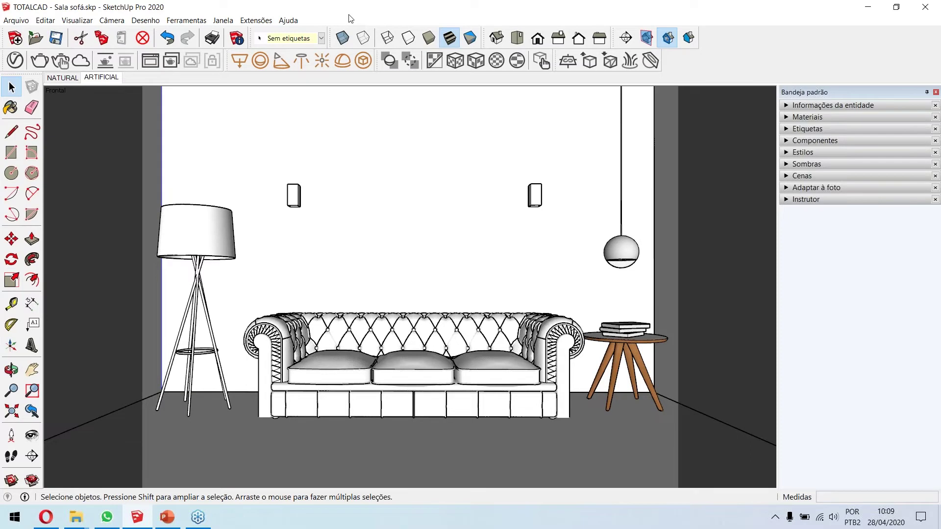
# Inspect the ARTIFICIAL scene's room from outside, and restore the scene's saved view.
pyautogui.click(170, 527)
pyautogui.scroll(-6, 393, 243)
pyautogui.moveTo(396, 202)
pyautogui.mouseDown(button='middle')
pyautogui.moveTo(364, 300)
pyautogui.moveTo(391, 297)
pyautogui.mouseUp(button='middle')
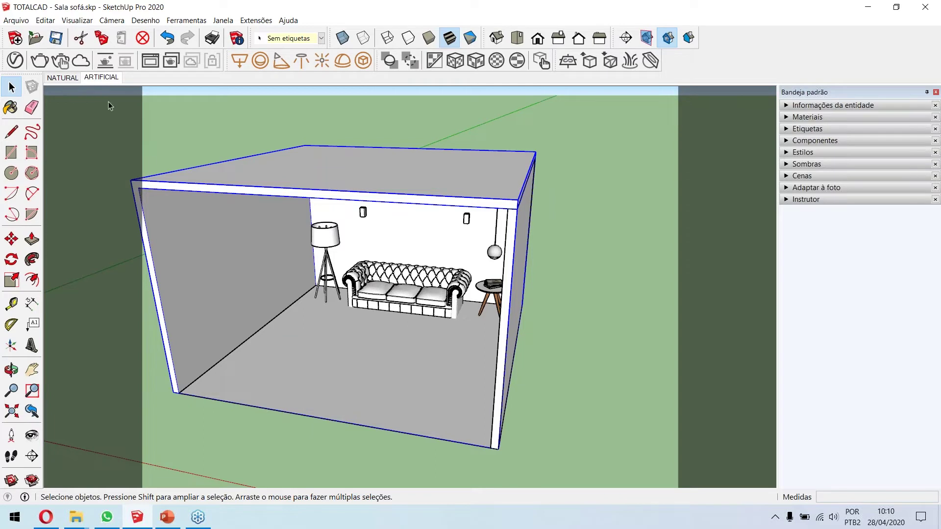
pyautogui.click(98, 78)
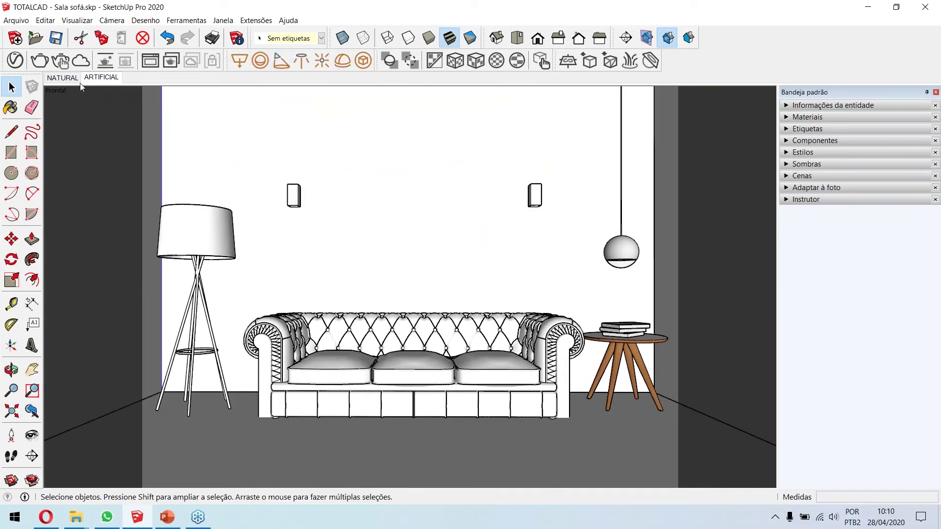
# Switch to the NATURAL scene, look around toward the large glass window, and restore the scene's saved view.
pyautogui.click(73, 81)
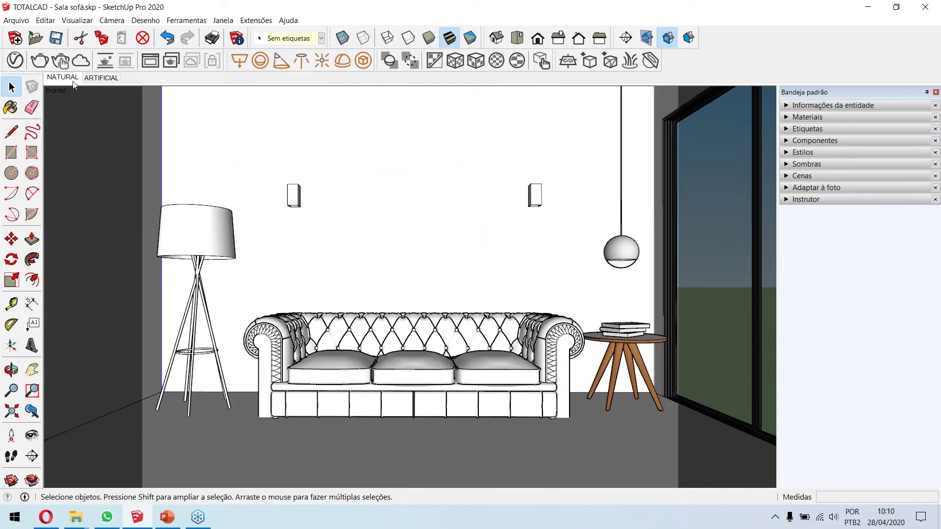
pyautogui.click(32, 435)
pyautogui.moveTo(317, 347); pyautogui.dragTo(558, 321)
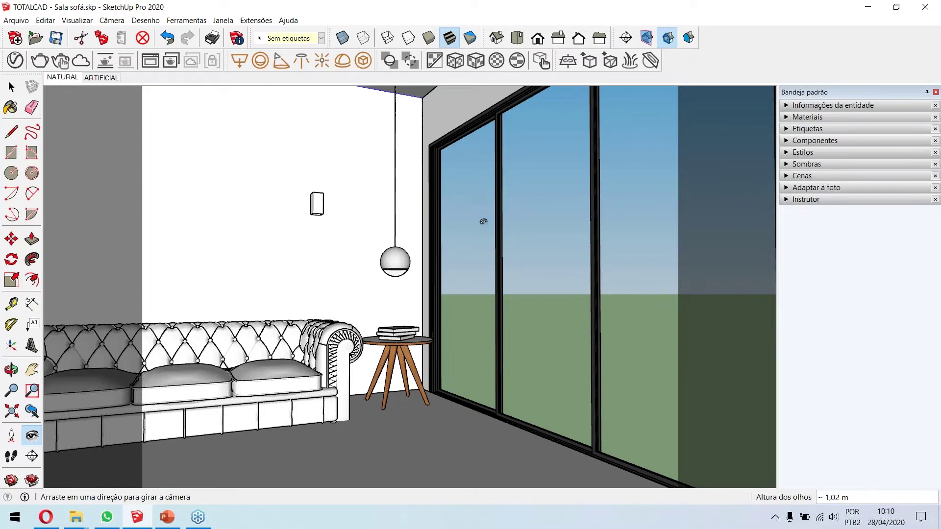
pyautogui.click(63, 77)
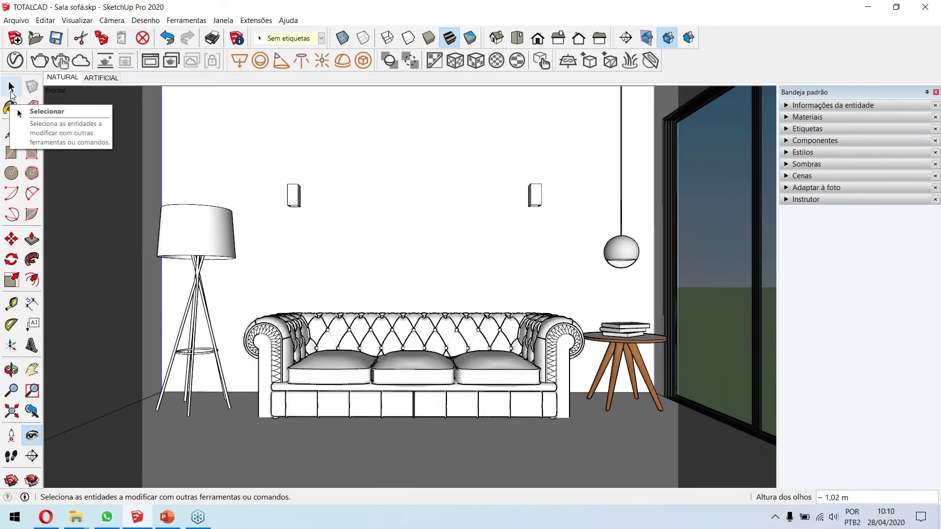
pyautogui.click(11, 88)
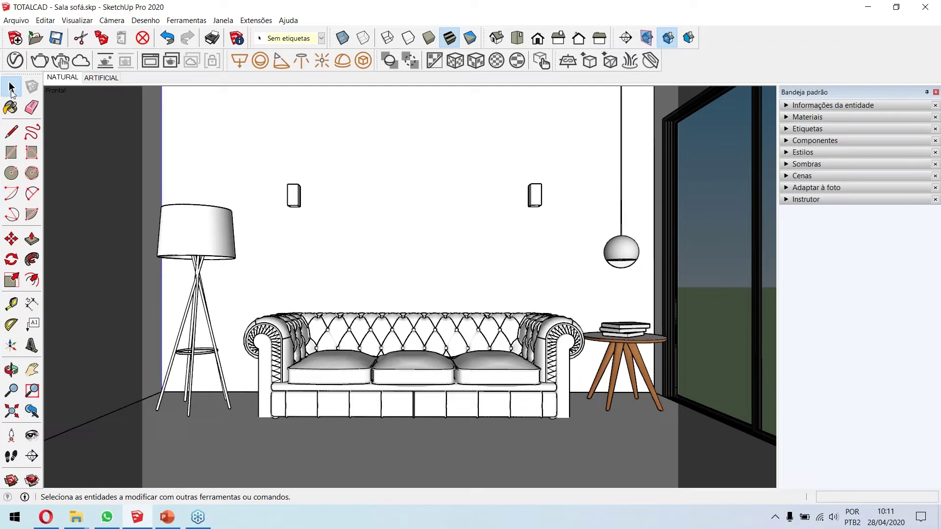
pyautogui.click(12, 89)
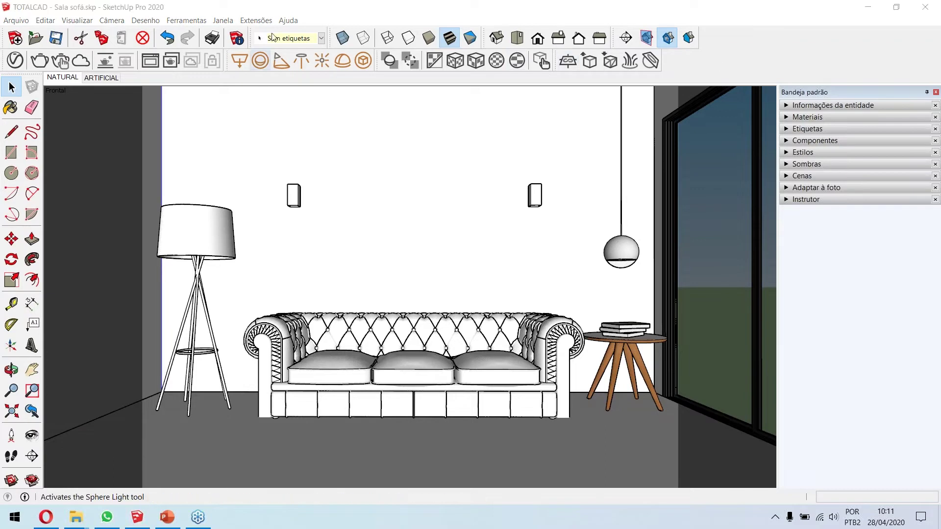
pyautogui.click(741, 56)
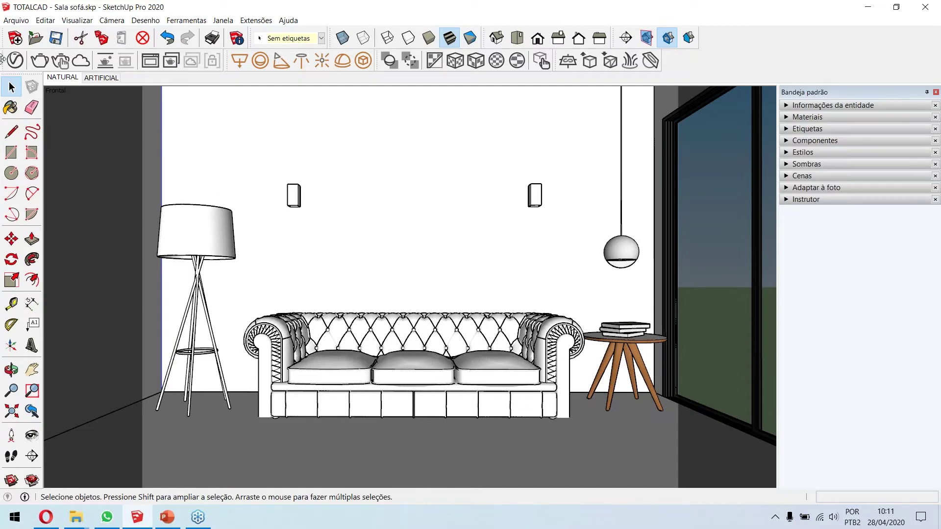
# Undock the V-Ray for SketchUp, V-Ray Lights, V-Ray Utilities and V-Ray Objects toolbars so they float over the viewport.
pyautogui.moveTo(2, 60); pyautogui.dragTo(136, 129)
pyautogui.moveTo(223, 63); pyautogui.dragTo(320, 129)
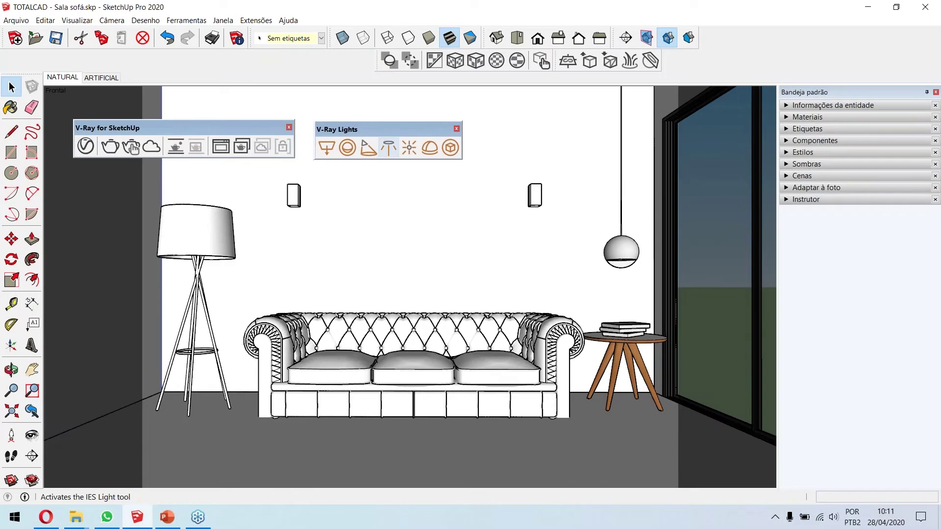
pyautogui.moveTo(381, 61); pyautogui.dragTo(573, 157)
pyautogui.moveTo(557, 61); pyautogui.dragTo(733, 148)
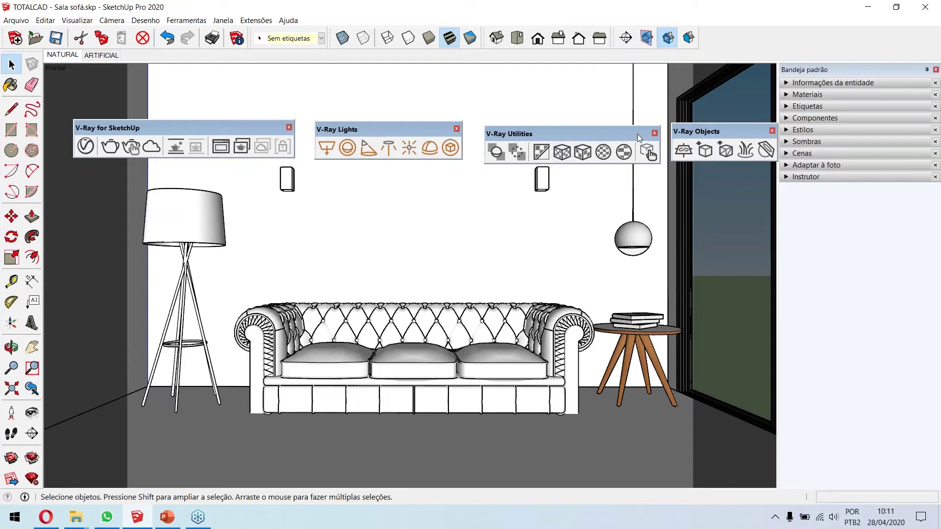
# Dock the four floating V-Ray toolbars back in one row above the viewport.
pyautogui.doubleClick(193, 129)
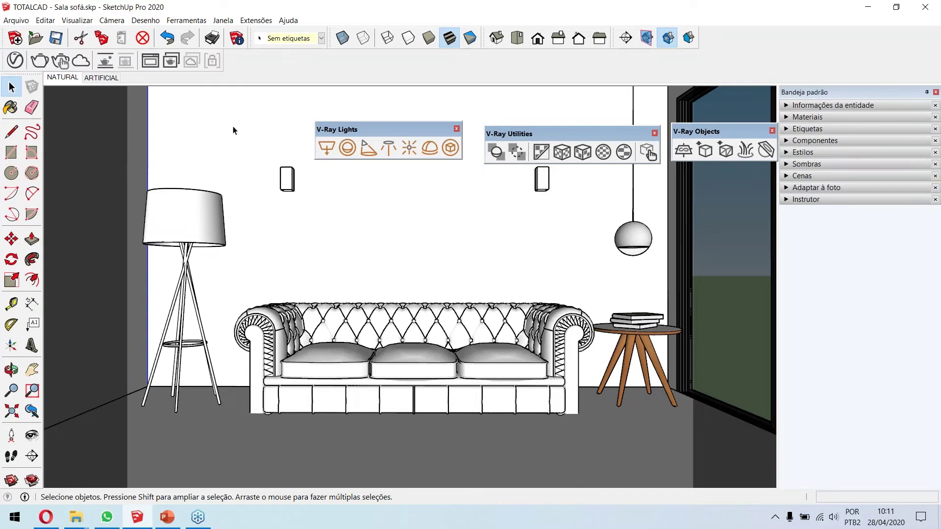
pyautogui.doubleClick(352, 129)
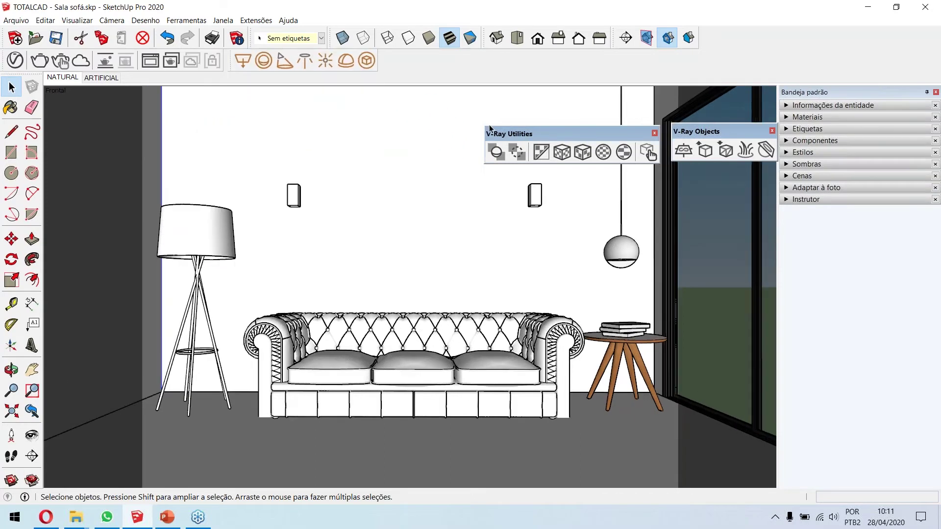
pyautogui.moveTo(527, 128); pyautogui.dragTo(429, 61)
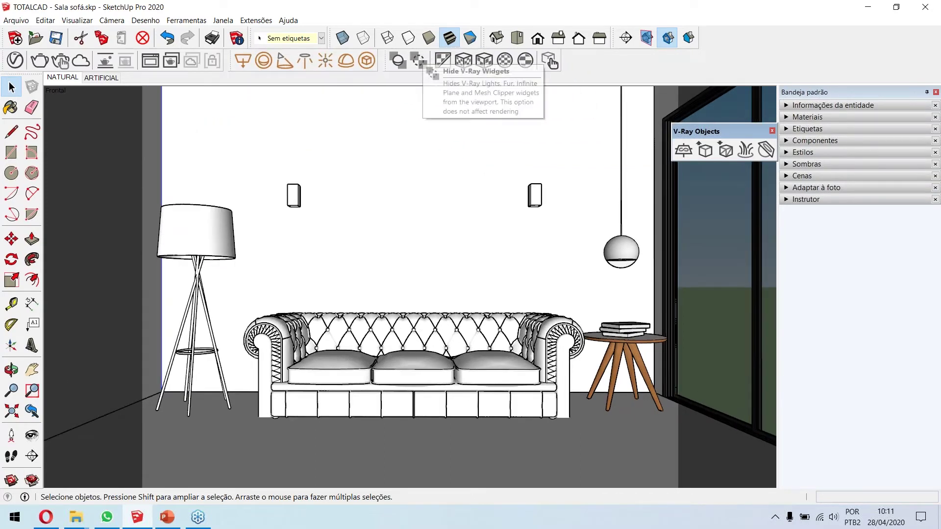
pyautogui.moveTo(683, 131); pyautogui.dragTo(610, 69)
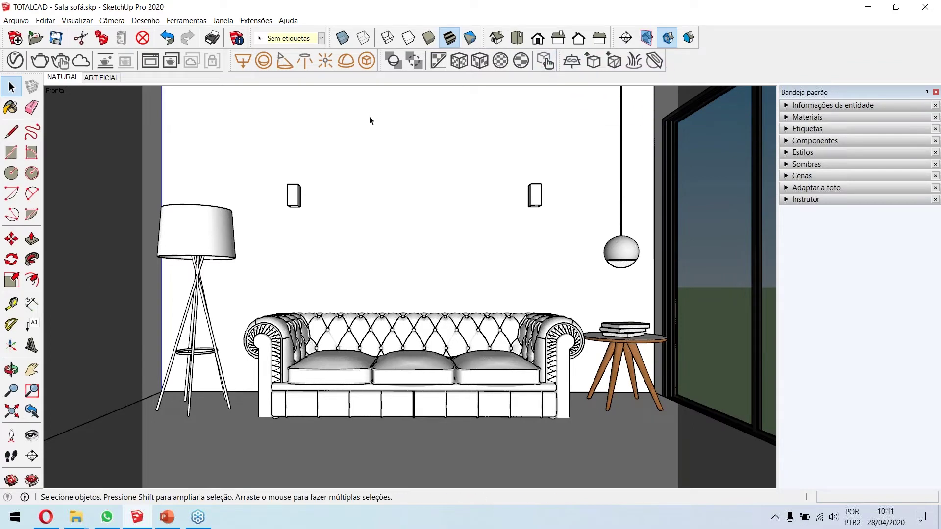
# Open the V-Ray Asset Editor on the scene's materials and show the preview and parameters of the !Anodizado portas material.
pyautogui.click(13, 63)
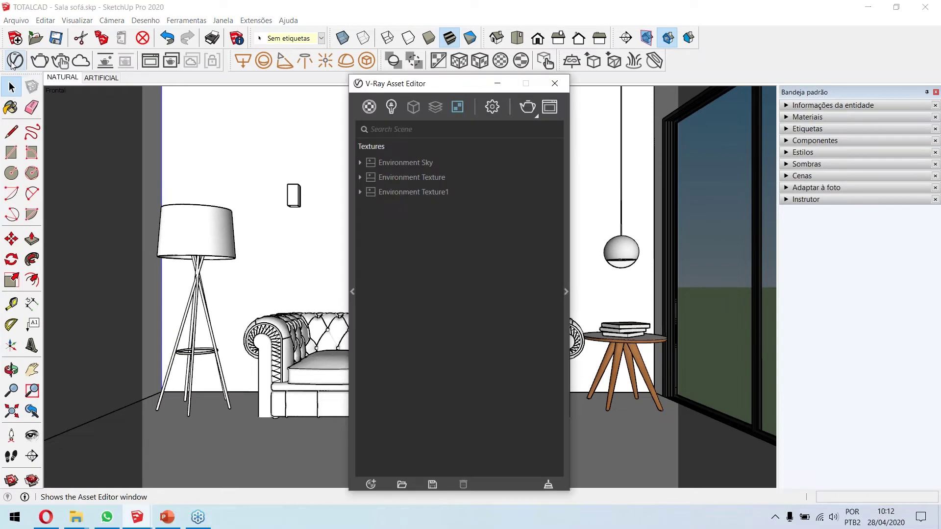
pyautogui.click(369, 108)
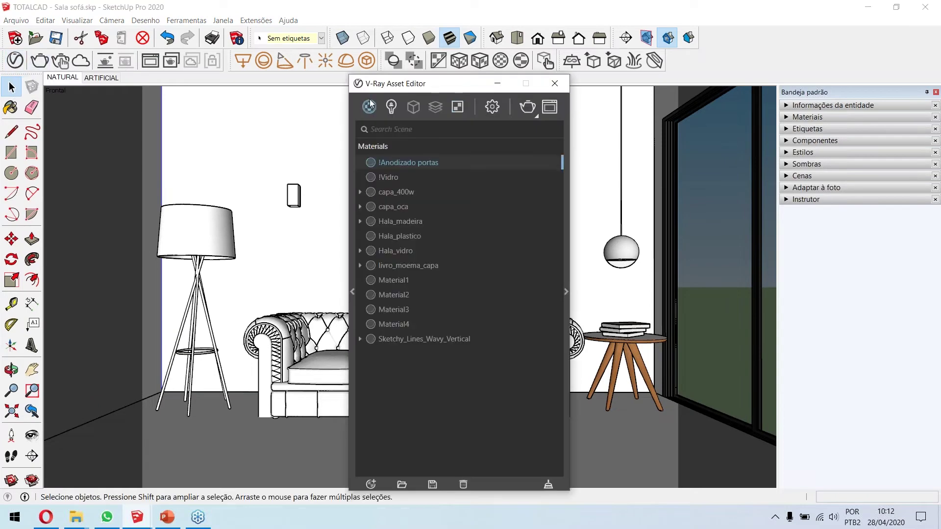
pyautogui.moveTo(375, 85); pyautogui.dragTo(359, 56)
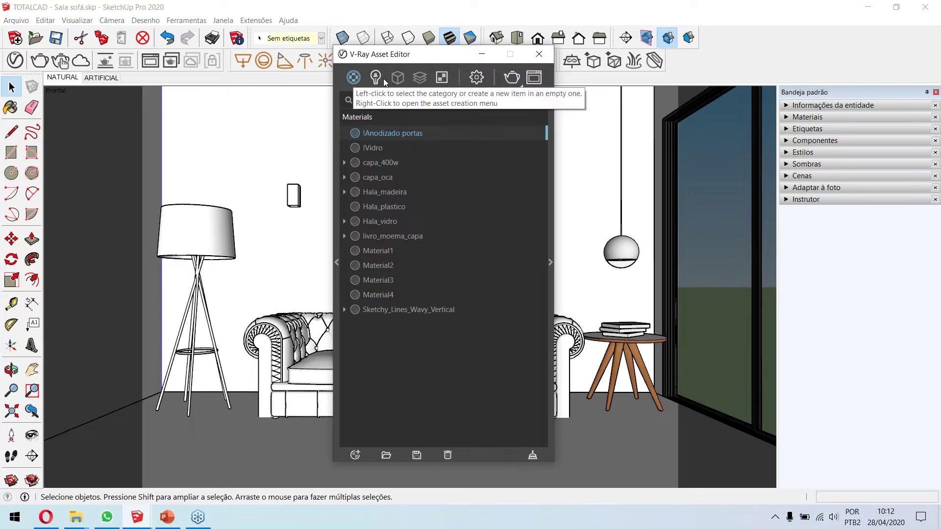
pyautogui.click(551, 262)
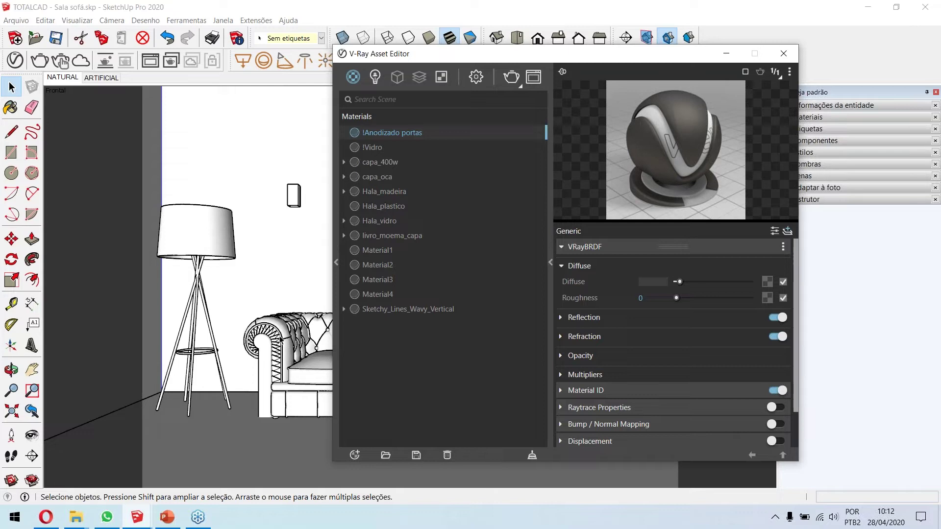
# Examine the SunLight's parameters and the list of V-Ray geometry types that can be created.
pyautogui.click(376, 77)
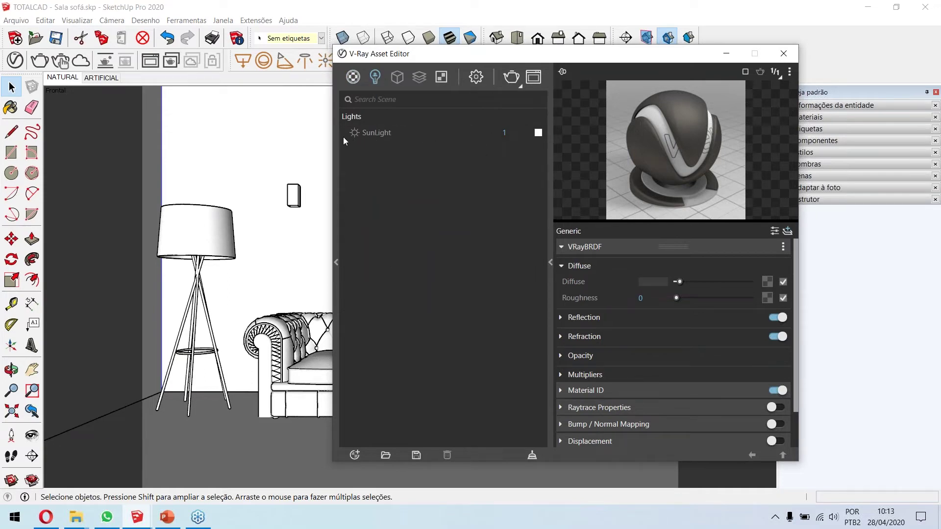
pyautogui.click(389, 133)
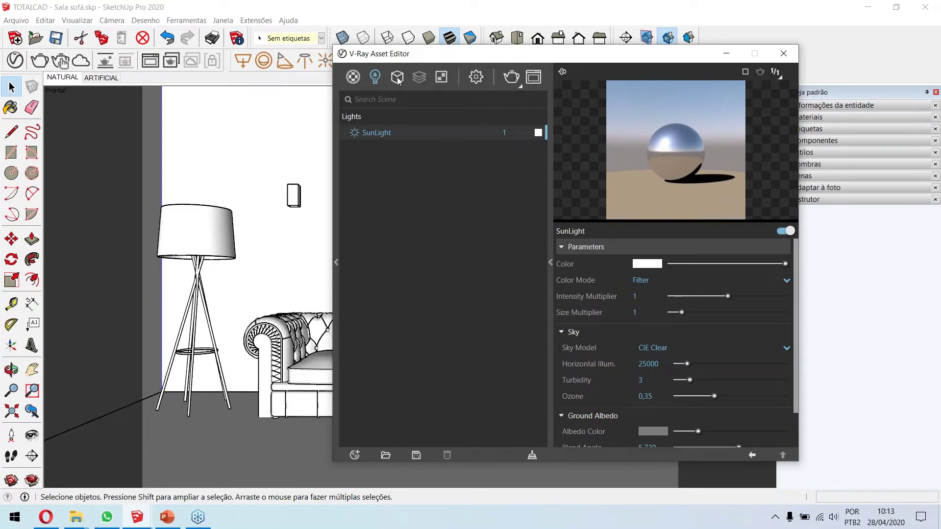
pyautogui.moveTo(397, 80)
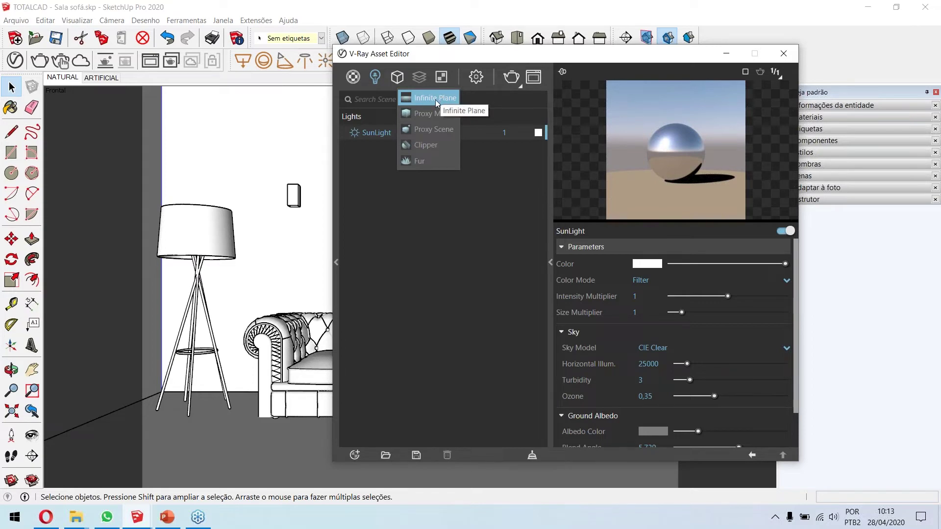
pyautogui.click(422, 163)
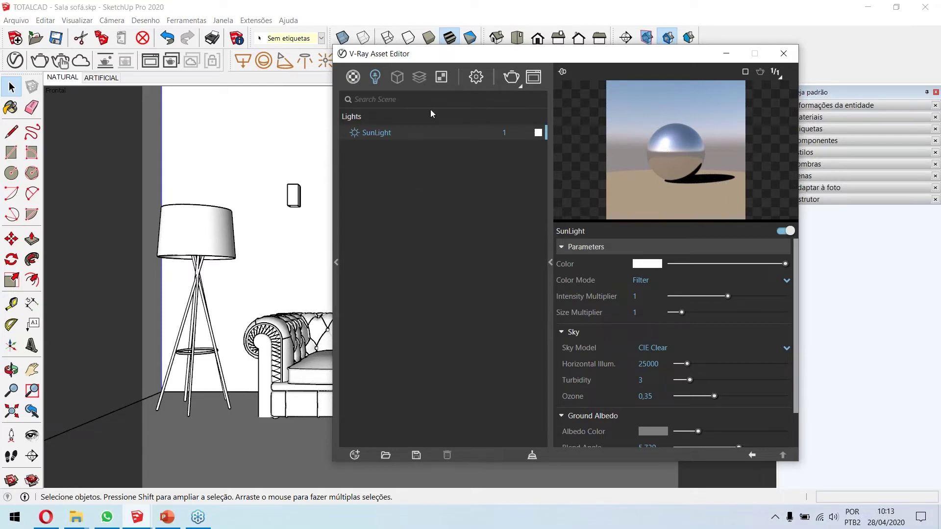
# Review the full list of available render elements and the scene's textures in the Asset Editor.
pyautogui.rightClick(423, 79)
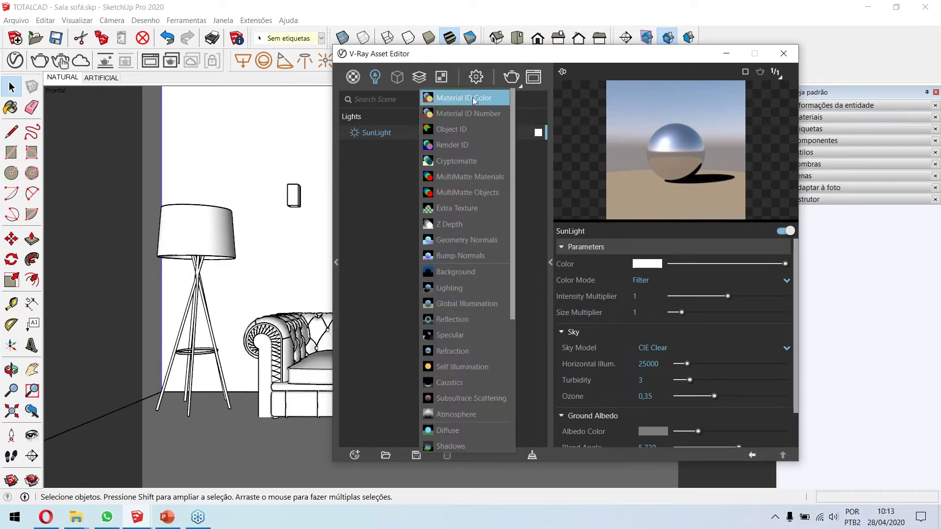
pyautogui.scroll(-4, 511, 97)
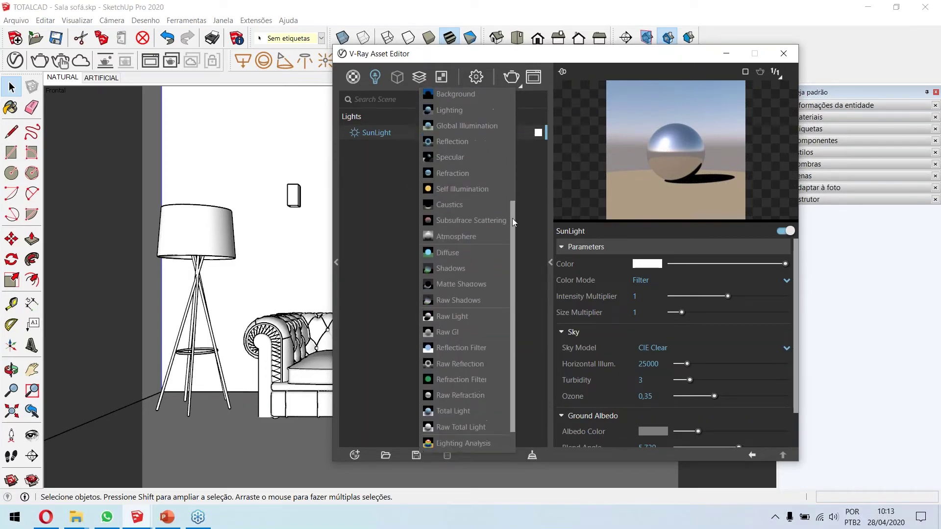
pyautogui.scroll(4, 512, 99)
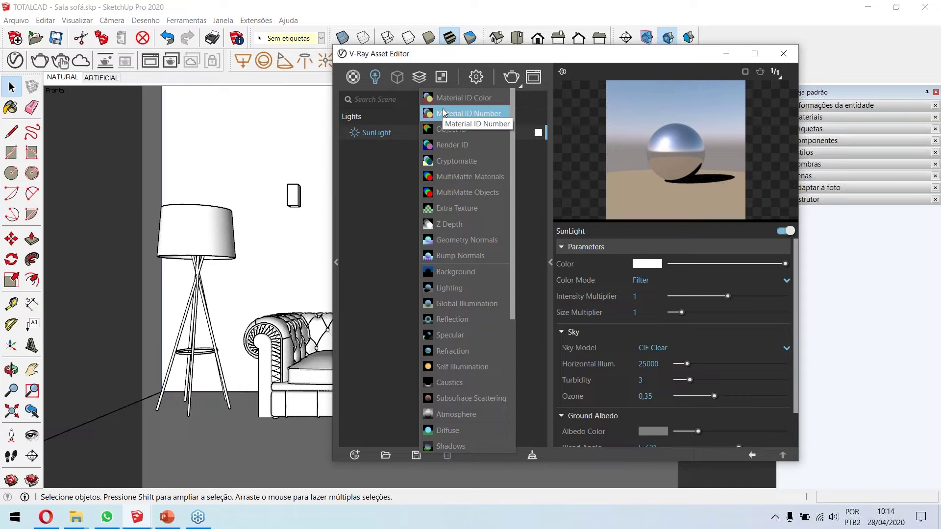
pyautogui.click(442, 80)
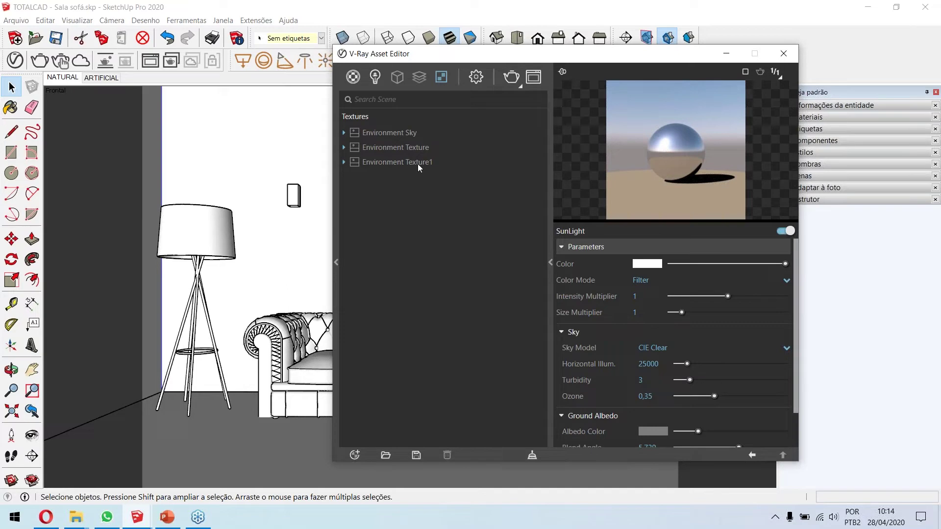
# Show the render settings with the Global Illumination parameters expanded and set the render quality to Medium.
pyautogui.click(475, 79)
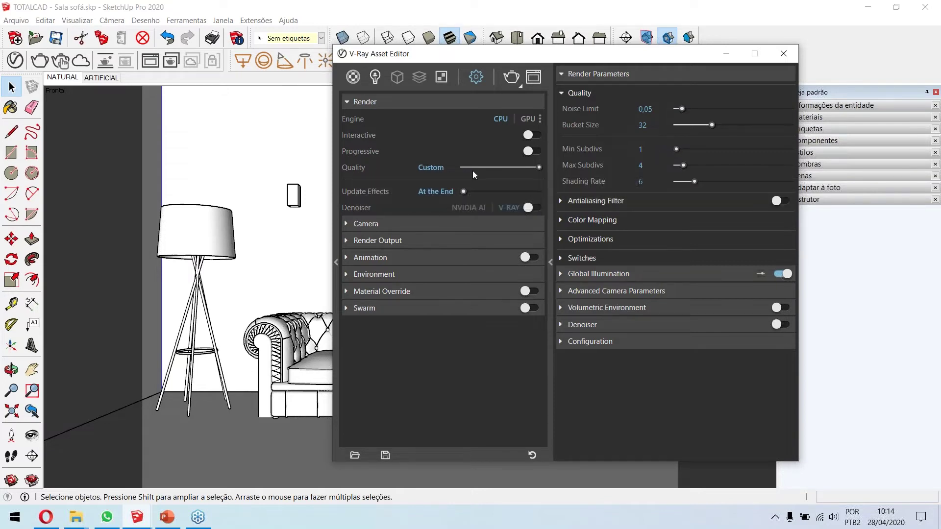
pyautogui.click(560, 273)
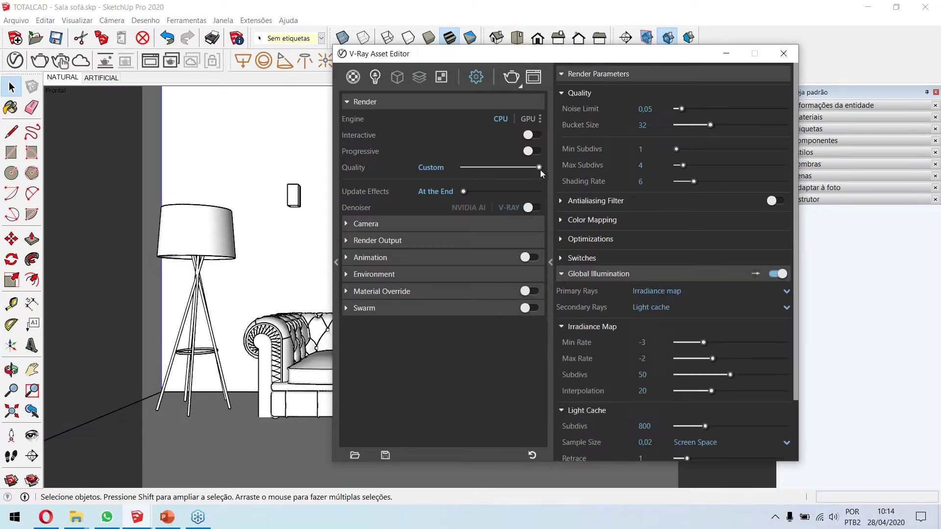
pyautogui.moveTo(527, 168); pyautogui.dragTo(498, 169)
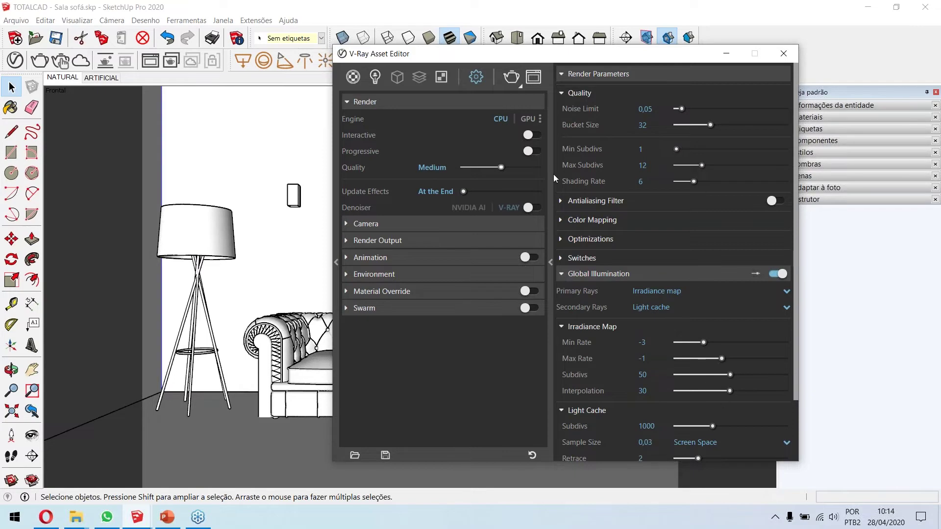
pyautogui.moveTo(502, 168)
pyautogui.mouseDown()
pyautogui.moveTo(469, 170)
pyautogui.moveTo(488, 170)
pyautogui.mouseUp()
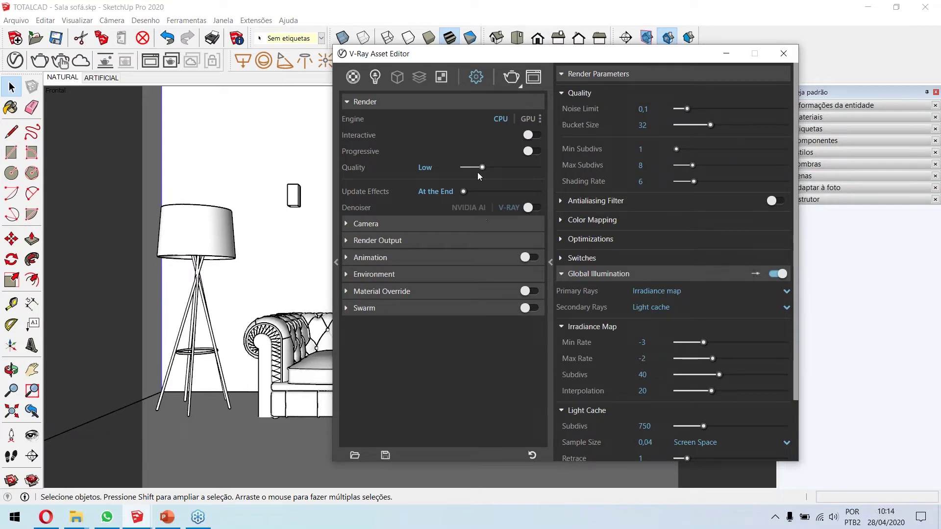
pyautogui.moveTo(482, 168); pyautogui.dragTo(499, 167)
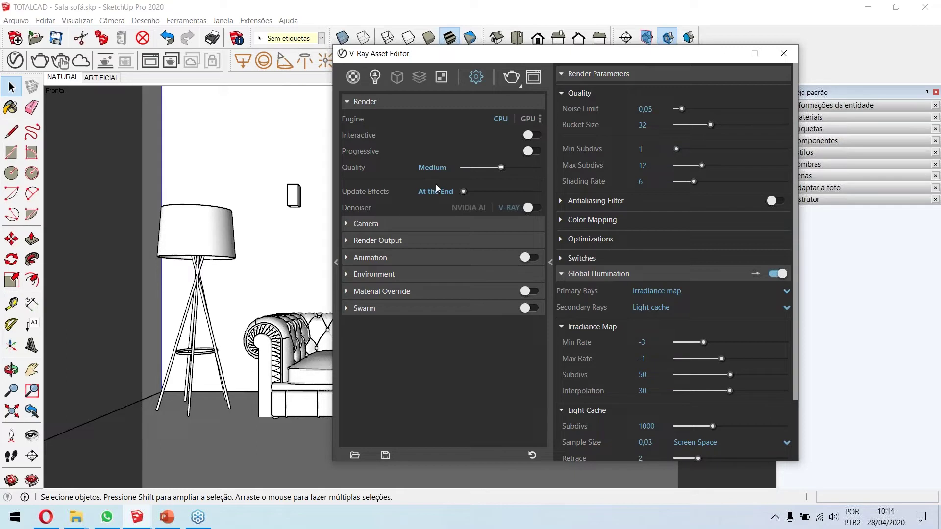
pyautogui.moveTo(500, 168)
pyautogui.mouseDown()
pyautogui.moveTo(487, 167)
pyautogui.moveTo(498, 170)
pyautogui.mouseUp()
pyautogui.moveTo(500, 167); pyautogui.dragTo(488, 171)
pyautogui.click(499, 168)
# View the V-Ray frame buffer, and close both it and the Asset Editor.
pyautogui.click(533, 77)
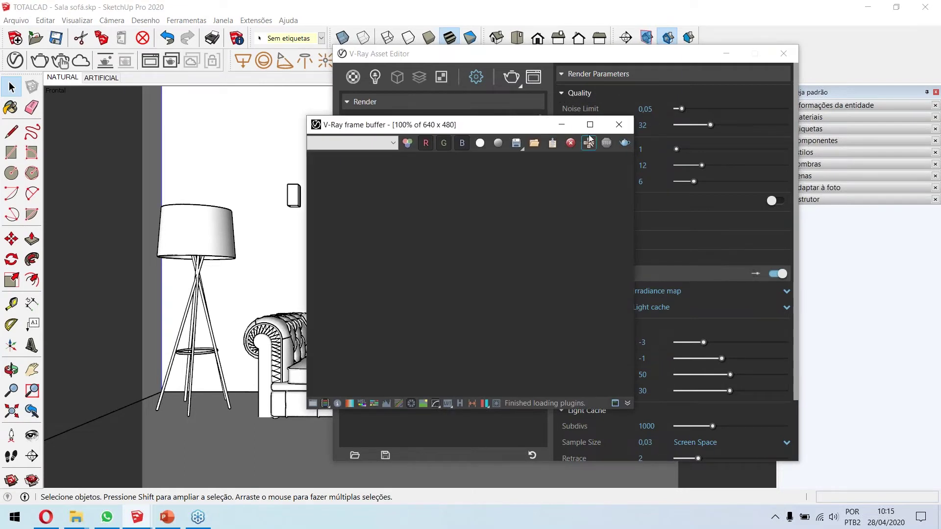
pyautogui.click(619, 124)
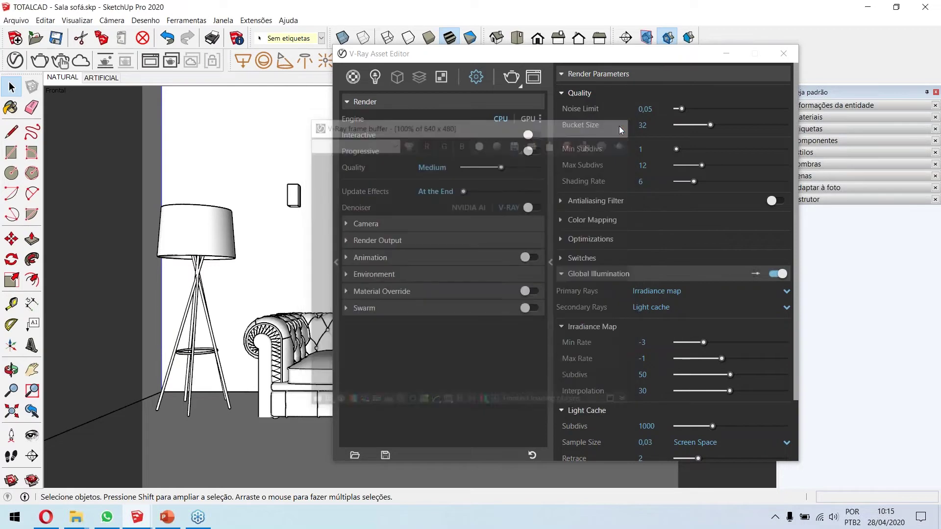
pyautogui.click(781, 61)
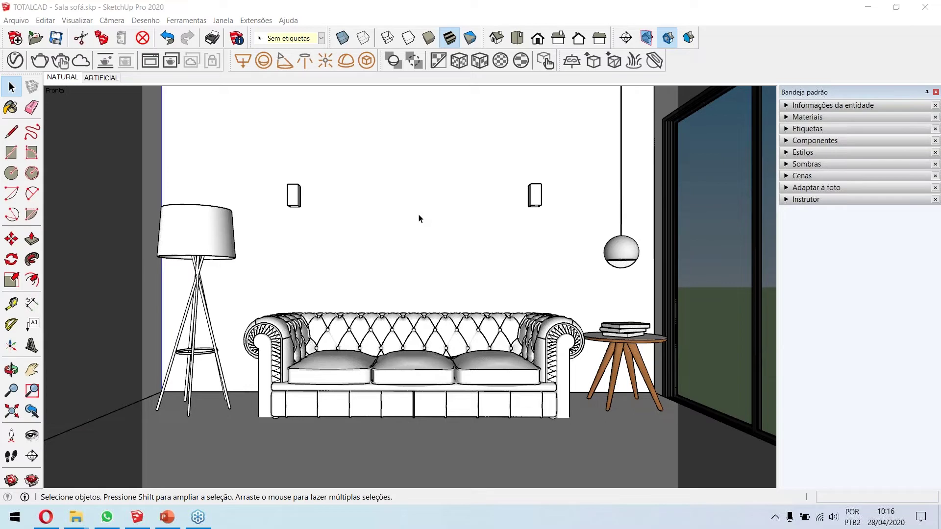
# Switch to the ARTIFICIAL scene.
pyautogui.click(101, 77)
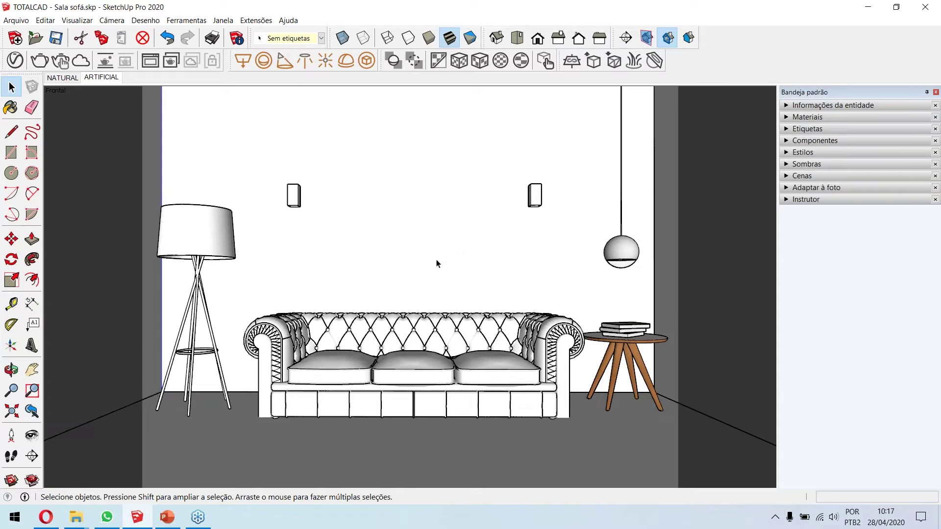
# Undock the V-Ray Lights toolbar to examine its light tools, and dock it back in its row.
pyautogui.moveTo(230, 60); pyautogui.dragTo(262, 116)
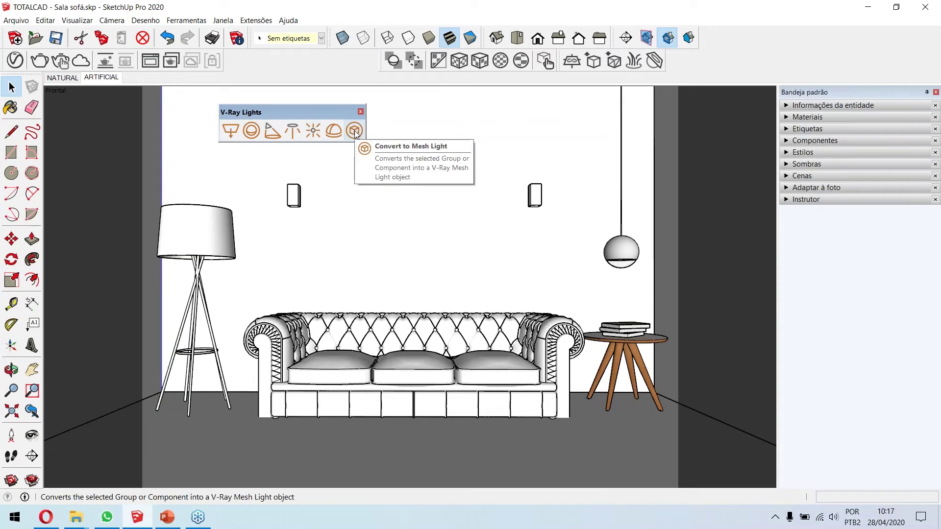
pyautogui.moveTo(295, 109); pyautogui.dragTo(298, 58)
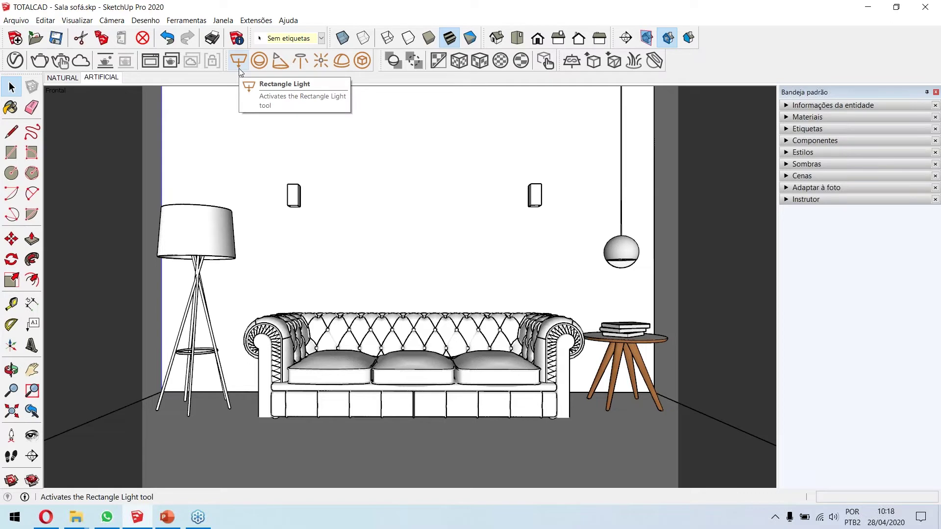
# Draw a V-Ray rectangle light on the room's floor in front of the sofa.
pyautogui.scroll(-2, 375, 265)
pyautogui.scroll(-3, 376, 265)
pyautogui.moveTo(327, 238); pyautogui.dragTo(283, 278, button='middle')
pyautogui.scroll(-2, 326, 237)
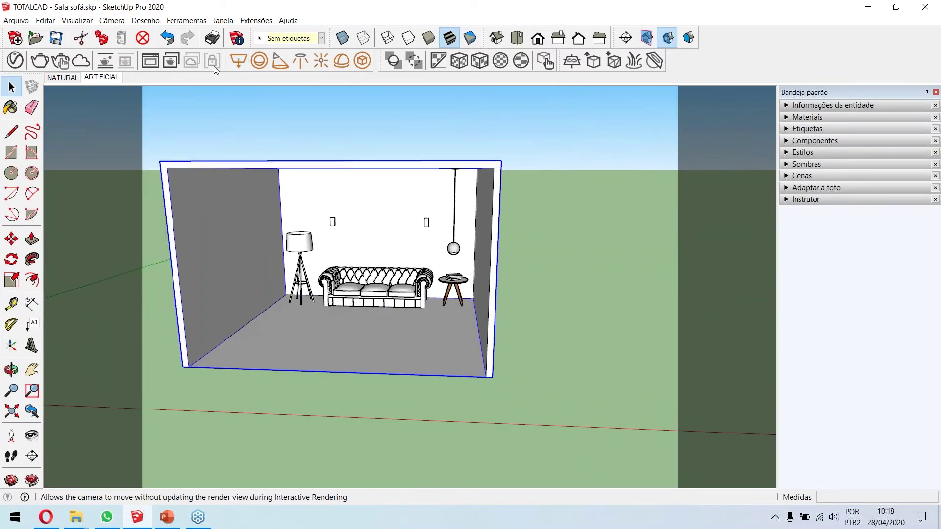
pyautogui.click(238, 61)
pyautogui.moveTo(267, 364); pyautogui.dragTo(291, 380, button='middle')
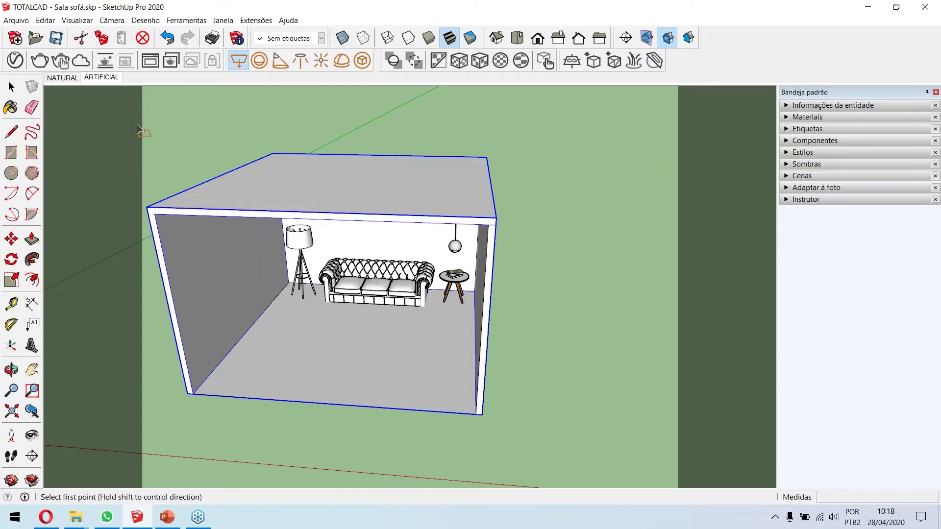
pyautogui.click(11, 156)
pyautogui.click(295, 379)
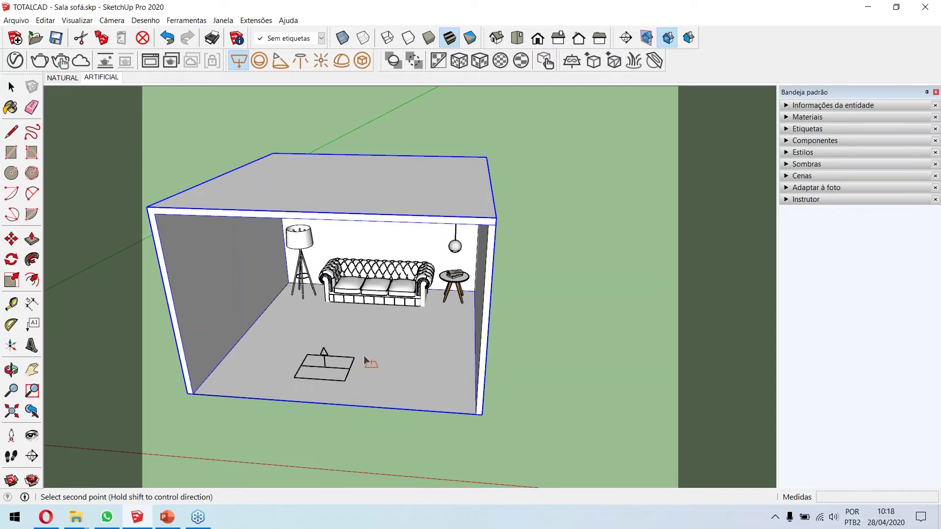
pyautogui.click(388, 347)
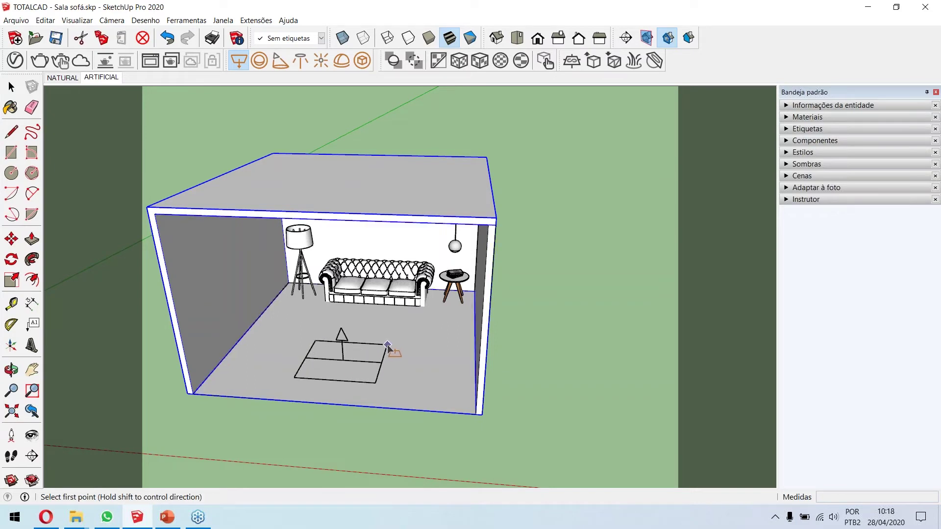
pyautogui.press('space')
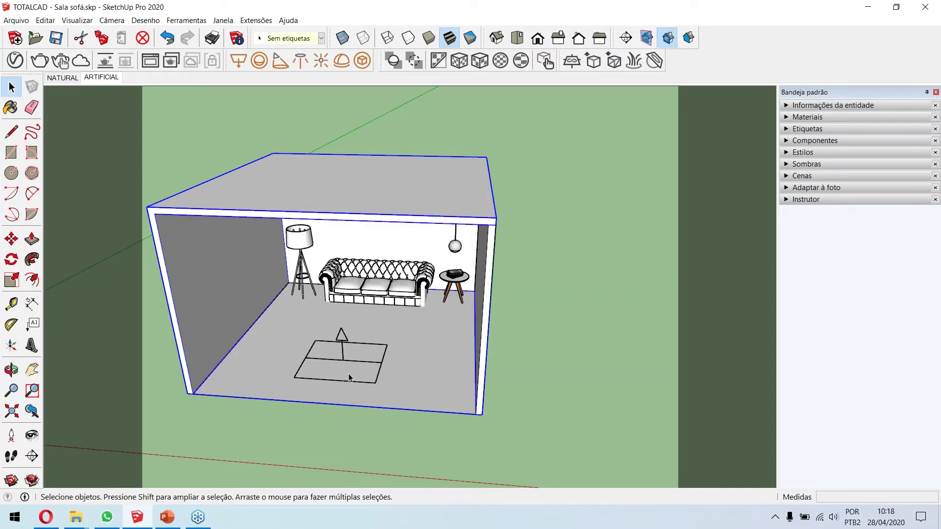
# Rotate the floor rectangle light by 180° so its arrow points downward, and clear the selection.
pyautogui.scroll(5, 349, 372)
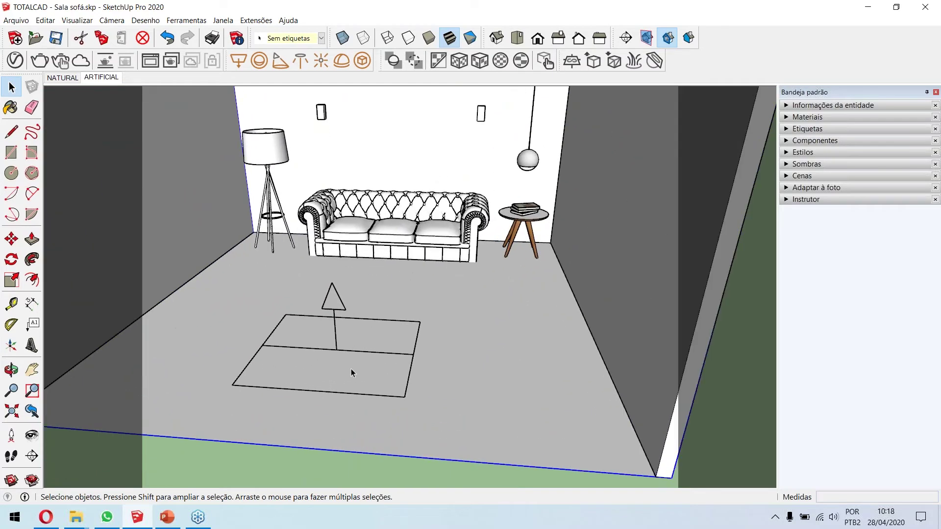
pyautogui.click(335, 322)
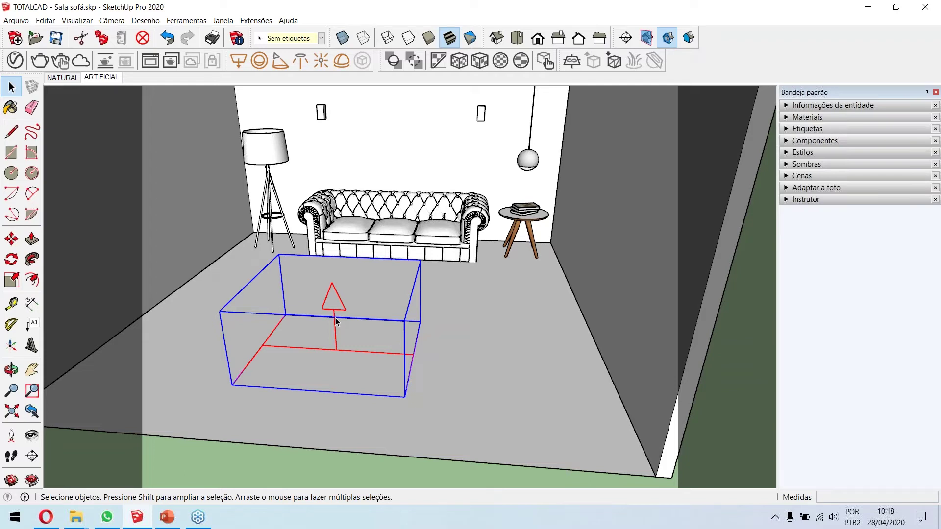
pyautogui.press('m')
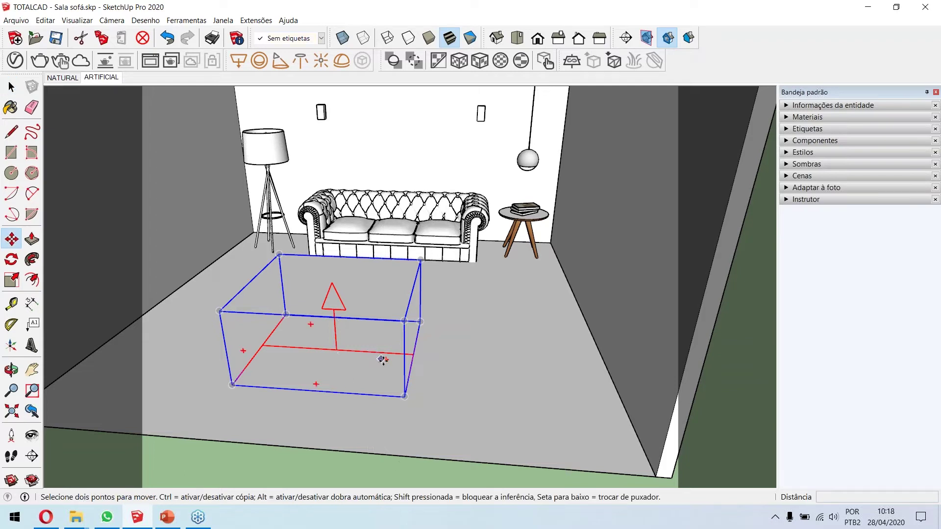
pyautogui.moveTo(385, 361); pyautogui.dragTo(235, 351)
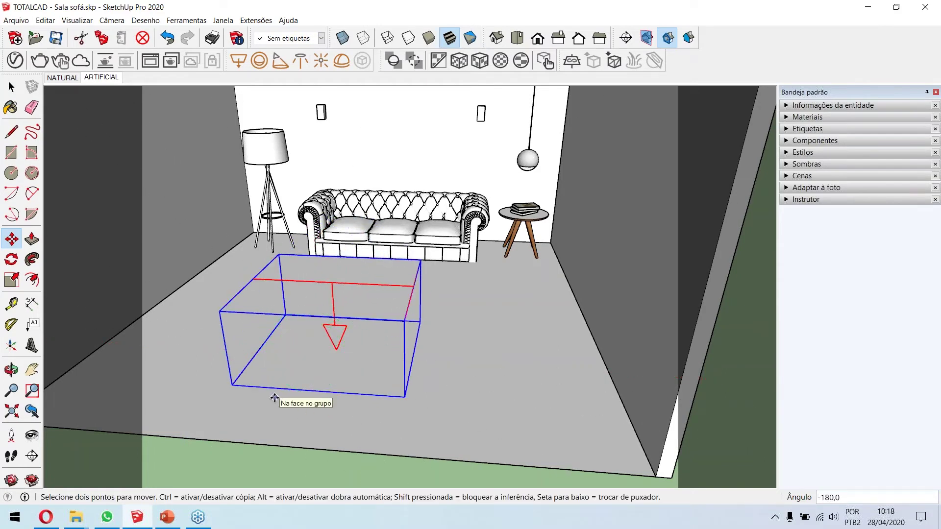
pyautogui.hotkey('ctrl', 't')
pyautogui.moveTo(271, 330)
pyautogui.mouseDown(button='middle')
pyautogui.moveTo(227, 319)
pyautogui.moveTo(249, 329)
pyautogui.moveTo(266, 362)
pyautogui.moveTo(276, 344)
pyautogui.mouseUp(button='middle')
pyautogui.click(11, 87)
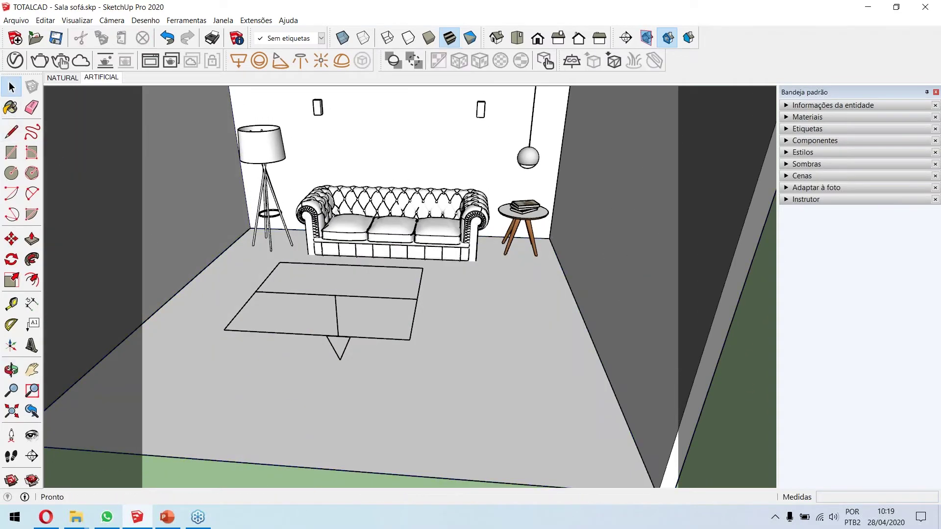
# Show the rectangle light in the Asset Editor, delete its object from the model, and undo the deletion.
pyautogui.click(14, 61)
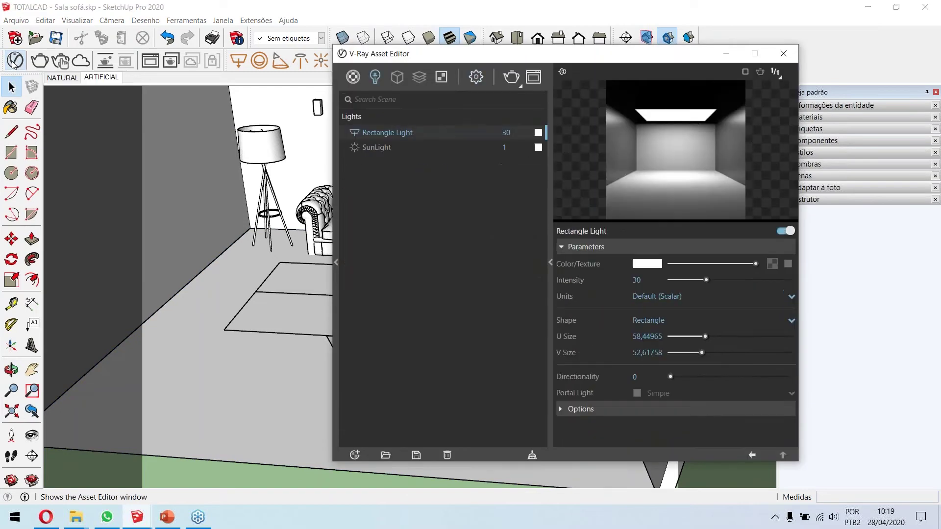
pyautogui.moveTo(376, 58); pyautogui.dragTo(499, 51)
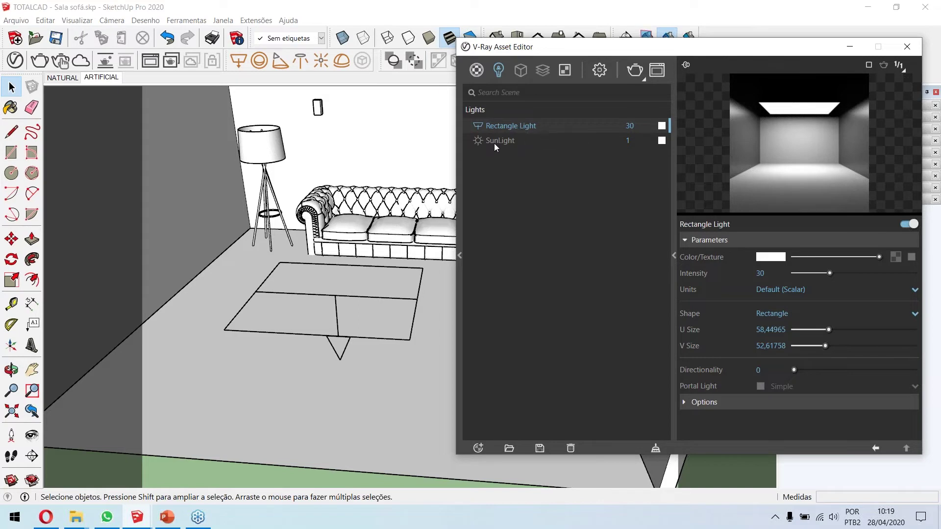
pyautogui.click(337, 300)
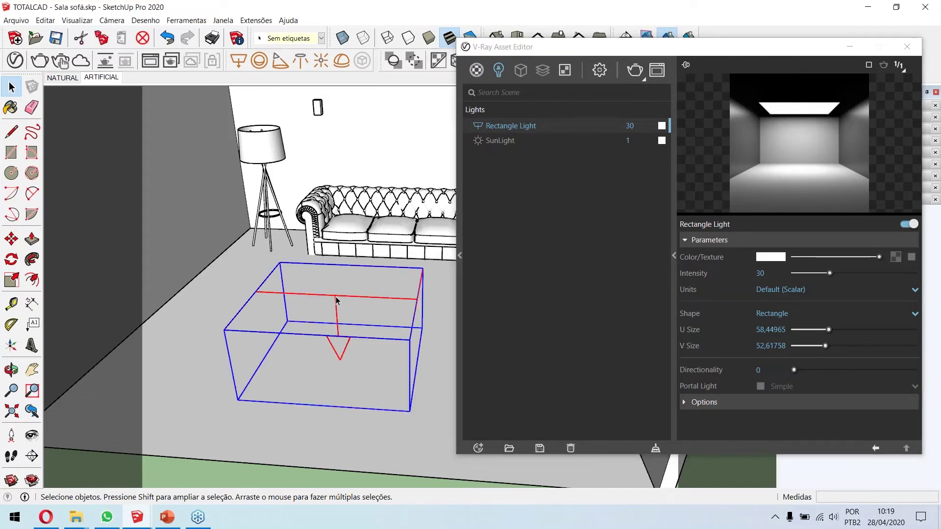
pyautogui.press('Delete')
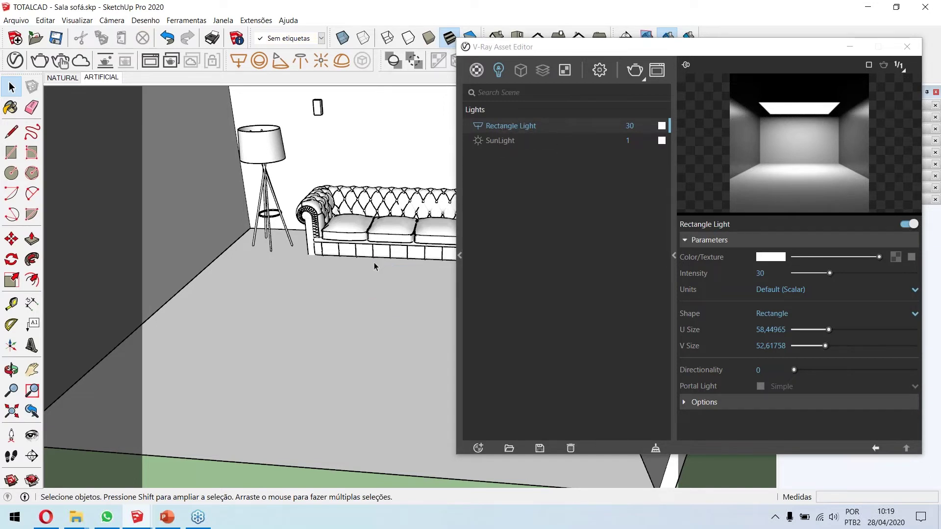
pyautogui.click(301, 321)
pyautogui.click(169, 39)
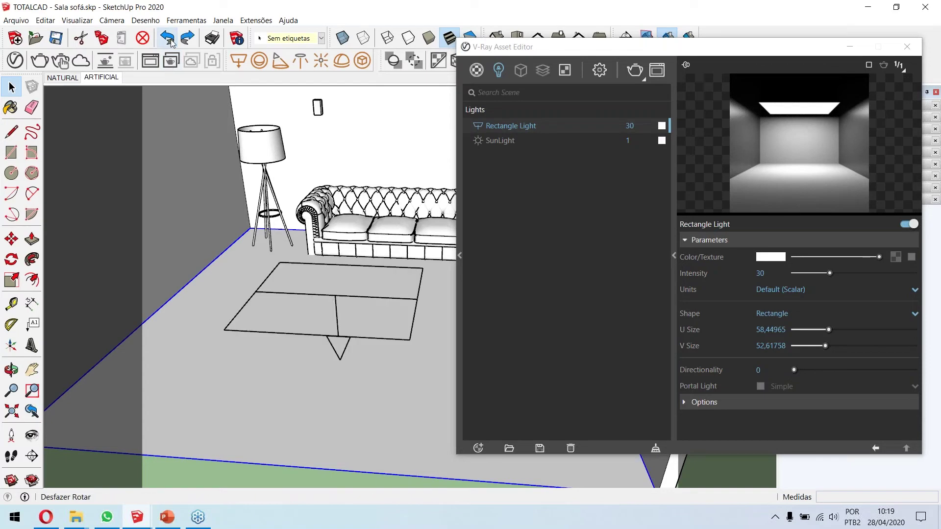
# Delete the Rectangle Light asset from the Asset Editor's lights list and close the editor.
pyautogui.click(375, 301)
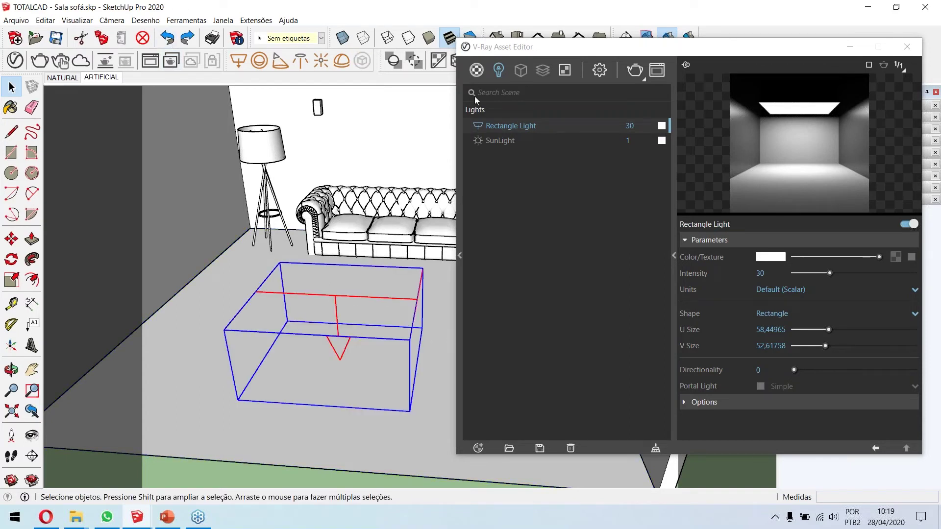
pyautogui.rightClick(522, 128)
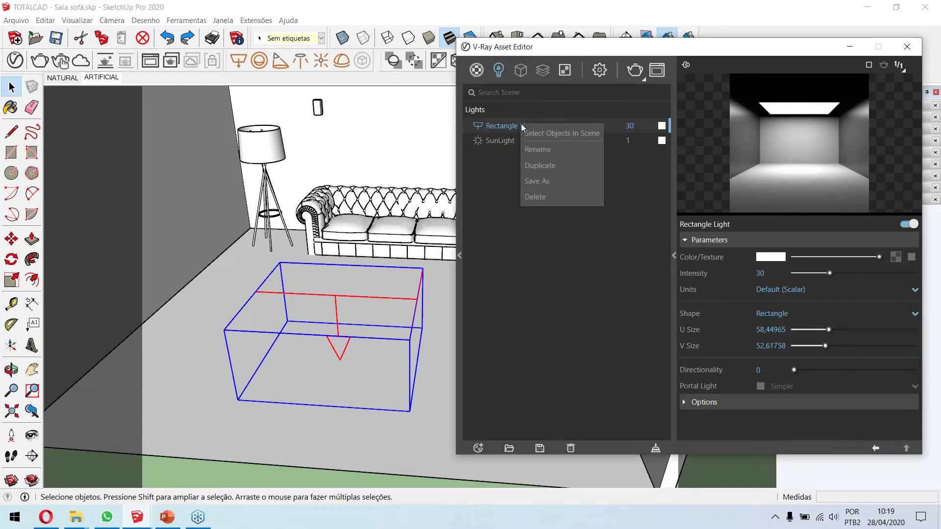
pyautogui.click(536, 198)
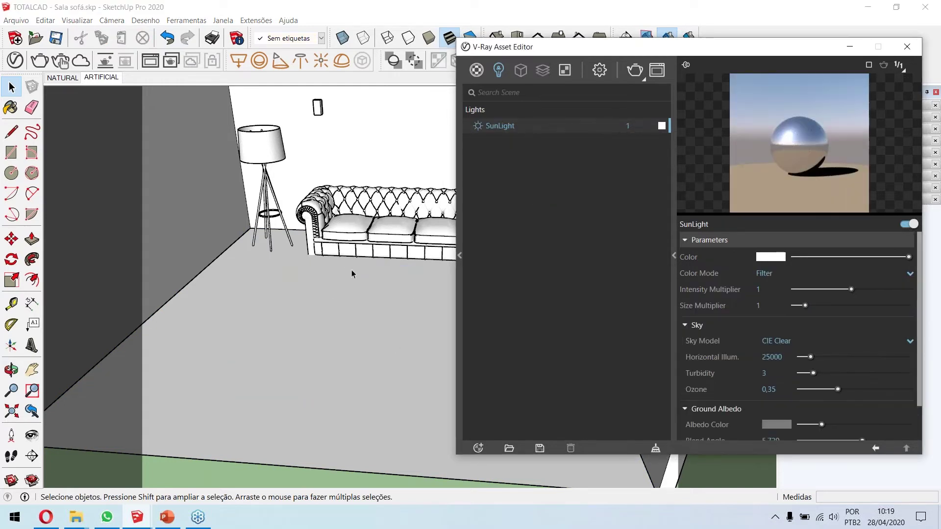
pyautogui.click(907, 47)
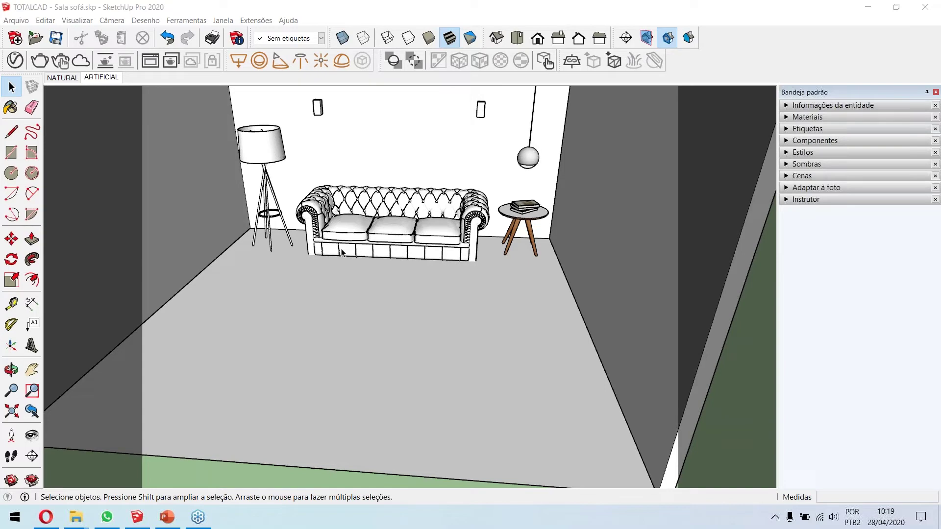
# Draw a V-Ray rectangle light between opposite inner corners of the open top of the wall sconce nearer the pendant lamp.
pyautogui.moveTo(425, 260); pyautogui.dragTo(451, 179, button='middle')
pyautogui.keyDown('shift'); pyautogui.moveTo(414, 147); pyautogui.dragTo(381, 197, button='middle'); pyautogui.keyUp('shift')
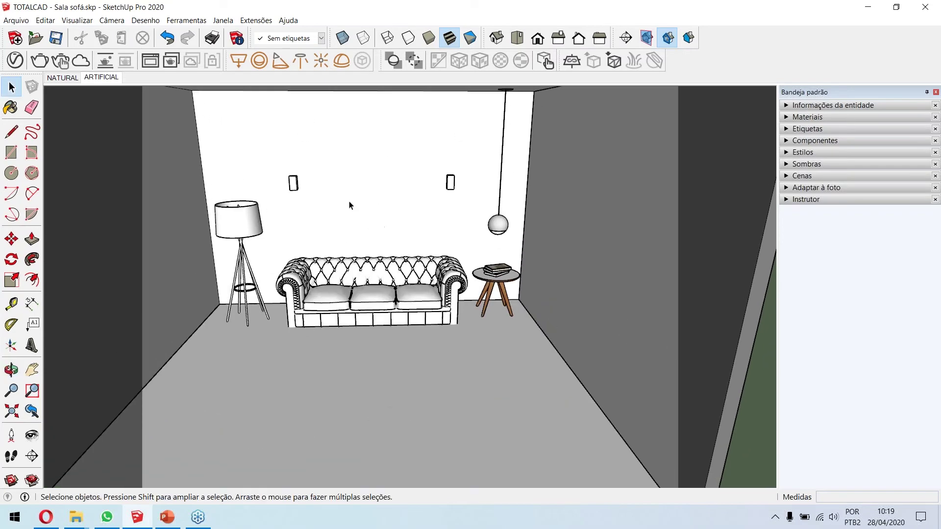
pyautogui.scroll(3, 349, 203)
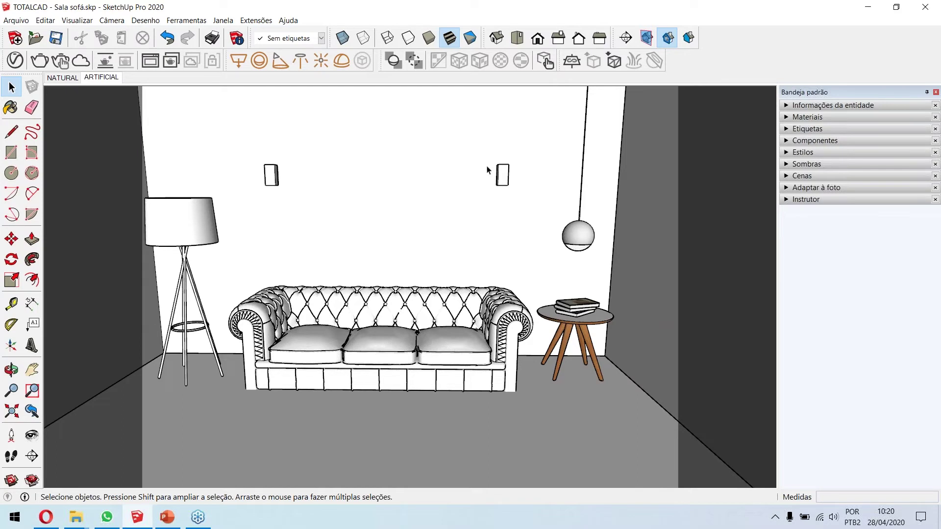
pyautogui.scroll(10, 502, 175)
pyautogui.moveTo(504, 168); pyautogui.dragTo(518, 243, button='middle')
pyautogui.scroll(3, 515, 164)
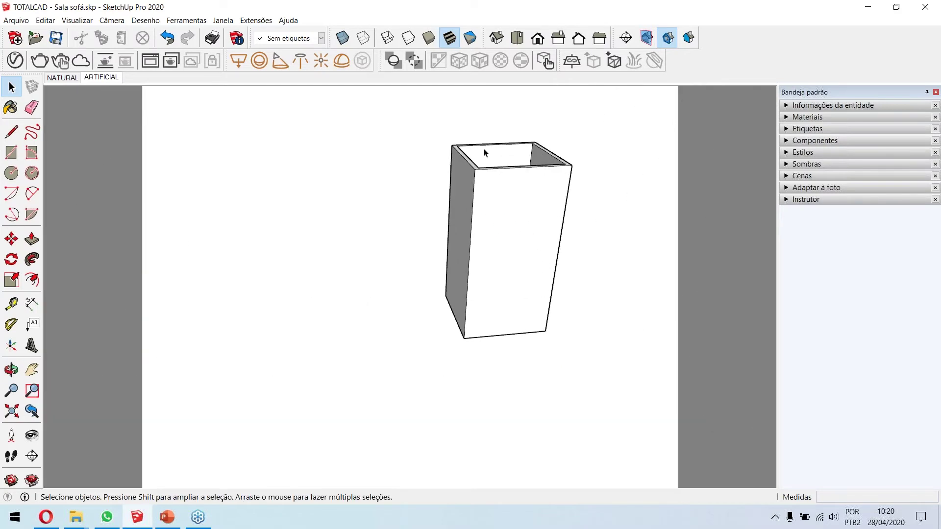
pyautogui.moveTo(485, 151); pyautogui.dragTo(456, 158, button='middle')
pyautogui.keyDown('shift'); pyautogui.moveTo(456, 158); pyautogui.dragTo(397, 224, button='middle'); pyautogui.keyUp('shift')
pyautogui.moveTo(420, 267); pyautogui.dragTo(460, 247, button='middle')
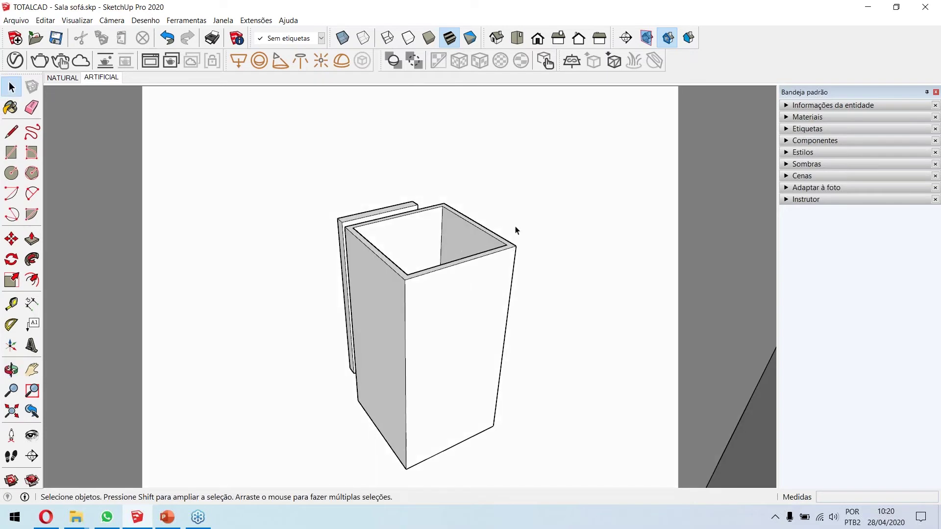
pyautogui.click(242, 63)
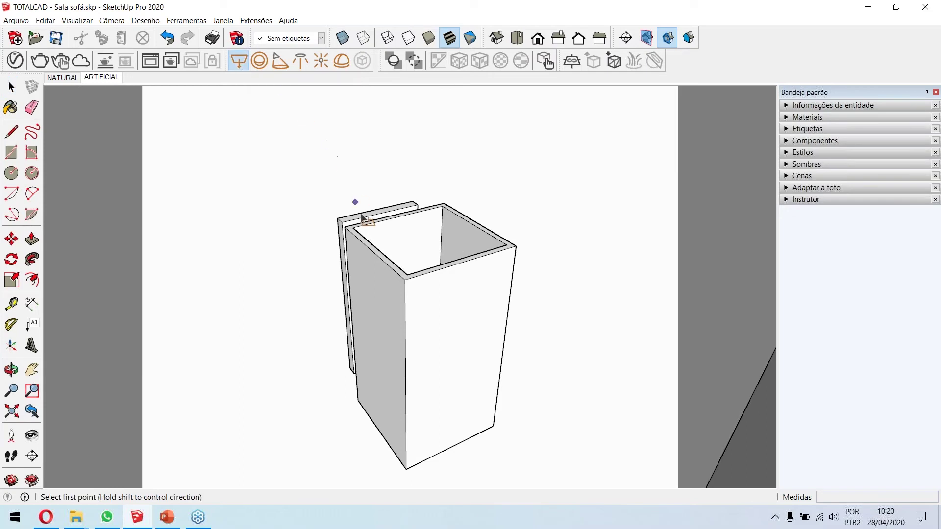
pyautogui.click(353, 228)
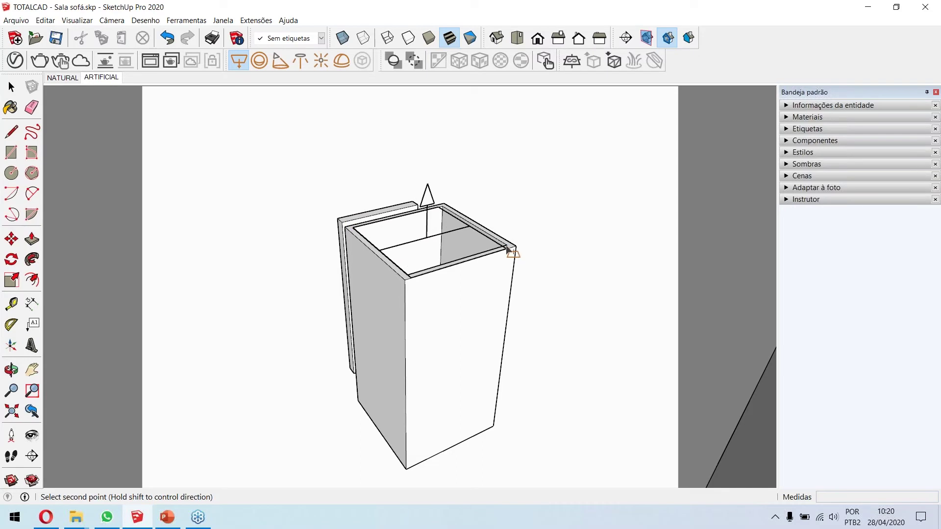
pyautogui.click(508, 245)
pyautogui.press('space')
# Flip the sconce's rectangle light along the component's blue axis so it points downward.
pyautogui.click(431, 245)
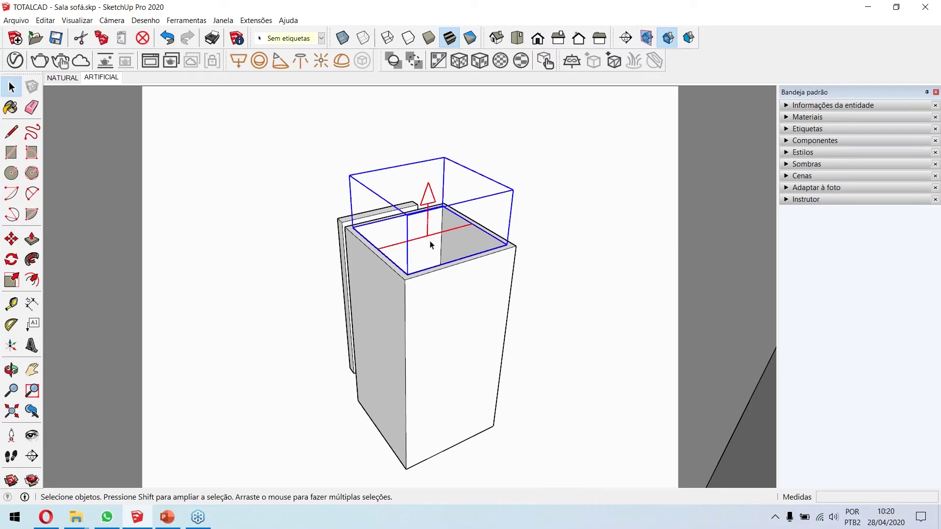
pyautogui.moveTo(393, 251); pyautogui.dragTo(394, 220, button='middle')
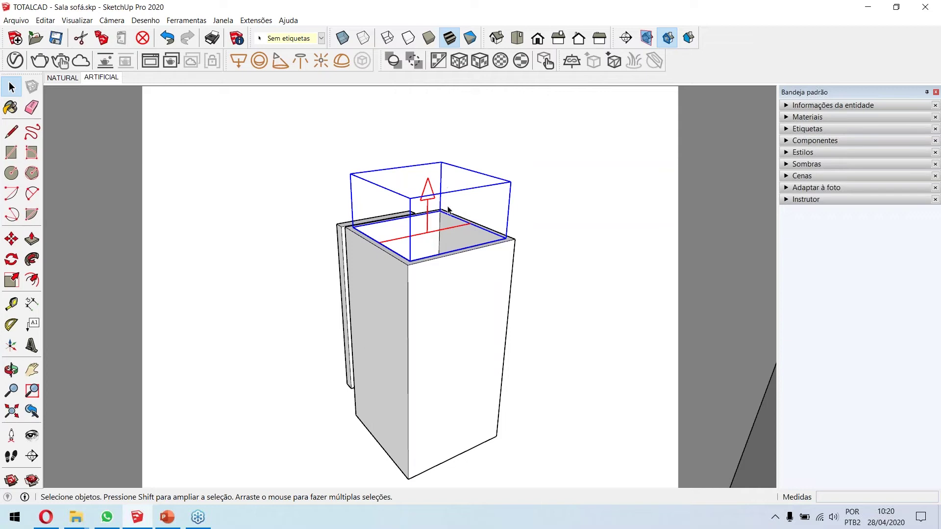
pyautogui.rightClick(458, 226)
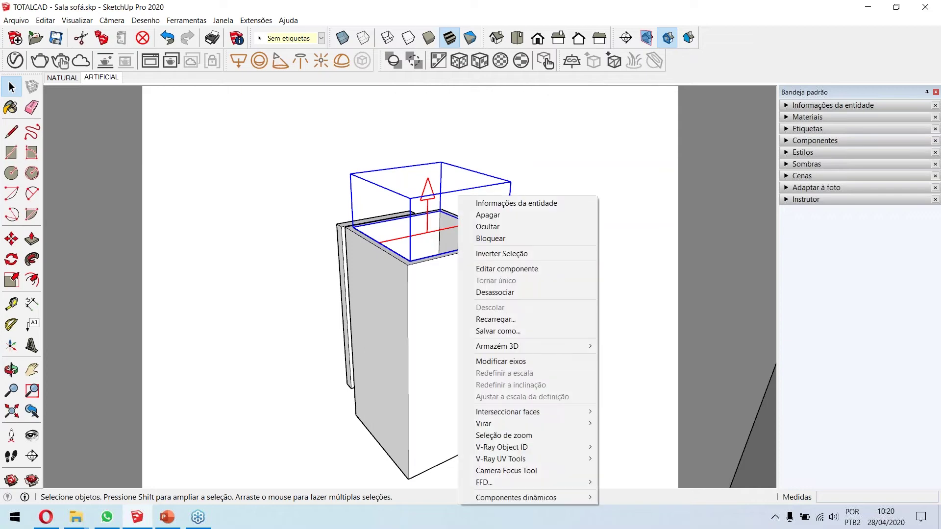
pyautogui.moveTo(547, 426)
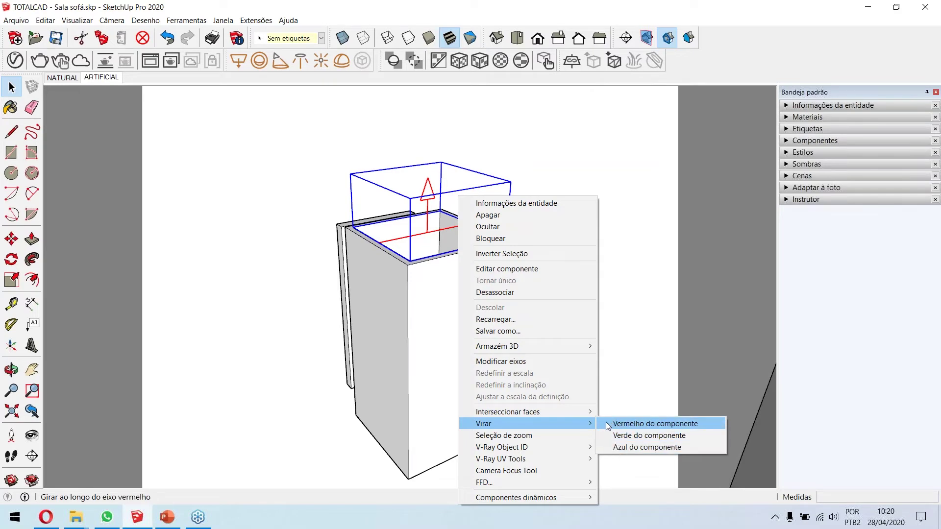
pyautogui.click(608, 448)
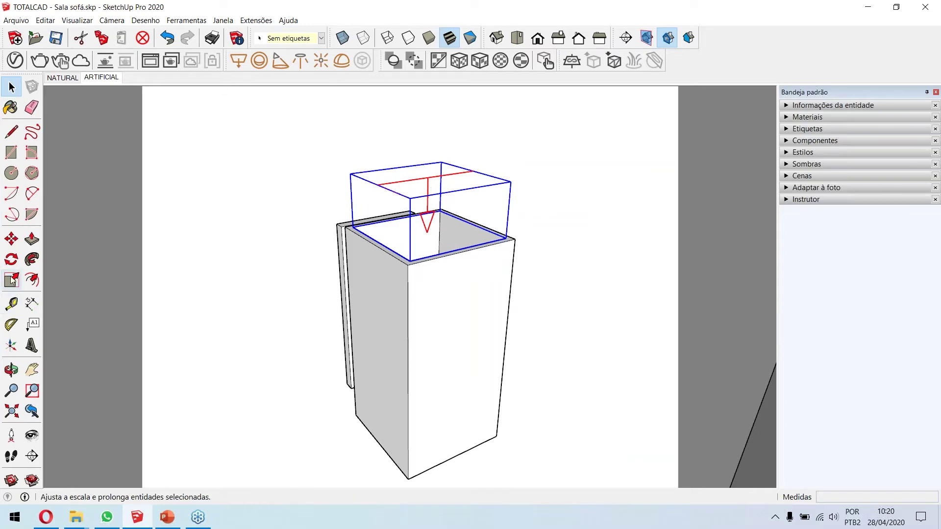
# Move the flipped light down about 0.05 m so it sits in the sconce's top opening.
pyautogui.click(11, 238)
pyautogui.click(511, 182)
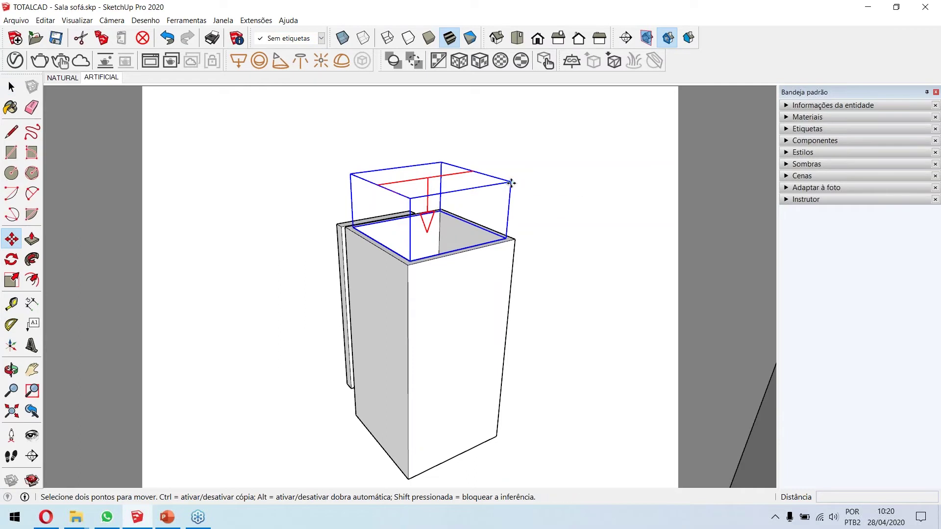
pyautogui.click(506, 239)
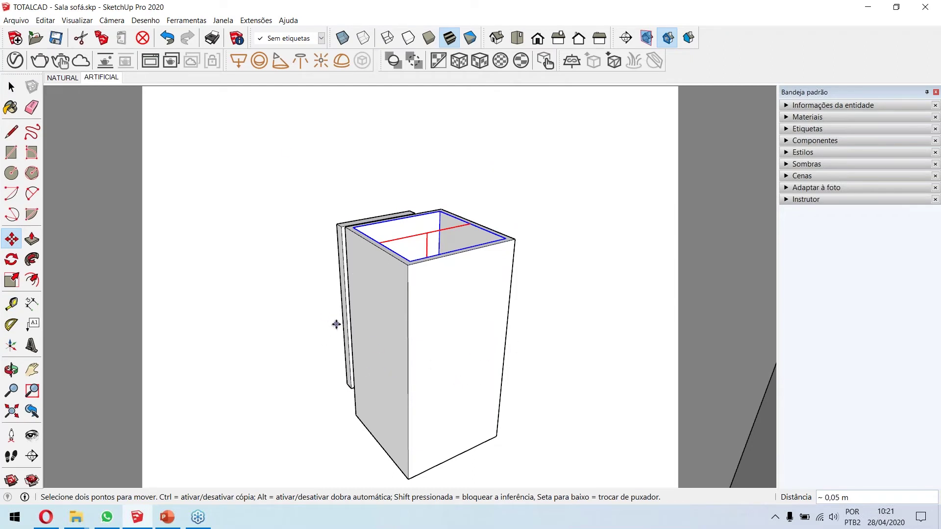
# Turn on the X-ray face style with the Styles toolbar temporarily undocked, and dock the toolbar again.
pyautogui.moveTo(329, 34); pyautogui.dragTo(328, 117)
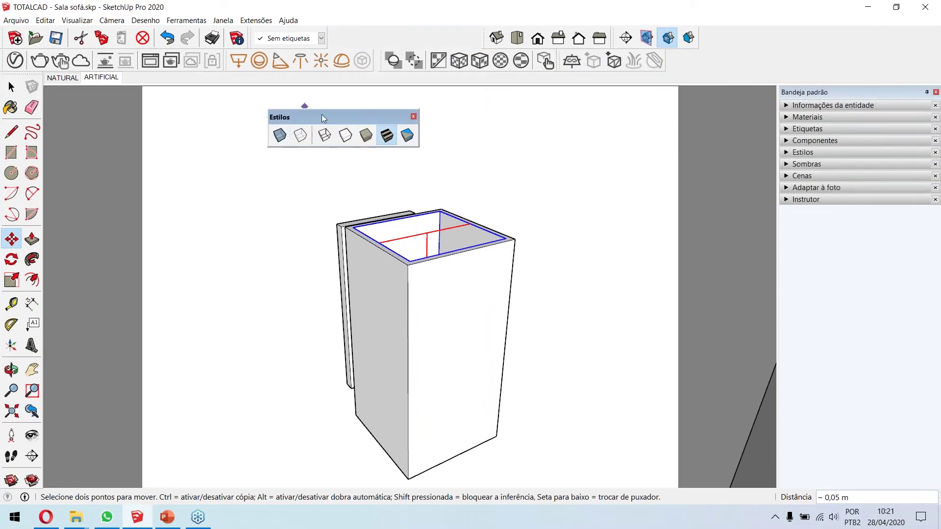
pyautogui.moveTo(300, 121); pyautogui.dragTo(357, 108)
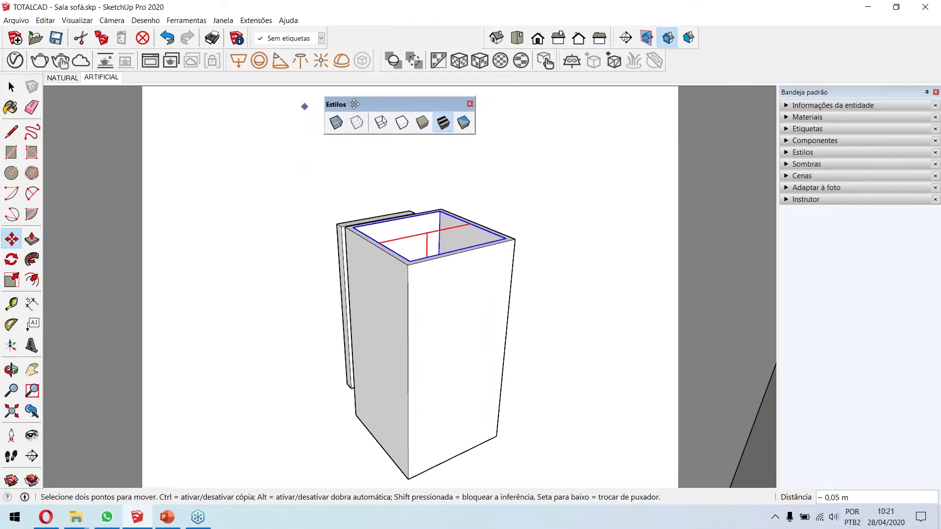
pyautogui.click(336, 123)
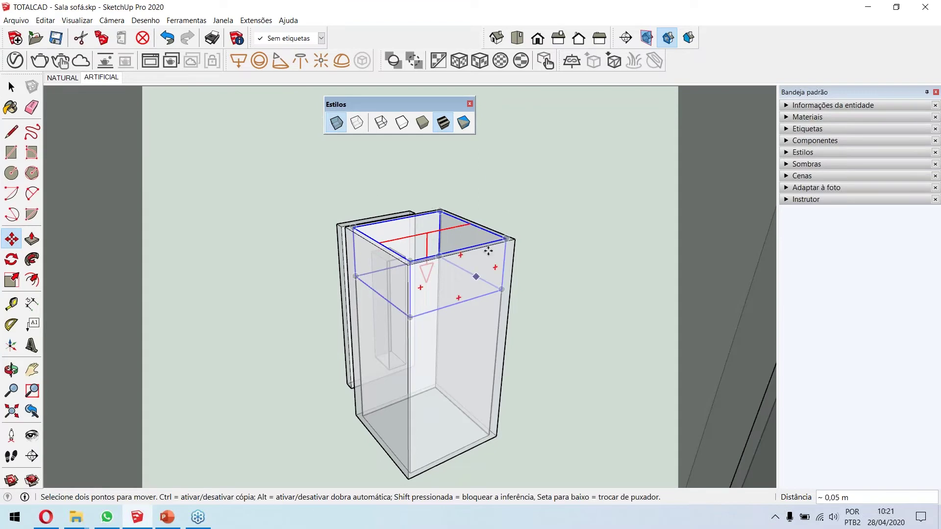
pyautogui.moveTo(381, 104); pyautogui.dragTo(378, 36)
pyautogui.click(11, 87)
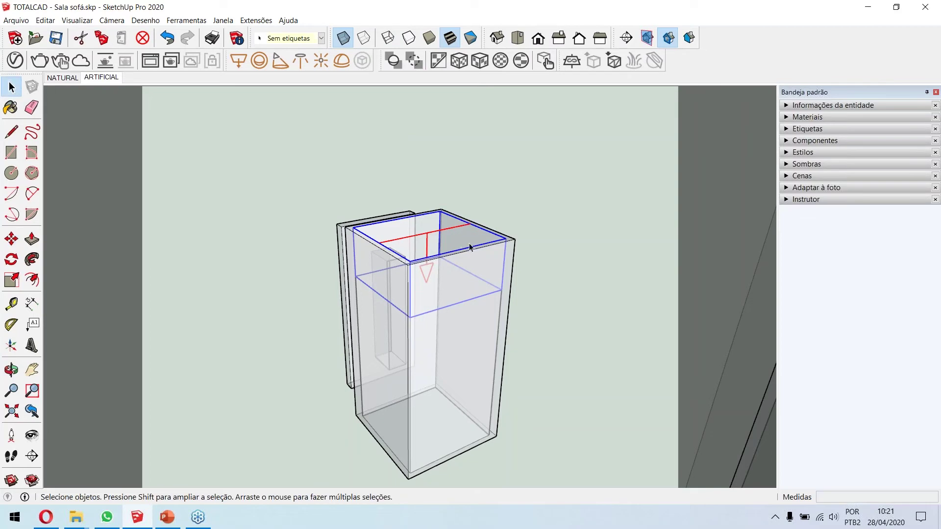
# Move the rectangle light 0.10 m down inside the wall sconce, using the sconce's vertical edge as reference.
pyautogui.click(12, 240)
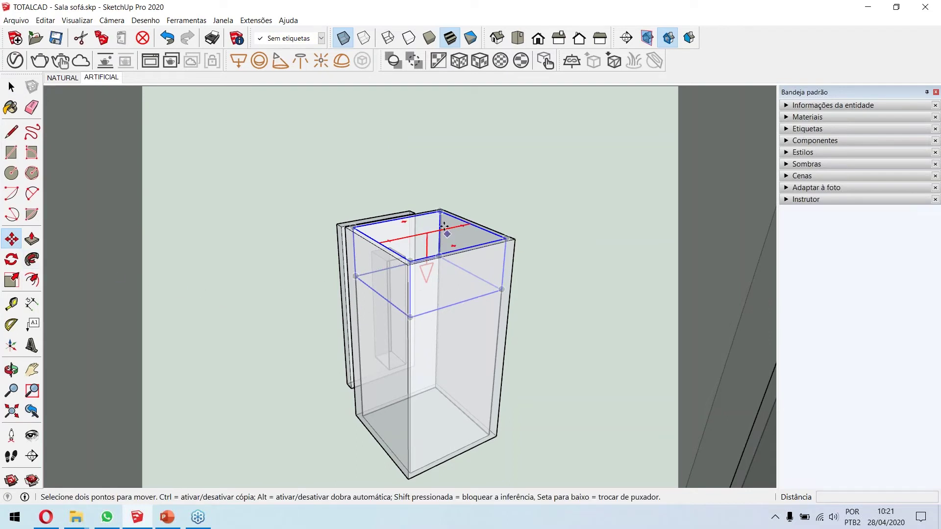
pyautogui.click(516, 240)
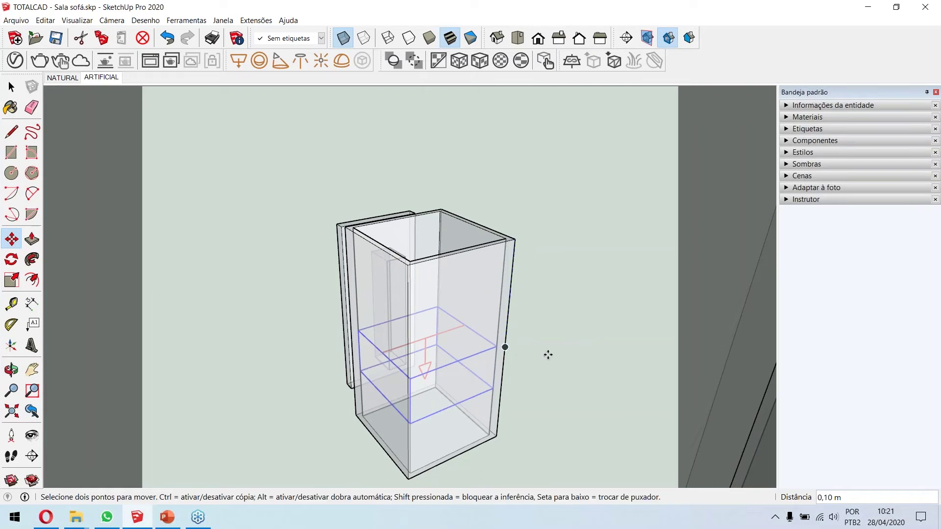
pyautogui.click(11, 87)
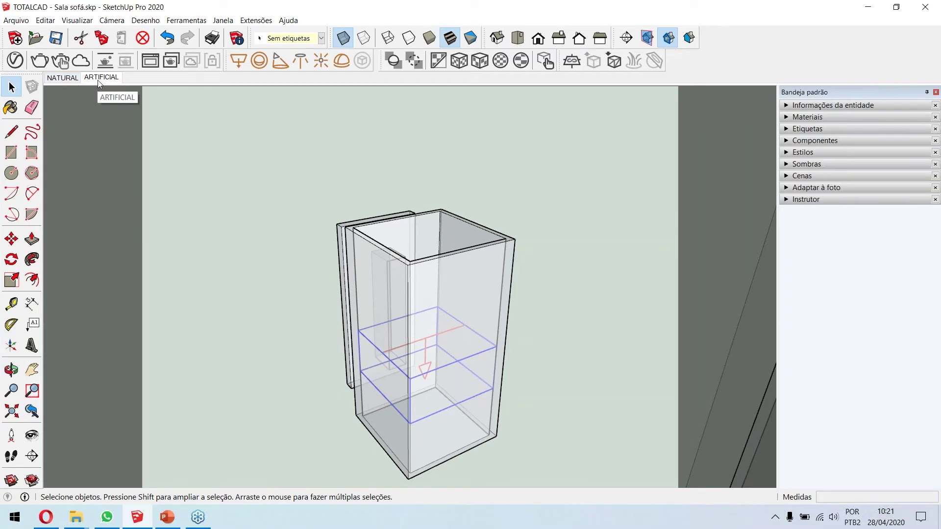
# Return to the ARTIFICIAL scene and start a V-Ray render.
pyautogui.click(98, 80)
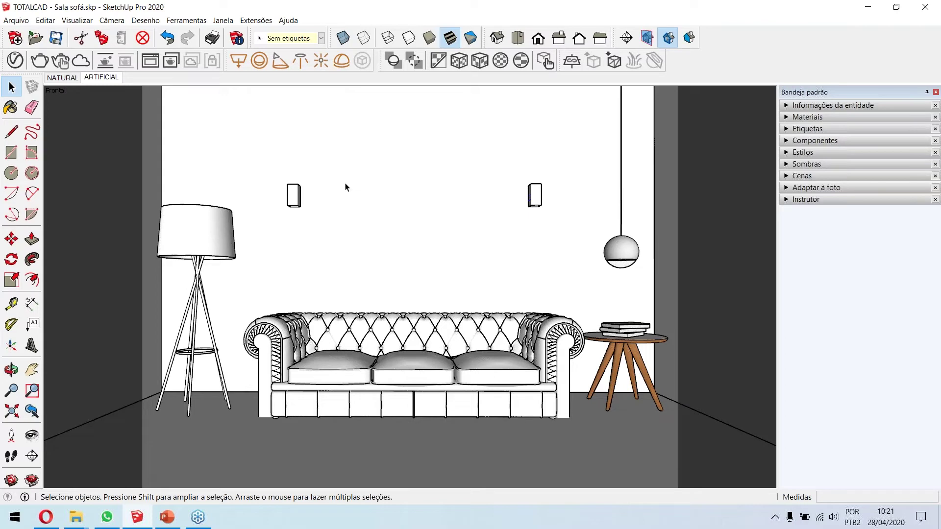
pyautogui.click(39, 60)
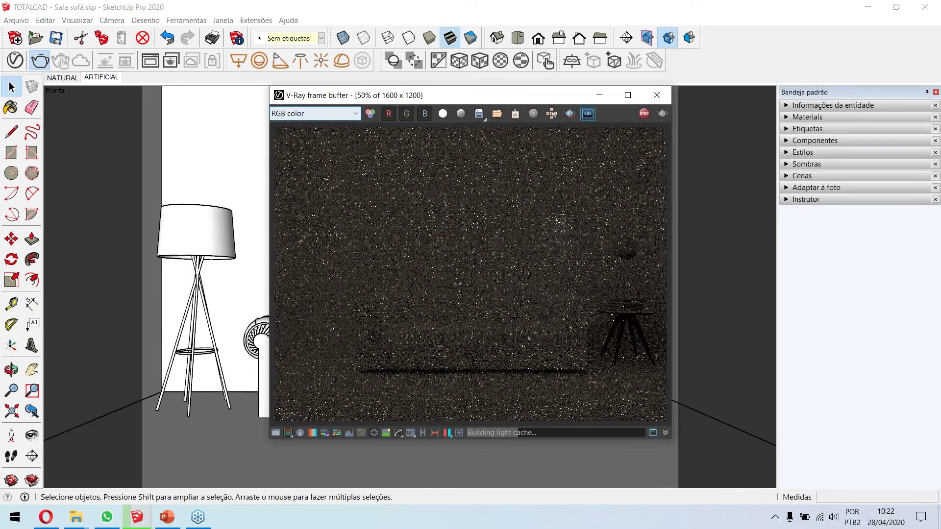
# Switch off the SunLight in the V-Ray Asset Editor, check the Environment render settings and close the editor.
pyautogui.click(15, 60)
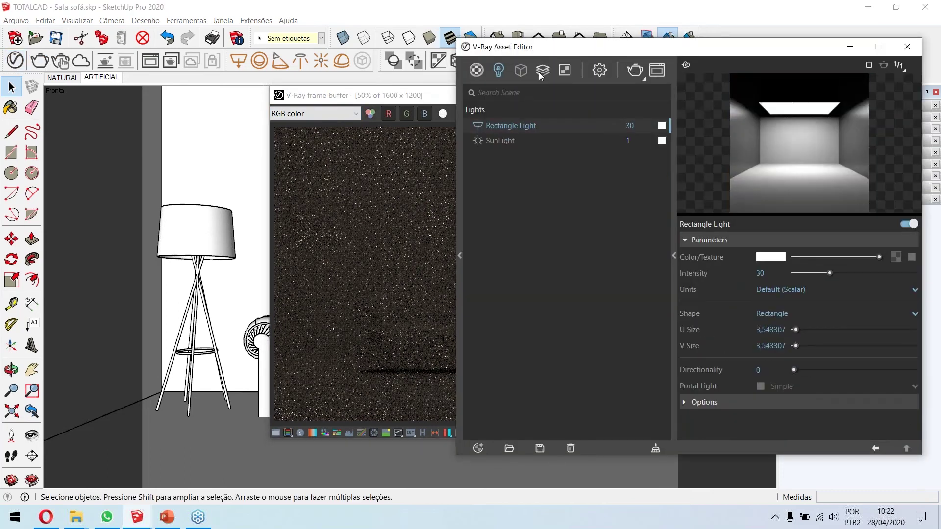
pyautogui.click(477, 141)
pyautogui.click(599, 70)
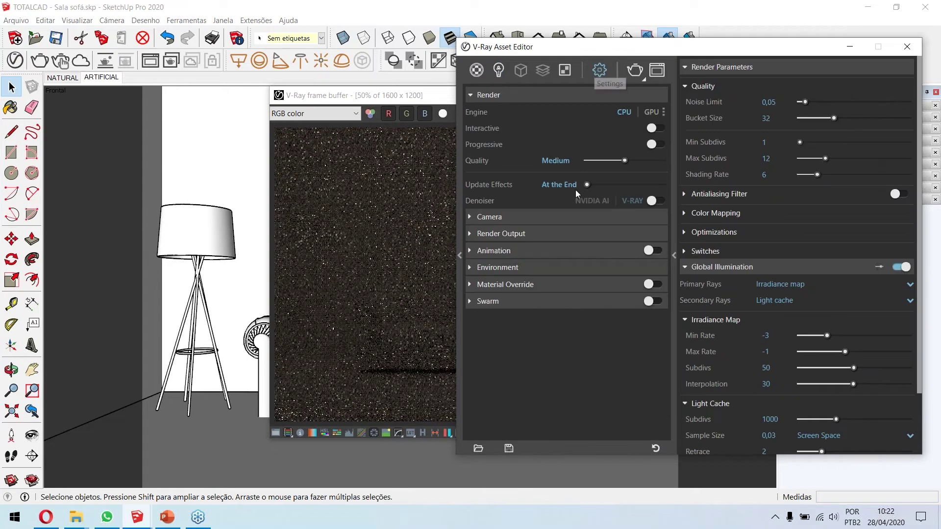
pyautogui.click(493, 267)
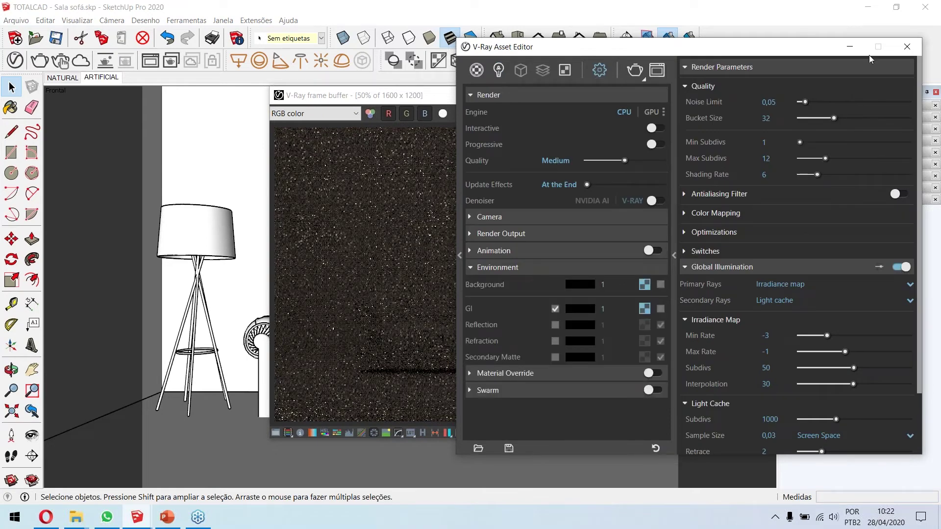
pyautogui.click(907, 47)
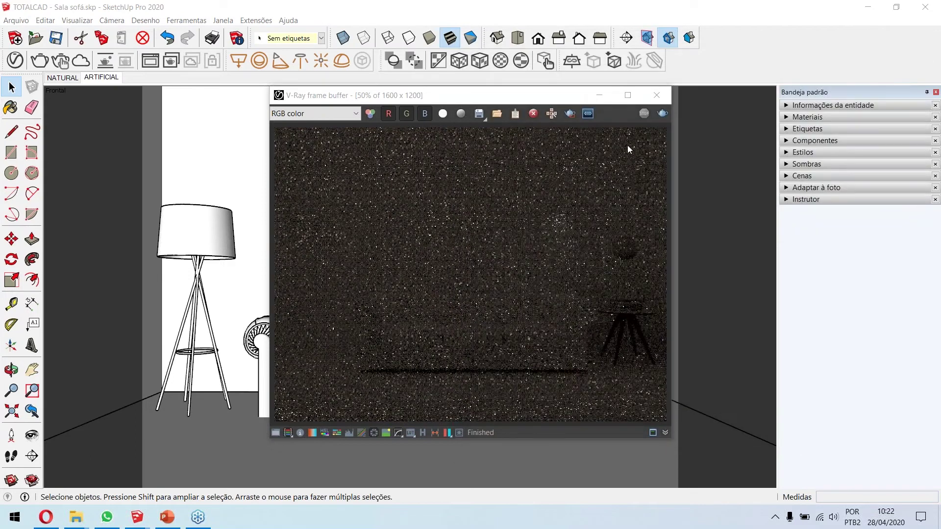
# Render the scene again with the sun off, examine the sconce's lighting in the frame buffer and close it.
pyautogui.click(662, 113)
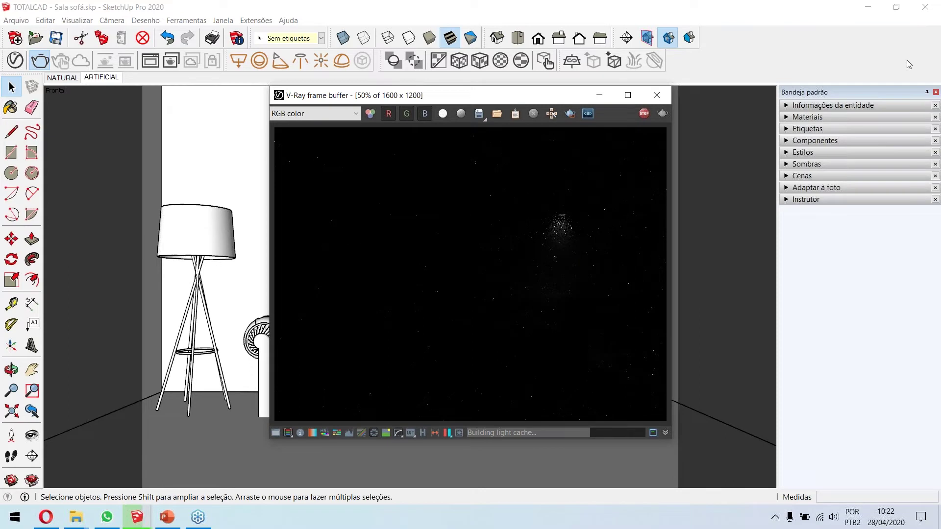
pyautogui.click(926, 26)
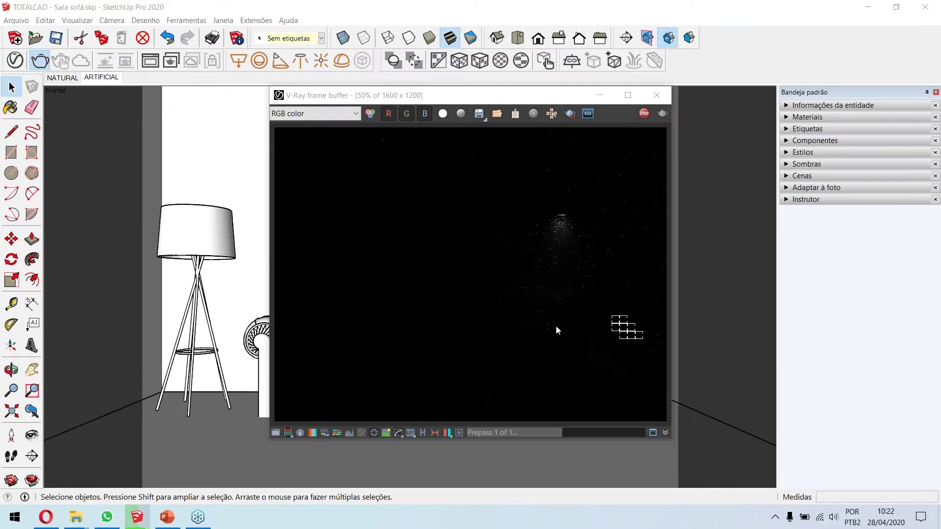
pyautogui.click(666, 96)
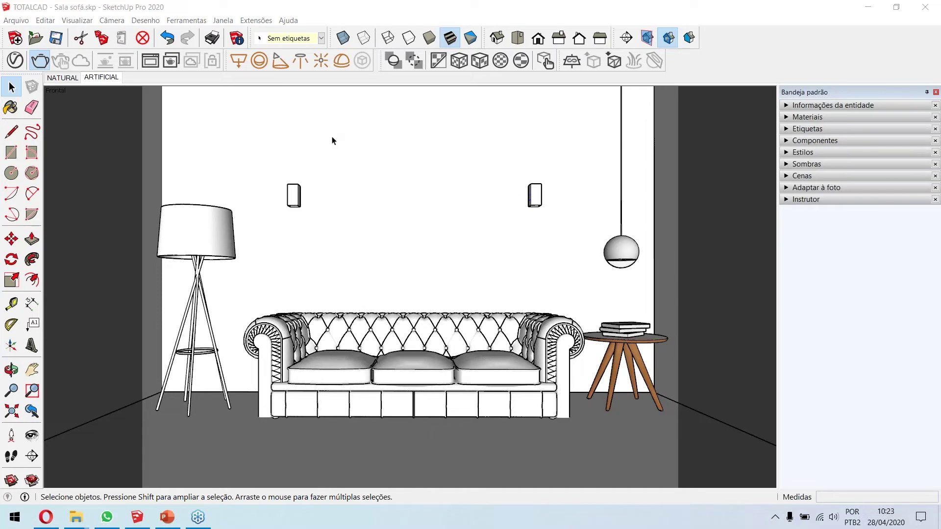
pyautogui.click(149, 64)
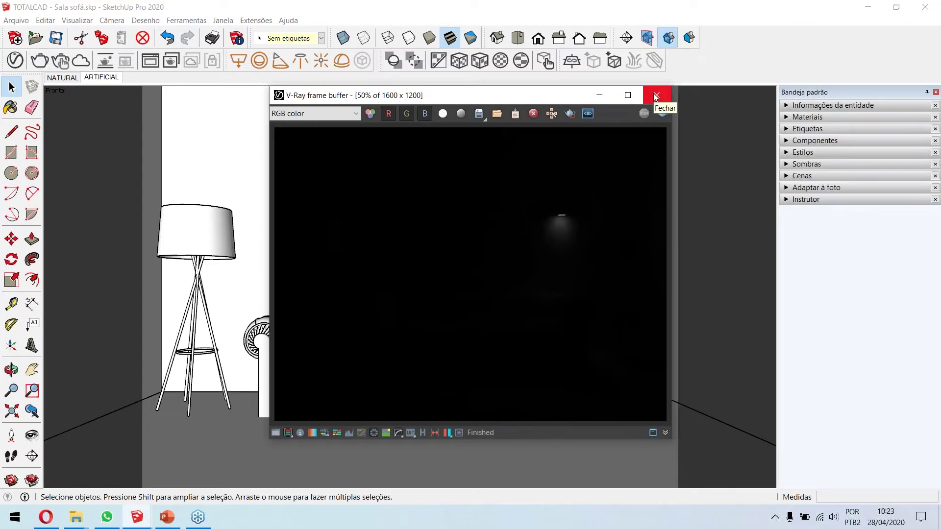
pyautogui.click(657, 95)
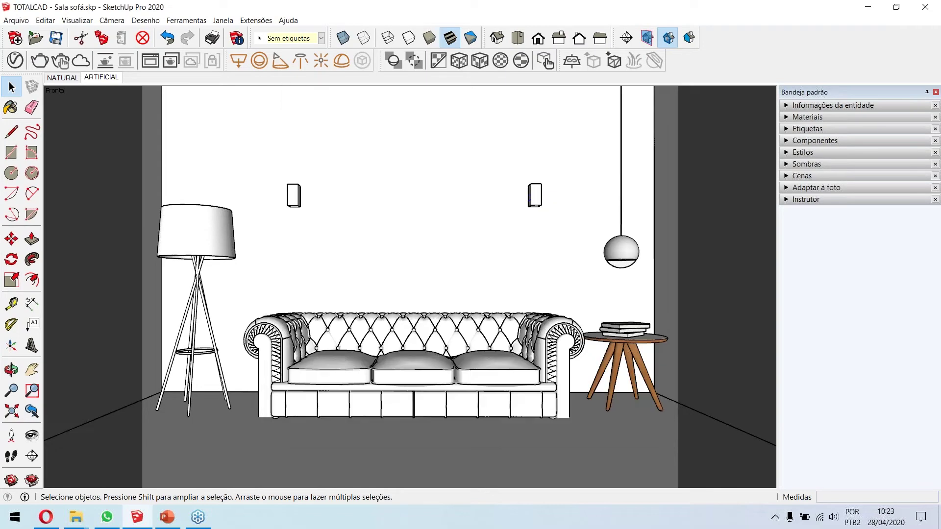
# Set the Rectangle Light's intensity to 300 in the V-Ray Asset Editor, keeping its units at Default (Scalar).
pyautogui.click(18, 62)
pyautogui.moveTo(483, 43); pyautogui.dragTo(259, 55)
pyautogui.click(271, 76)
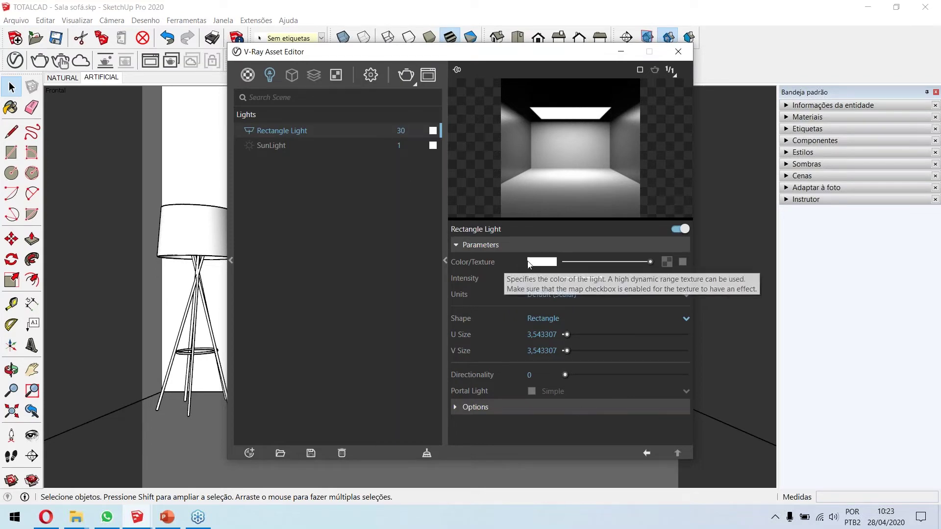
pyautogui.click(556, 296)
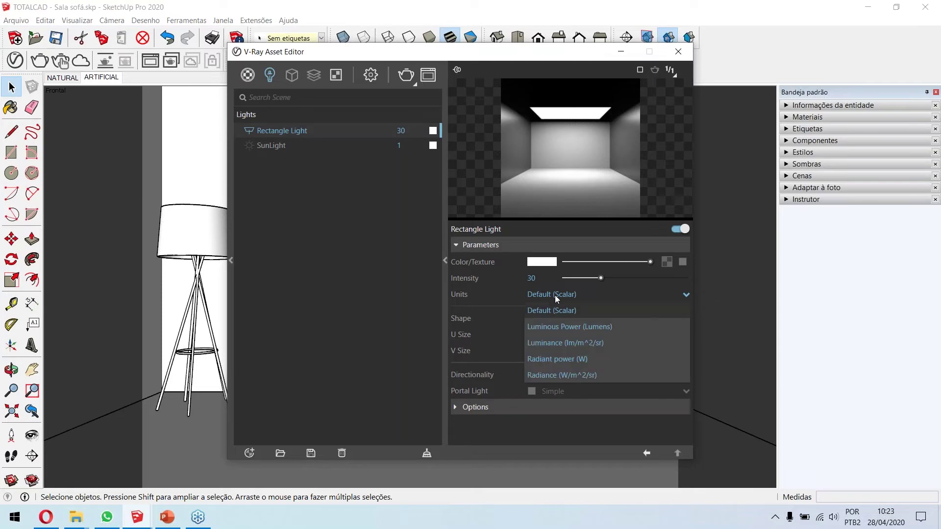
pyautogui.click(555, 295)
pyautogui.click(542, 280)
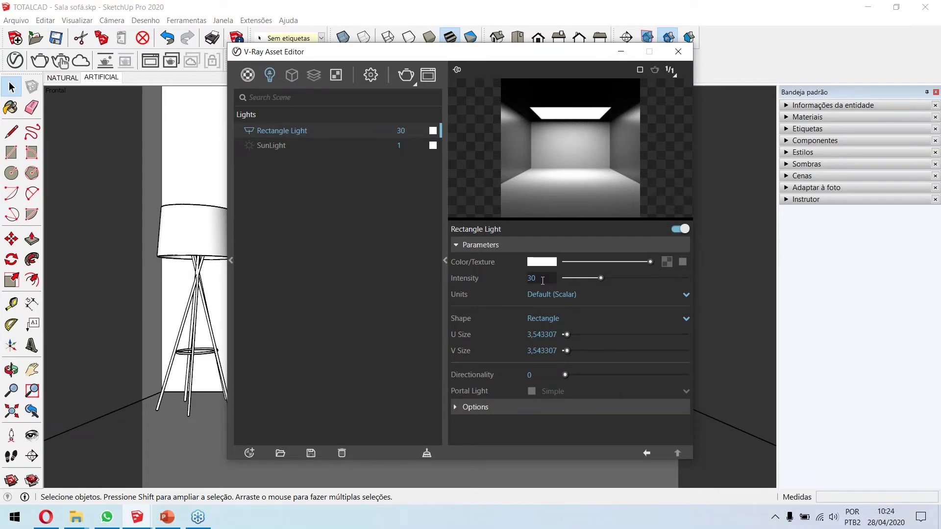
pyautogui.press('Return')
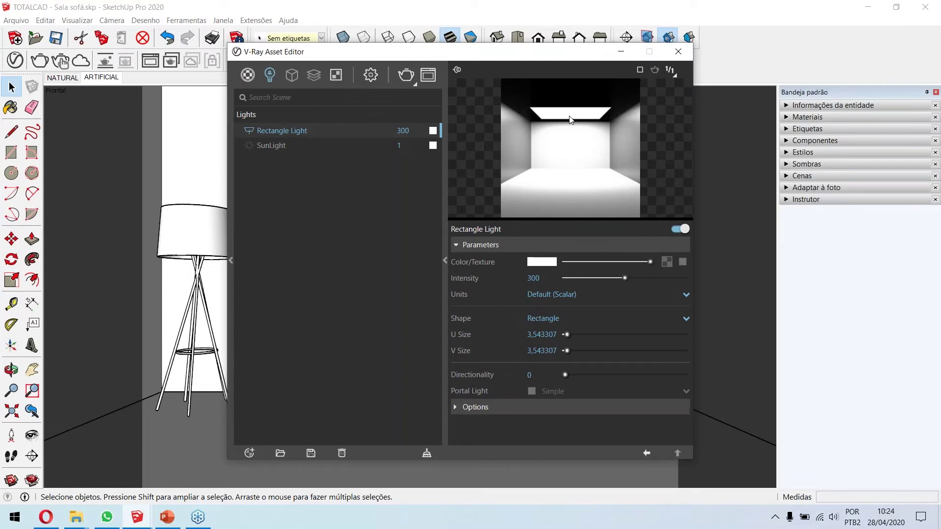
# Render the scene with the brighter rectangle light and close the frame buffer while the render runs.
pyautogui.click(405, 80)
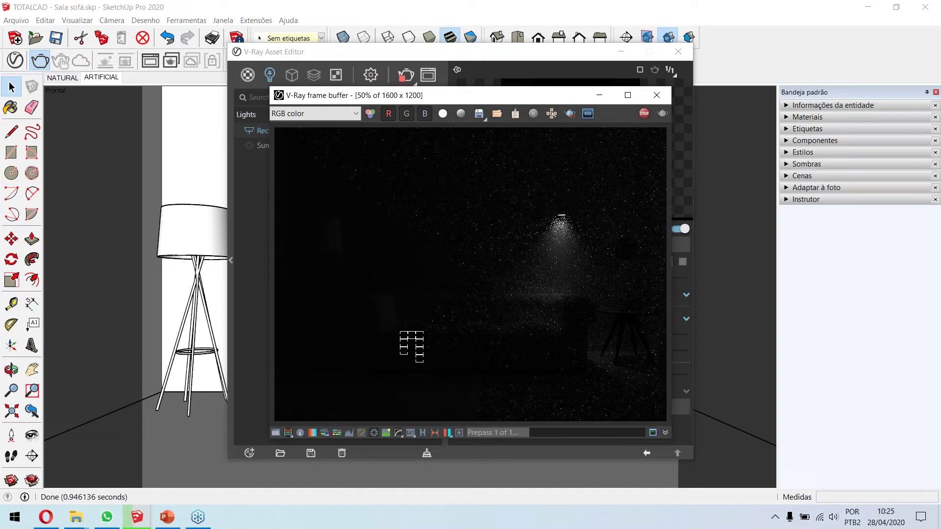
pyautogui.moveTo(441, 99); pyautogui.dragTo(542, 108)
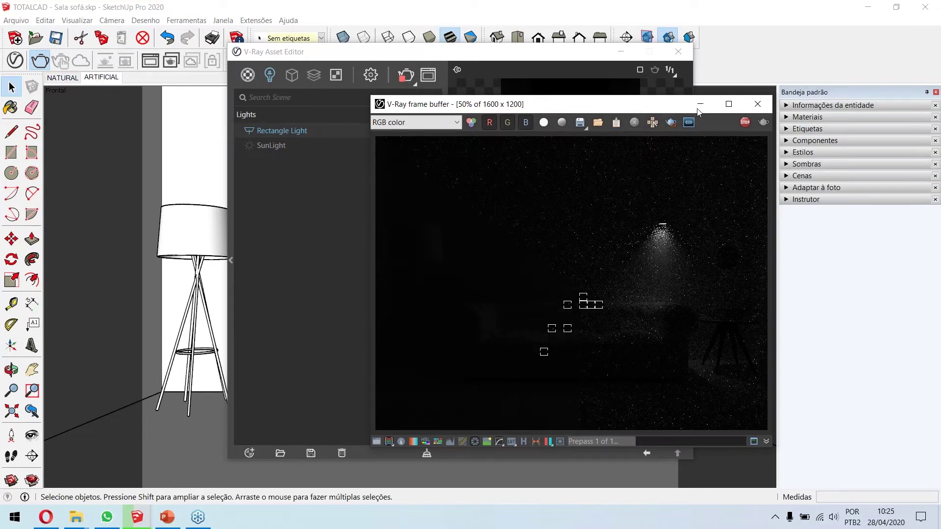
pyautogui.click(756, 105)
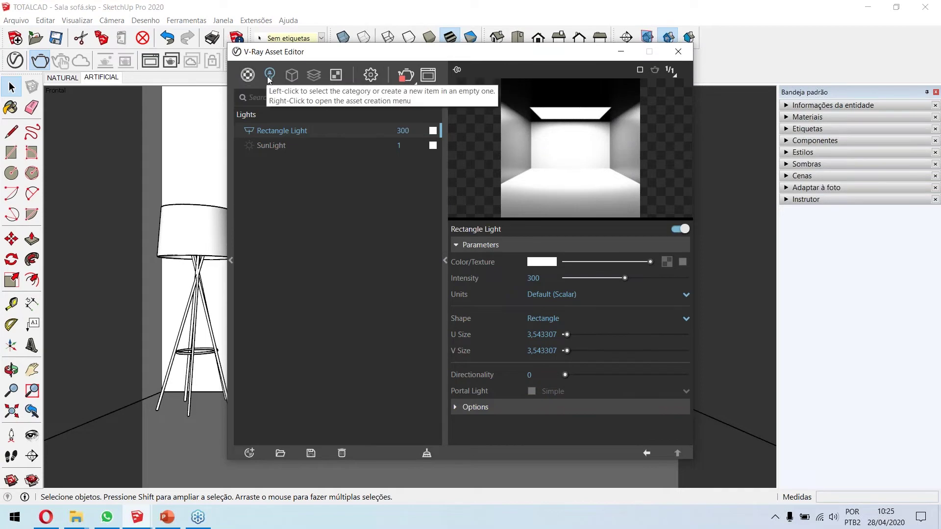
# Switch the SunLight on and off again, check the render settings and return to the lights list.
pyautogui.click(278, 145)
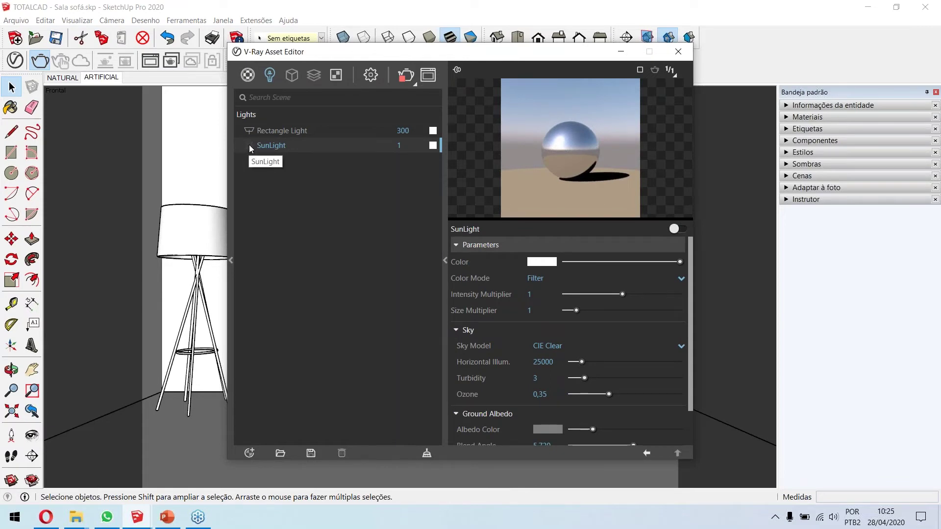
pyautogui.click(676, 230)
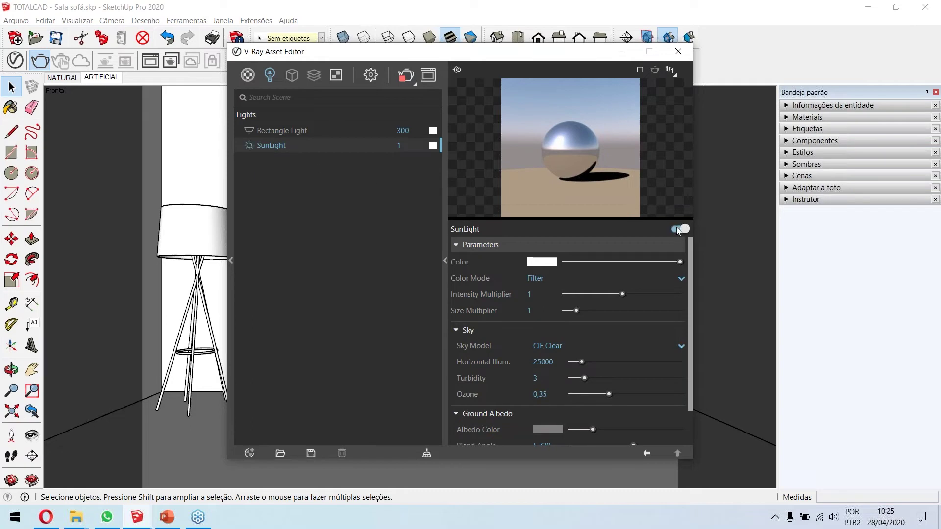
pyautogui.click(249, 146)
pyautogui.click(370, 75)
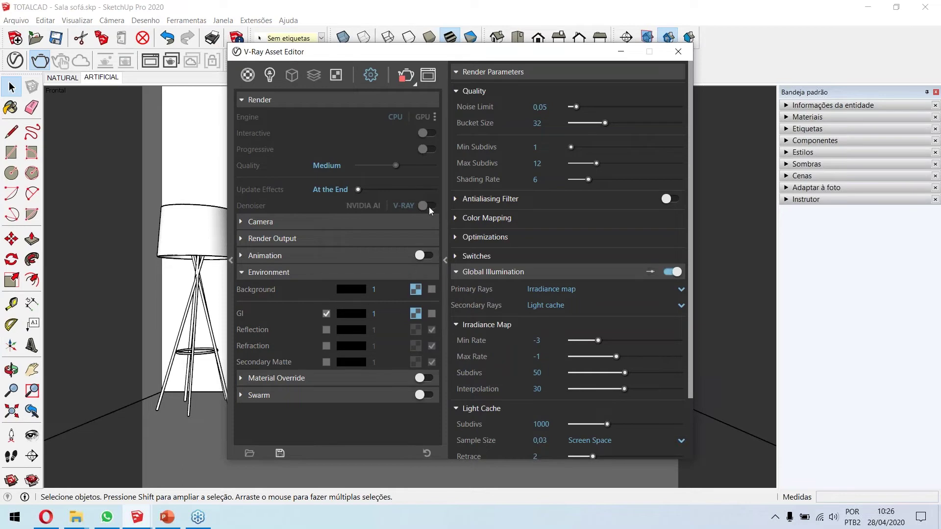
pyautogui.click(269, 76)
# Reopen the frame buffer, close the Asset Editor and examine the sconce's light in the finished render.
pyautogui.click(406, 75)
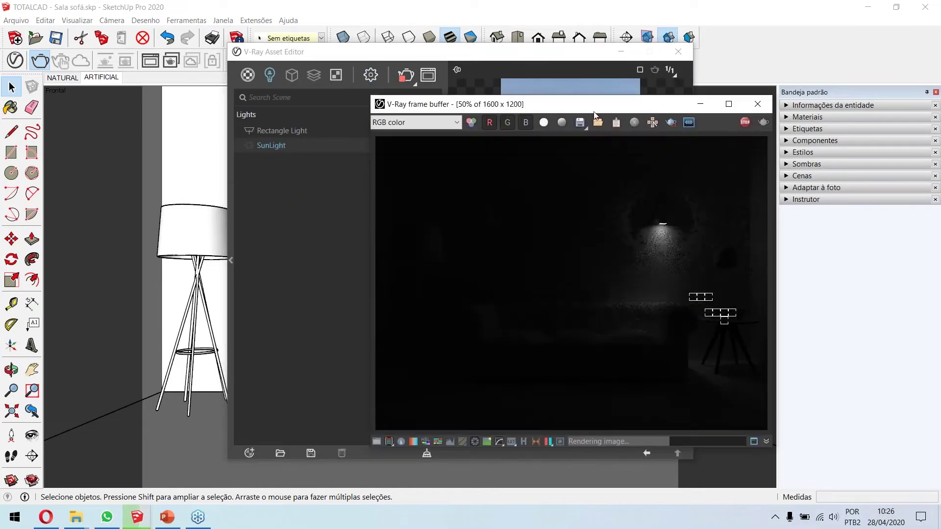
pyautogui.moveTo(594, 113); pyautogui.dragTo(490, 102)
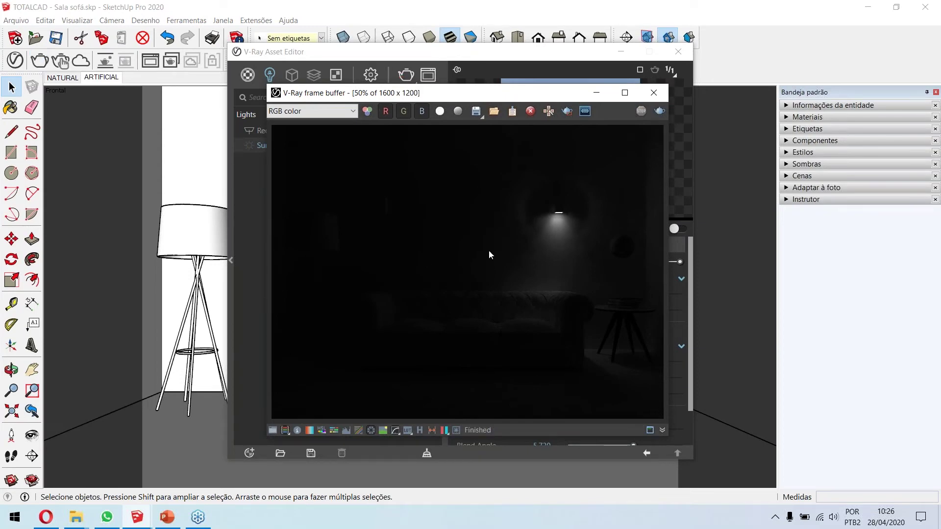
pyautogui.click(678, 52)
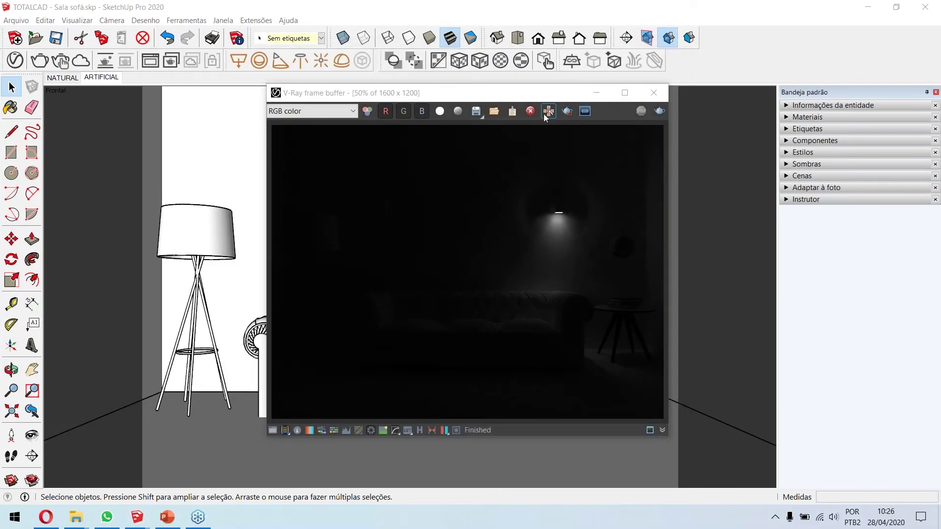
pyautogui.moveTo(478, 94); pyautogui.dragTo(424, 271)
pyautogui.moveTo(489, 274); pyautogui.dragTo(515, 125)
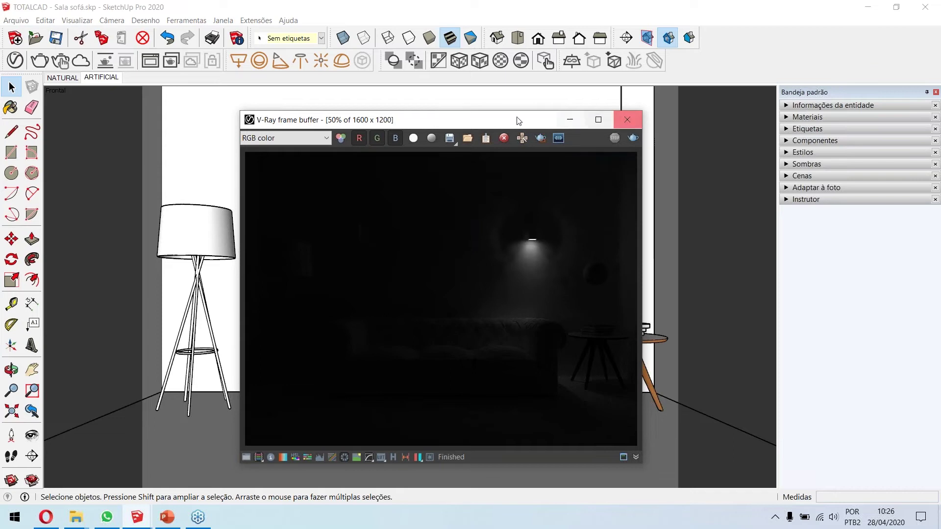
pyautogui.moveTo(515, 120); pyautogui.dragTo(523, 102)
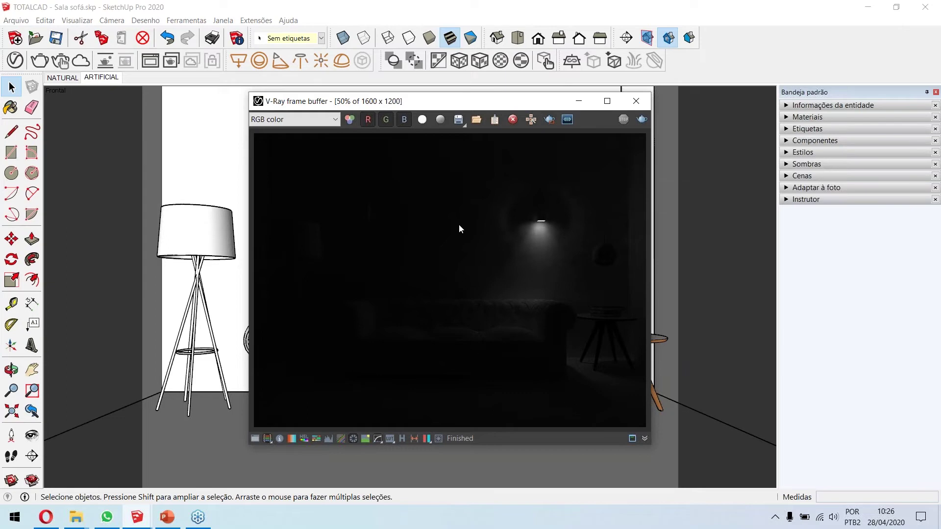
# Open the save dialog for the rendered image and cancel it without saving.
pyautogui.click(459, 120)
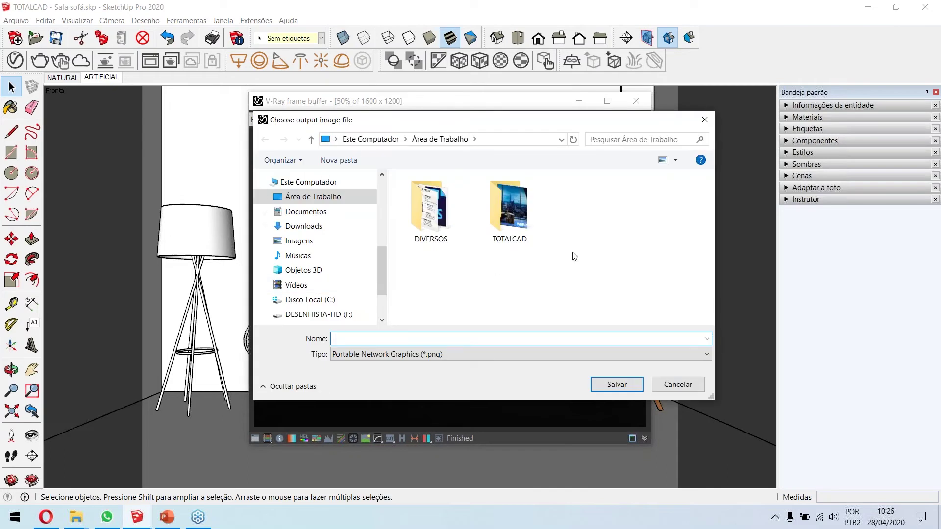
pyautogui.click(705, 121)
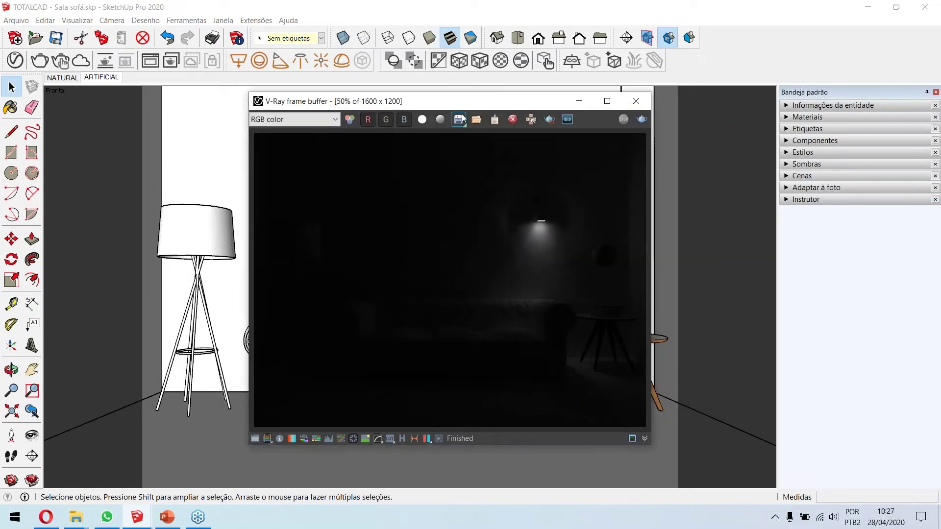
# Open the render history in the frame buffer, clear its stored images and close the history settings.
pyautogui.click(402, 440)
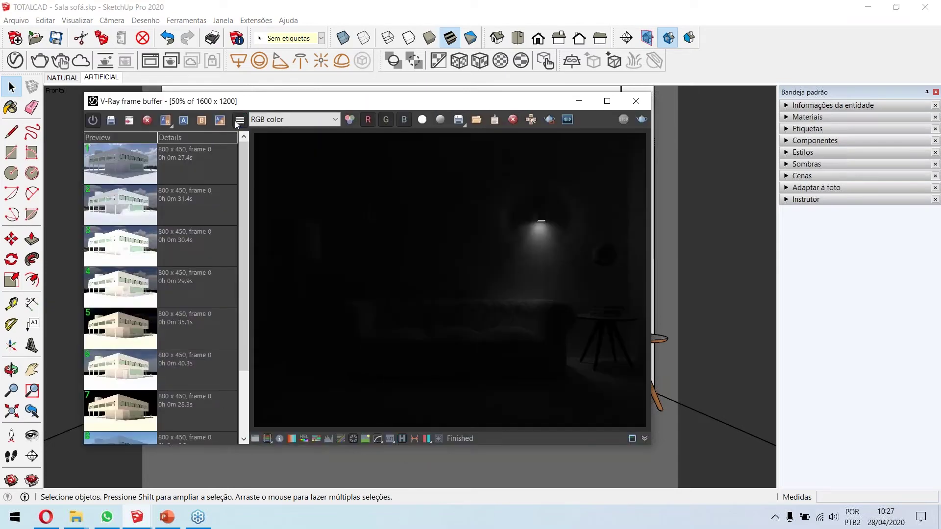
pyautogui.click(239, 122)
pyautogui.click(256, 135)
pyautogui.click(129, 129)
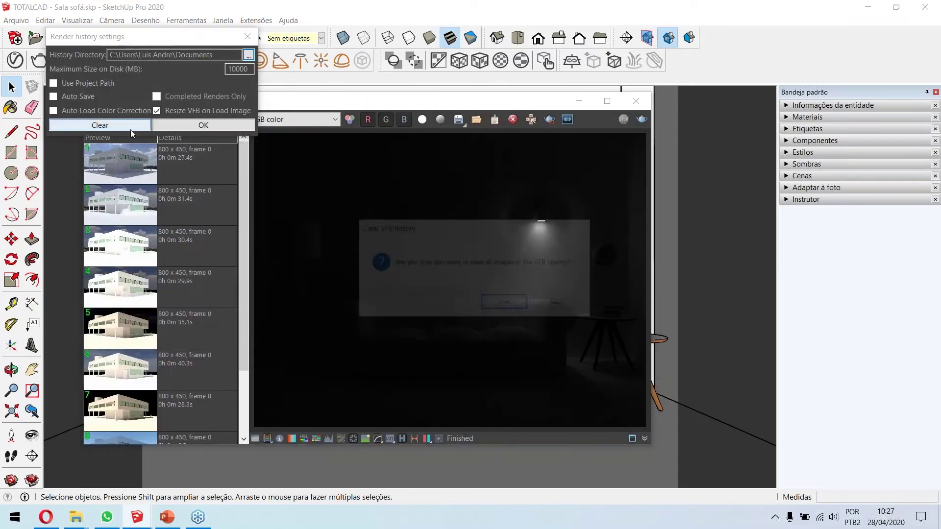
pyautogui.click(499, 305)
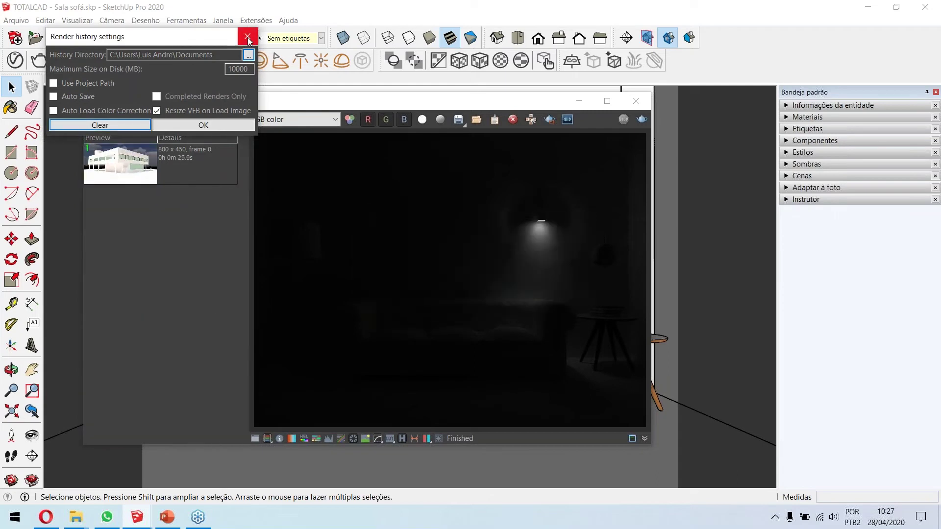
pyautogui.click(248, 37)
# Remove the remaining building render from the history and switch the history off and on again.
pyautogui.click(201, 157)
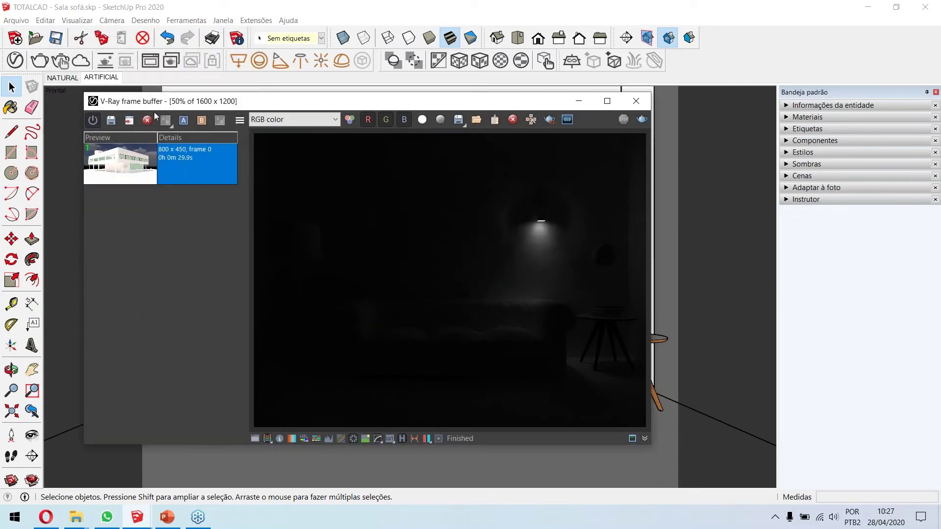
pyautogui.click(147, 120)
pyautogui.click(92, 121)
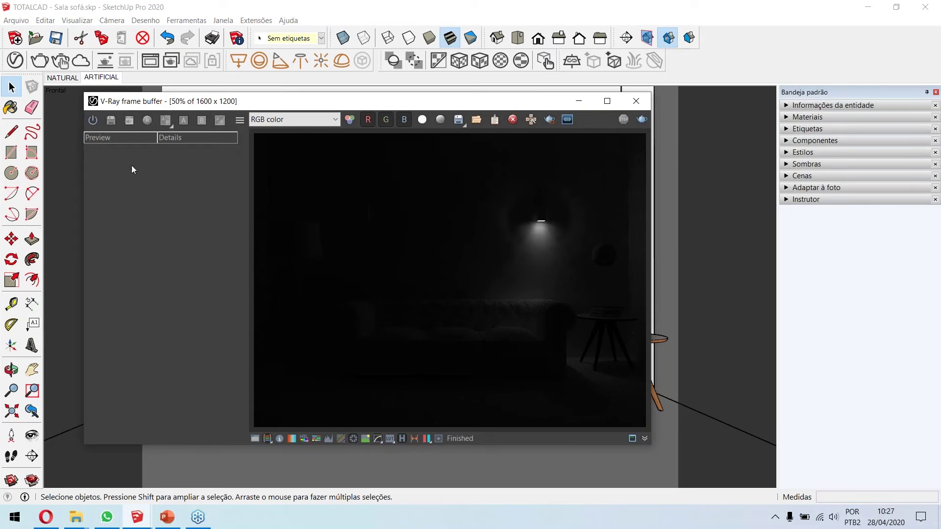
pyautogui.click(93, 121)
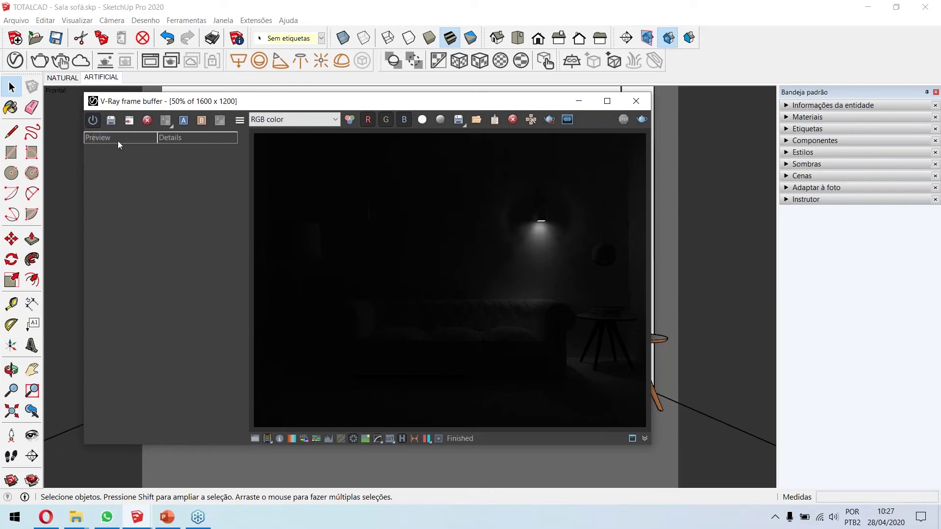
# Set the render history directory to the Documentos folder and confirm the history settings.
pyautogui.click(240, 124)
pyautogui.click(260, 137)
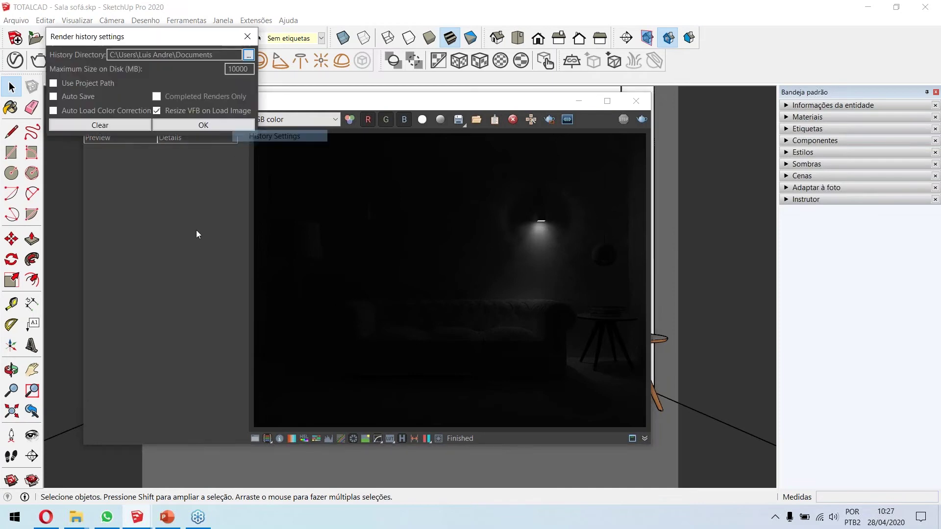
pyautogui.moveTo(141, 36); pyautogui.dragTo(230, 75)
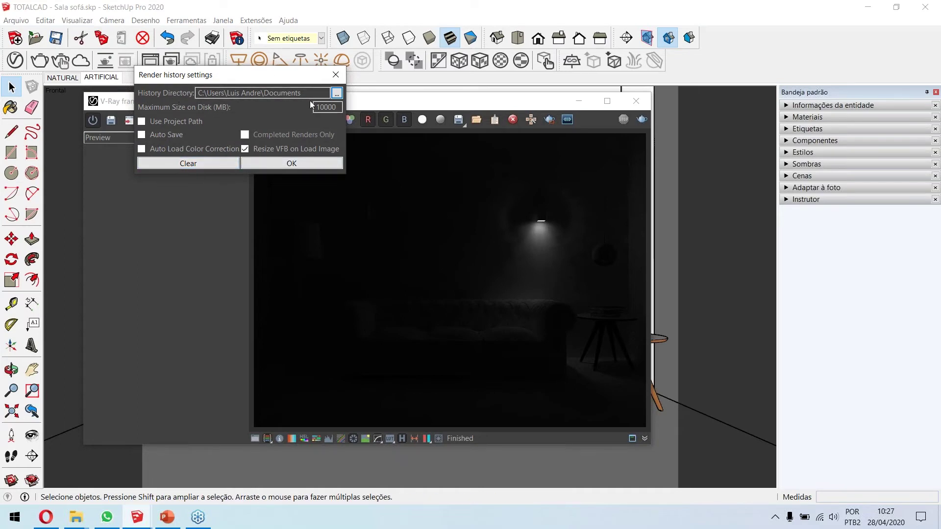
pyautogui.click(336, 93)
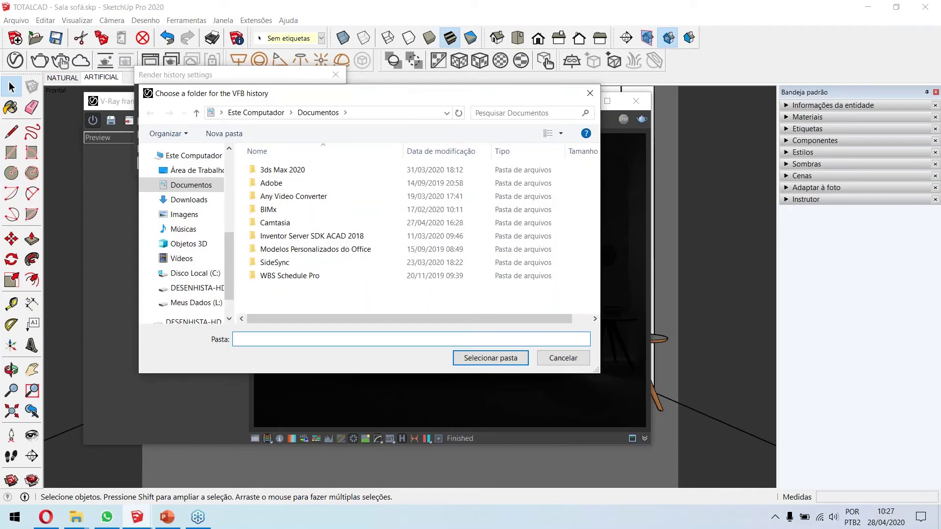
pyautogui.click(202, 185)
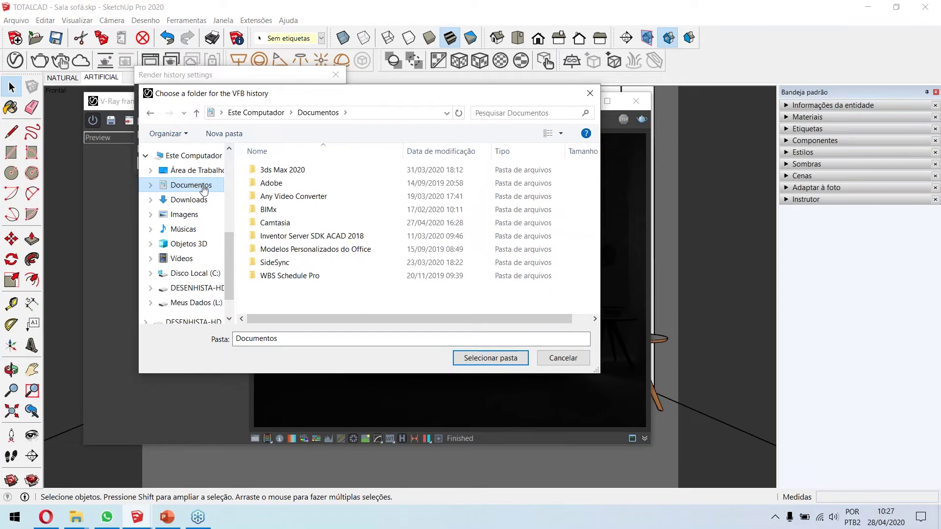
pyautogui.click(491, 358)
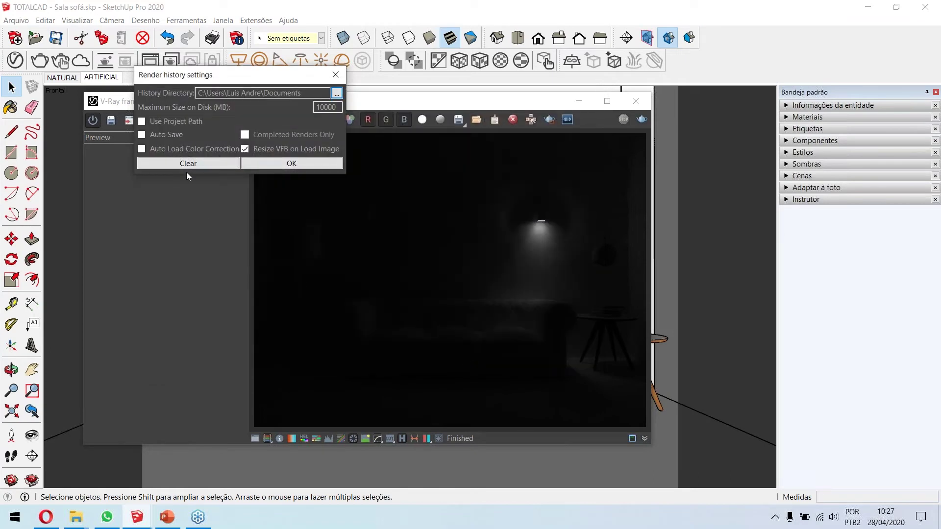
pyautogui.click(261, 163)
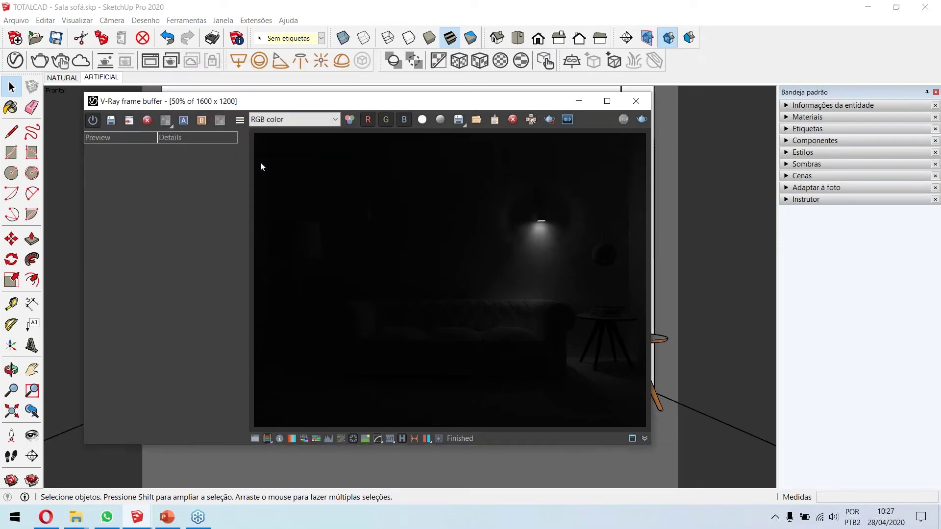
# Save the current render to the history and reopen the Asset Editor in SketchUp.
pyautogui.click(111, 121)
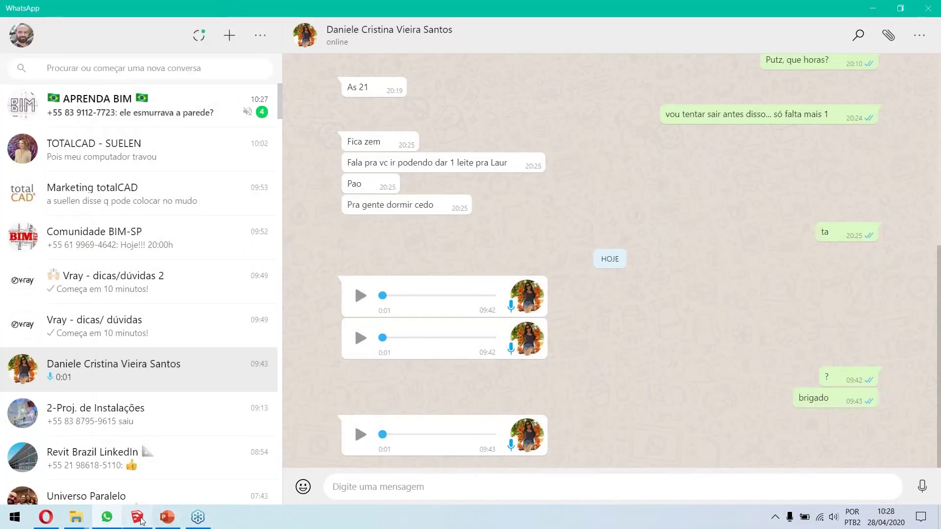
pyautogui.click(138, 519)
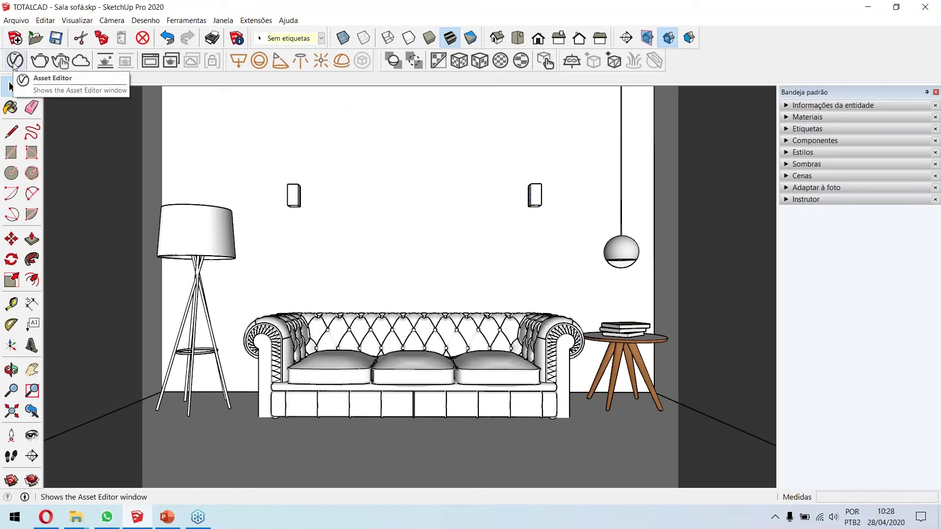
pyautogui.click(14, 61)
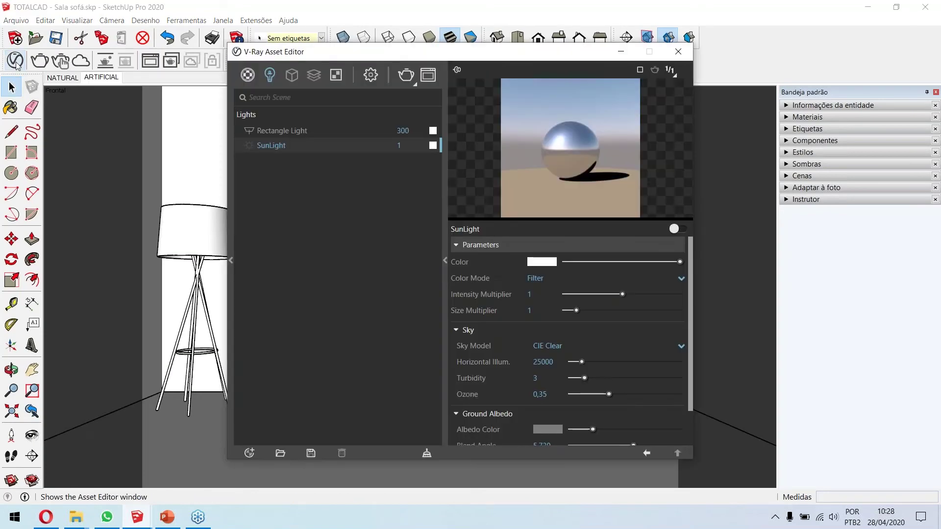
# Set the Rectangle Light's intensity to 600.
pyautogui.click(291, 131)
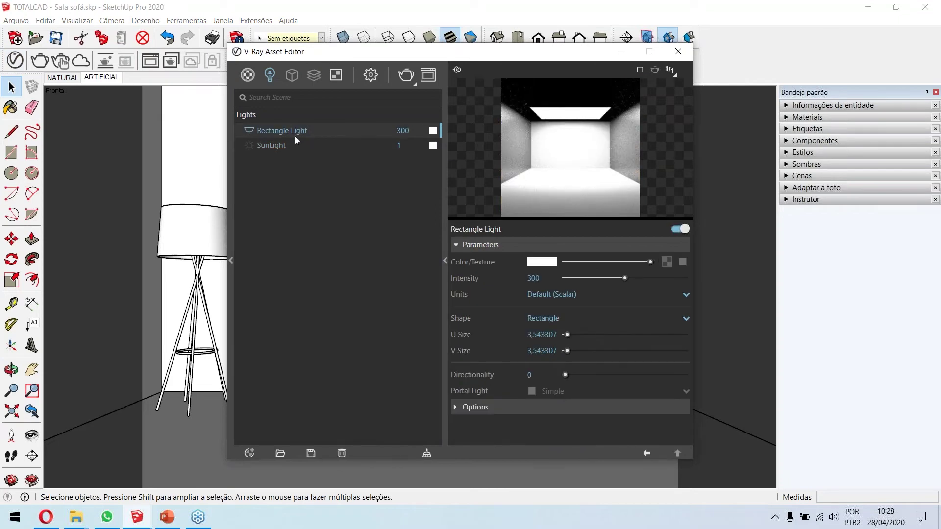
pyautogui.click(411, 131)
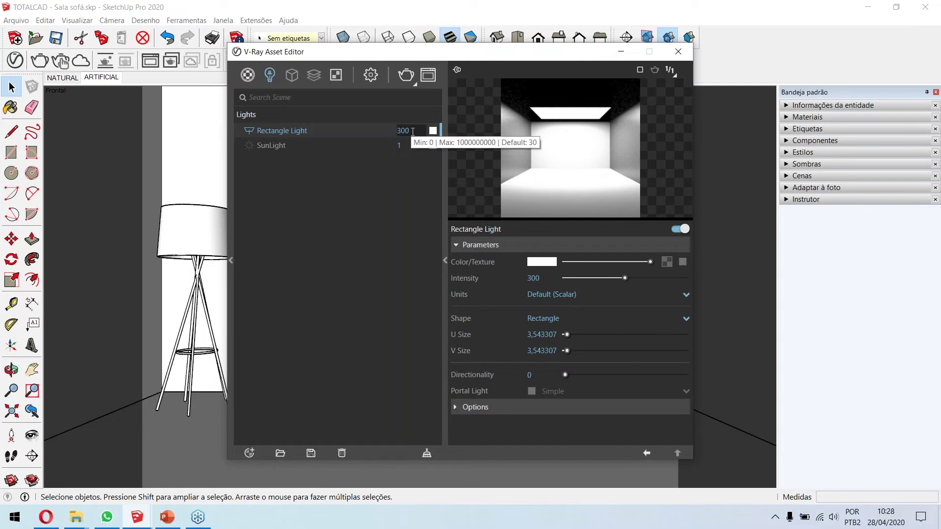
pyautogui.write('600')
pyautogui.press('Return')
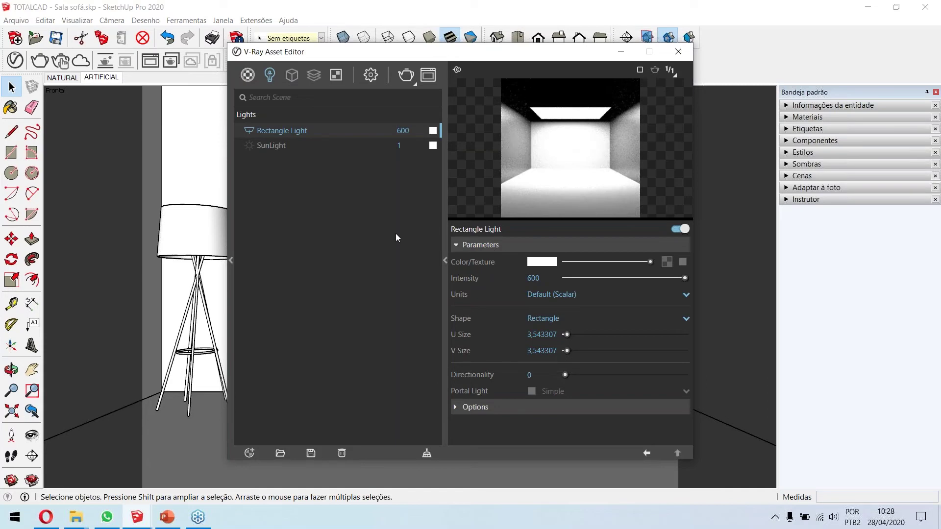
# Make the Rectangle Light double sided in its options and render the scene.
pyautogui.click(490, 407)
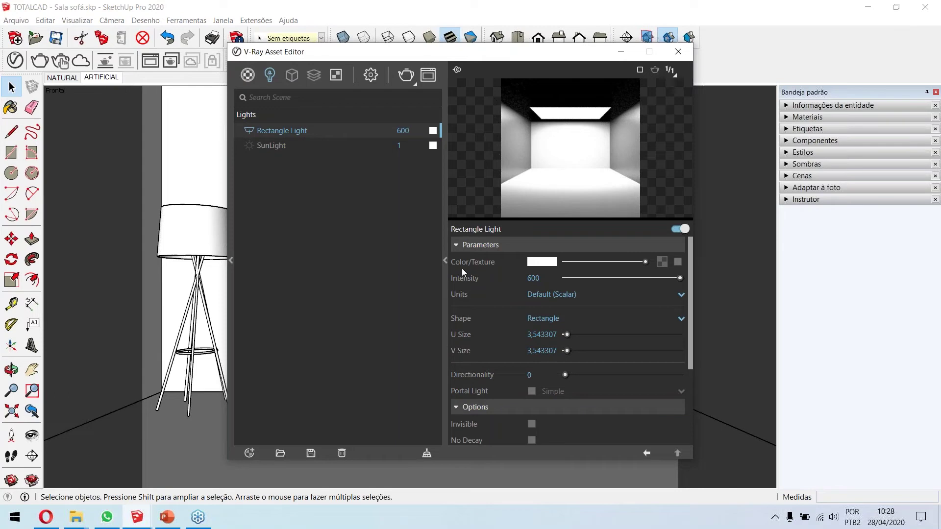
pyautogui.scroll(-5, 462, 268)
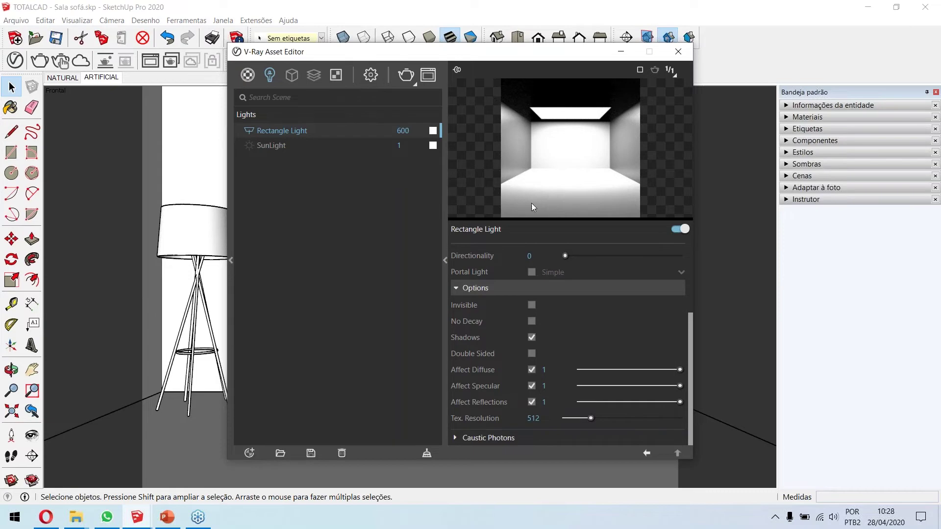
pyautogui.click(531, 354)
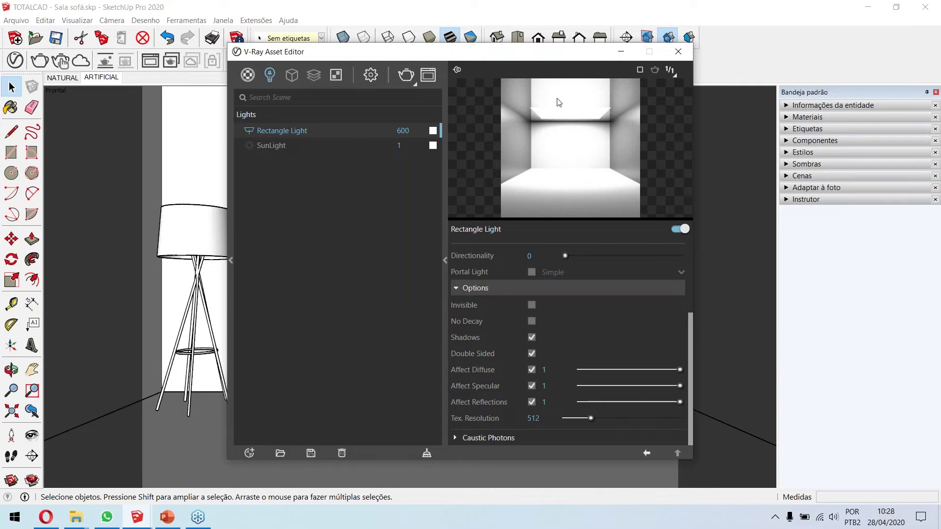
pyautogui.click(405, 77)
pyautogui.moveTo(432, 88); pyautogui.dragTo(479, 80)
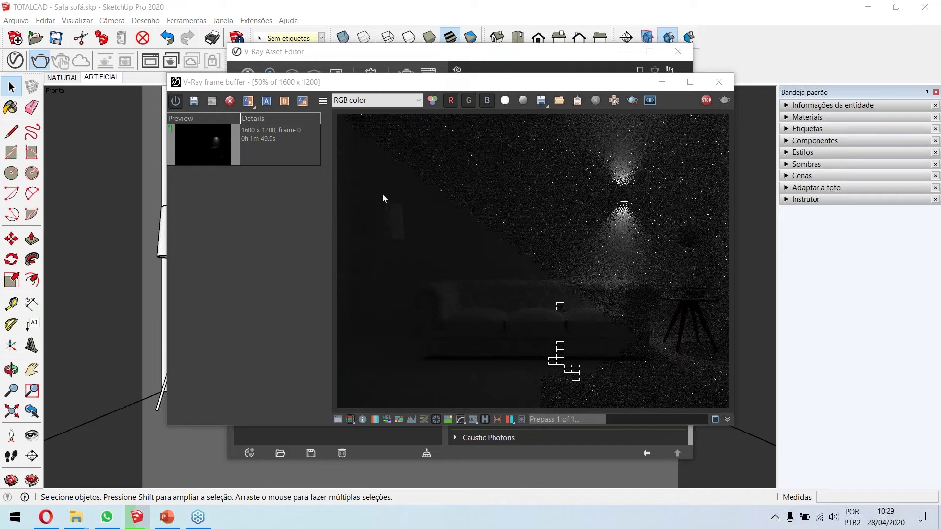
# Return to the Rectangle Light's settings, turn on its Invisible option and close the Asset Editor.
pyautogui.click(428, 56)
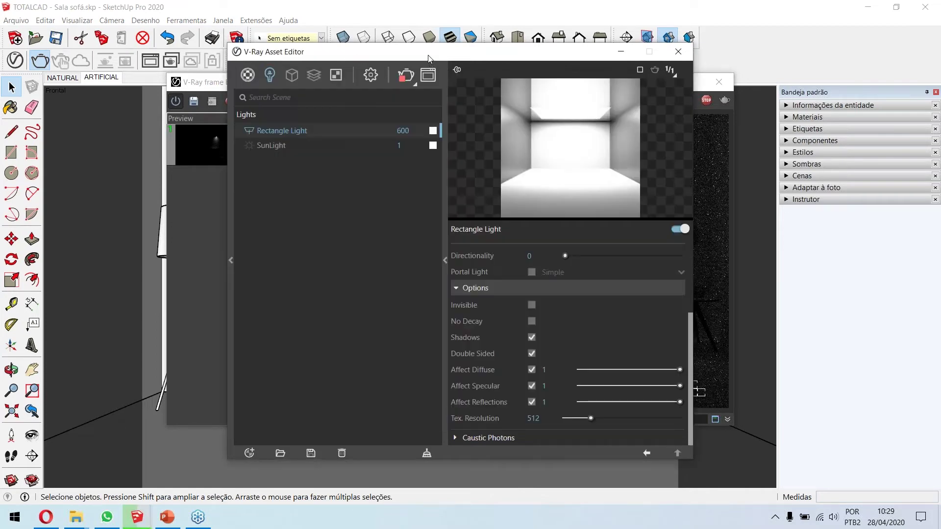
pyautogui.click(689, 298)
pyautogui.doubleClick(543, 277)
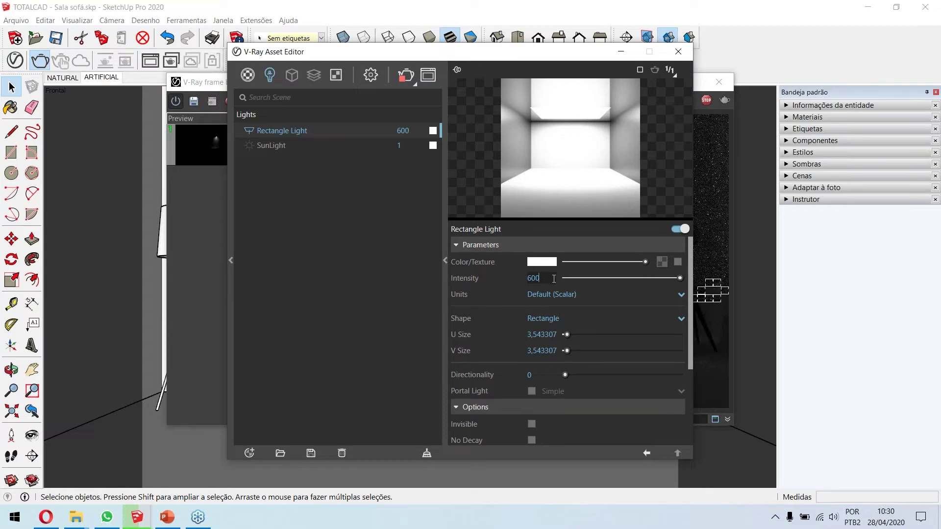
pyautogui.scroll(-3, 554, 279)
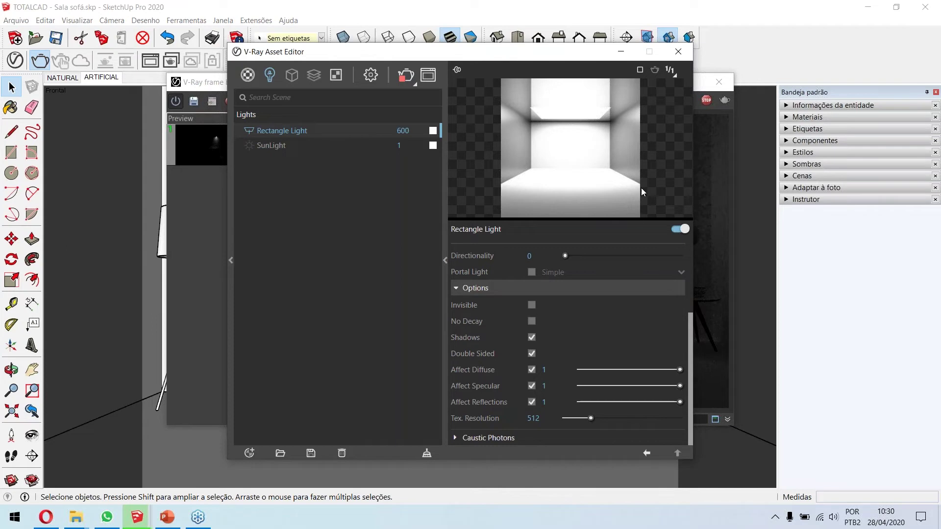
pyautogui.click(532, 305)
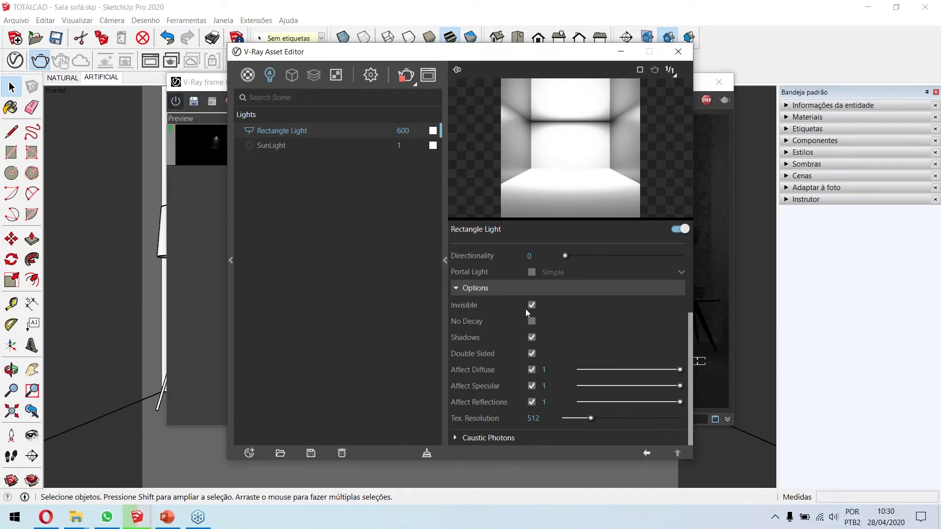
pyautogui.click(674, 52)
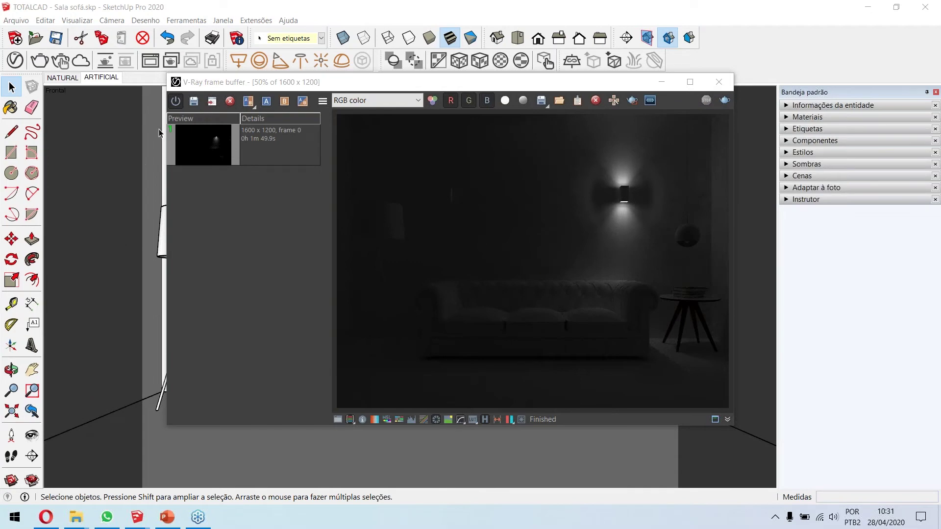
# Save the finished double-sided light render to the history, close the frame buffer and return to SketchUp.
pyautogui.click(194, 103)
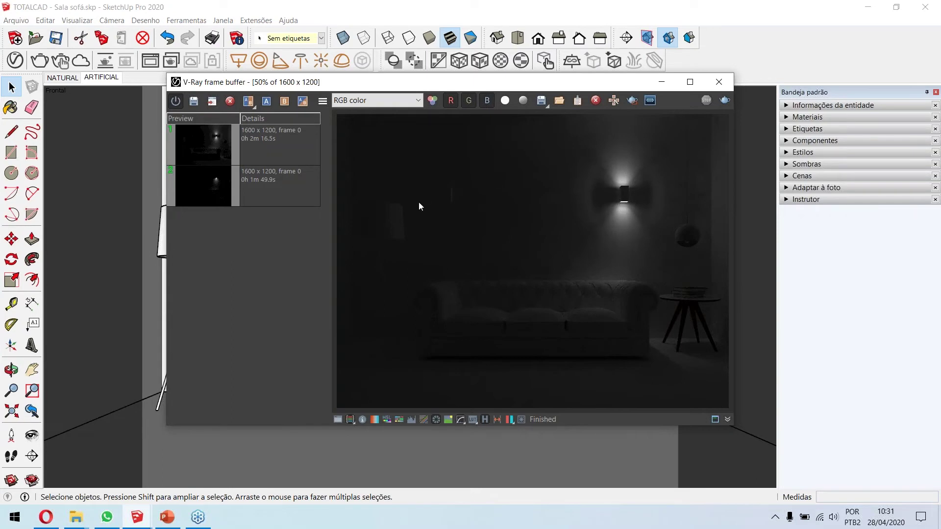
pyautogui.click(719, 82)
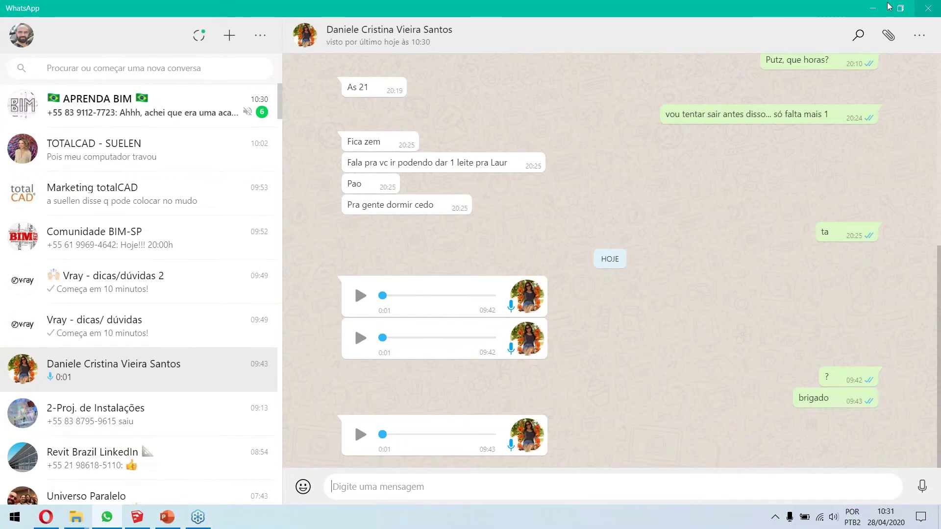
pyautogui.click(136, 517)
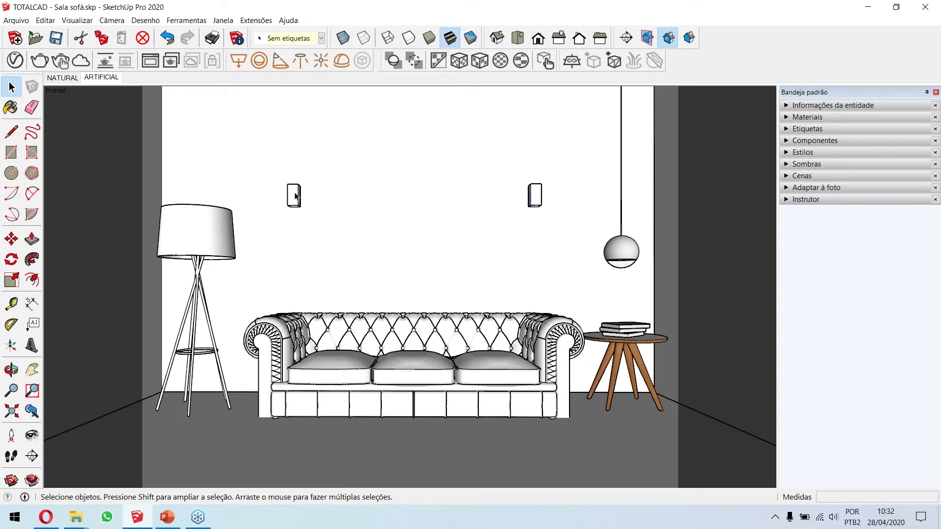
# Display the model in X-ray mode and bring the light inside the wall sconce nearest the pendant lamp into view.
pyautogui.click(342, 36)
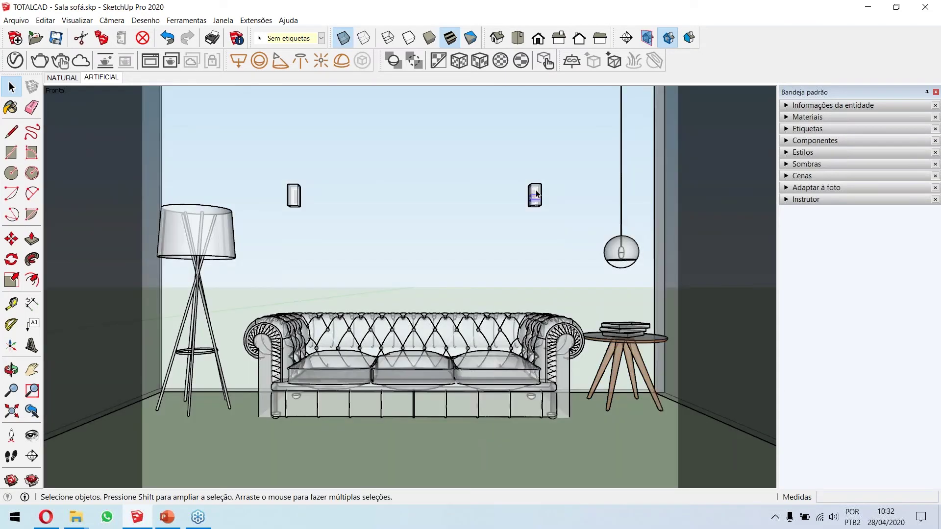
pyautogui.scroll(8, 538, 198)
pyautogui.moveTo(532, 198); pyautogui.dragTo(542, 246, button='middle')
pyautogui.moveTo(435, 213); pyautogui.dragTo(403, 253, button='middle')
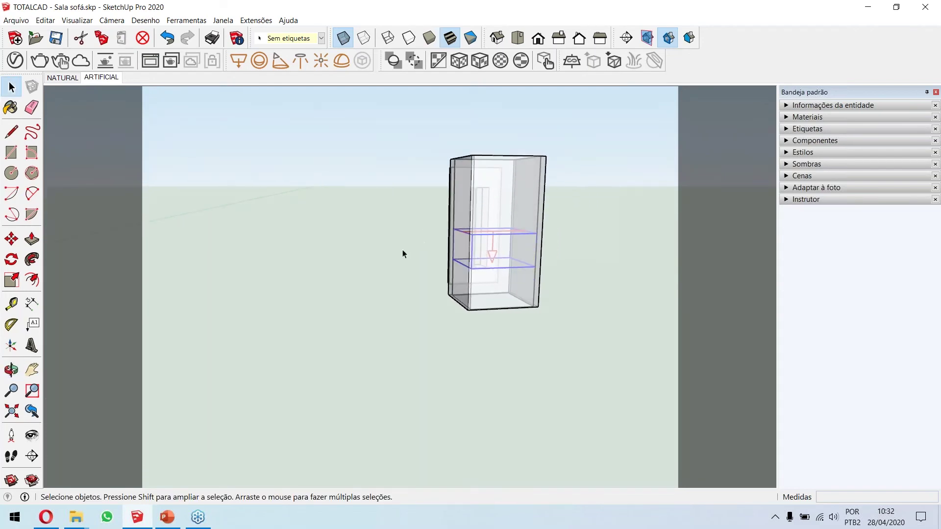
pyautogui.click(418, 236)
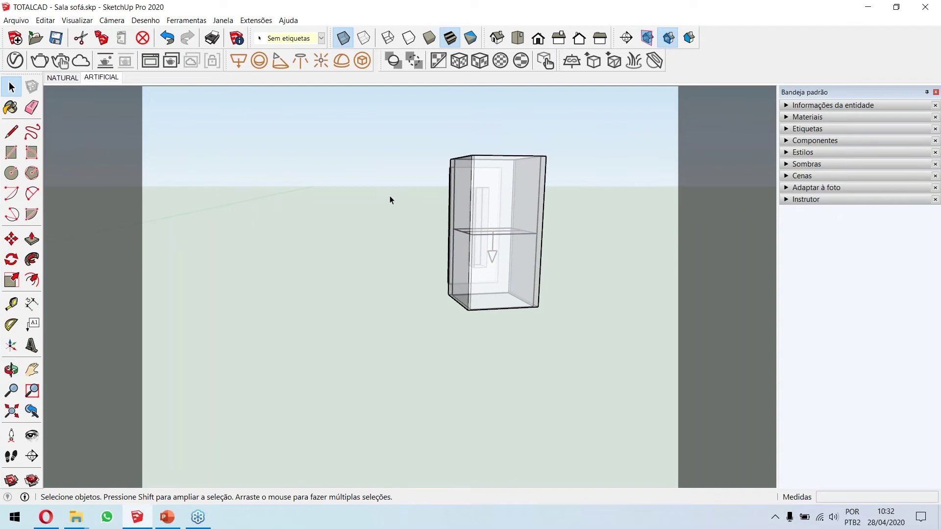
pyautogui.moveTo(401, 198); pyautogui.dragTo(585, 294)
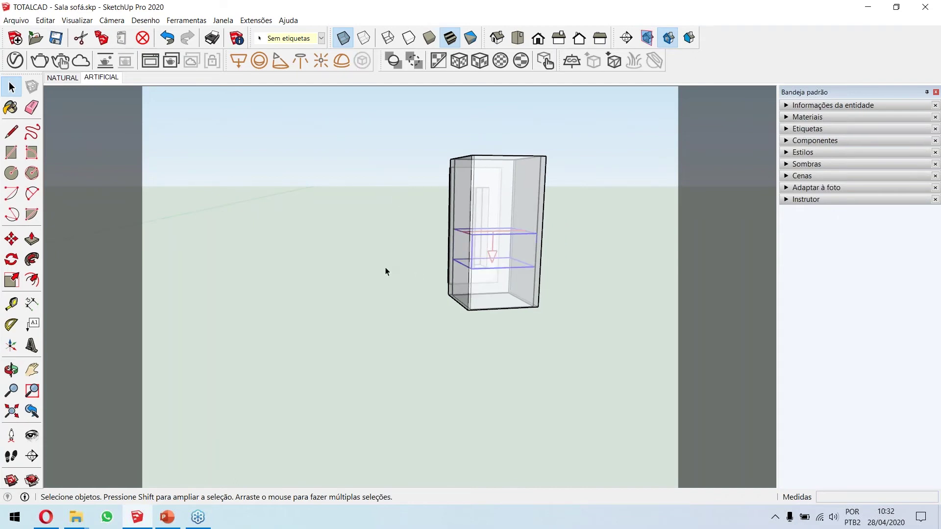
pyautogui.moveTo(143, 282); pyautogui.dragTo(368, 268, button='middle')
pyautogui.click(12, 239)
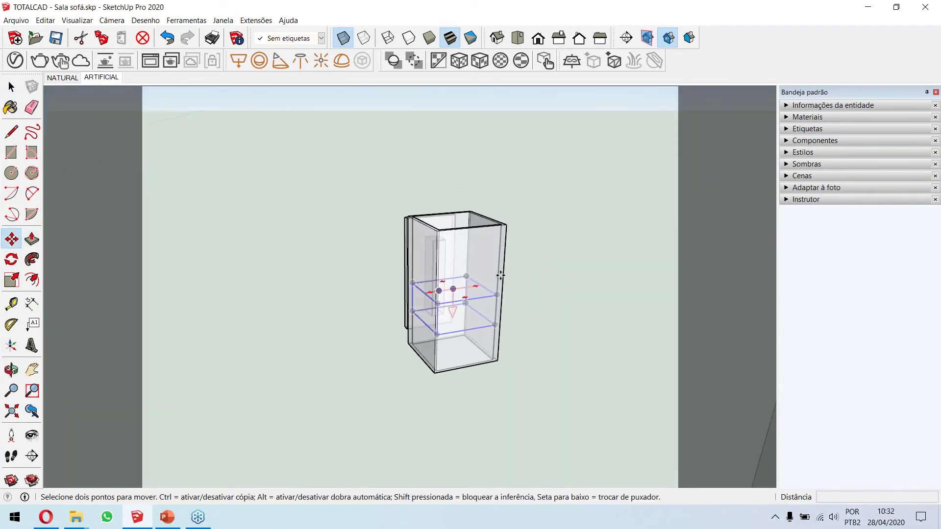
pyautogui.click(507, 227)
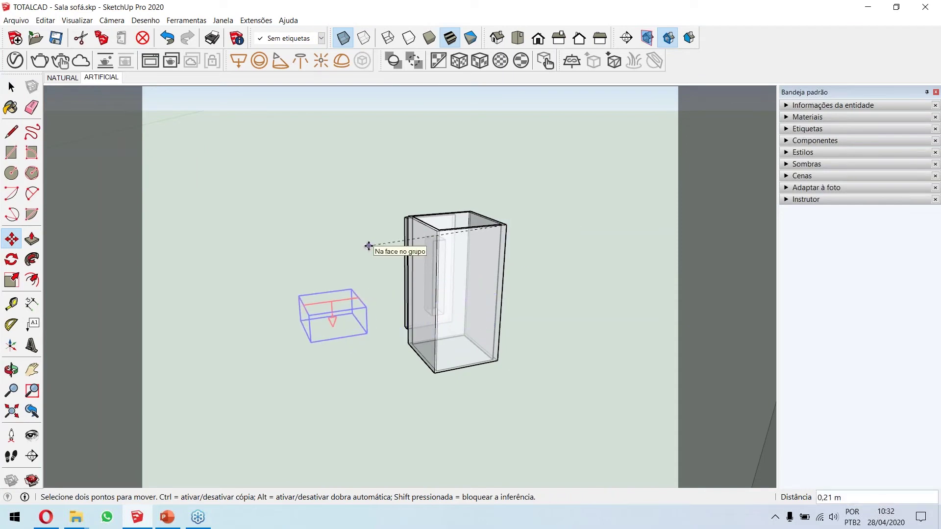
pyautogui.press('ctrl')
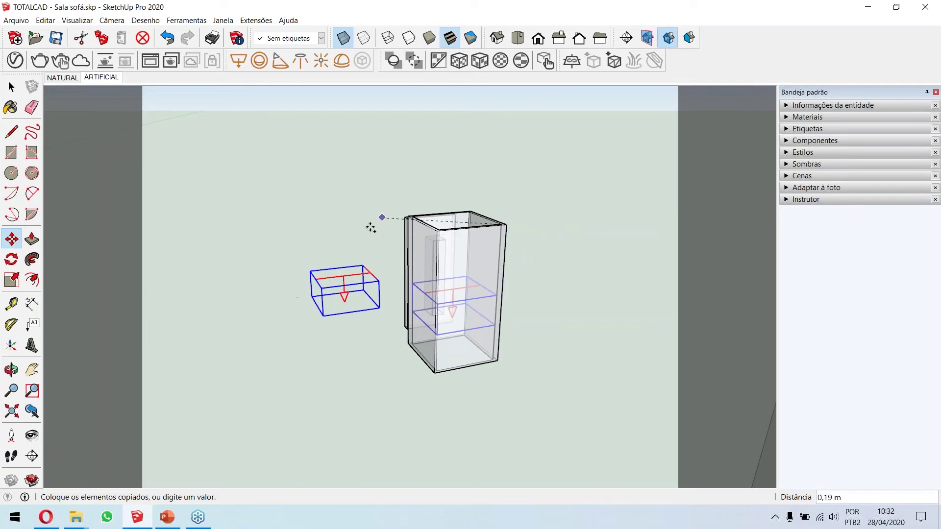
pyautogui.moveTo(397, 226); pyautogui.dragTo(252, 264, button='middle')
pyautogui.scroll(6, 252, 264)
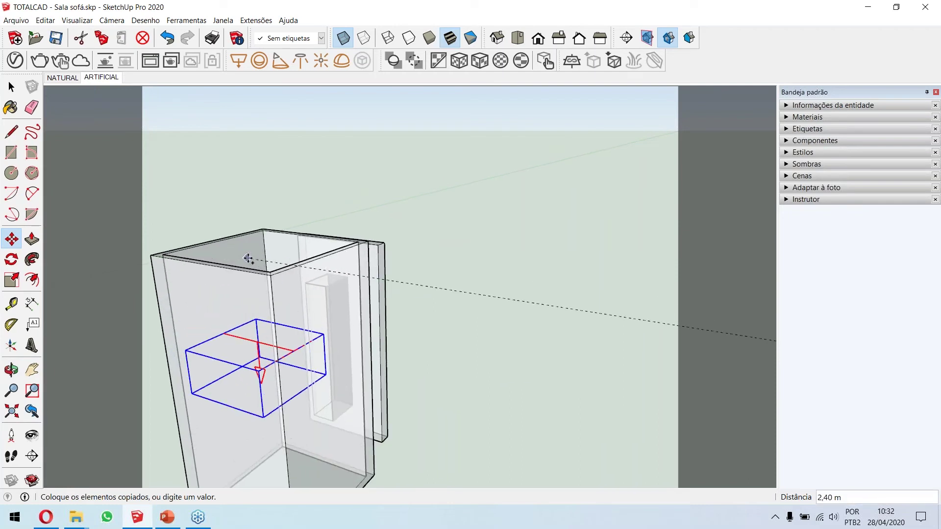
pyautogui.press('Escape')
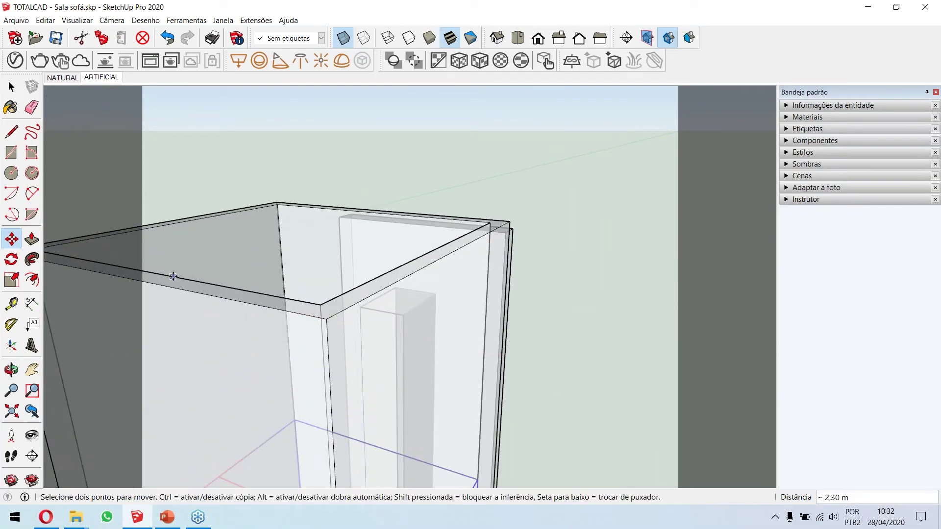
pyautogui.click(11, 87)
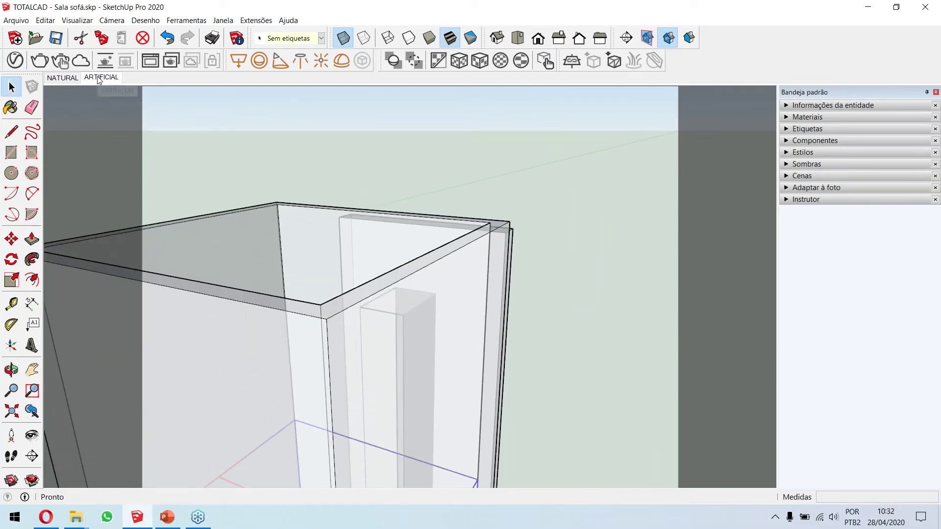
# Restore the saved ARTIFICIAL scene view of the sofa and both wall sconces.
pyautogui.scroll(-10, 220, 206)
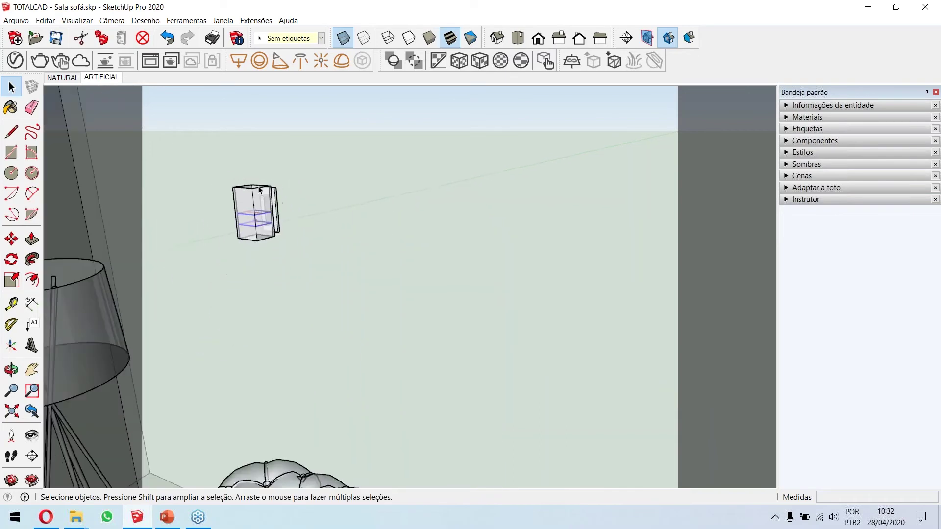
pyautogui.moveTo(262, 278); pyautogui.dragTo(163, 204, button='middle')
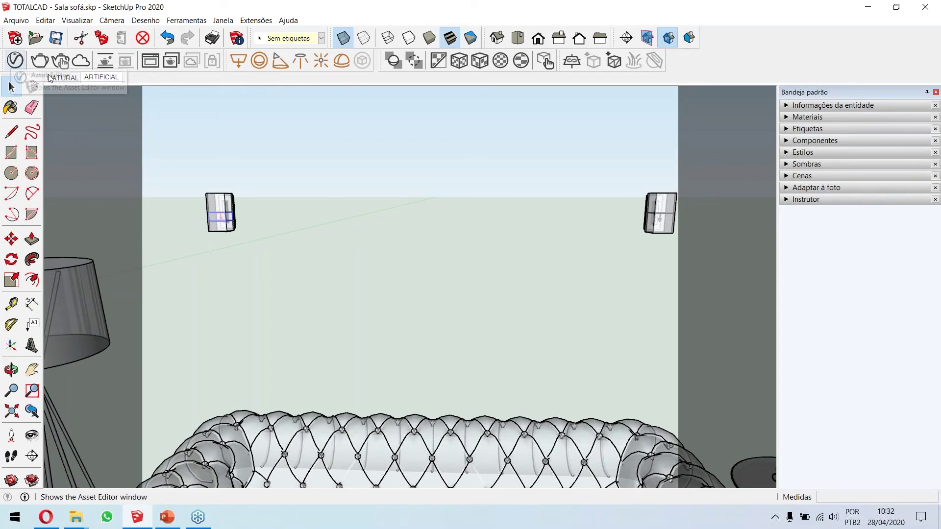
pyautogui.click(99, 79)
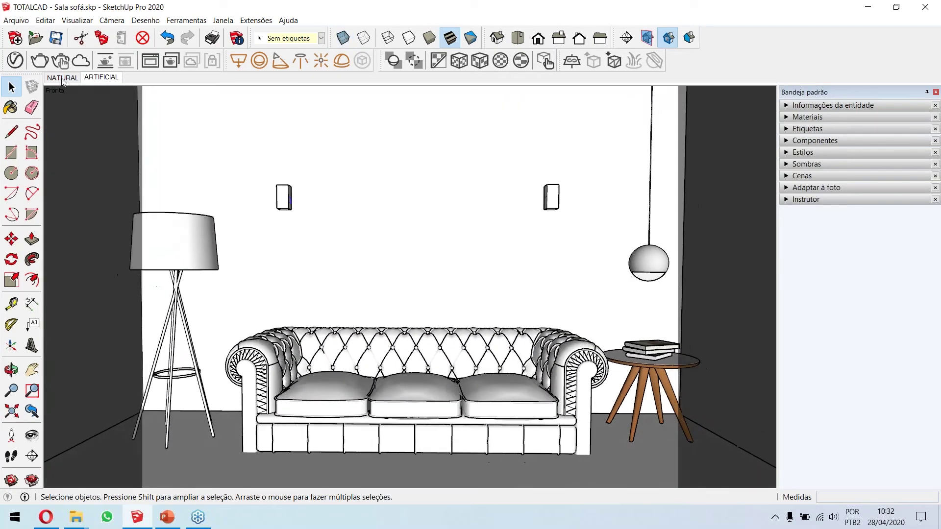
# Set the Rectangle Light's intensity to 750 in the Asset Editor and render the scene.
pyautogui.click(14, 60)
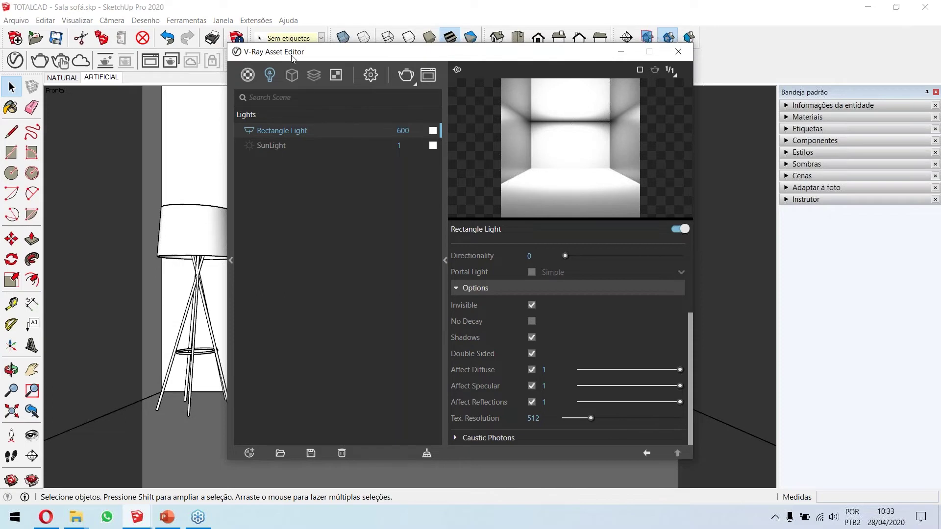
pyautogui.click(414, 131)
pyautogui.write('750')
pyautogui.press('Return')
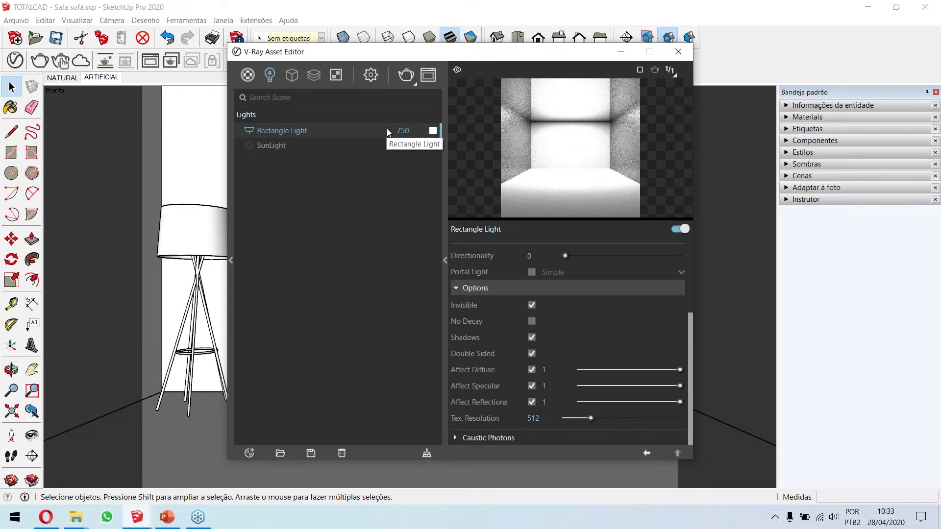
pyautogui.click(405, 77)
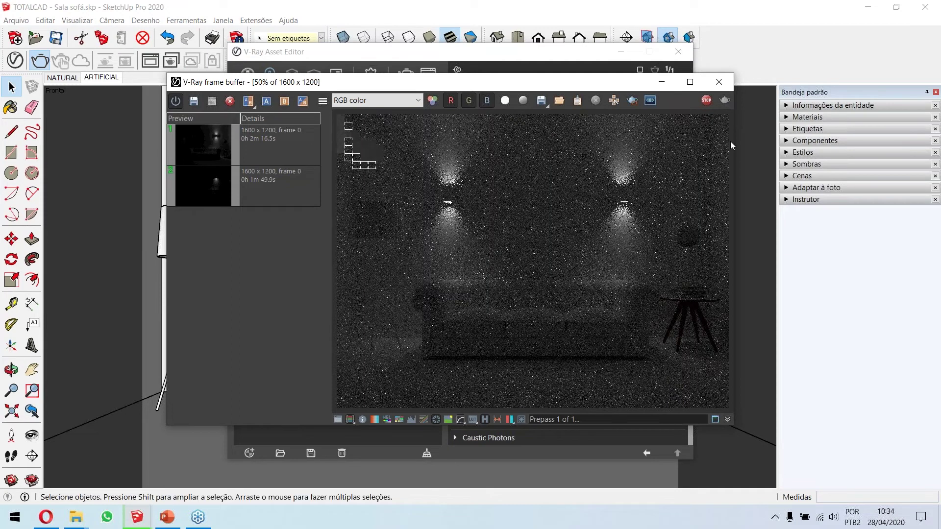
pyautogui.click(929, 31)
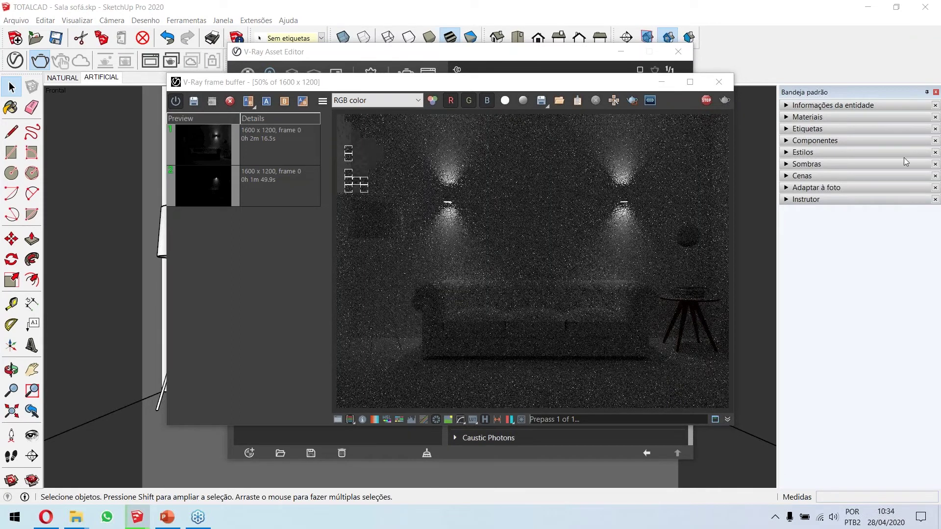
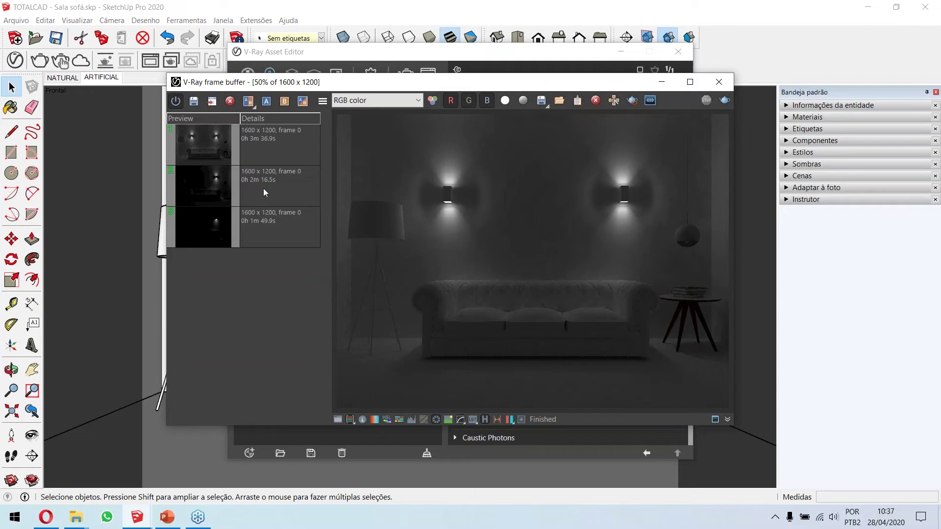
# Compare the finished render with the stored 2m 16.5s render as image A, turn the comparison off and close the frame buffer.
pyautogui.click(263, 192)
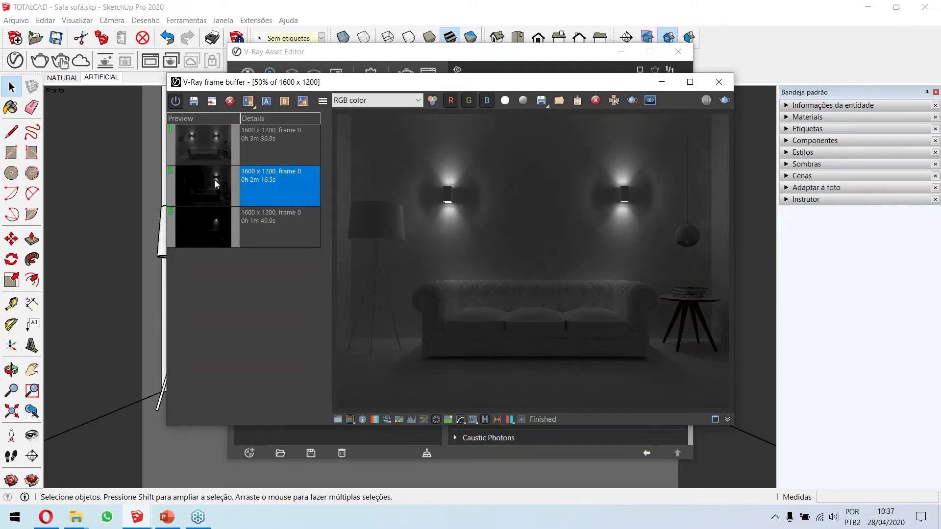
pyautogui.click(266, 101)
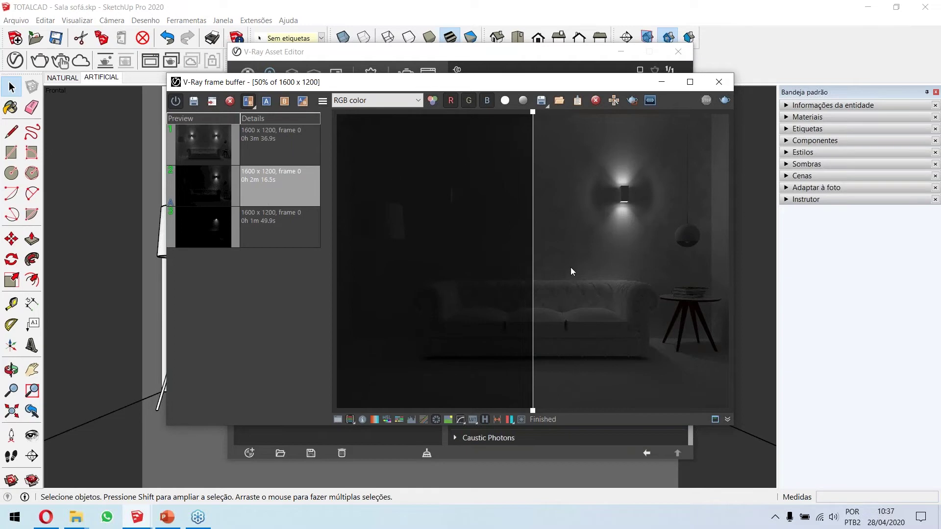
pyautogui.moveTo(531, 219); pyautogui.dragTo(361, 234)
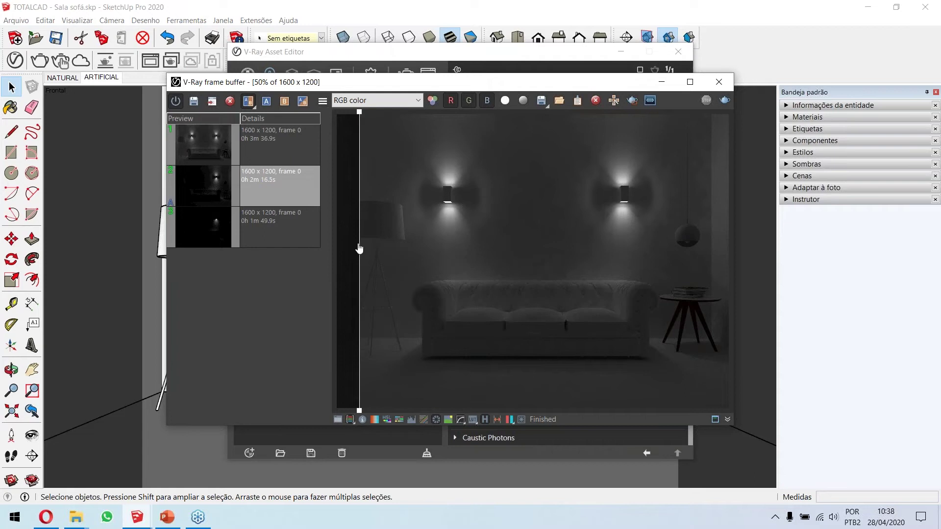
pyautogui.moveTo(360, 248); pyautogui.dragTo(530, 253)
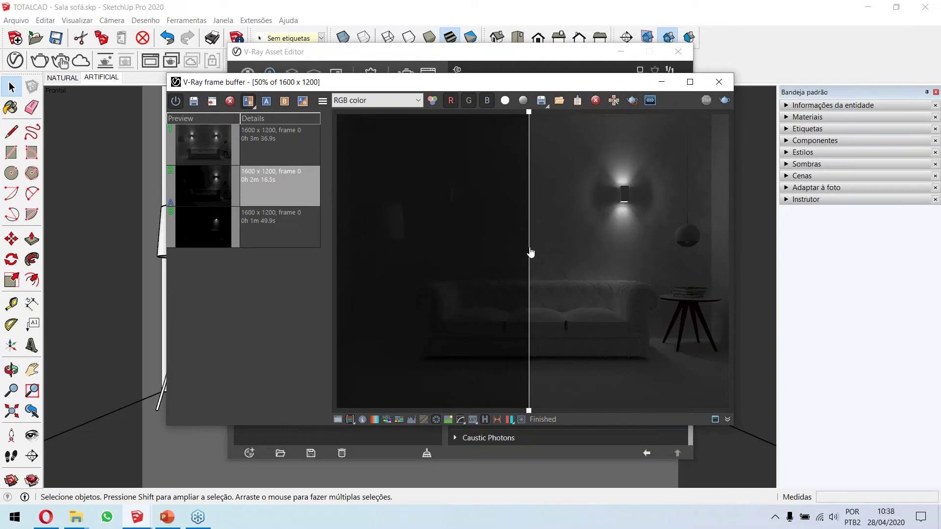
pyautogui.click(250, 107)
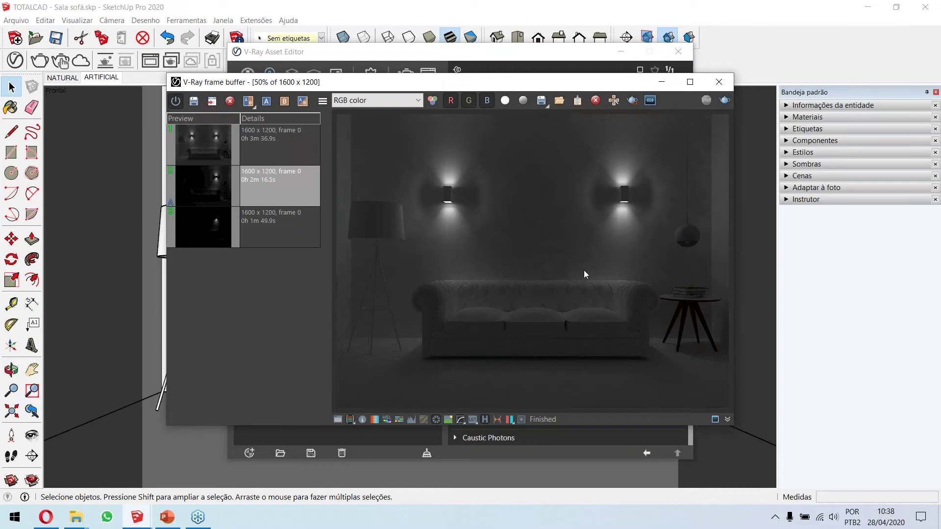
pyautogui.click(719, 82)
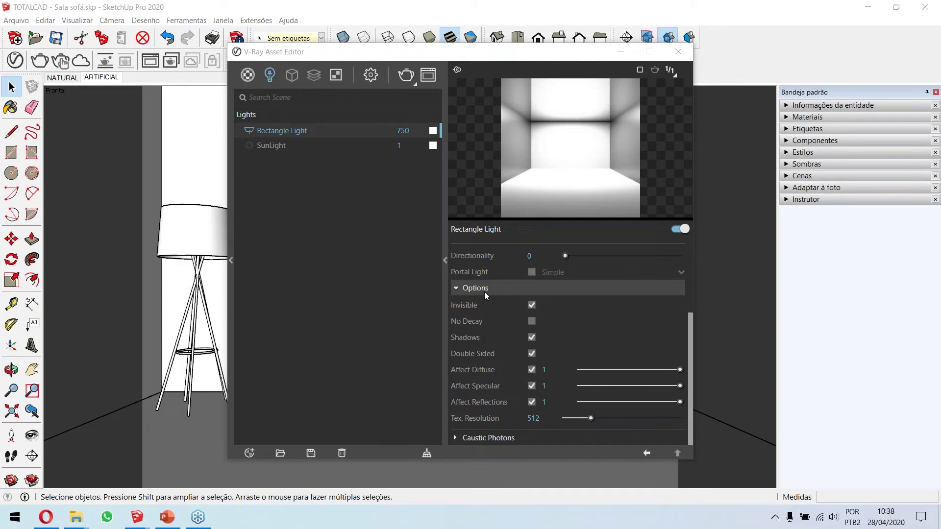
# Set the Rectangle Light's intensity to 1000 and review the last render in the frame buffer.
pyautogui.scroll(3, 486, 293)
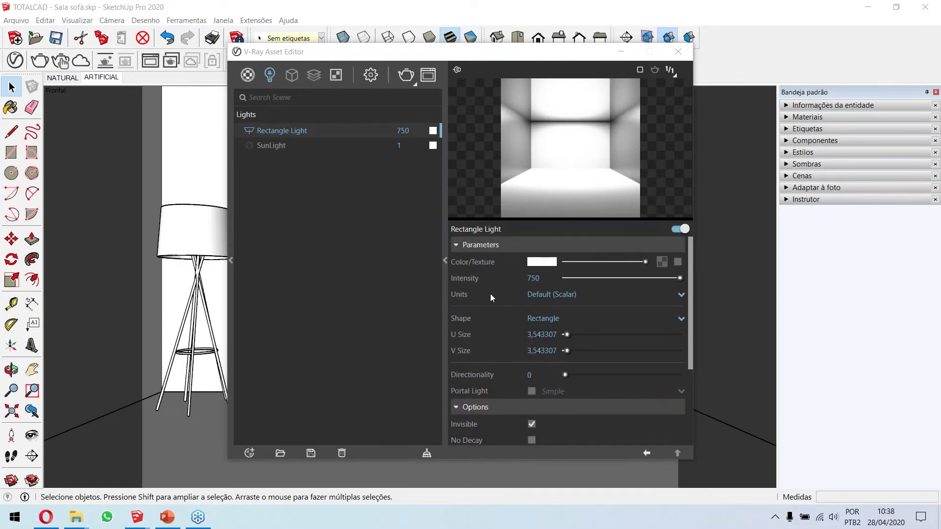
pyautogui.doubleClick(536, 278)
pyautogui.write('10')
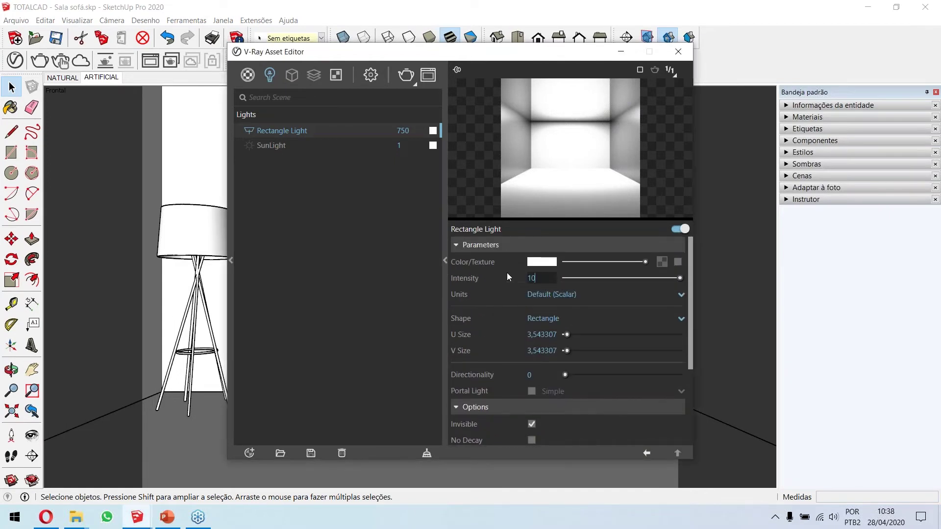
pyautogui.write('00')
pyautogui.press('Return')
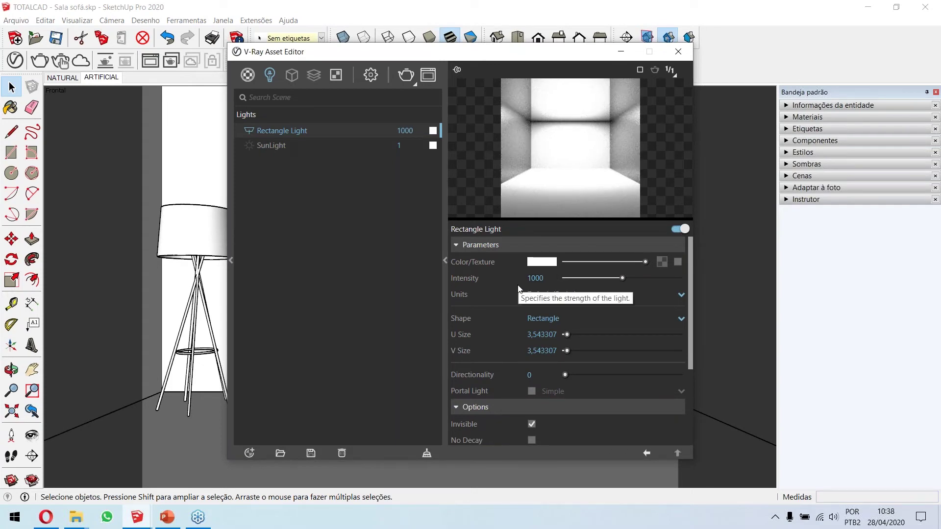
pyautogui.click(428, 75)
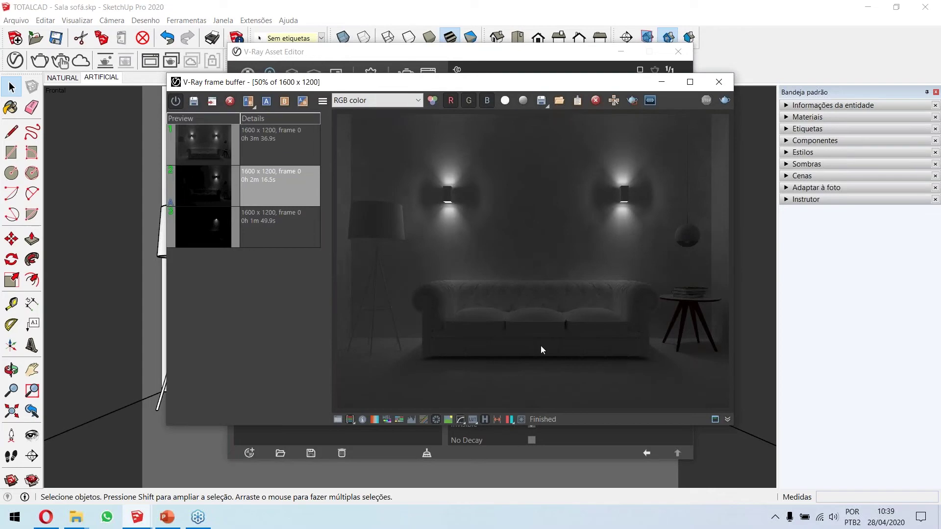
pyautogui.click(713, 84)
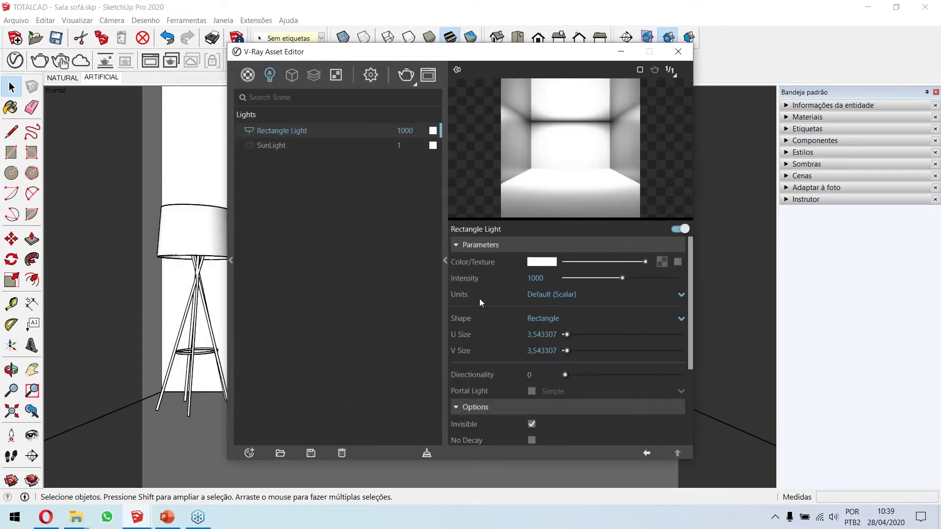
# Open the Rectangle Light's colour for editing, try yellow tones on it and set it back to white.
pyautogui.click(545, 263)
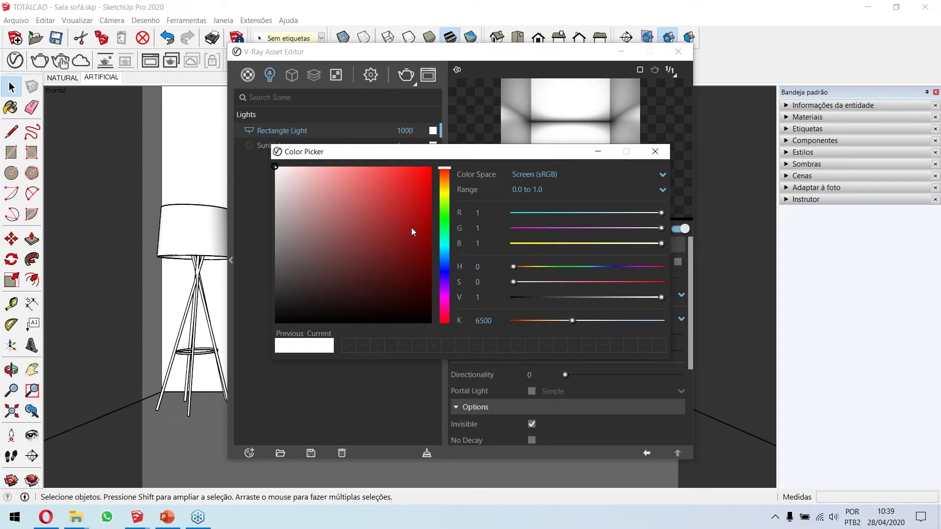
pyautogui.moveTo(445, 174); pyautogui.dragTo(445, 190)
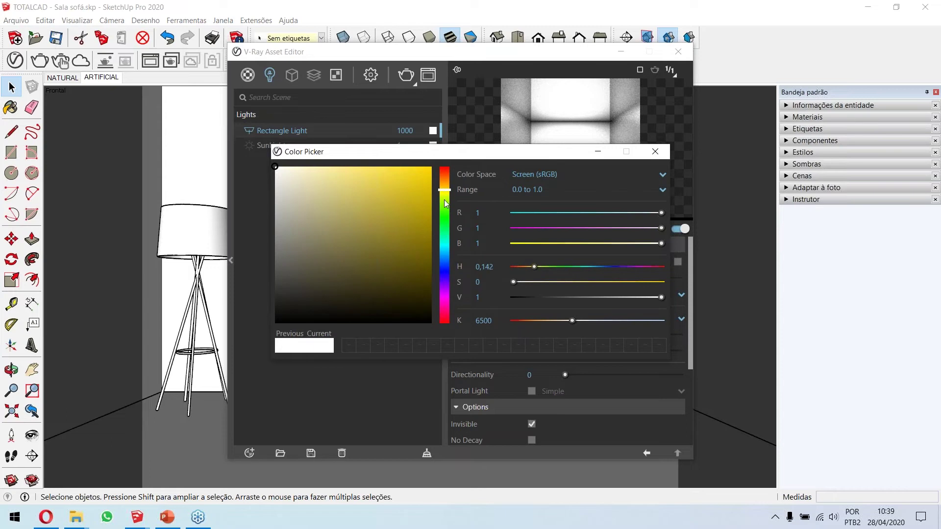
pyautogui.click(354, 180)
pyautogui.moveTo(493, 156); pyautogui.dragTo(285, 107)
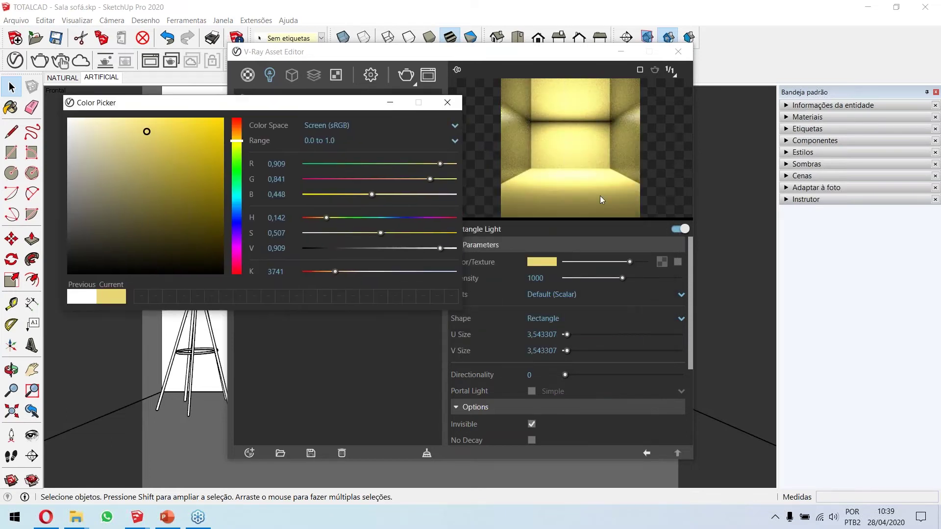
pyautogui.click(351, 195)
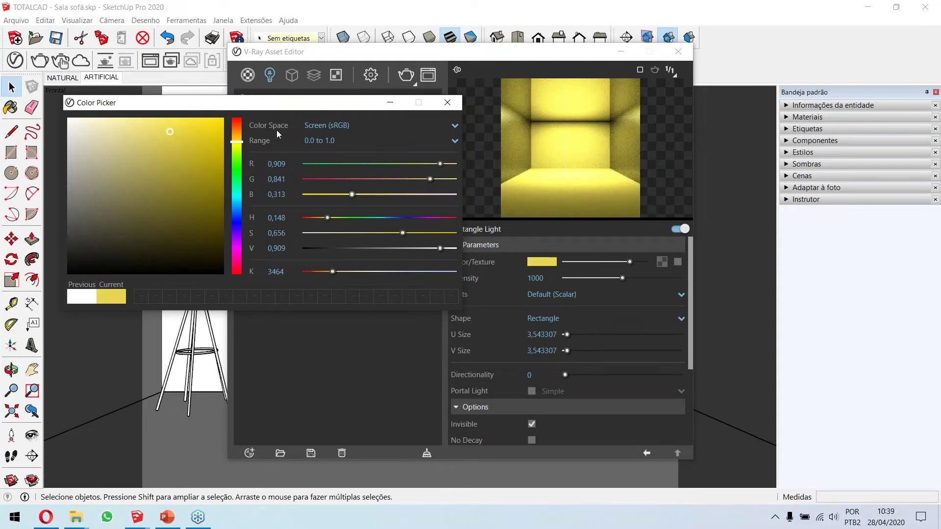
pyautogui.moveTo(130, 128); pyautogui.dragTo(47, 110)
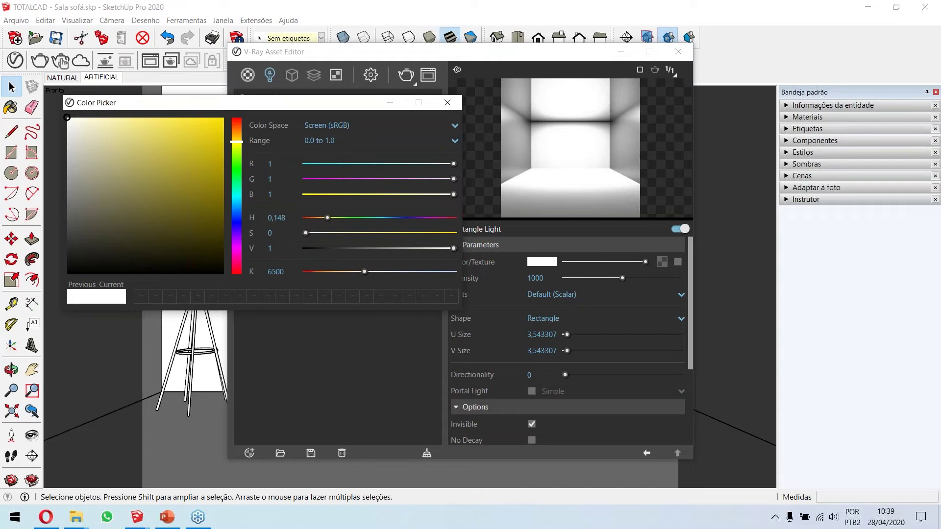
# Try colour temperatures of 8000 K and 6500 K for the Rectangle Light.
pyautogui.moveTo(287, 274); pyautogui.dragTo(271, 273)
pyautogui.write('8000')
pyautogui.click(287, 217)
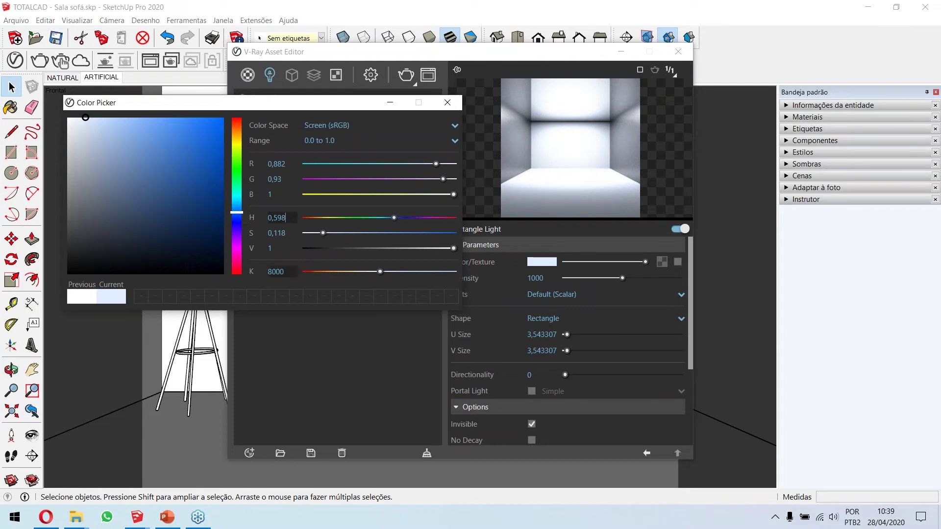
pyautogui.click(274, 272)
pyautogui.write('6500')
pyautogui.press('Tab')
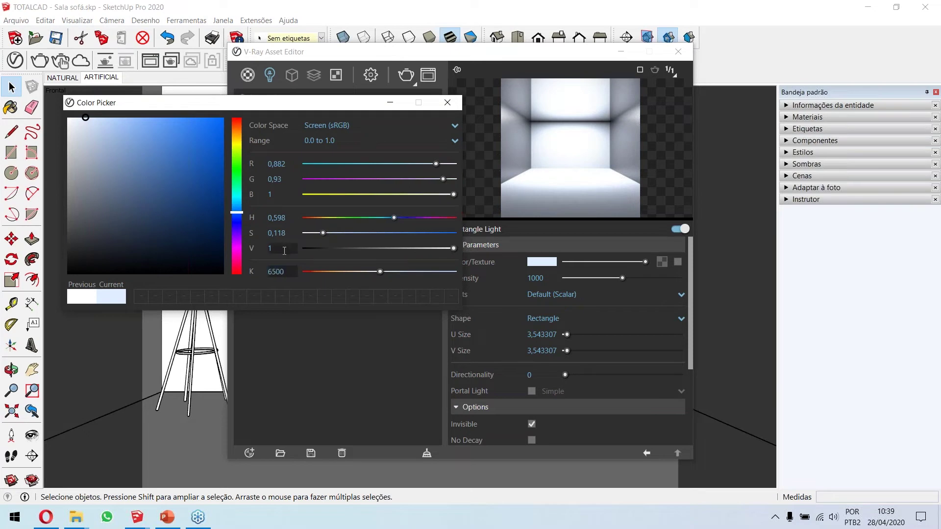
# Set the Rectangle Light's colour temperature to 4500 K for a warm tone.
pyautogui.click(289, 273)
pyautogui.write('4500')
pyautogui.click(284, 253)
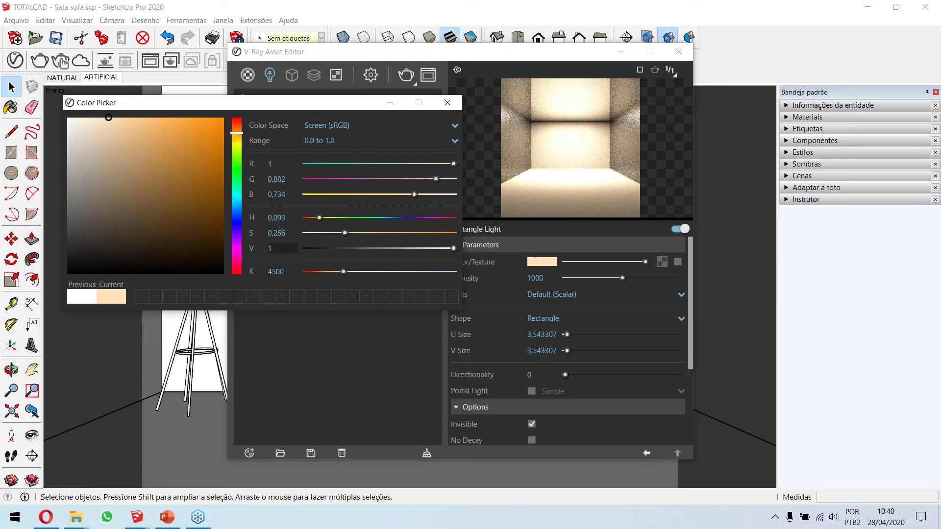
# Set the Rectangle Light's colour temperature to 5000 K and start a new test render.
pyautogui.click(287, 272)
pyautogui.write('5000')
pyautogui.click(282, 252)
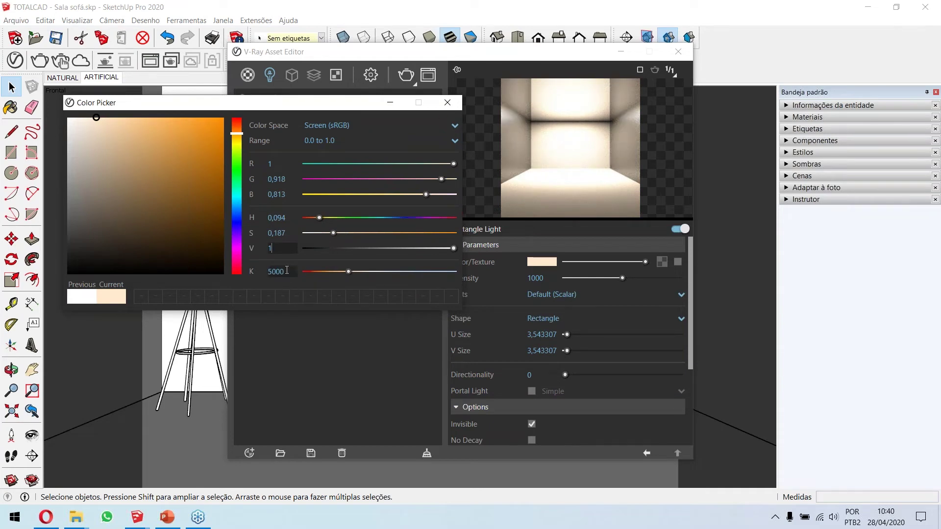
pyautogui.click(447, 103)
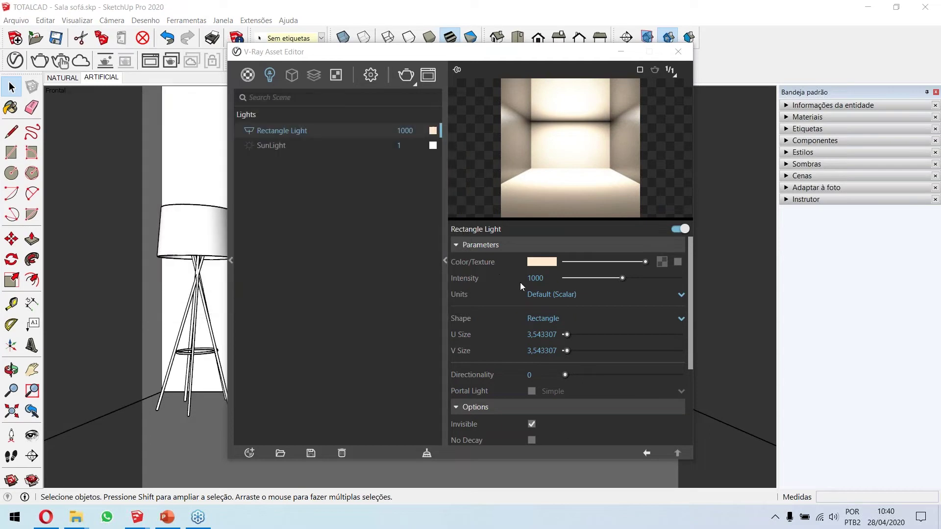
pyautogui.click(405, 76)
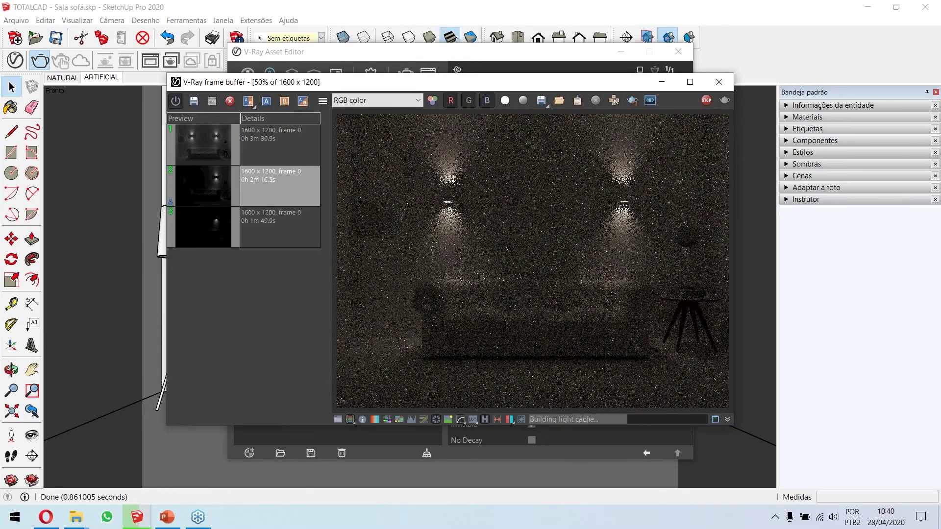
# Return to the Rectangle Light's settings and turn off its Invisible option.
pyautogui.click(389, 58)
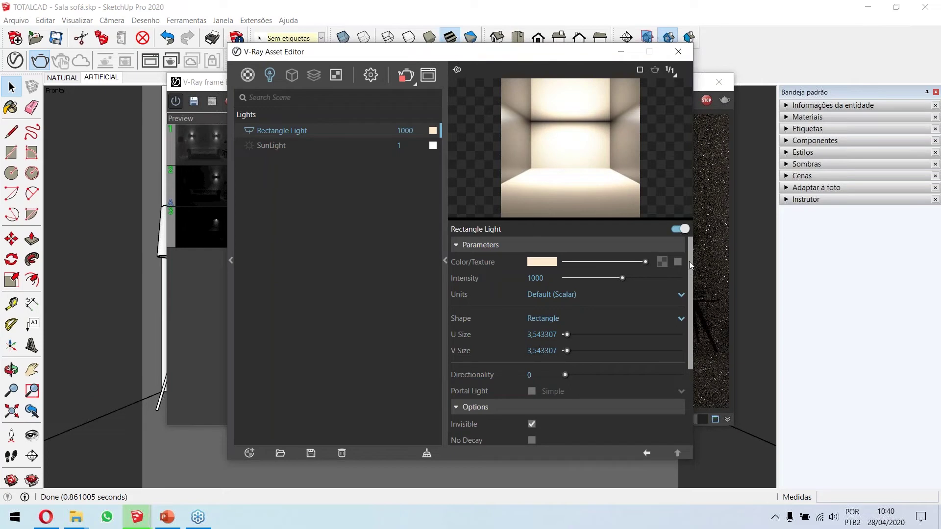
pyautogui.moveTo(691, 274); pyautogui.dragTo(694, 355)
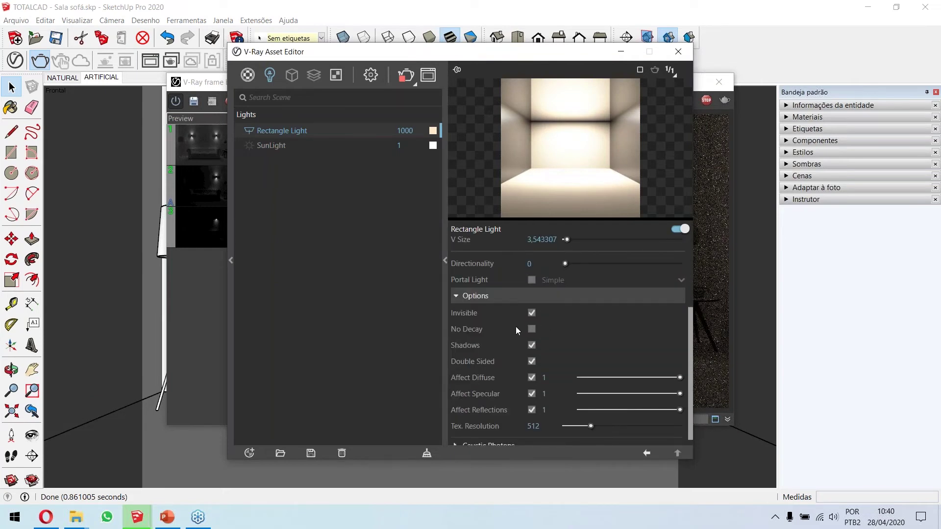
pyautogui.click(532, 315)
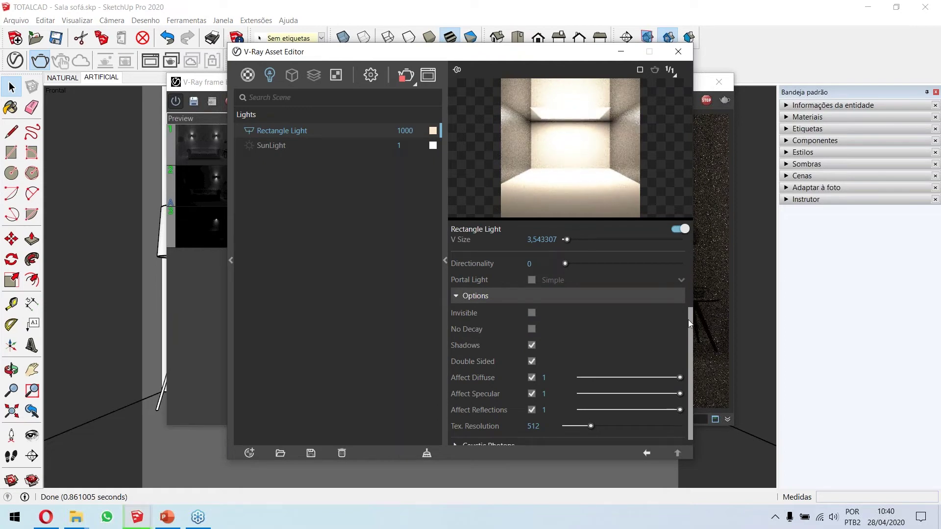
pyautogui.moveTo(689, 322); pyautogui.dragTo(679, 254)
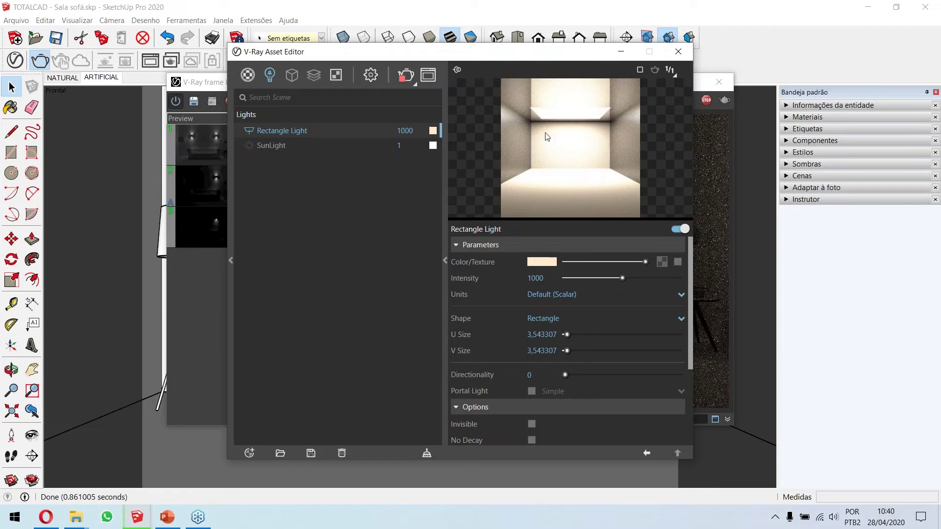
# Try the Disc shape for the Rectangle Light and set it back to Rectangle.
pyautogui.click(575, 318)
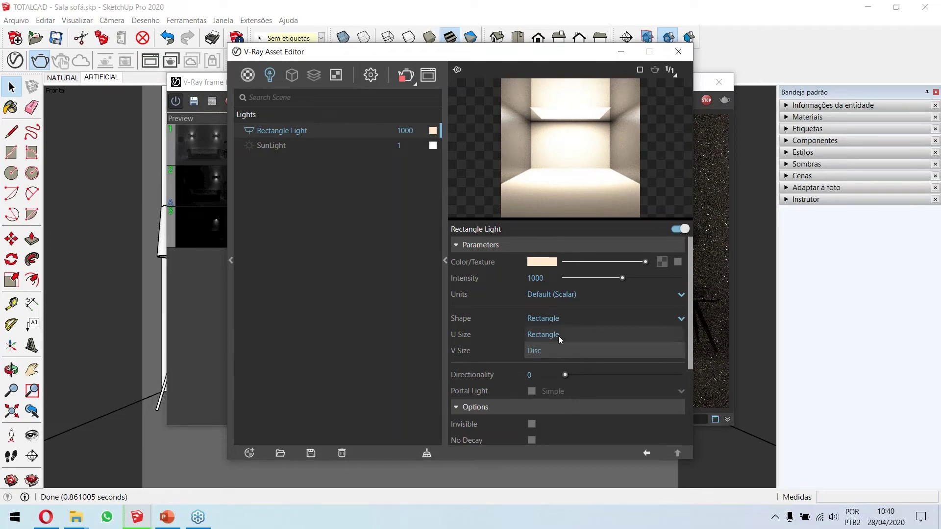
pyautogui.click(555, 350)
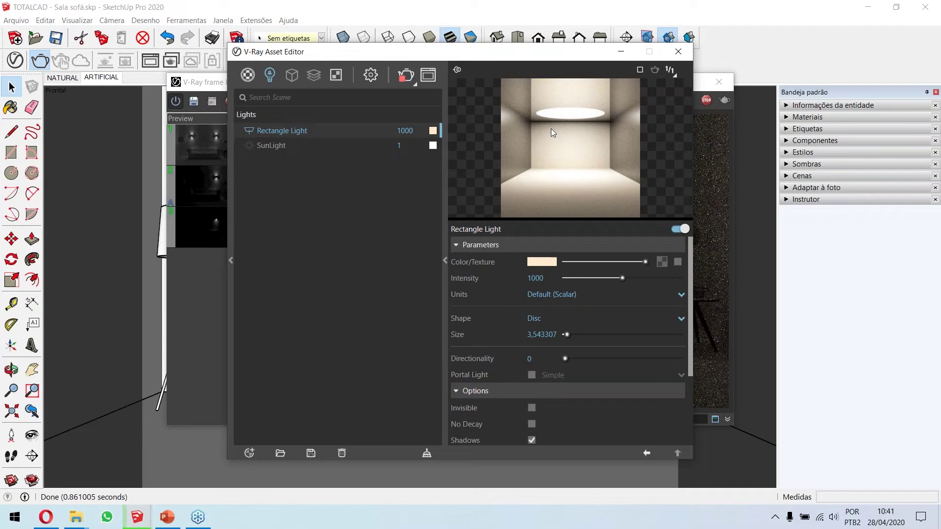
pyautogui.click(544, 319)
pyautogui.click(551, 337)
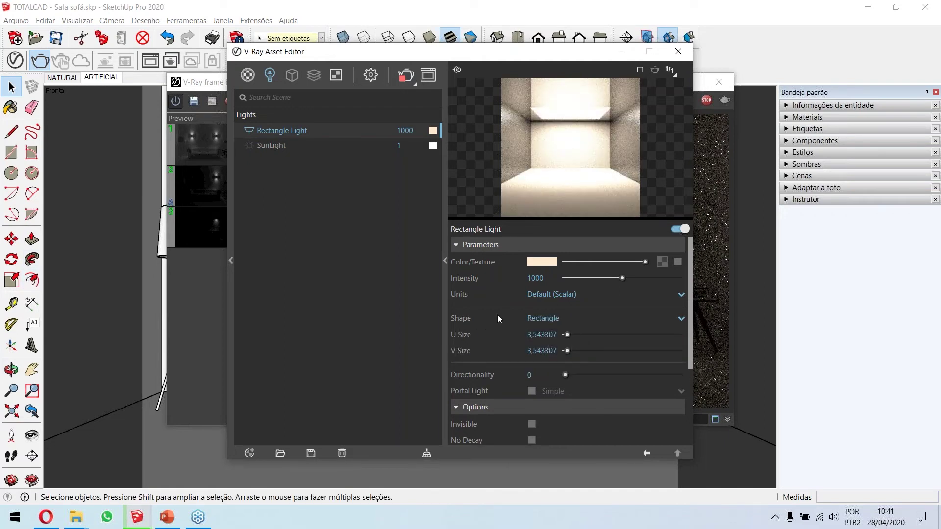
# Review the Rectangle Light's Options section and close the light settings to see the running render.
pyautogui.scroll(-2, 649, 309)
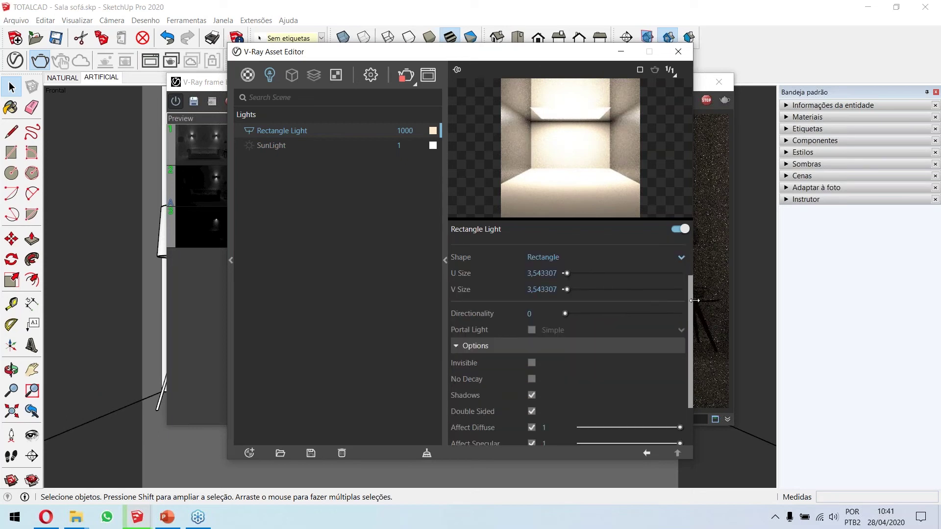
pyautogui.moveTo(689, 298); pyautogui.dragTo(686, 343)
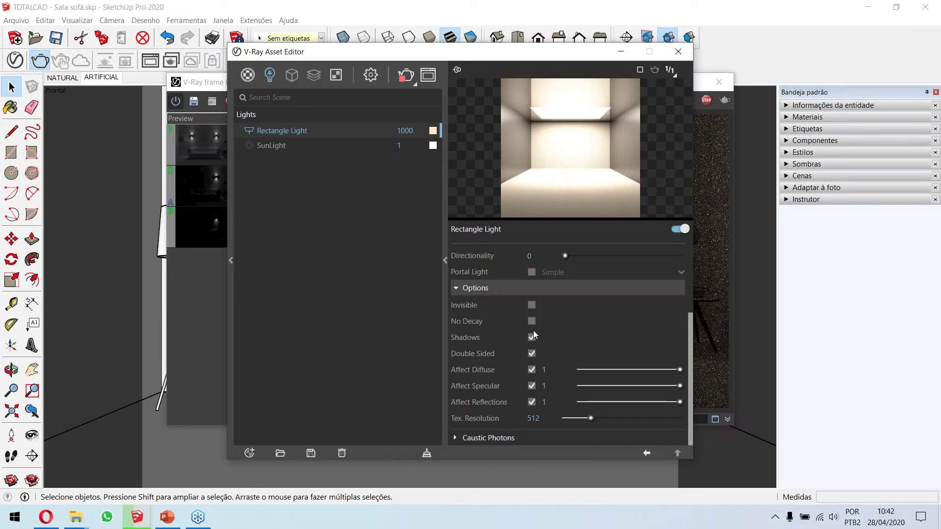
pyautogui.click(676, 55)
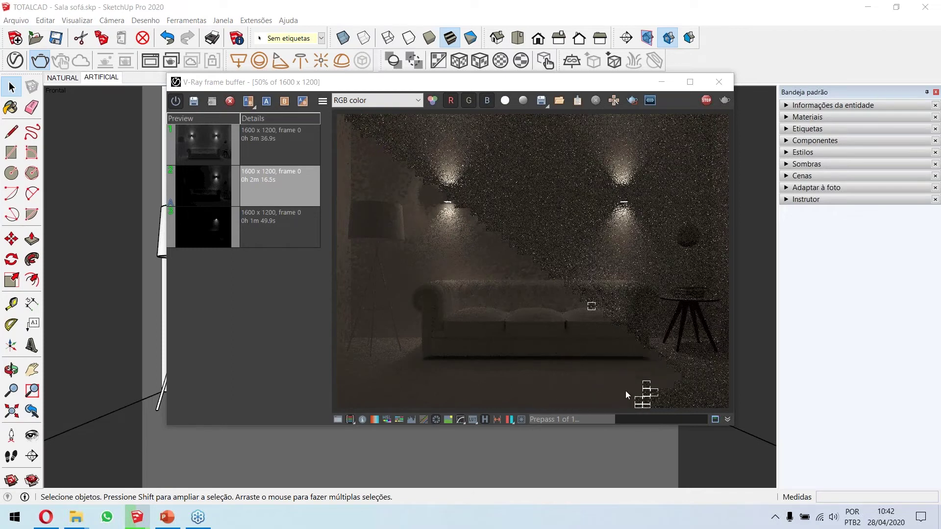
# Set the 3m 36.9s render as image A, compare it with the running warm render using the divider, and turn the comparison off.
pyautogui.click(270, 136)
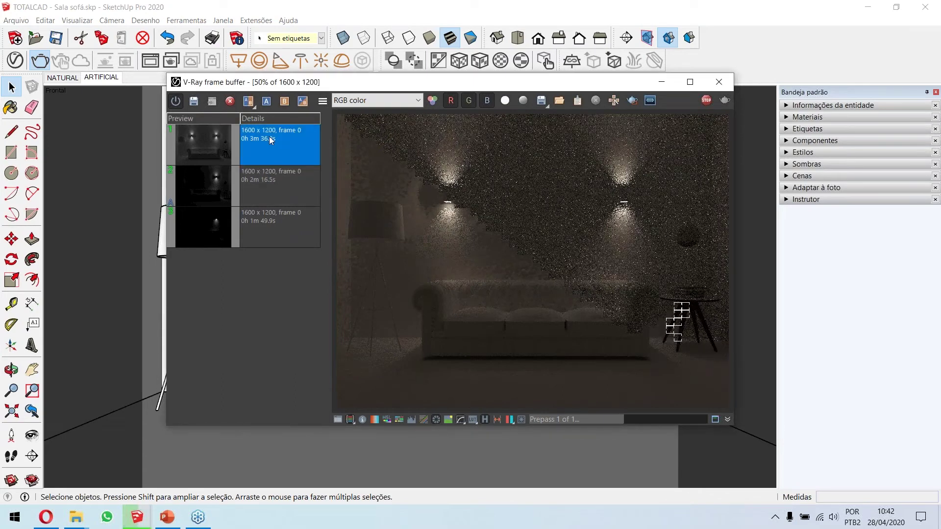
pyautogui.click(265, 102)
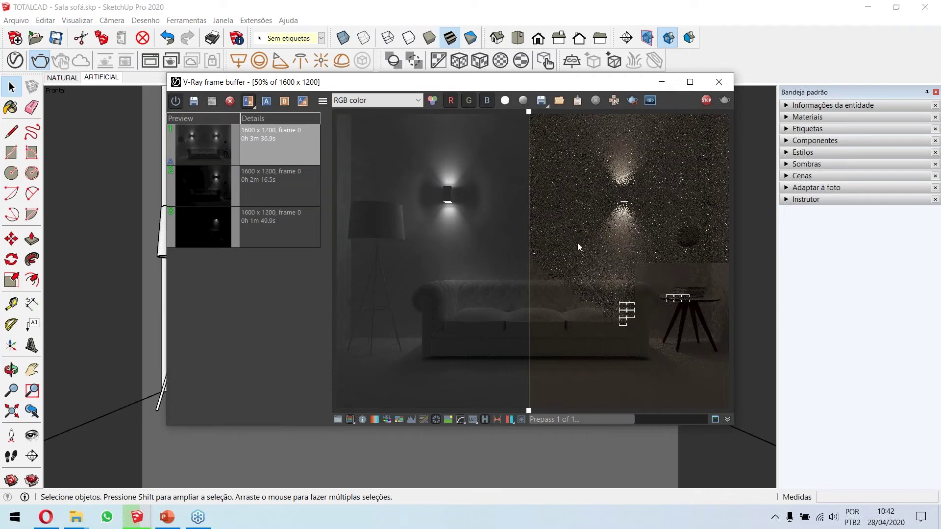
pyautogui.doubleClick(524, 275)
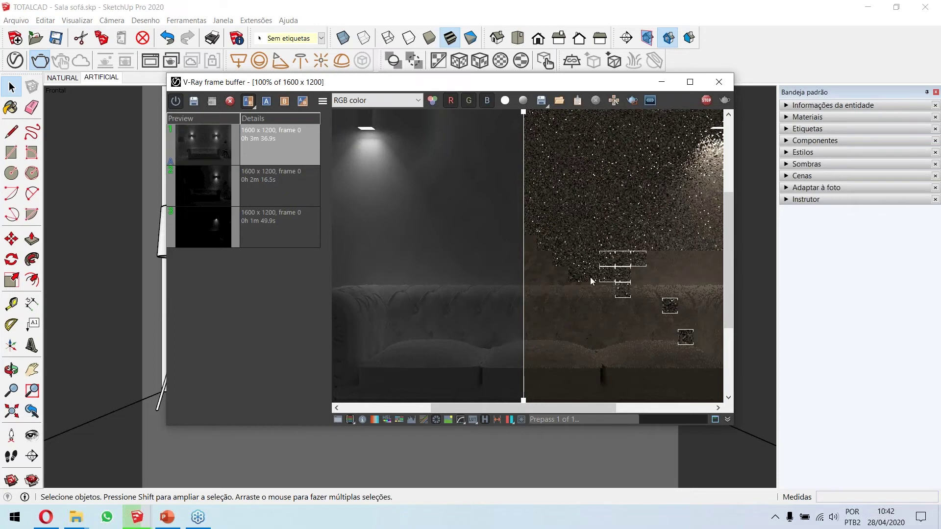
pyautogui.scroll(-2, 590, 278)
pyautogui.moveTo(532, 291); pyautogui.dragTo(500, 297)
pyautogui.moveTo(420, 297); pyautogui.dragTo(695, 313)
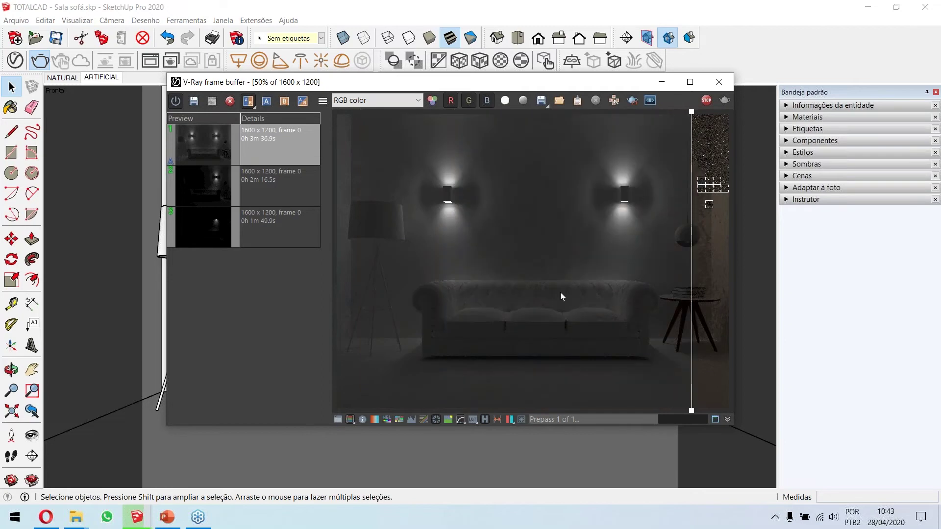
pyautogui.moveTo(692, 255); pyautogui.dragTo(371, 254)
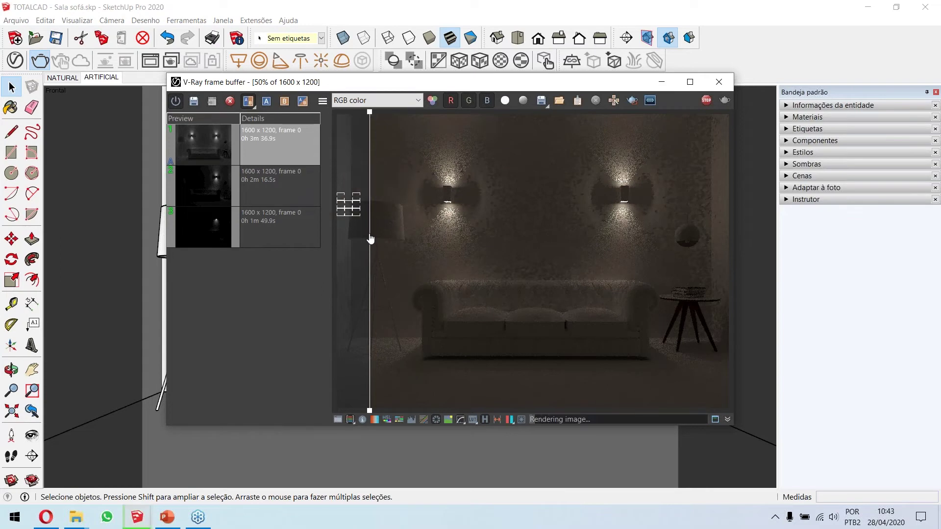
pyautogui.click(248, 101)
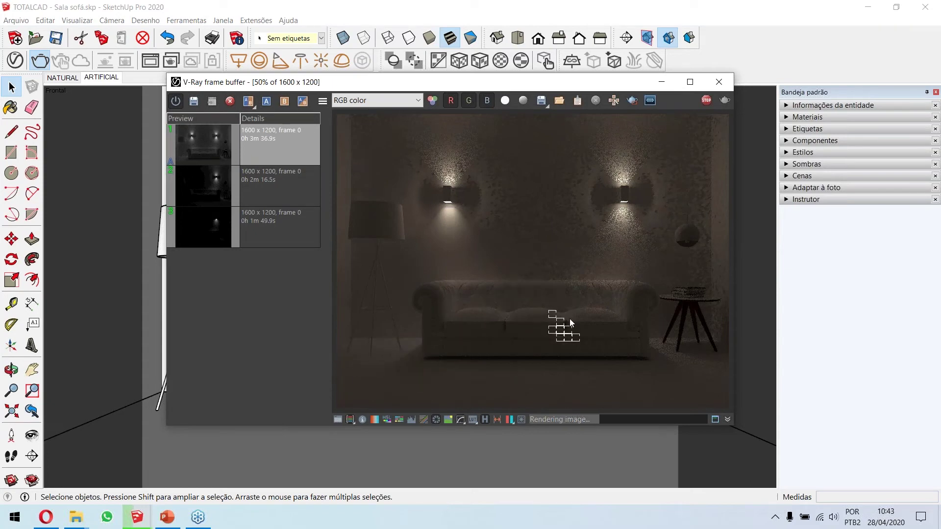
pyautogui.click(939, 294)
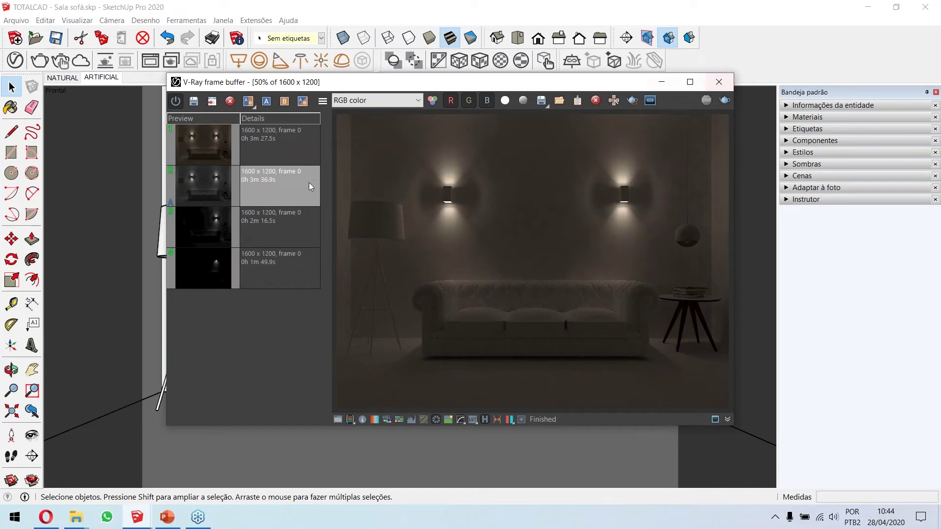
# Compare the finished warm render with the 3m 36.9s render as image A, placing the divider between the two sconces.
pyautogui.click(266, 102)
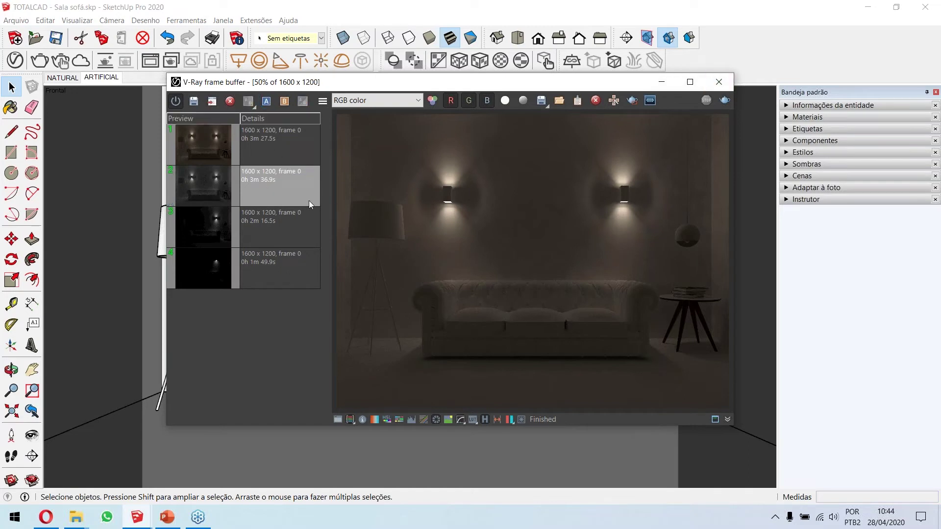
pyautogui.click(268, 103)
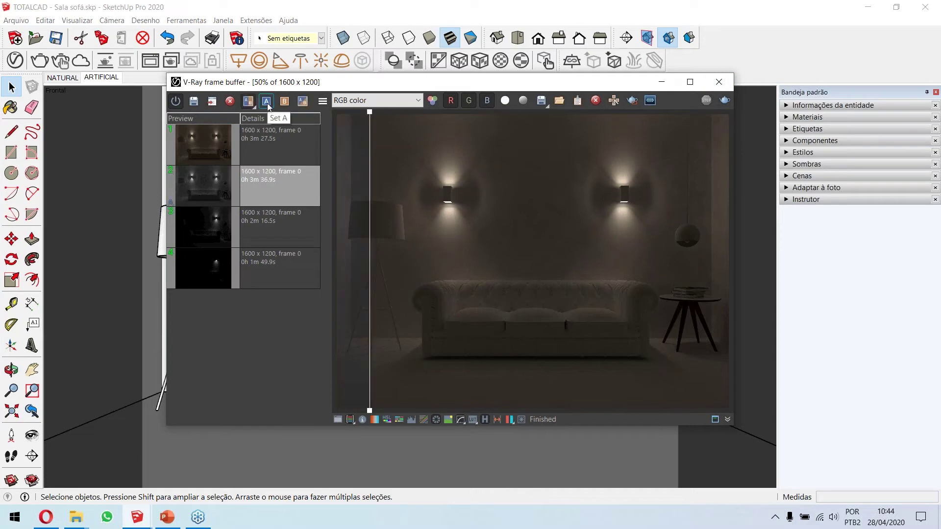
pyautogui.moveTo(370, 201); pyautogui.dragTo(542, 208)
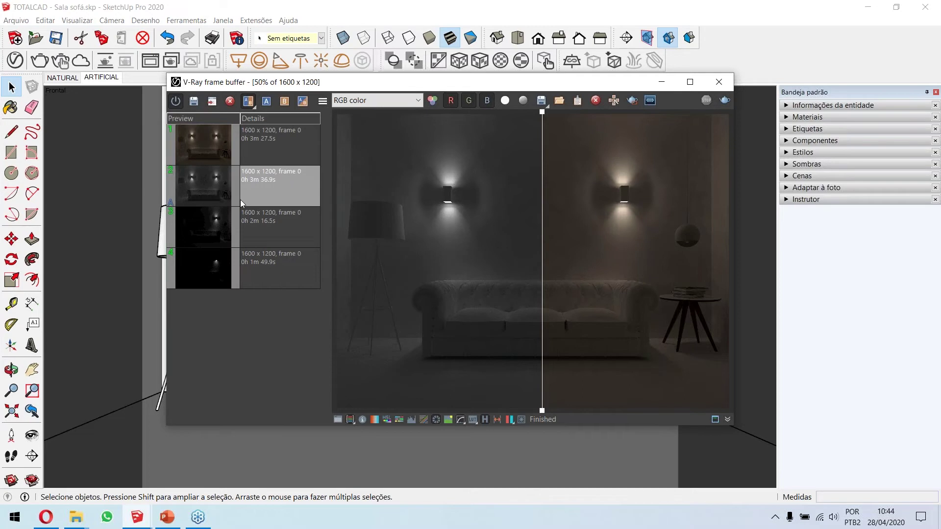
# Examine the Rectangle Light's intensity unit options, keep Default (Scalar), and close the light settings and the frame buffer.
pyautogui.click(15, 60)
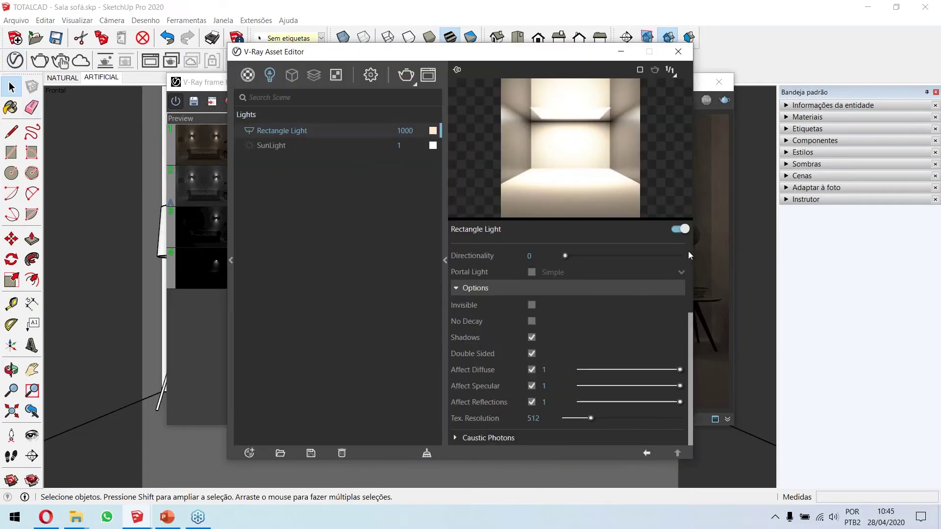
pyautogui.scroll(5, 689, 248)
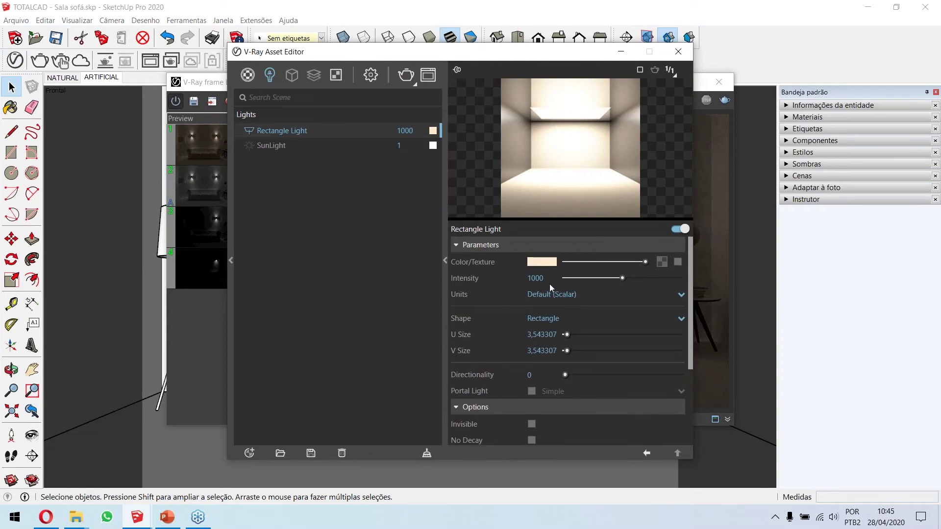
pyautogui.click(541, 295)
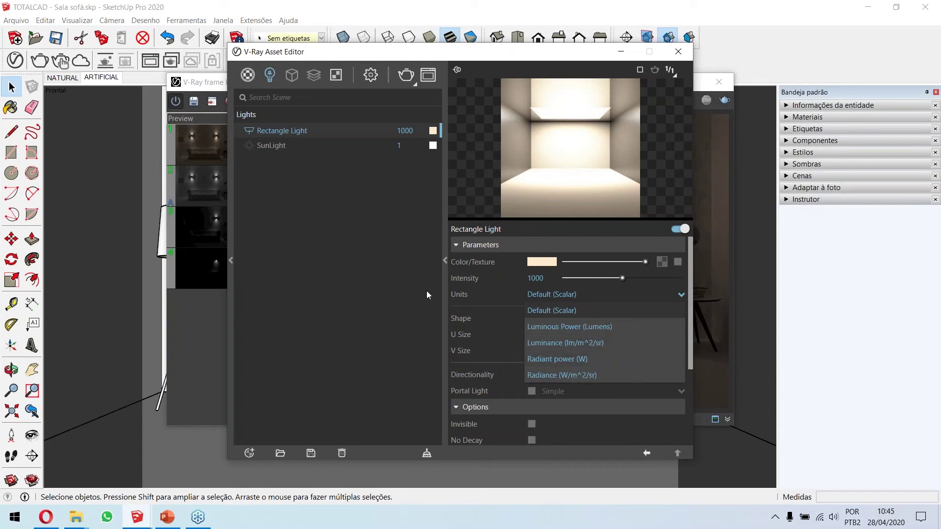
pyautogui.click(463, 284)
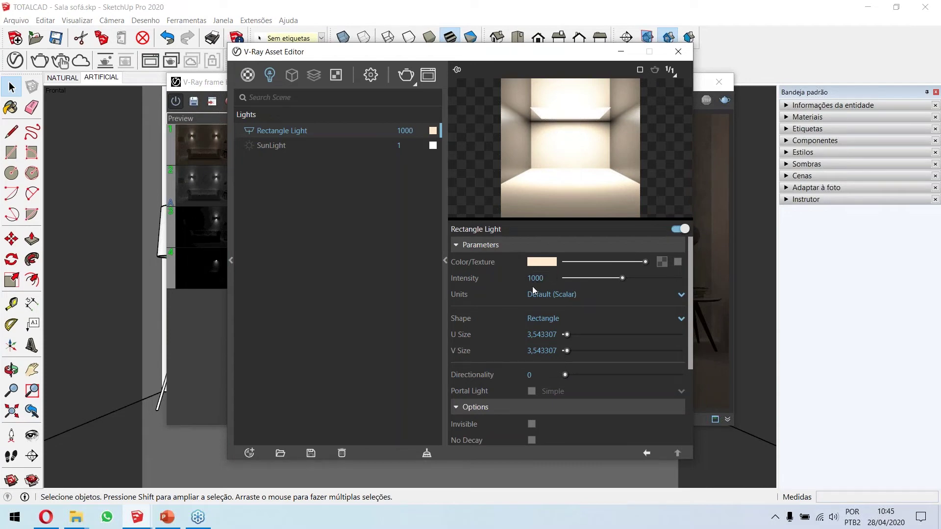
pyautogui.click(555, 298)
pyautogui.click(555, 296)
pyautogui.click(679, 52)
pyautogui.click(719, 82)
# Draw a new V-Ray Rectangle Light on the room's floor near the open front.
pyautogui.scroll(-5, 445, 315)
pyautogui.moveTo(446, 314); pyautogui.dragTo(561, 343, button='middle')
pyautogui.scroll(5, 401, 377)
pyautogui.moveTo(401, 378); pyautogui.dragTo(290, 398, button='middle')
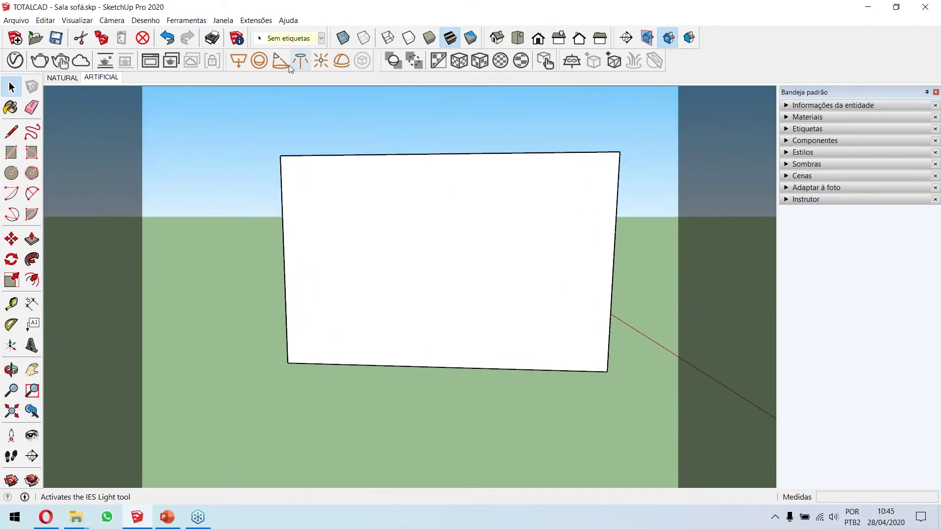
pyautogui.click(239, 60)
pyautogui.click(362, 376)
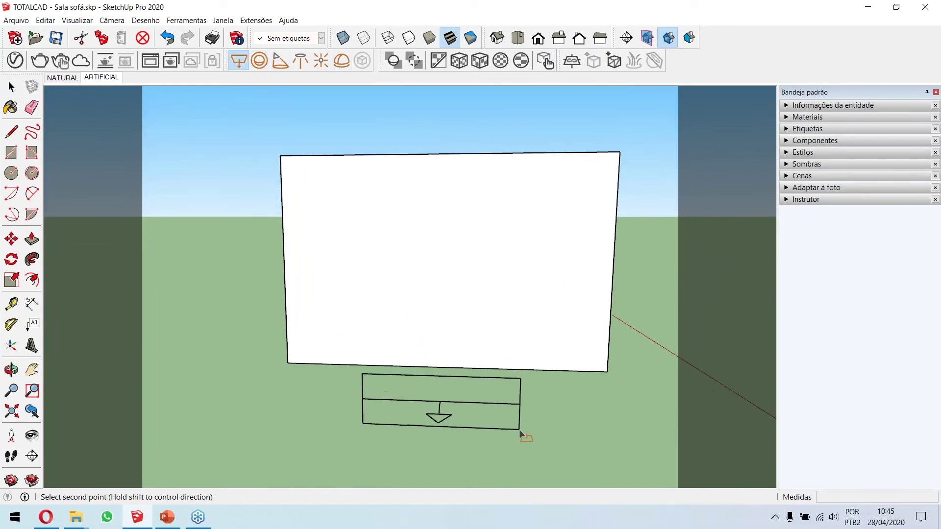
pyautogui.moveTo(520, 445); pyautogui.dragTo(168, 386, button='middle')
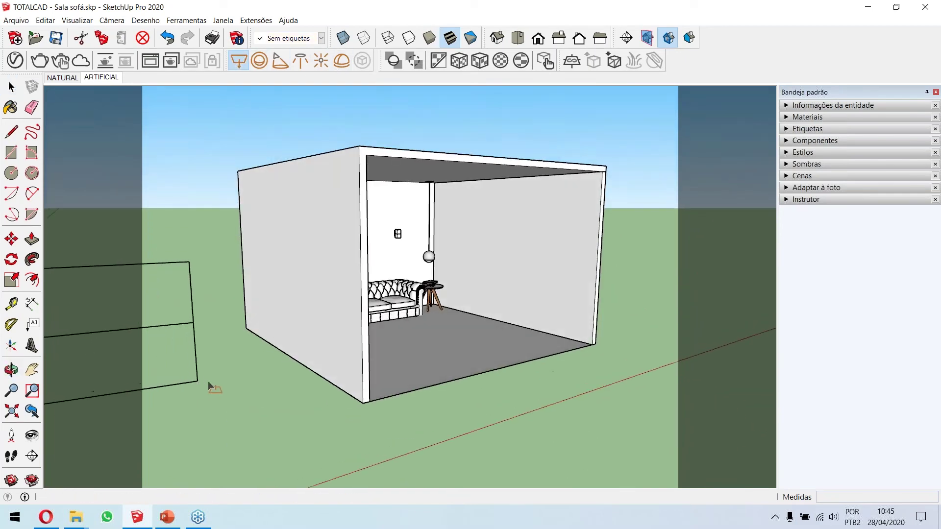
pyautogui.press('Escape')
pyautogui.click(399, 347)
pyautogui.click(519, 352)
pyautogui.press('space')
# Move the new Rectangle Light straight up from the floor to above the room's roof.
pyautogui.click(459, 356)
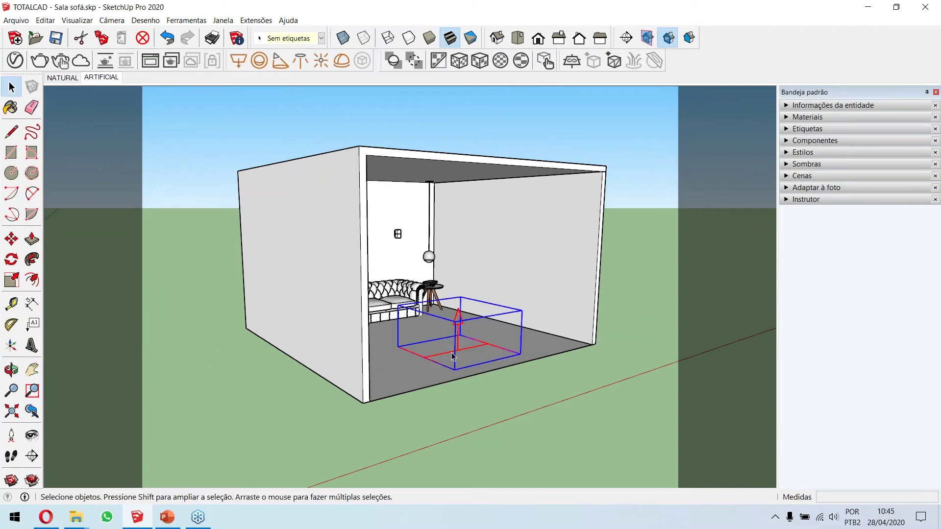
pyautogui.press('m')
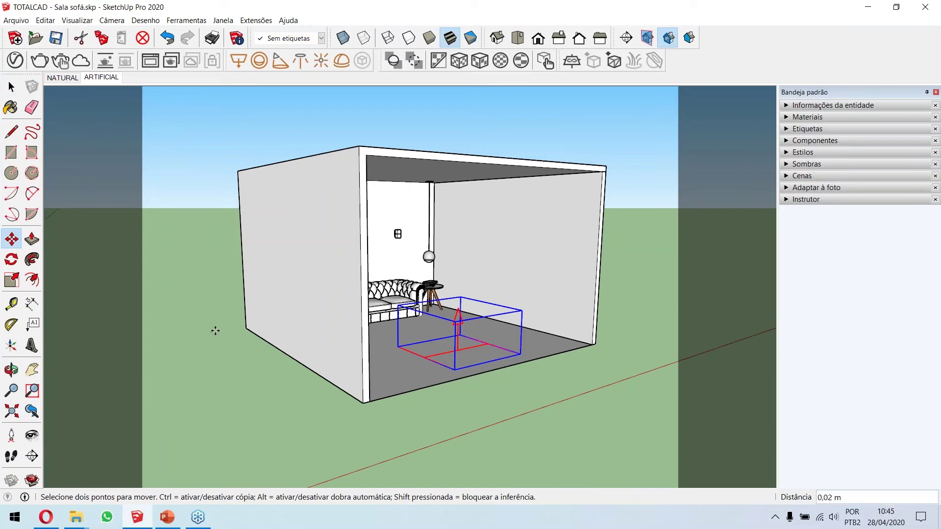
pyautogui.click(215, 330)
pyautogui.click(204, 110)
pyautogui.moveTo(307, 254); pyautogui.dragTo(469, 387, button='middle')
pyautogui.moveTo(451, 238); pyautogui.dragTo(387, 193, button='middle')
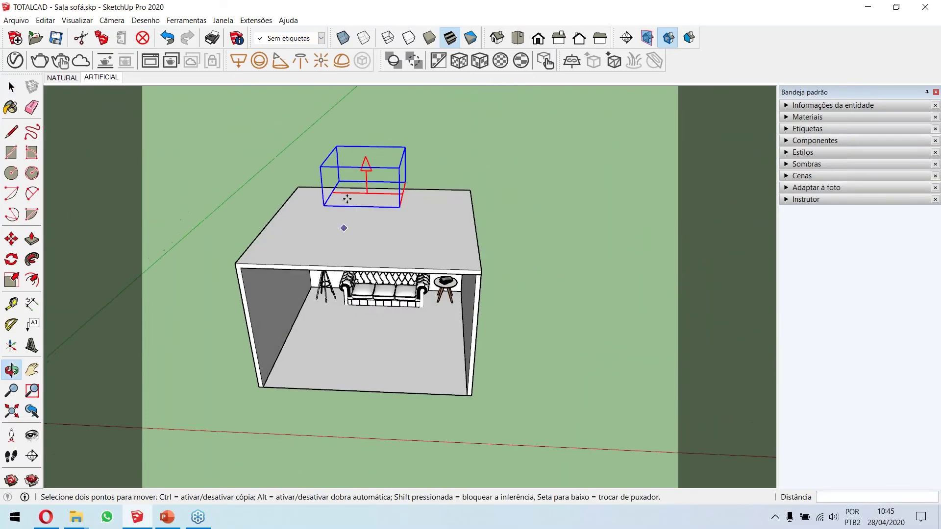
# Flip the Rectangle Light above the roof vertically so that its arrow points down.
pyautogui.scroll(5, 392, 193)
pyautogui.press('space')
pyautogui.rightClick(392, 188)
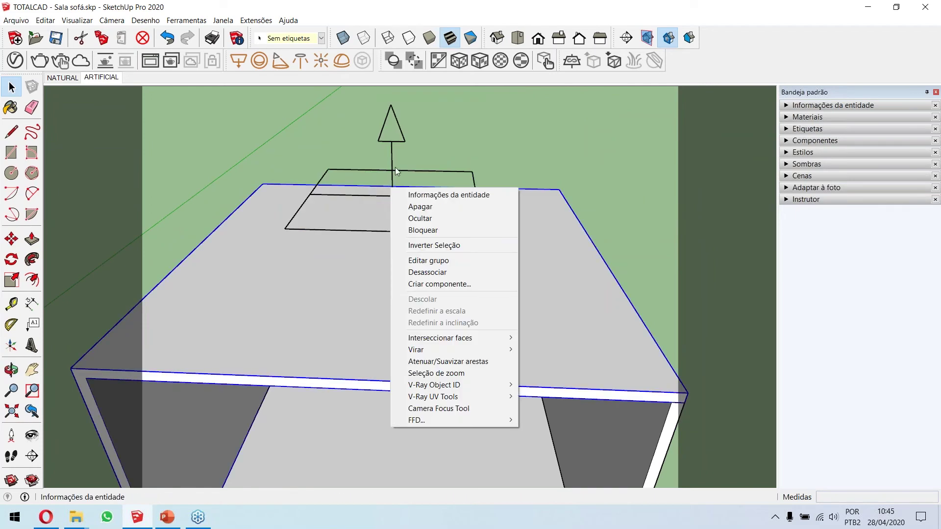
pyautogui.press('Escape')
pyautogui.rightClick(392, 151)
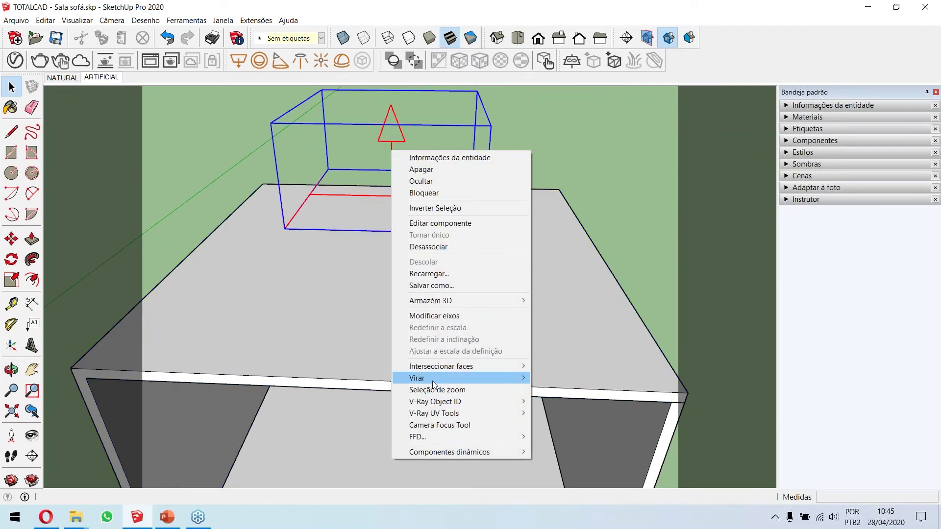
pyautogui.moveTo(433, 383)
pyautogui.click(581, 402)
# Reposition the flipped Rectangle Light over the room's roof.
pyautogui.moveTo(343, 410); pyautogui.dragTo(278, 196, button='middle')
pyautogui.press('m')
pyautogui.click(222, 115)
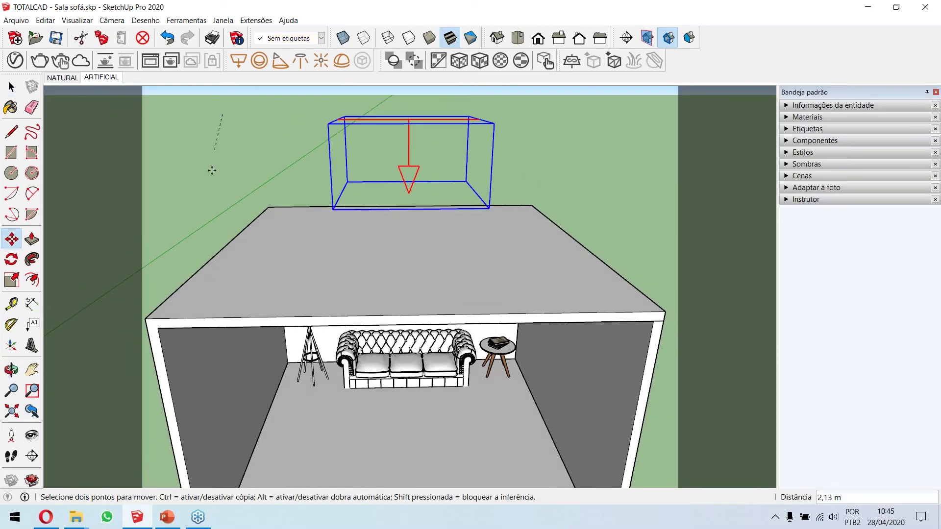
pyautogui.click(210, 233)
pyautogui.scroll(3, 405, 174)
pyautogui.moveTo(404, 174); pyautogui.dragTo(371, 284, button='middle')
pyautogui.scroll(3, 406, 216)
pyautogui.scroll(-3, 407, 274)
pyautogui.press('m')
pyautogui.scroll(2, 386, 250)
# Test-render the Rectangle Light over the roof, close the frame buffer, and check the light's intensity in the asset settings.
pyautogui.click(49, 66)
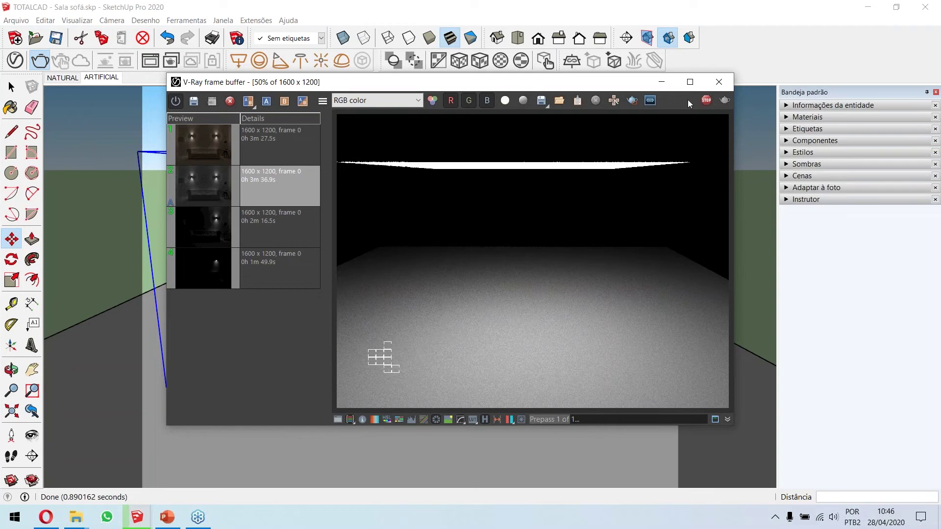
pyautogui.click(719, 82)
pyautogui.click(19, 58)
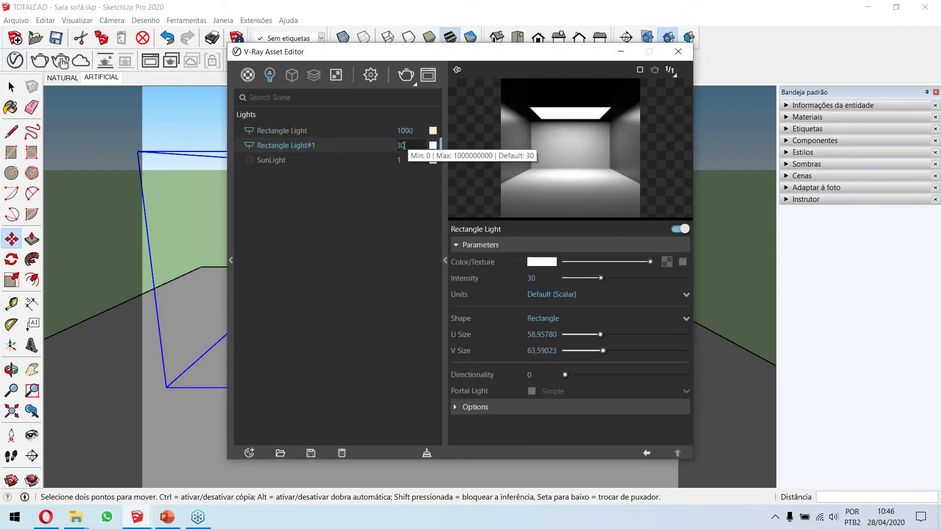
pyautogui.click(677, 59)
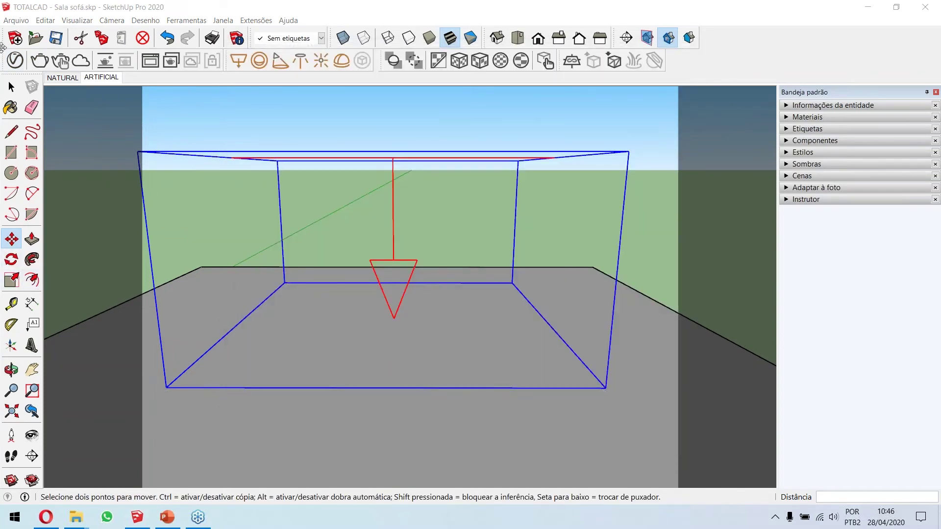
# Scale the Rectangle Light uniformly about its centre to about 0.19 of its size.
pyautogui.press('space')
pyautogui.click(244, 132)
pyautogui.click(210, 156)
pyautogui.press('s')
pyautogui.keyDown('ctrl'); pyautogui.moveTo(139, 152); pyautogui.dragTo(374, 193); pyautogui.keyUp('ctrl')
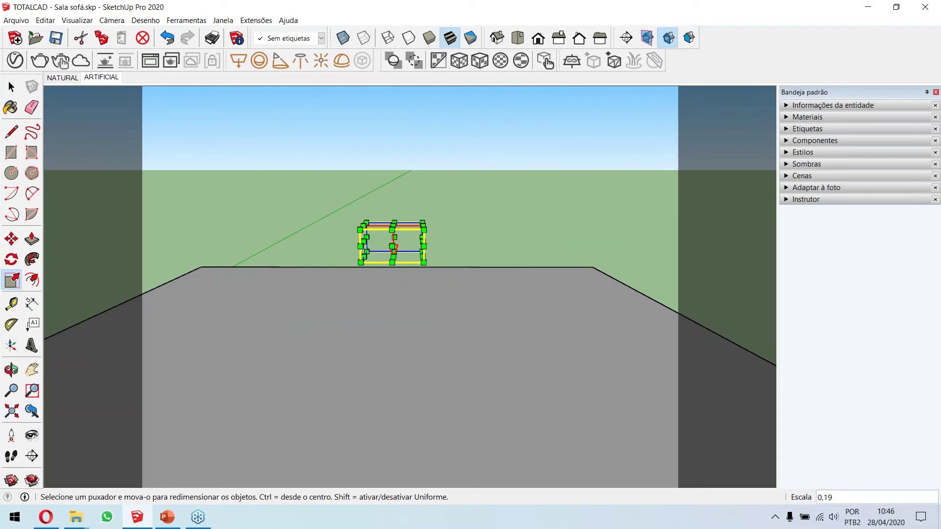
# Move the shrunken Rectangle Light a short distance straight up above the roof.
pyautogui.press('m')
pyautogui.click(332, 218)
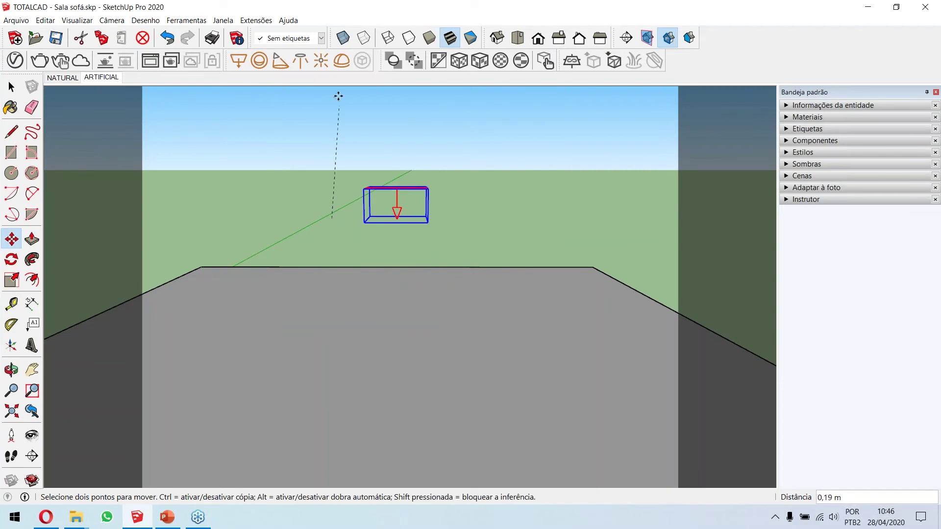
pyautogui.write('1,5')
pyautogui.press('Return')
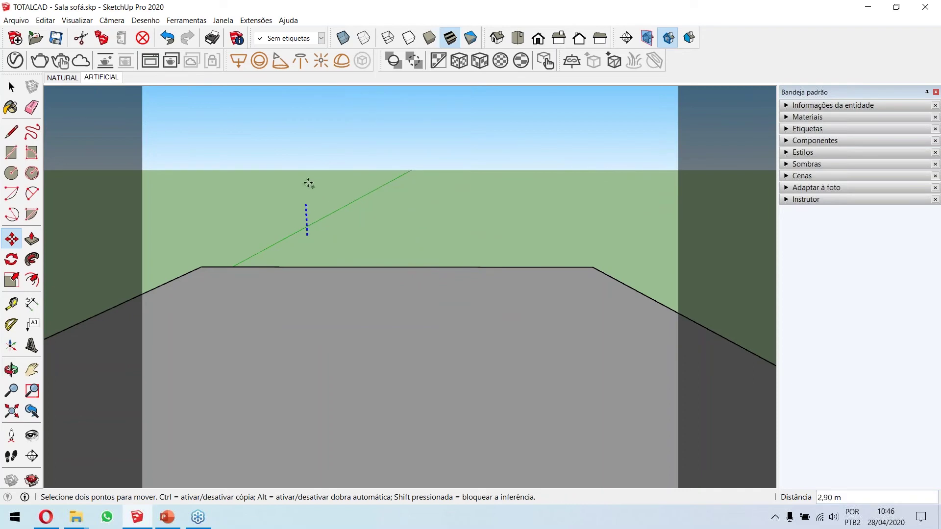
pyautogui.press('Escape')
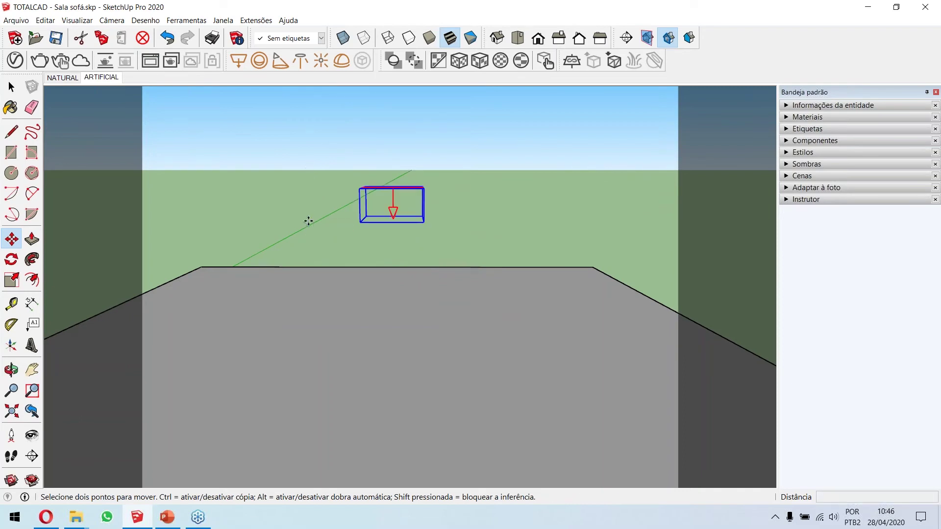
# Test-render the shrunken Rectangle Light over the roof, stop the render, and close the frame buffer.
pyautogui.click(14, 59)
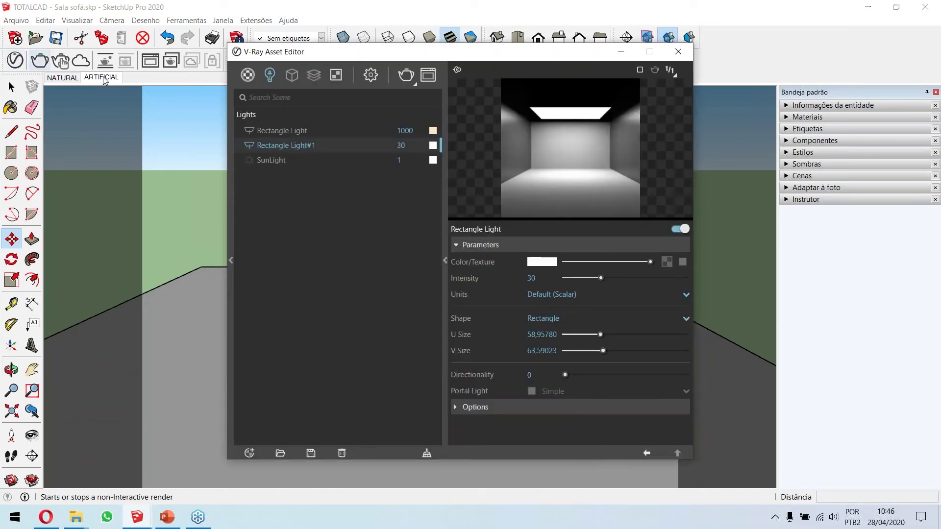
pyautogui.click(405, 76)
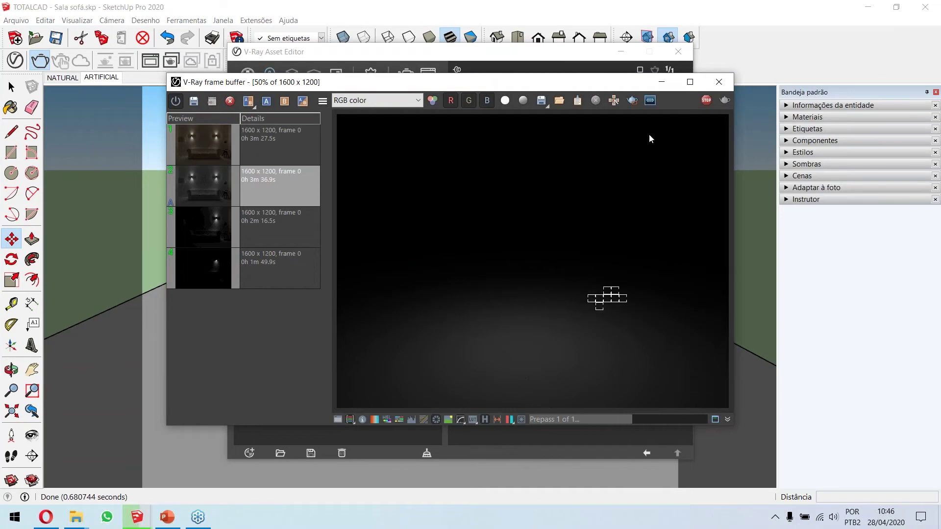
pyautogui.click(708, 102)
pyautogui.click(718, 81)
# Set the intensity units of Rectangle Light#1 to Radiant power (W).
pyautogui.click(401, 146)
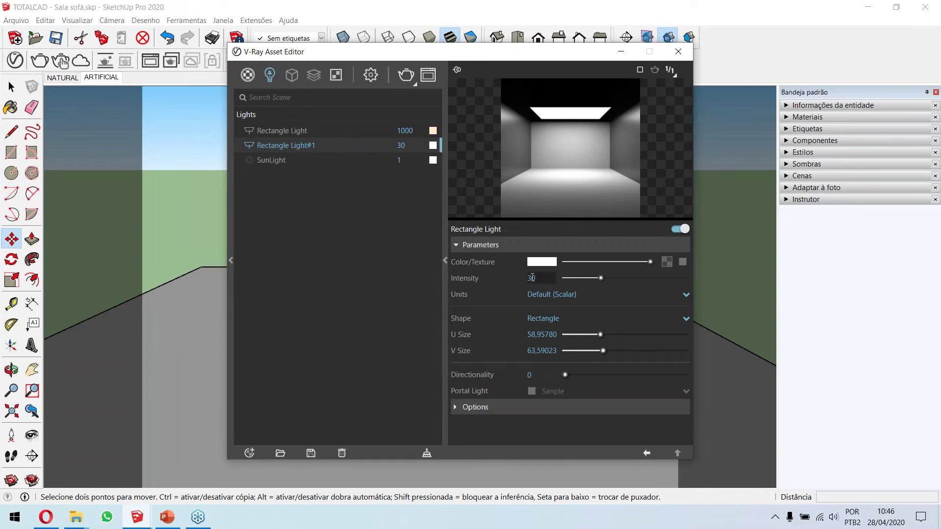
pyautogui.click(554, 296)
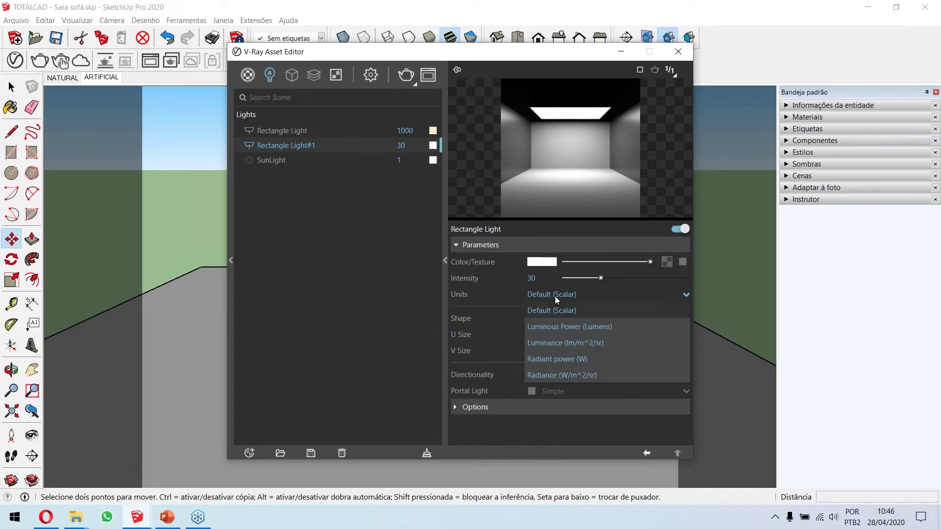
pyautogui.click(563, 361)
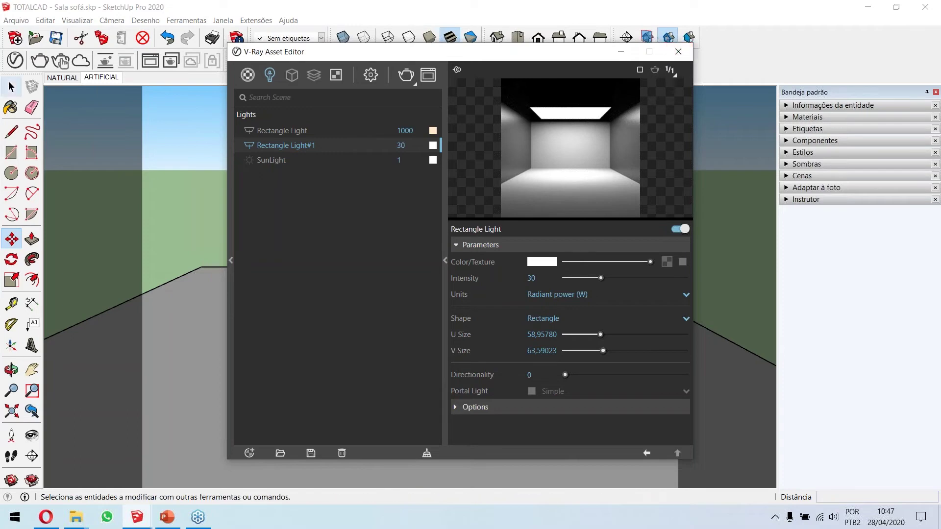
# Delete Rectangle Light#1 from the scene's lights and return to the ARTIFICIAL scene view.
pyautogui.rightClick(294, 147)
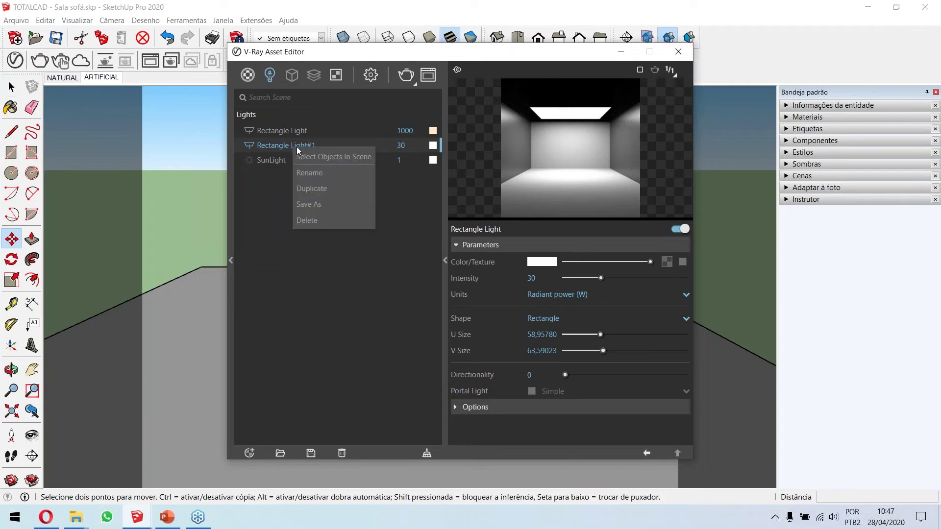
pyautogui.click(306, 220)
pyautogui.click(11, 88)
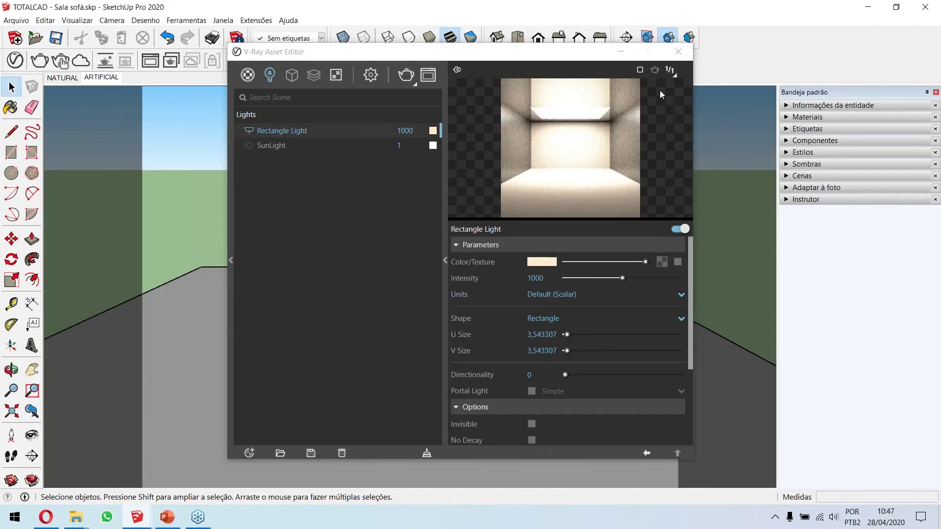
pyautogui.click(679, 52)
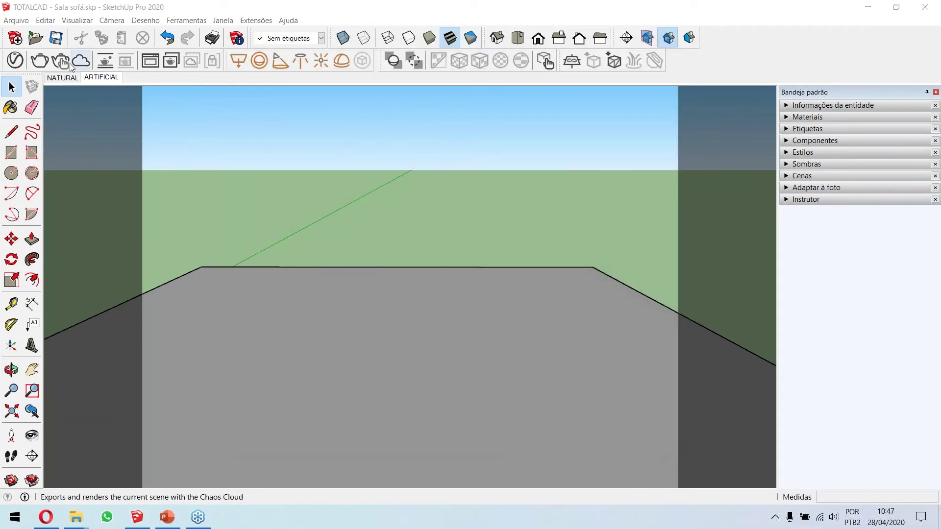
pyautogui.click(102, 78)
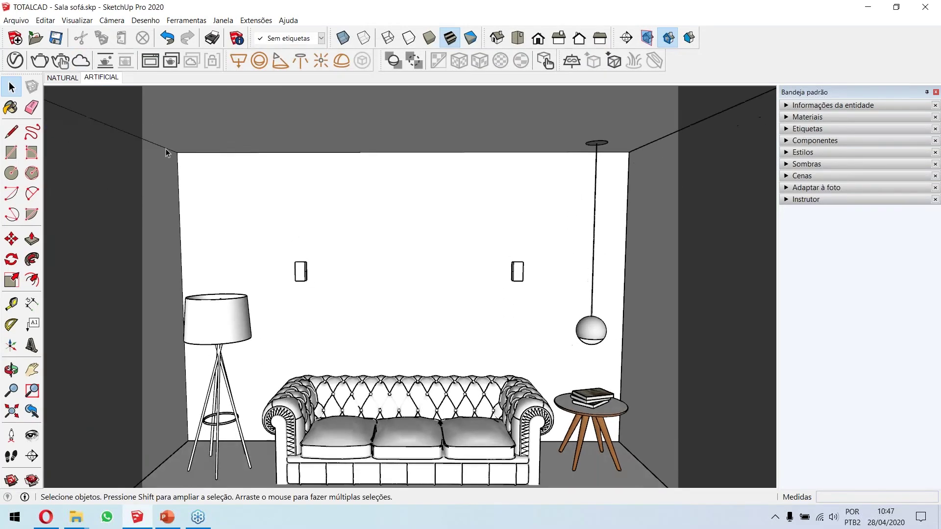
# Load the warm 3m 27.5s sconce render from the history into the V-Ray frame buffer.
pyautogui.click(15, 60)
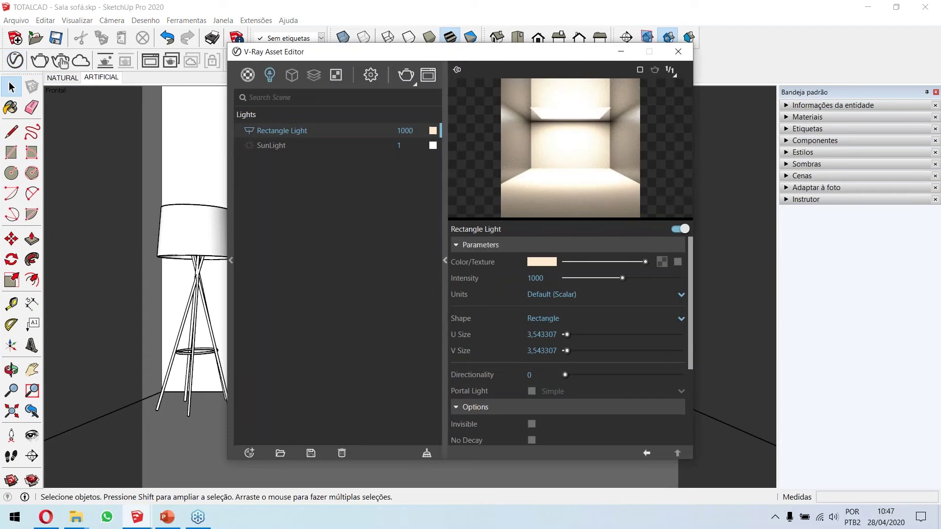
pyautogui.click(428, 74)
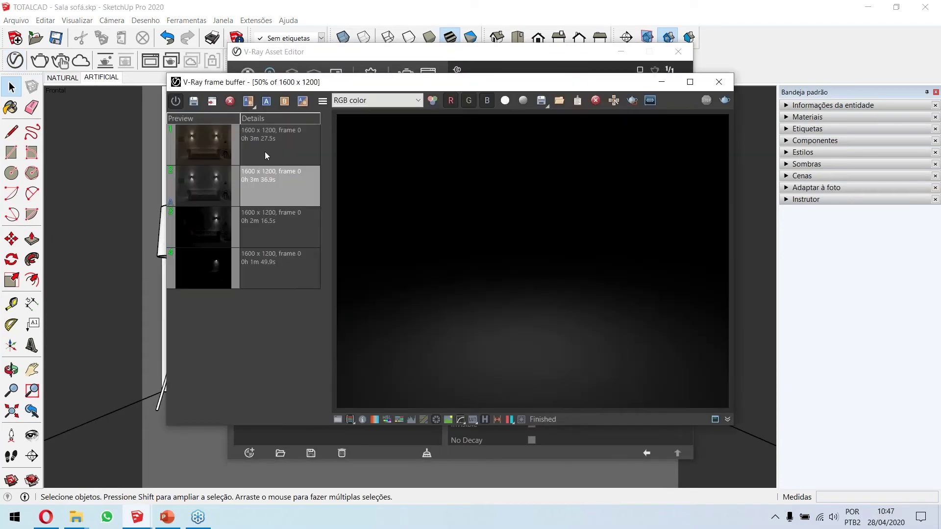
pyautogui.click(257, 139)
pyautogui.click(211, 101)
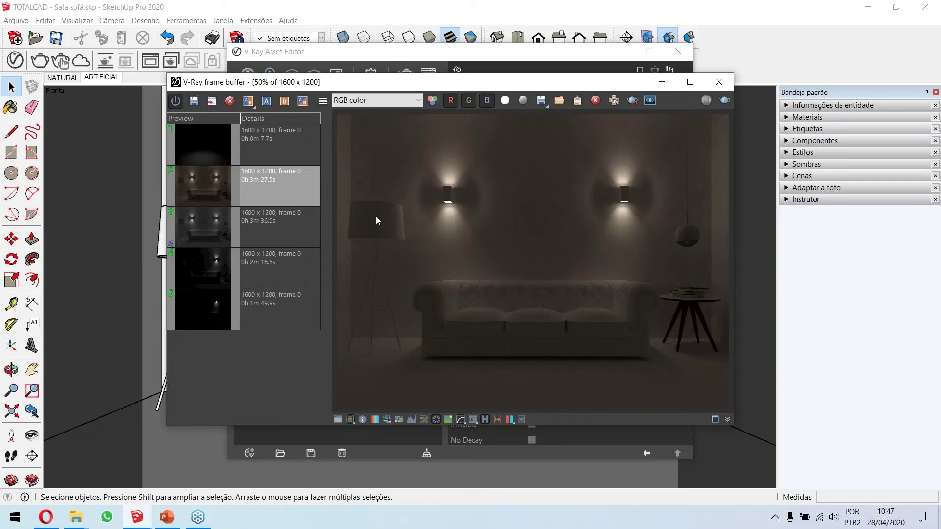
# Delete the 7.7s test render from the render history, and close the frame buffer and the Asset Editor.
pyautogui.click(274, 148)
pyautogui.click(230, 101)
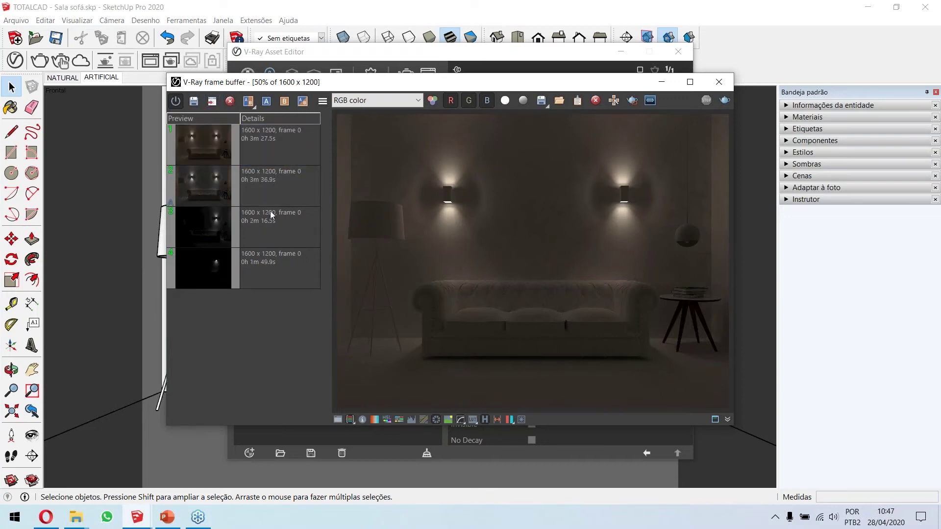
pyautogui.click(719, 82)
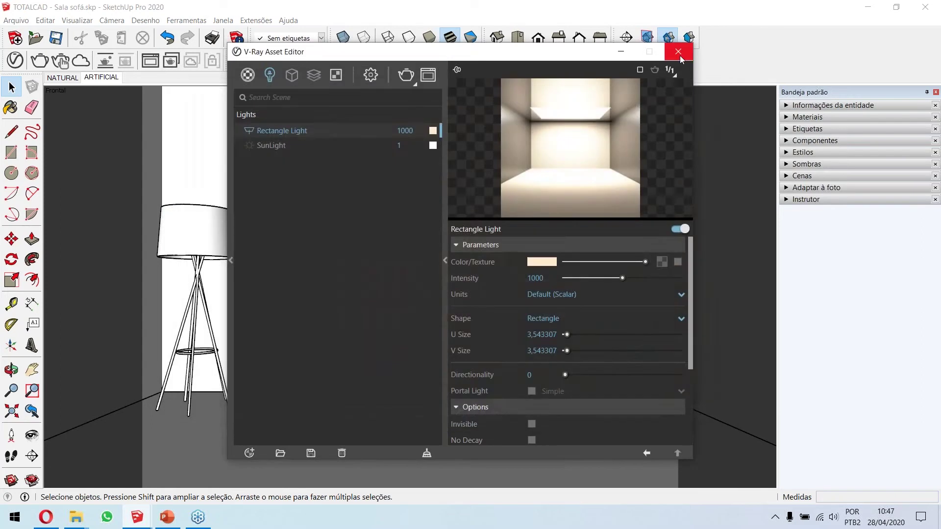
pyautogui.click(680, 52)
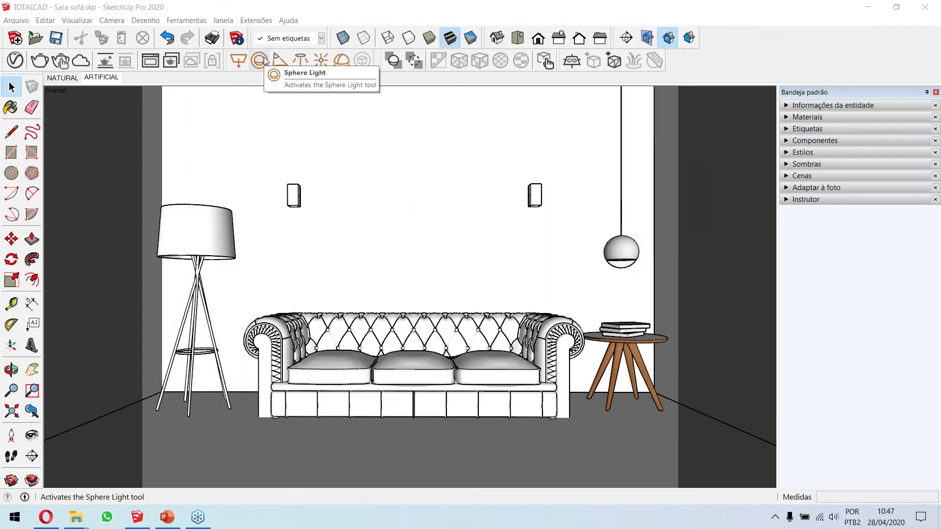
# Draw a V-Ray Sphere Light on the floor just in front of the tripod floor lamp.
pyautogui.click(259, 60)
pyautogui.moveTo(224, 374); pyautogui.dragTo(216, 441, button='middle')
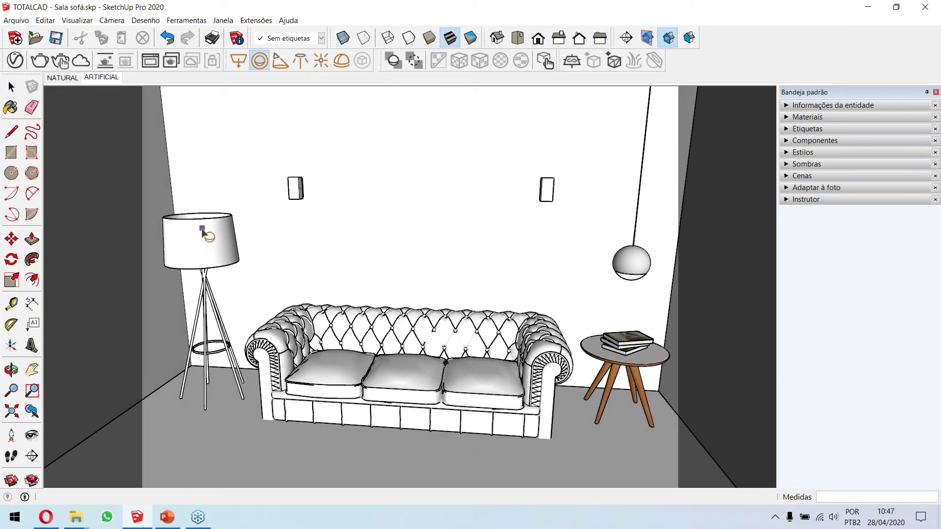
pyautogui.click(202, 441)
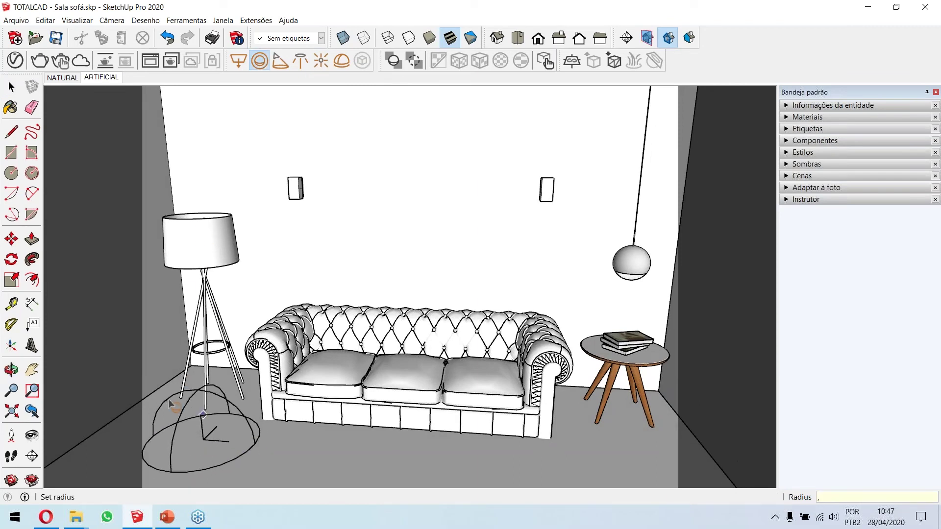
pyautogui.press('Escape')
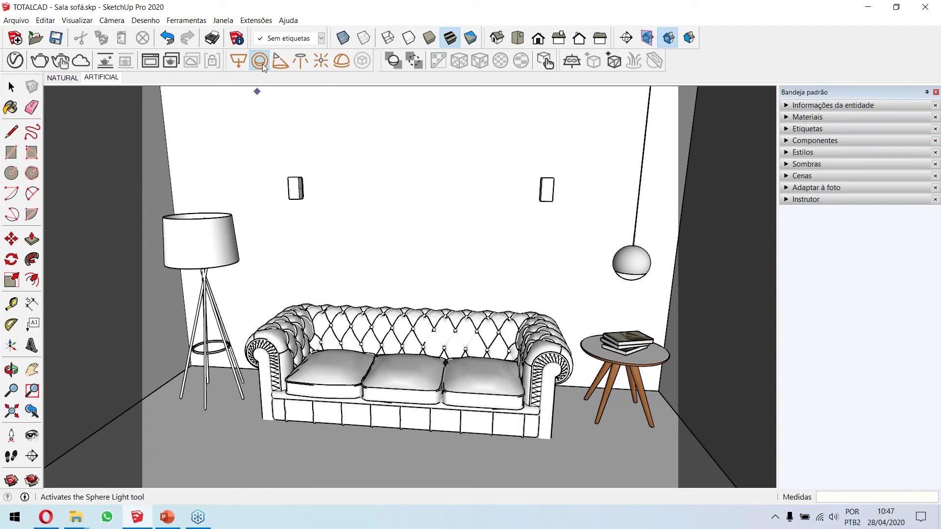
pyautogui.click(215, 441)
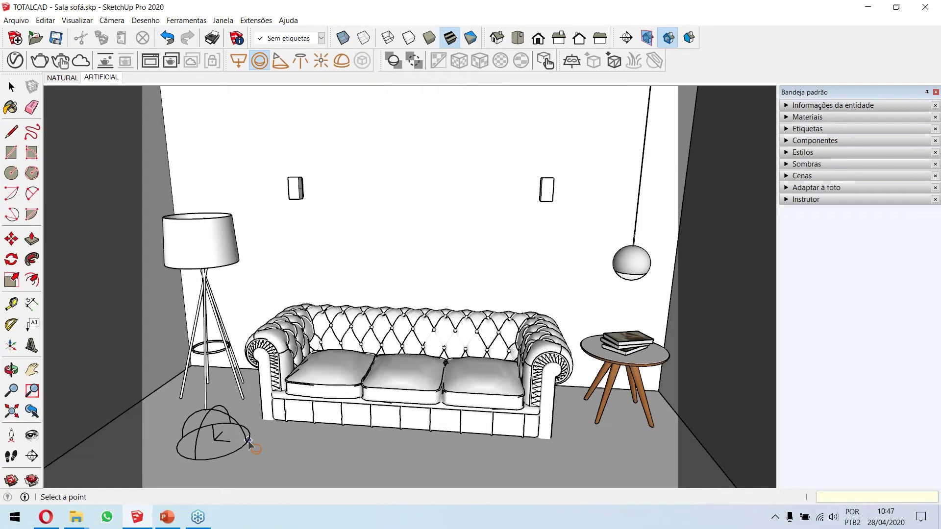
pyautogui.click(249, 443)
pyautogui.press('space')
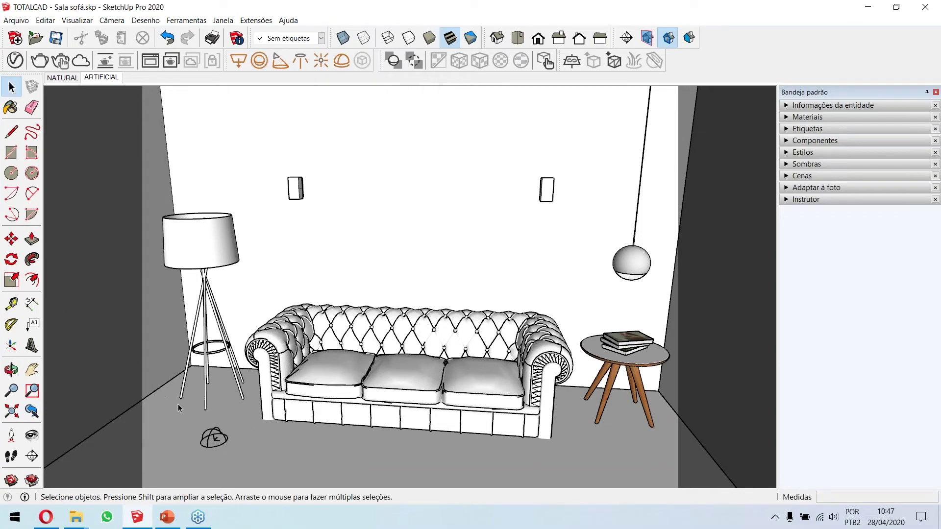
# Select the new Sphere Light and switch the camera to parallel projection with the whole room in view.
pyautogui.click(211, 436)
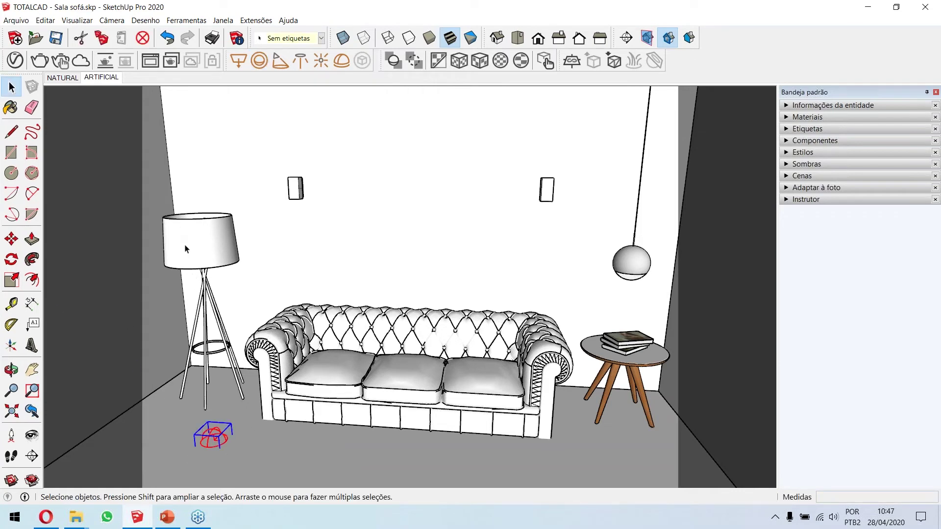
pyautogui.moveTo(201, 352); pyautogui.dragTo(226, 436, button='middle')
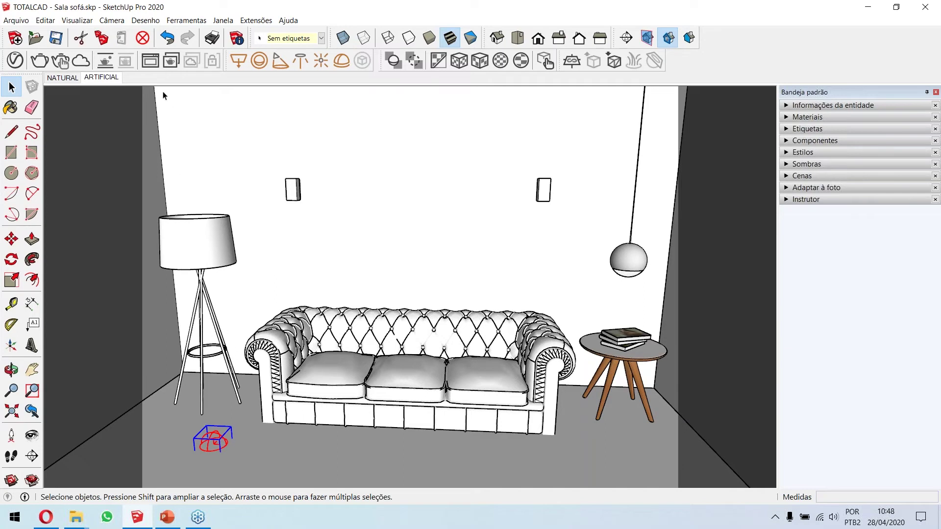
pyautogui.click(111, 20)
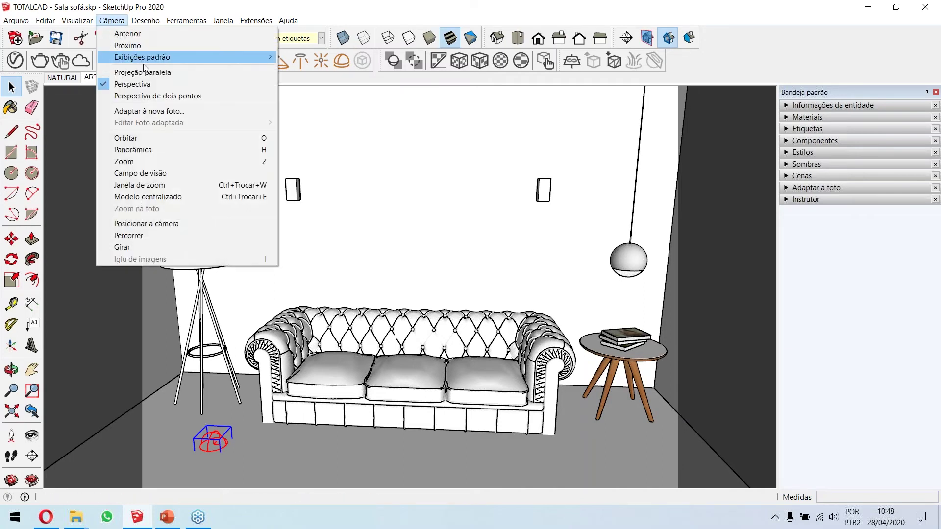
pyautogui.click(152, 73)
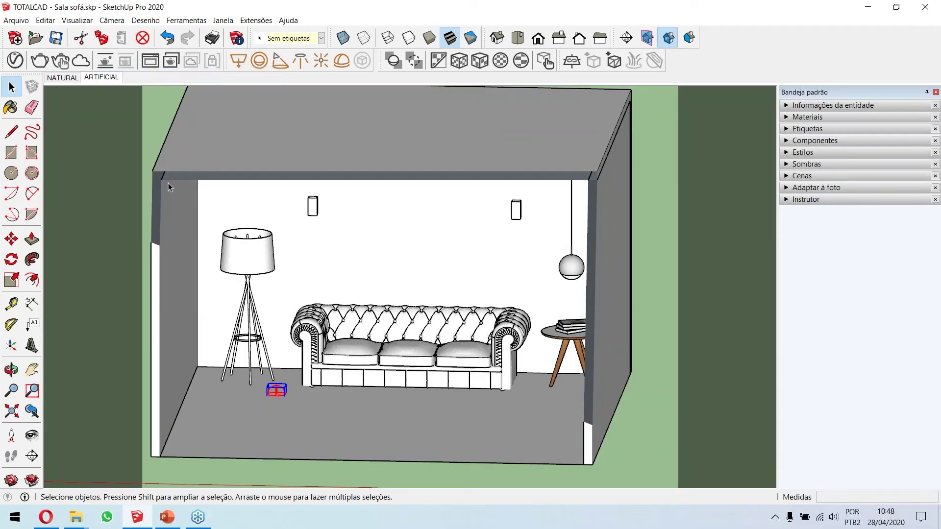
pyautogui.click(11, 411)
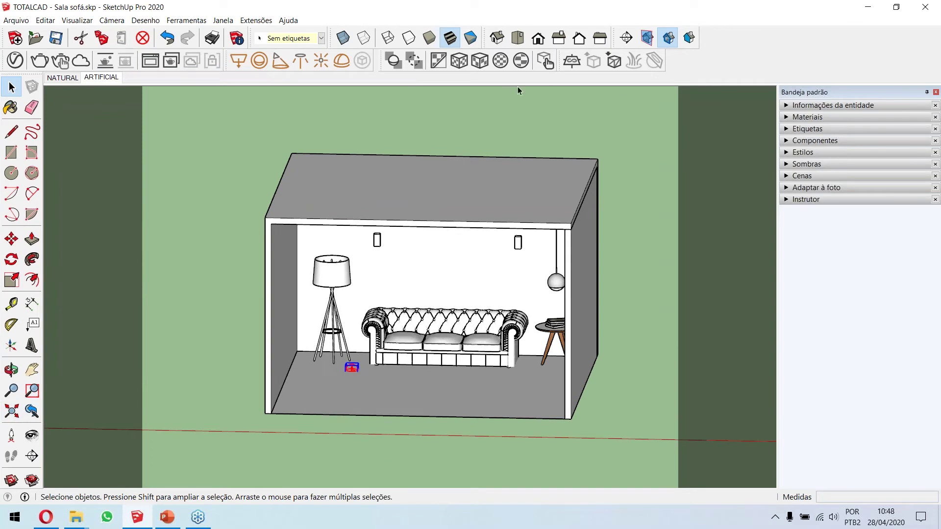
# Move the Sphere Light in the front view up to the height of the floor lamp's shade, centred on it horizontally.
pyautogui.click(539, 39)
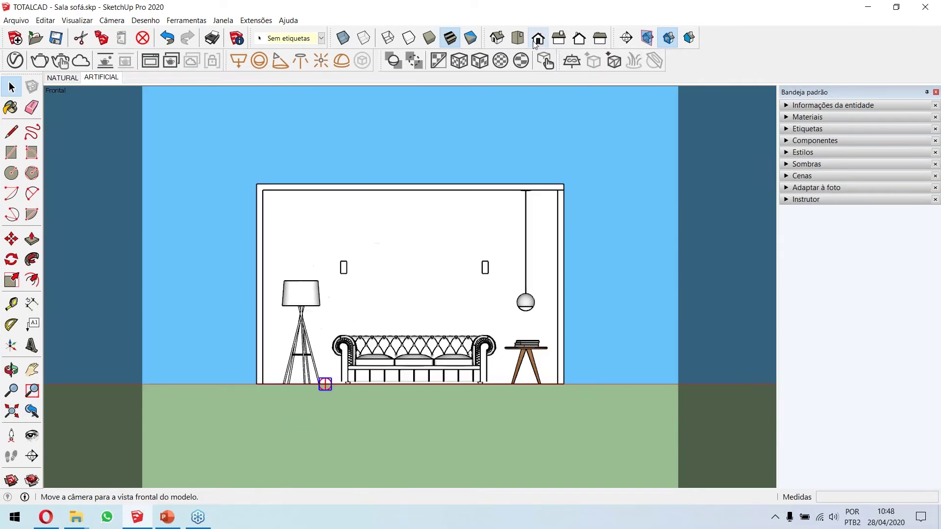
pyautogui.scroll(3, 337, 391)
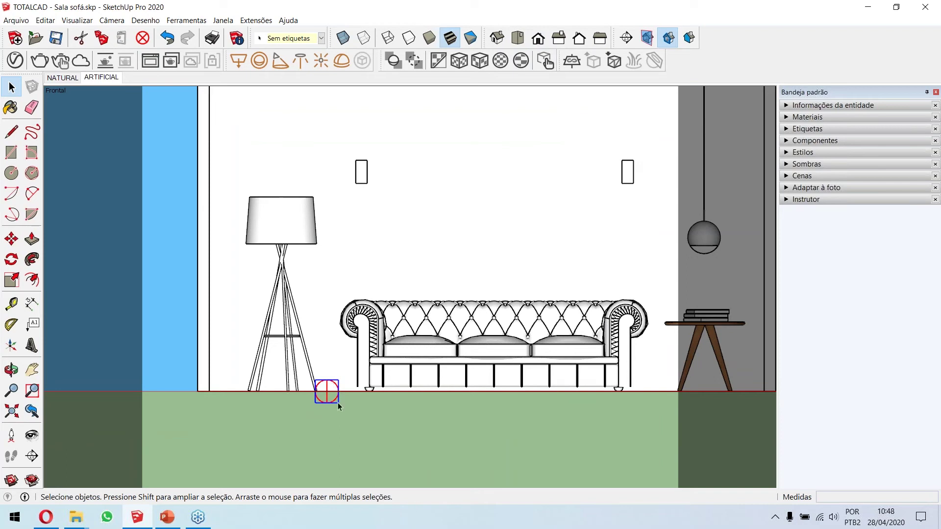
pyautogui.scroll(-2, 429, 399)
pyautogui.press('m')
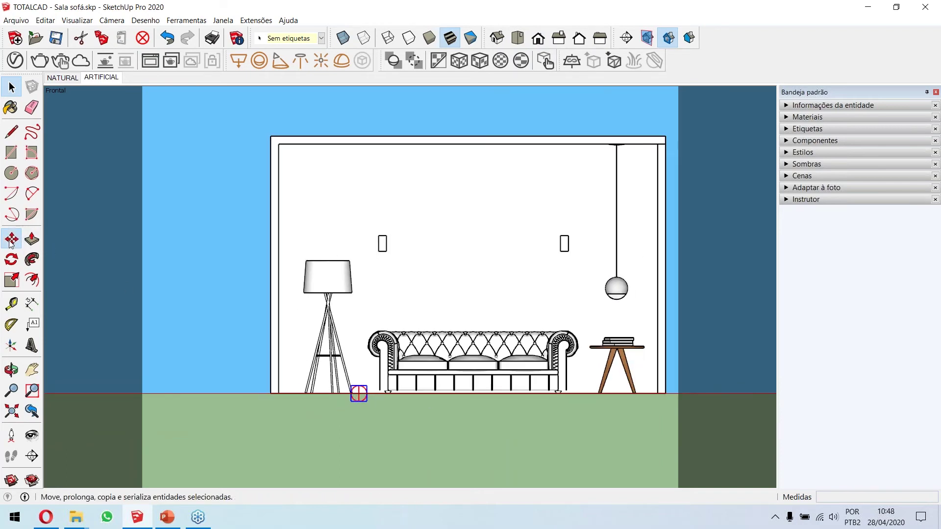
pyautogui.click(246, 403)
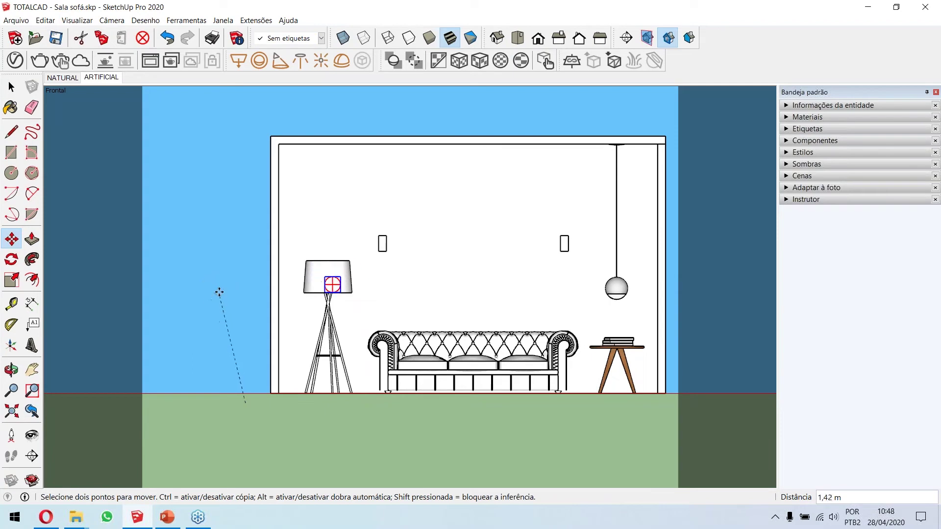
pyautogui.click(214, 285)
pyautogui.scroll(3, 333, 277)
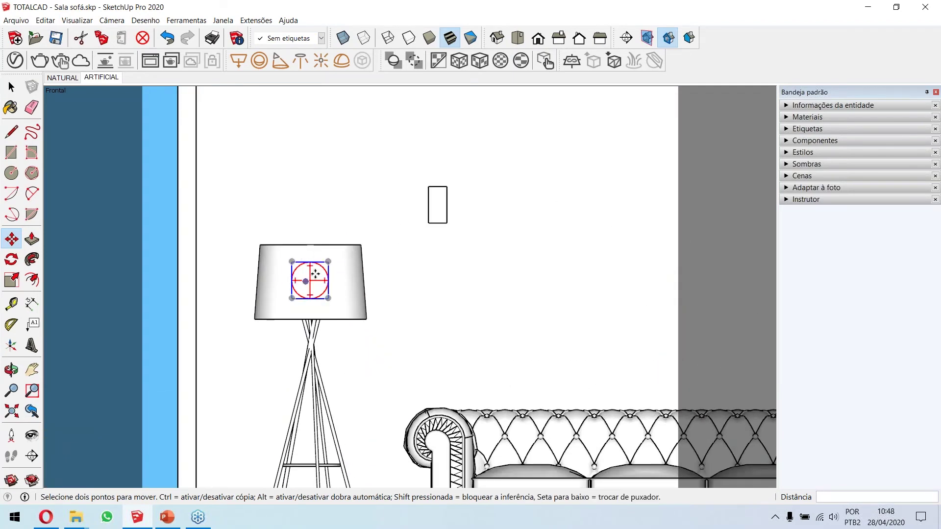
pyautogui.scroll(-4, 311, 287)
pyautogui.moveTo(395, 309); pyautogui.dragTo(241, 378, button='middle')
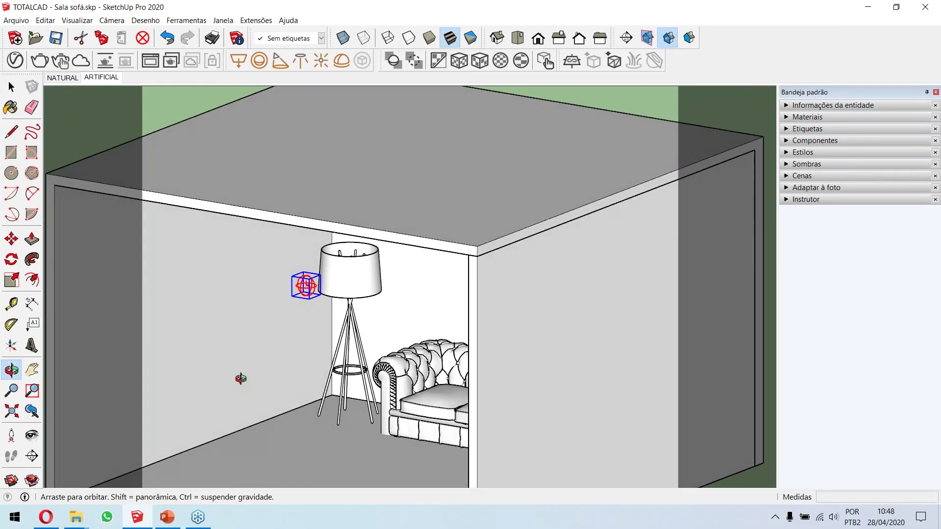
pyautogui.moveTo(185, 302); pyautogui.dragTo(271, 308, button='middle')
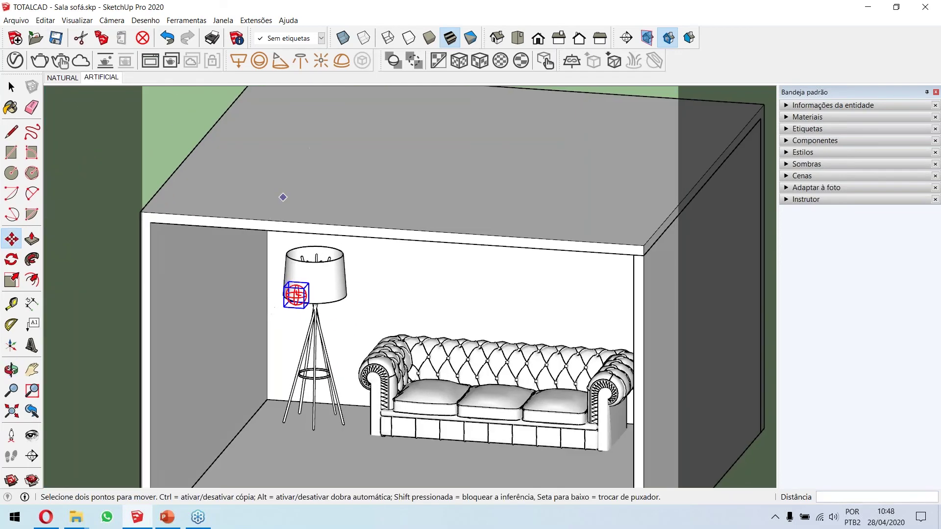
# In an X-ray top view, move the Sphere Light about 0.75 m along the green axis into the centre of the floor lamp's shade.
pyautogui.click(518, 39)
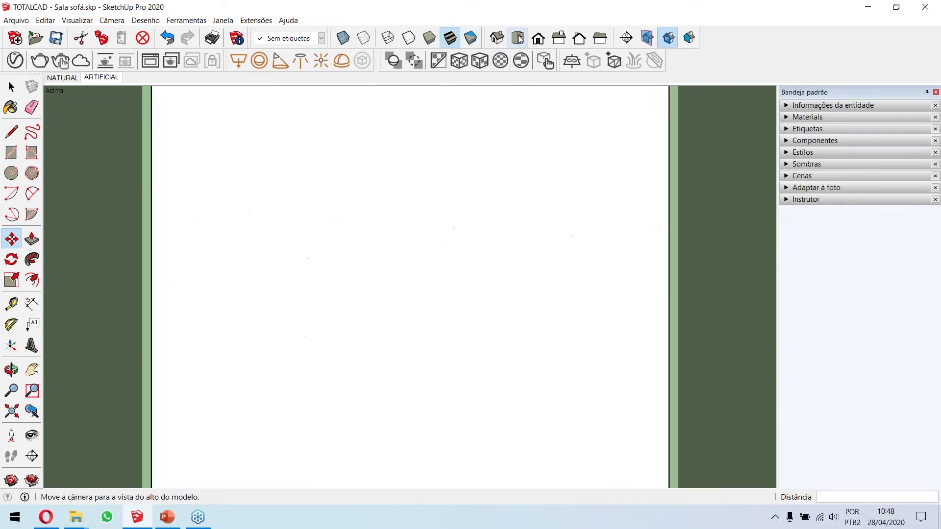
pyautogui.click(343, 37)
pyautogui.scroll(-3, 578, 257)
pyautogui.scroll(6, 275, 153)
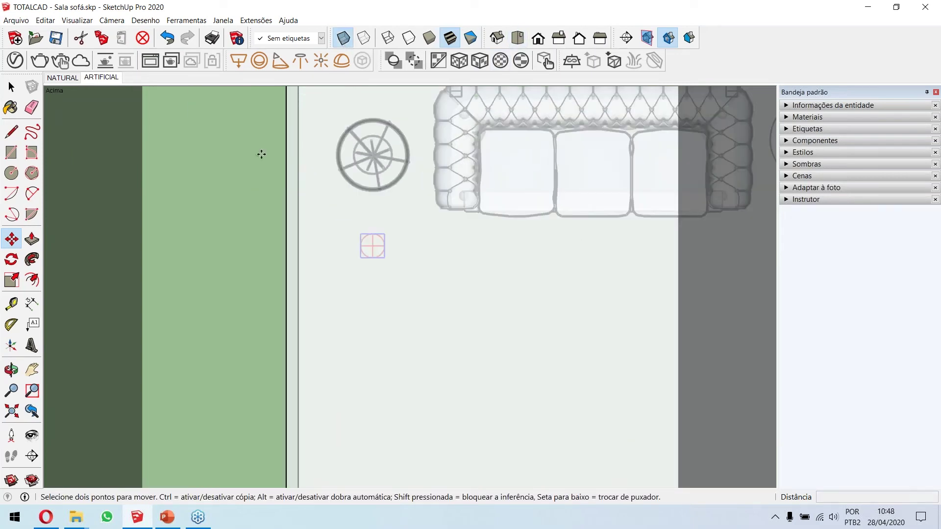
pyautogui.press('q')
pyautogui.press('m')
pyautogui.click(254, 312)
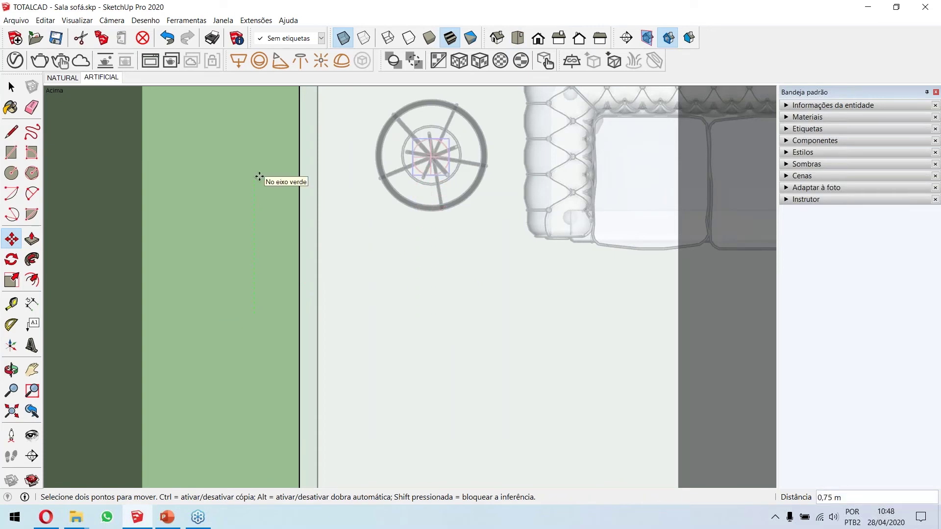
pyautogui.click(261, 172)
pyautogui.scroll(-4, 261, 170)
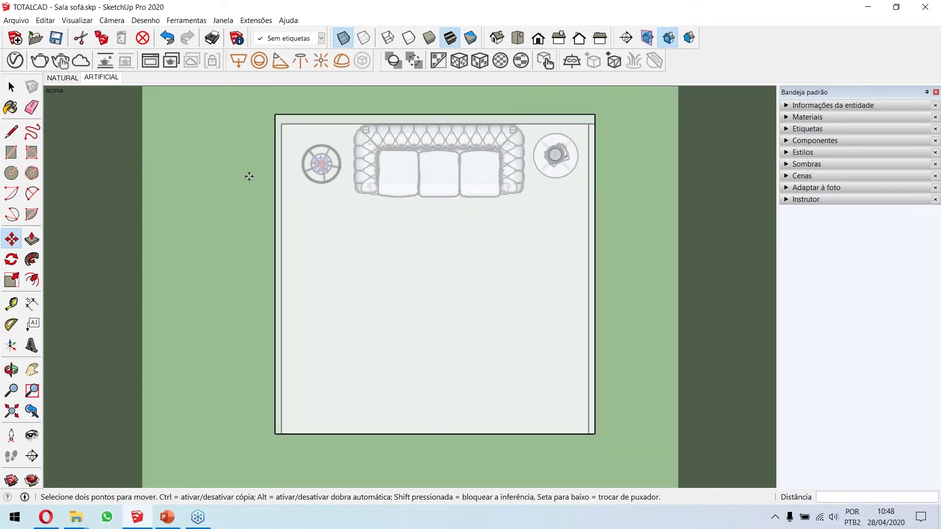
pyautogui.moveTo(330, 427); pyautogui.dragTo(255, 255, button='middle')
pyautogui.scroll(6, 348, 273)
pyautogui.scroll(5, 300, 121)
pyautogui.scroll(2, 294, 237)
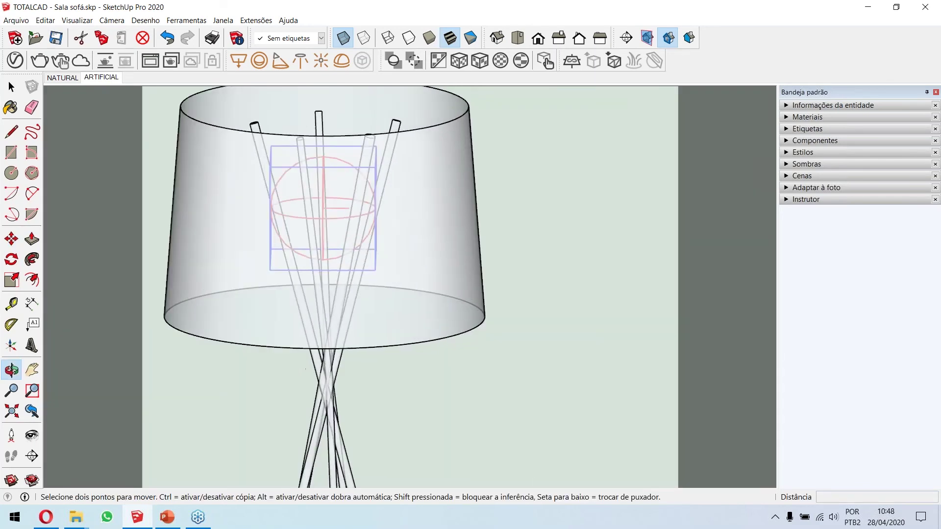
# Return to the ARTIFICIAL scene and check the Sphere Light inside the lampshade with X-ray display, leaving X-ray off.
pyautogui.click(96, 80)
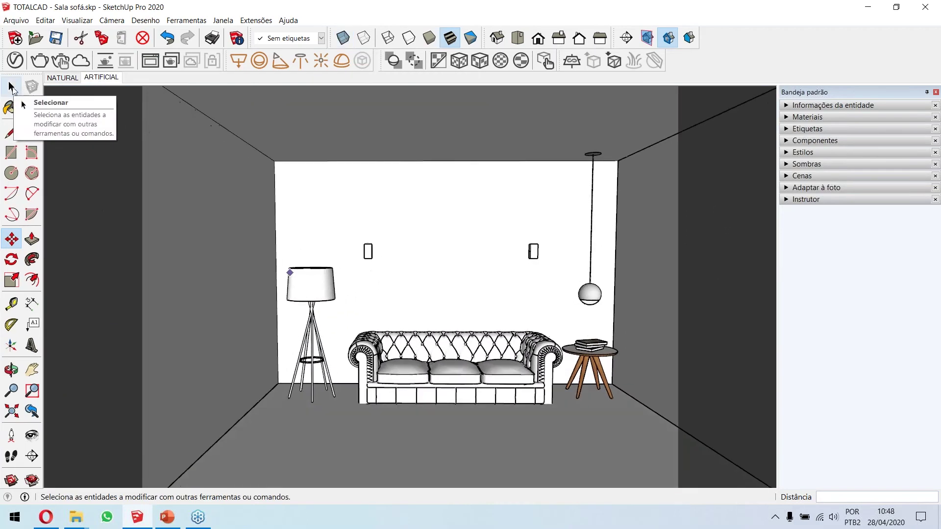
pyautogui.click(12, 88)
pyautogui.click(343, 38)
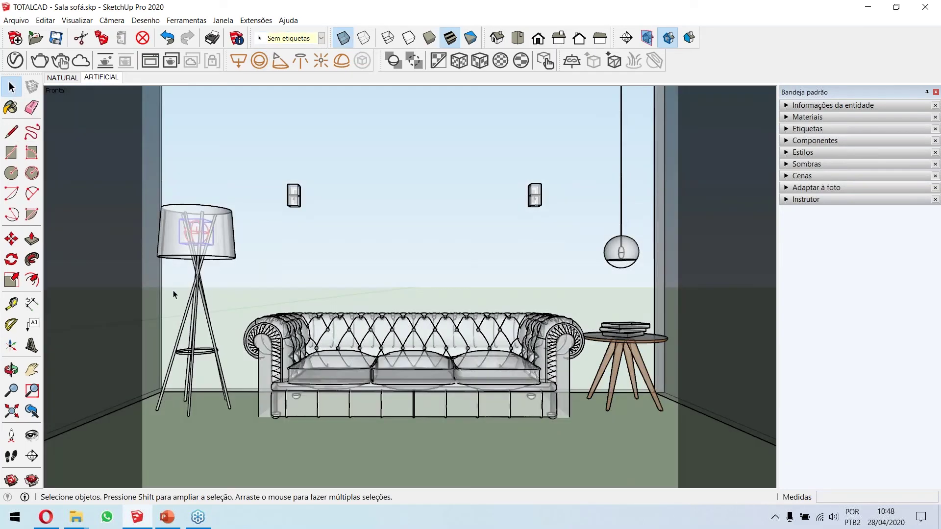
pyautogui.click(343, 38)
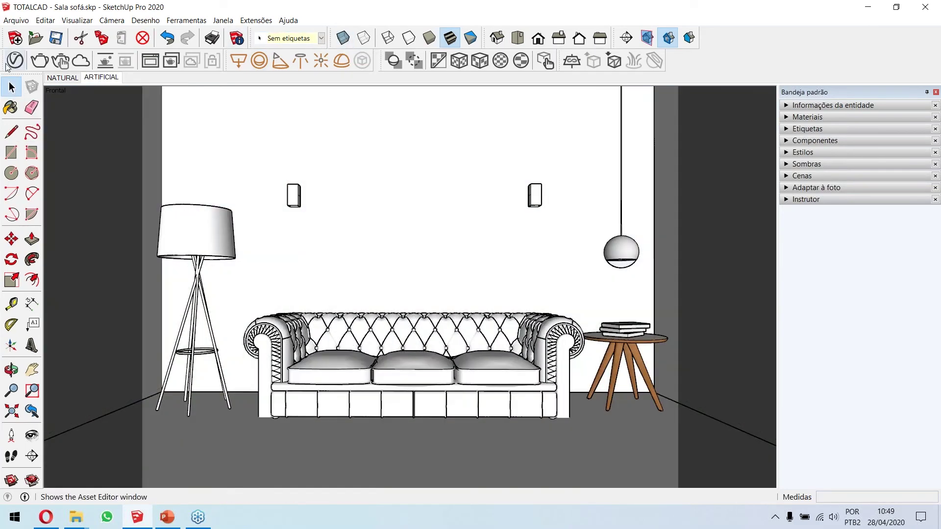
# Open the Sphere Light's parameters in the V-Ray Asset Editor and render the scene.
pyautogui.click(13, 60)
pyautogui.click(277, 145)
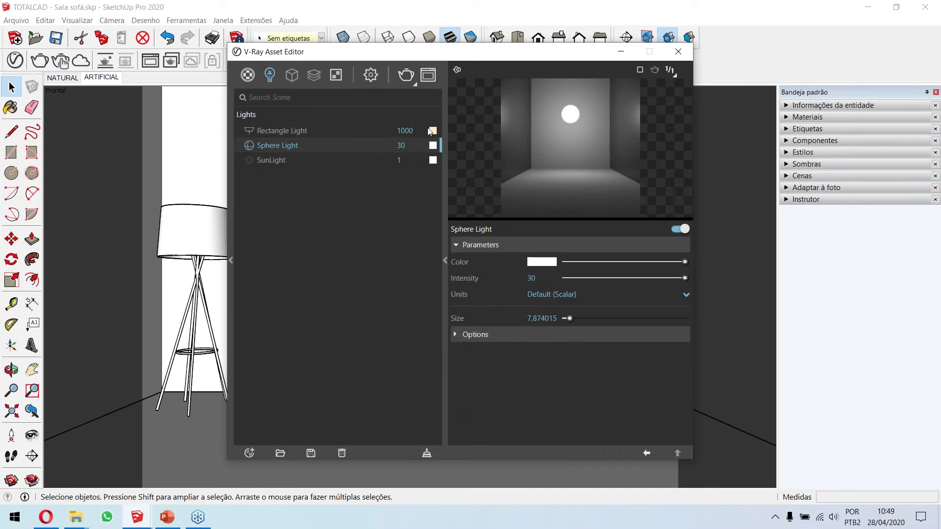
pyautogui.click(405, 80)
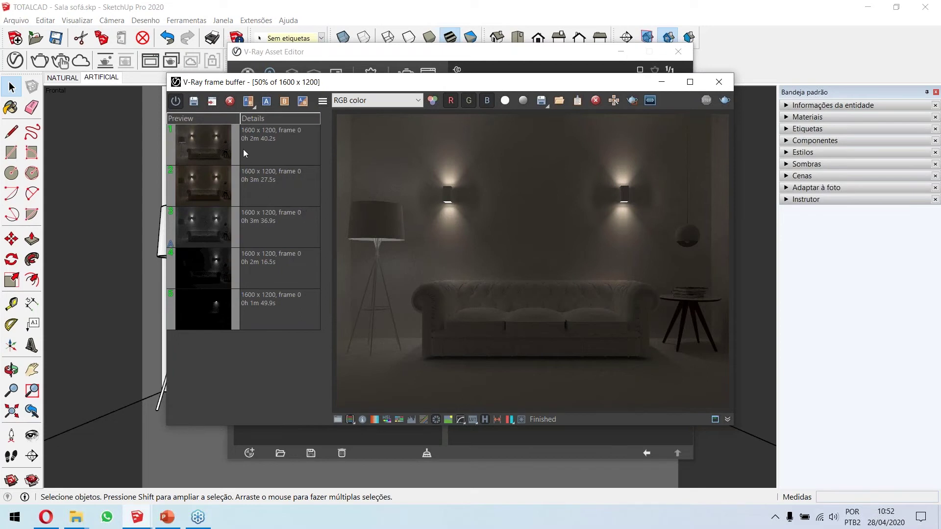
# Compare the new render with the cool 3m 36.9s render in a split A/B view, and close the frame buffer.
pyautogui.click(263, 172)
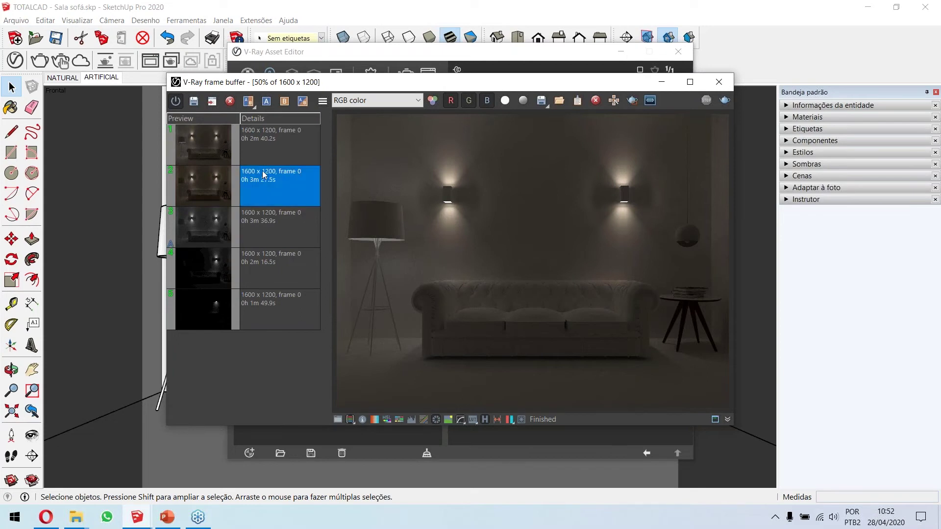
pyautogui.click(249, 101)
pyautogui.moveTo(545, 230)
pyautogui.mouseDown()
pyautogui.moveTo(349, 227)
pyautogui.moveTo(550, 235)
pyautogui.mouseUp()
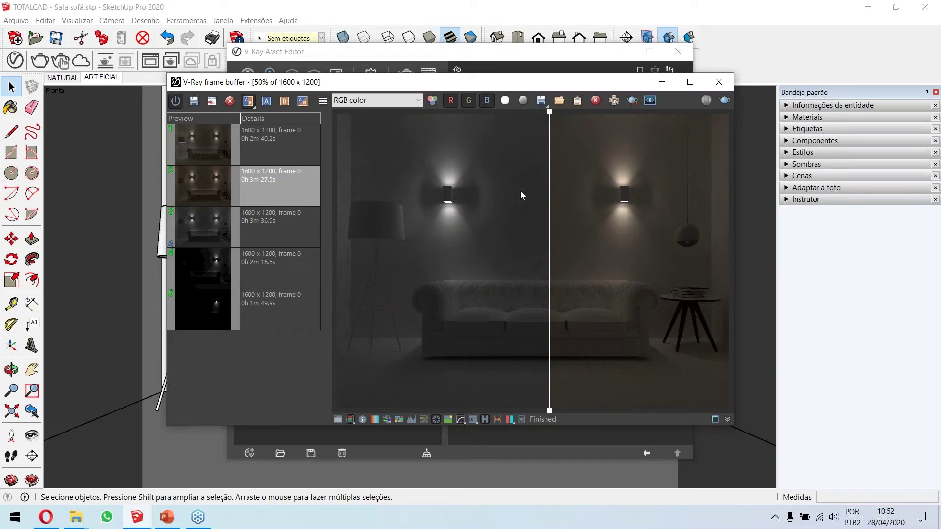
pyautogui.moveTo(551, 205); pyautogui.dragTo(336, 198)
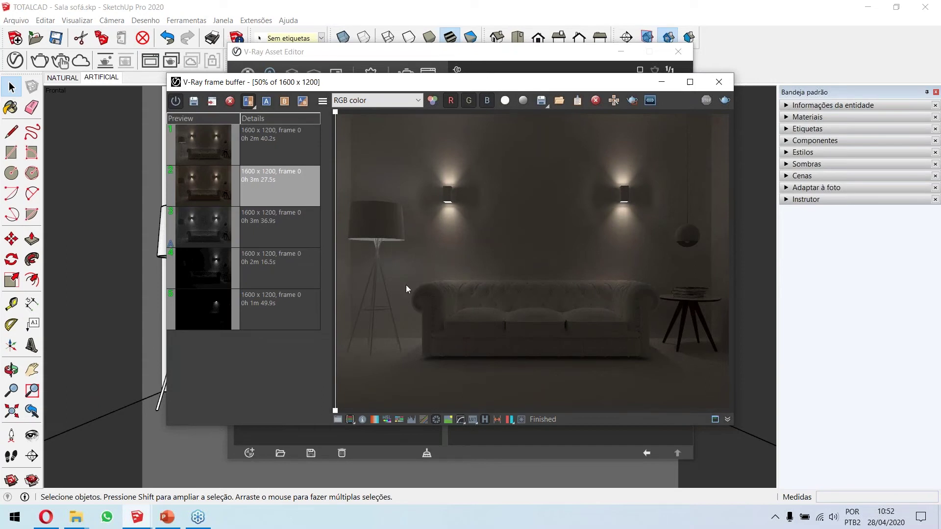
pyautogui.moveTo(339, 251); pyautogui.dragTo(512, 273)
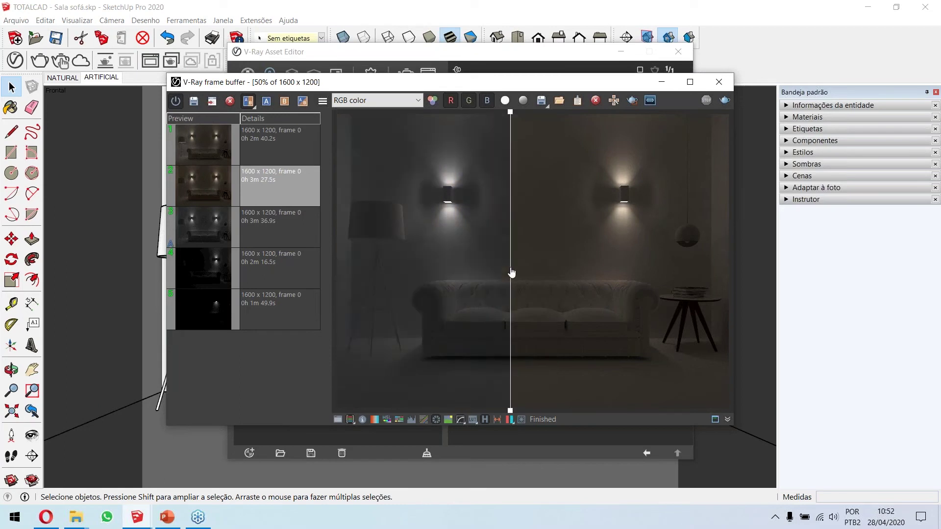
pyautogui.click(720, 82)
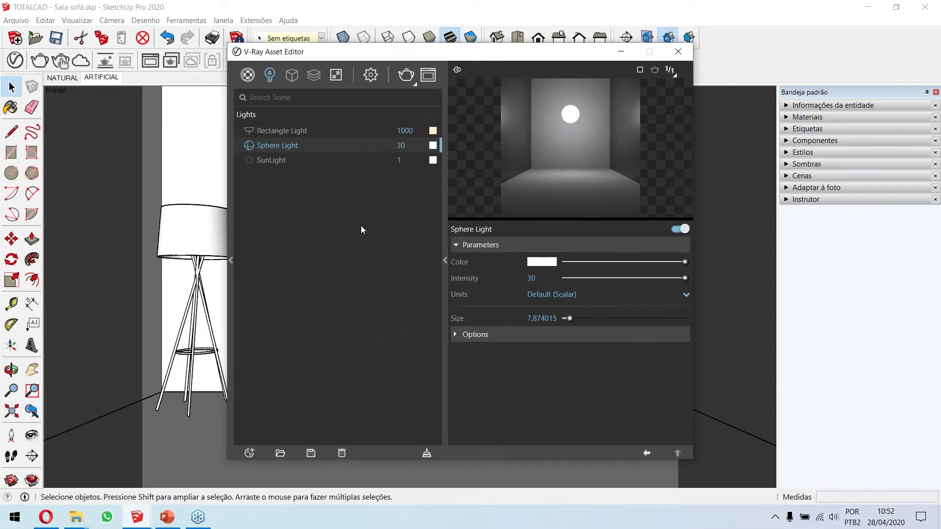
# Set the Sphere Light's intensity to 1000 and its colour temperature to 4000 K.
pyautogui.click(400, 145)
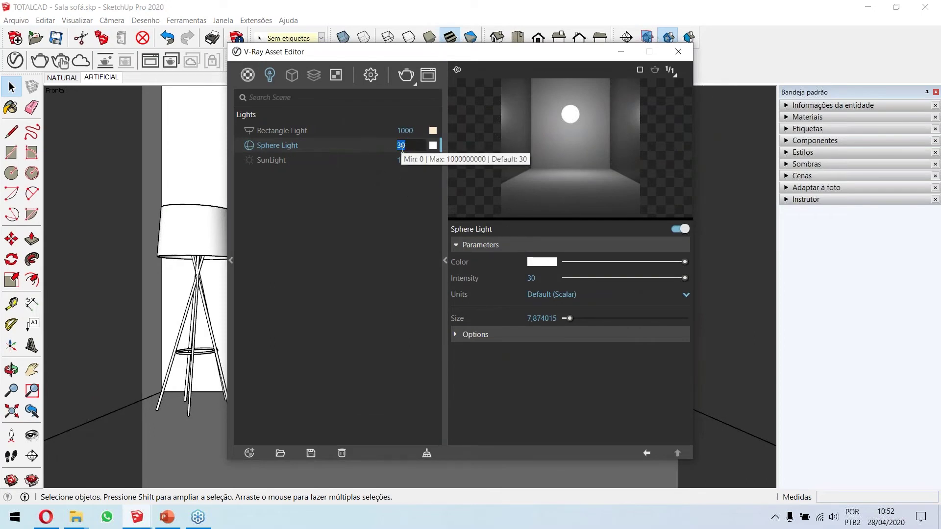
pyautogui.write('1000')
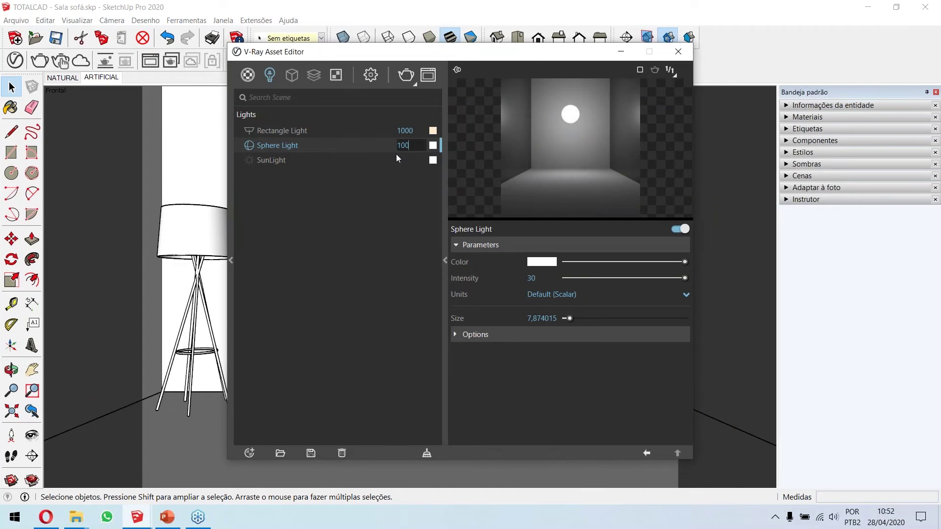
pyautogui.press('Return')
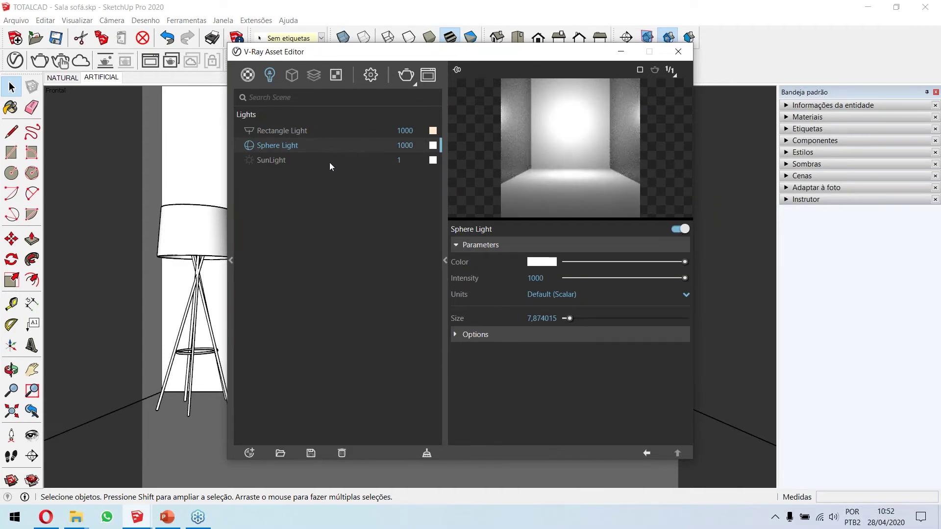
pyautogui.click(543, 266)
pyautogui.click(283, 272)
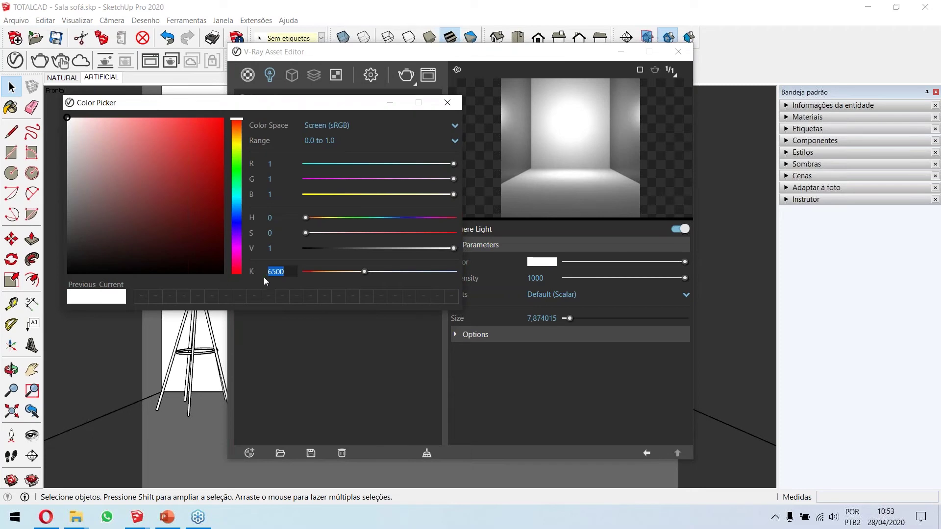
pyautogui.write('4000')
pyautogui.press('Return')
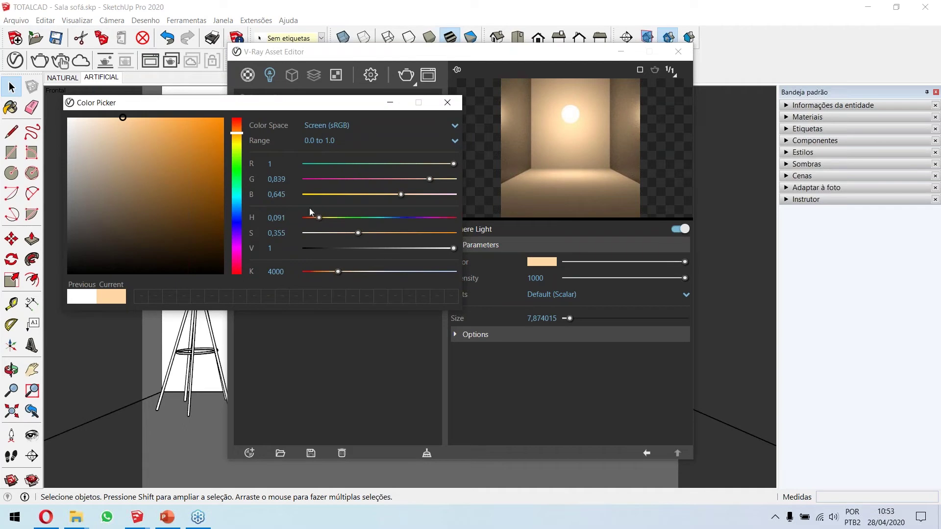
pyautogui.click(447, 102)
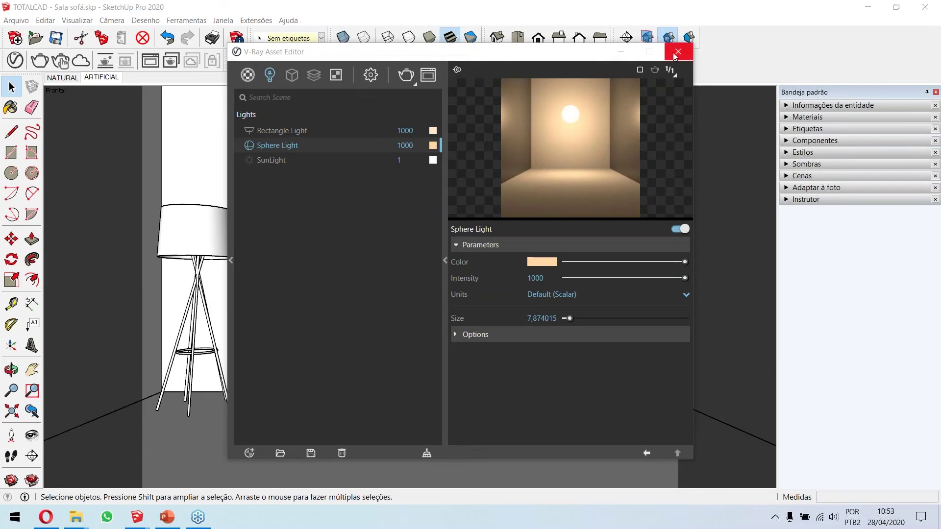
# Close the V-Ray Asset Editor and inspect the globe pendant lamp above the side table up close.
pyautogui.click(674, 53)
pyautogui.scroll(5, 675, 242)
pyautogui.scroll(3, 636, 248)
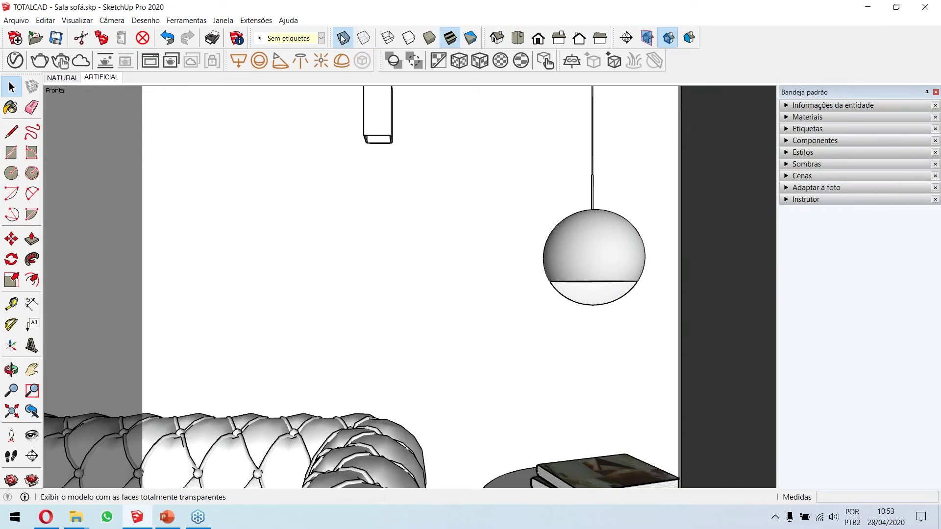
# Turn on X-ray face display and add the Estrutura (Outliner) panel to the default tray.
pyautogui.click(343, 37)
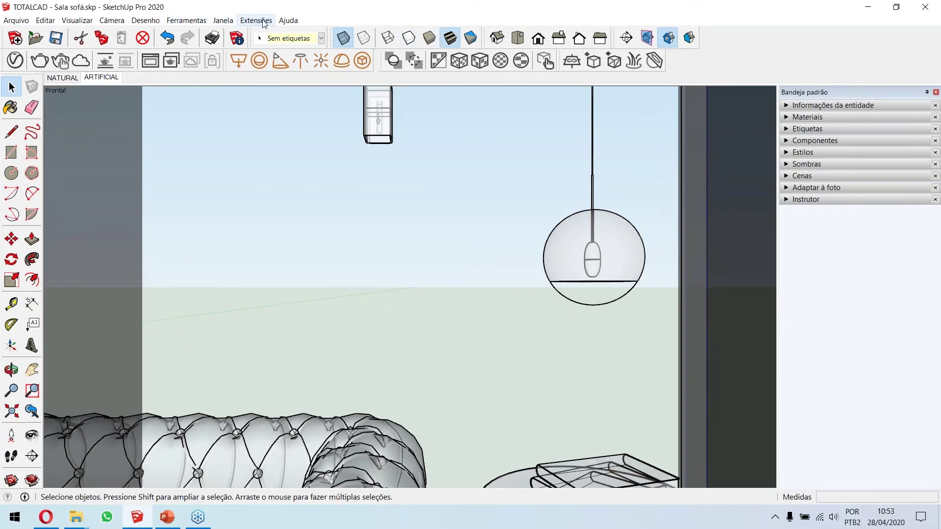
pyautogui.click(199, 20)
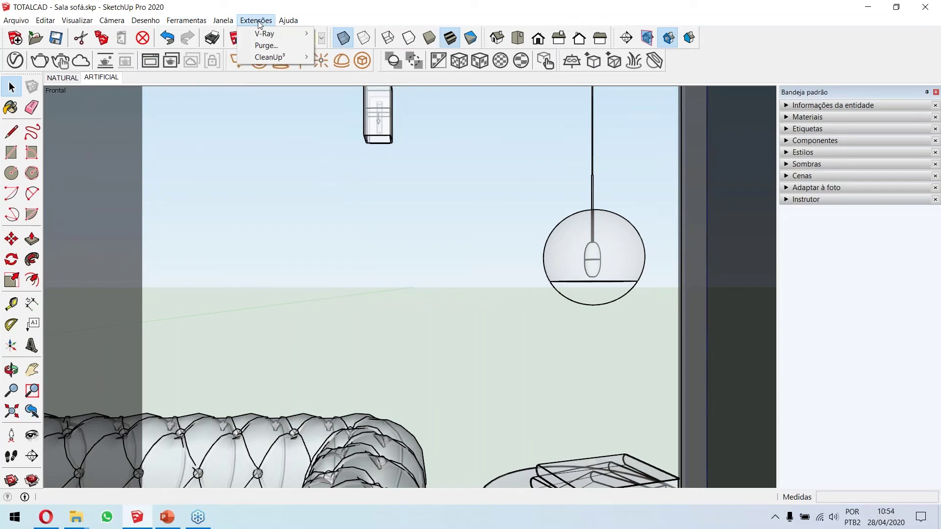
pyautogui.click(224, 21)
pyautogui.click(224, 22)
pyautogui.moveTo(274, 33)
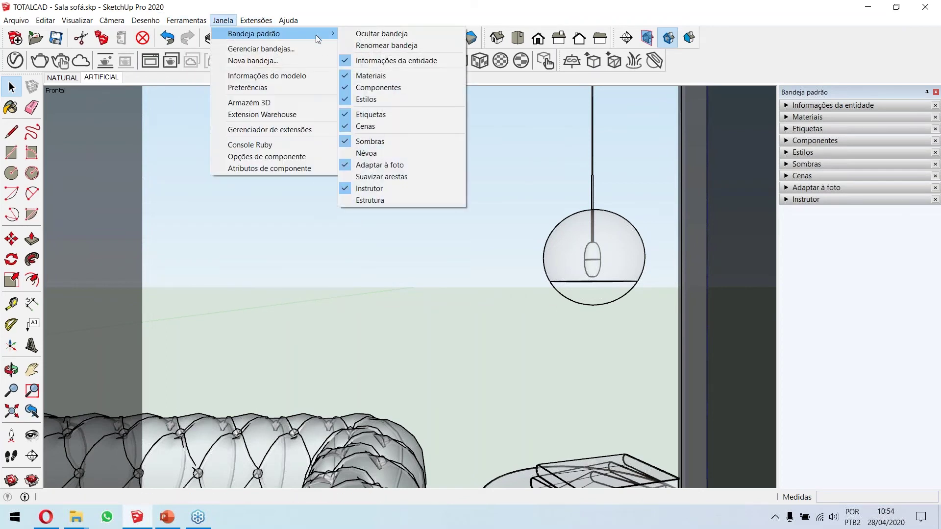
pyautogui.click(387, 201)
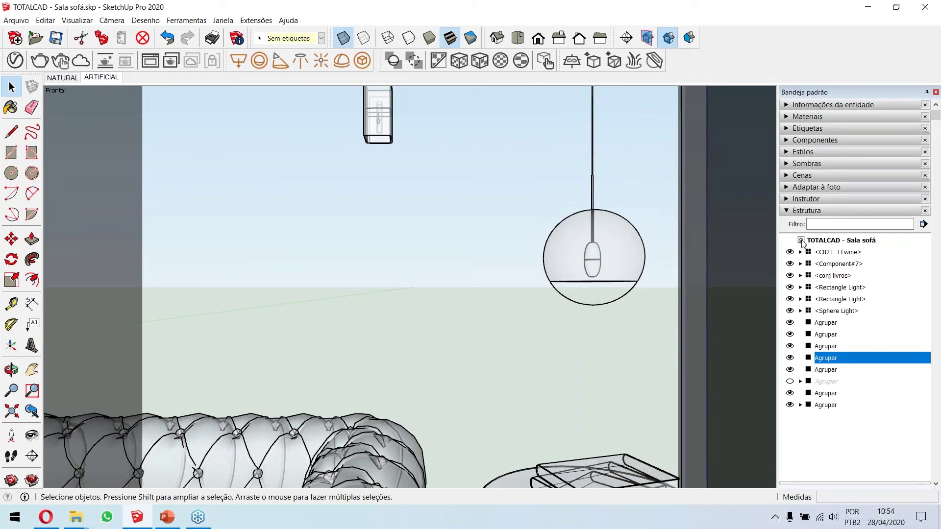
# Convert the bulb part Component#3, nested inside the pendant lamp Component#7, into a V-Ray mesh light and leave component editing.
pyautogui.click(592, 239)
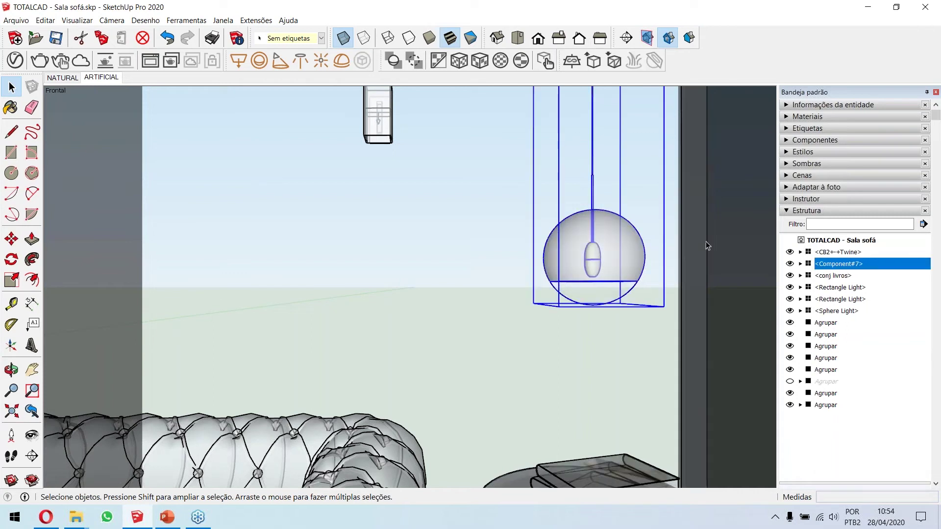
pyautogui.click(801, 264)
pyautogui.click(832, 279)
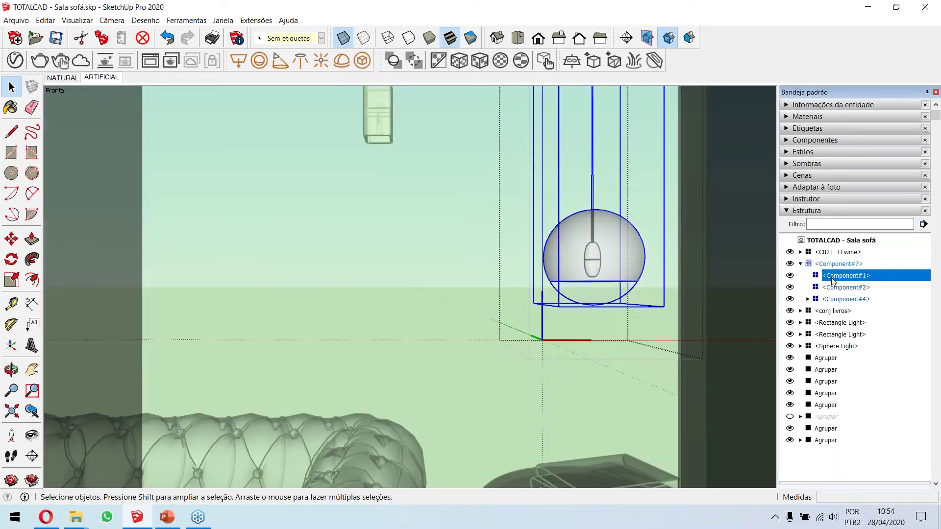
pyautogui.click(842, 290)
pyautogui.click(843, 299)
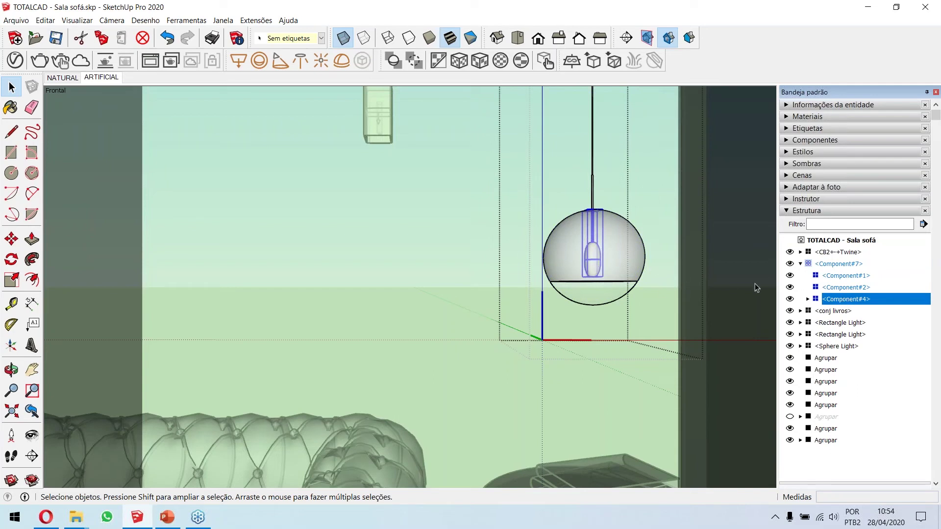
pyautogui.click(808, 299)
pyautogui.click(816, 314)
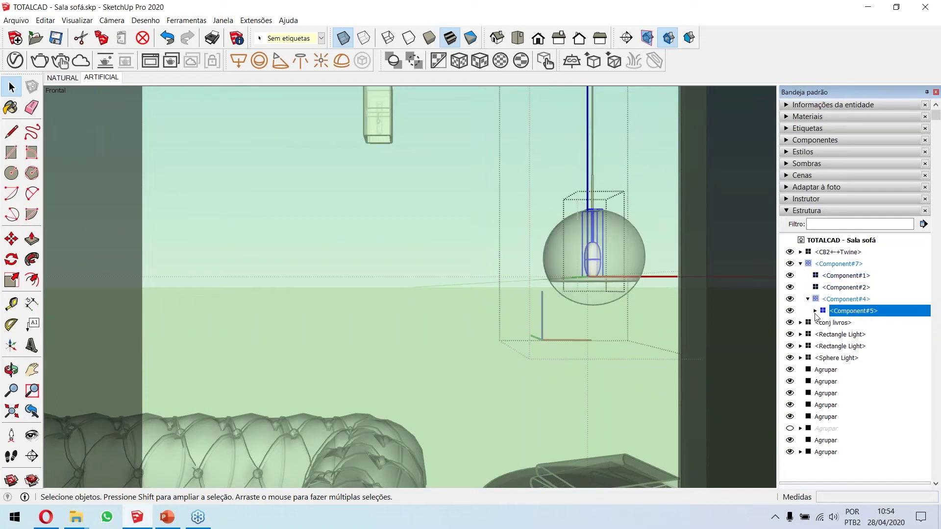
pyautogui.click(815, 312)
pyautogui.click(854, 324)
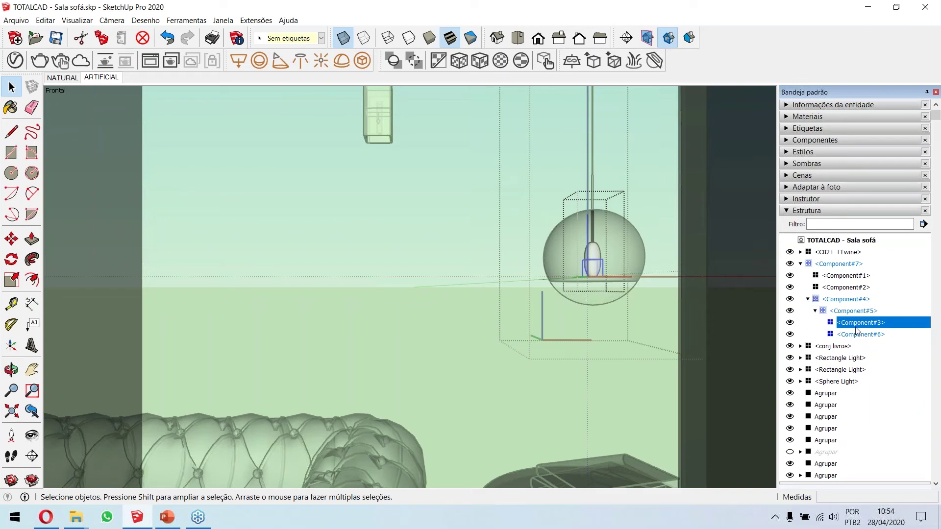
pyautogui.click(361, 61)
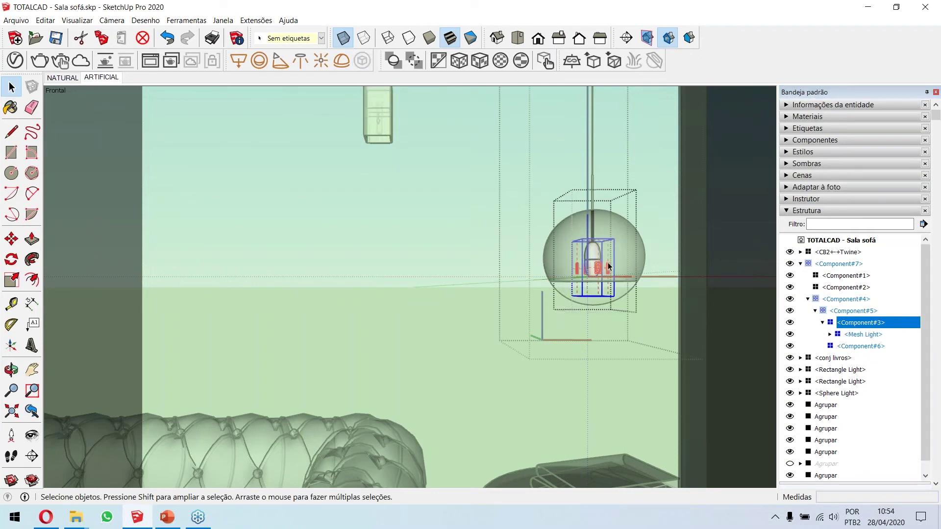
pyautogui.scroll(6, 604, 260)
pyautogui.moveTo(583, 271)
pyautogui.mouseDown(button='middle')
pyautogui.moveTo(475, 263)
pyautogui.moveTo(387, 284)
pyautogui.moveTo(435, 322)
pyautogui.moveTo(574, 247)
pyautogui.moveTo(581, 284)
pyautogui.mouseUp(button='middle')
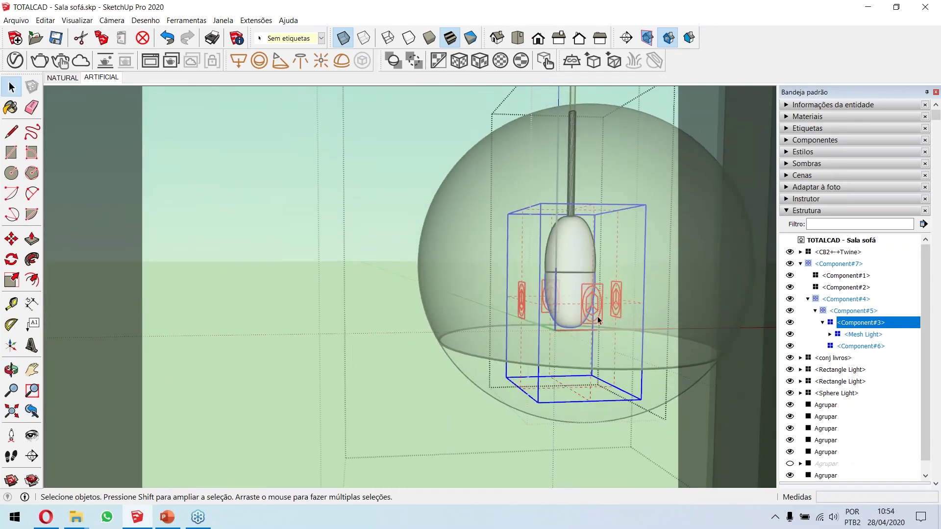
pyautogui.click(298, 211)
pyautogui.moveTo(563, 245); pyautogui.dragTo(441, 248, button='middle')
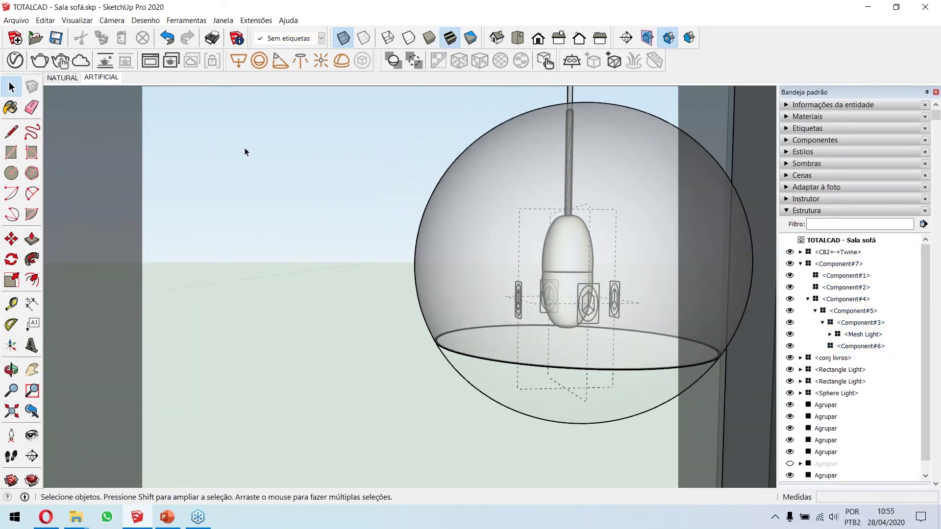
# Restore the ARTIFICIAL scene view and render it with V-Ray.
pyautogui.click(105, 78)
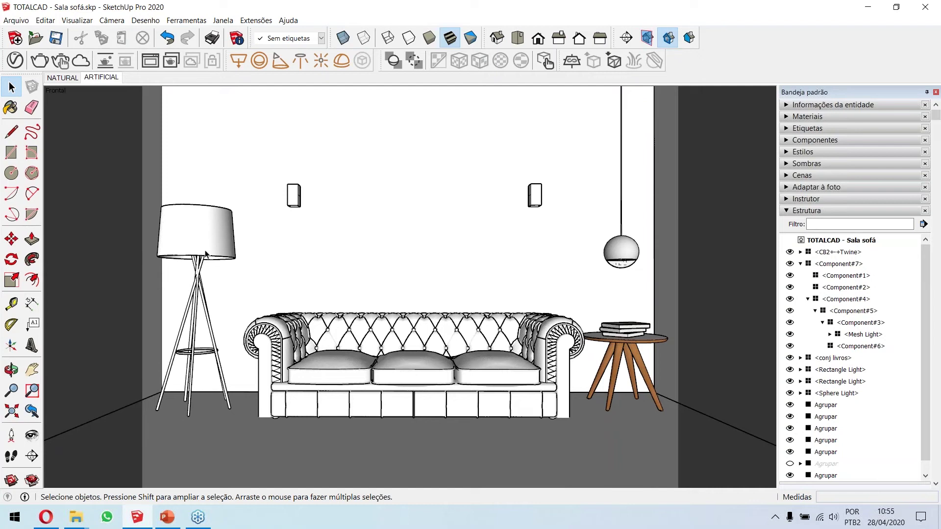
pyautogui.click(40, 60)
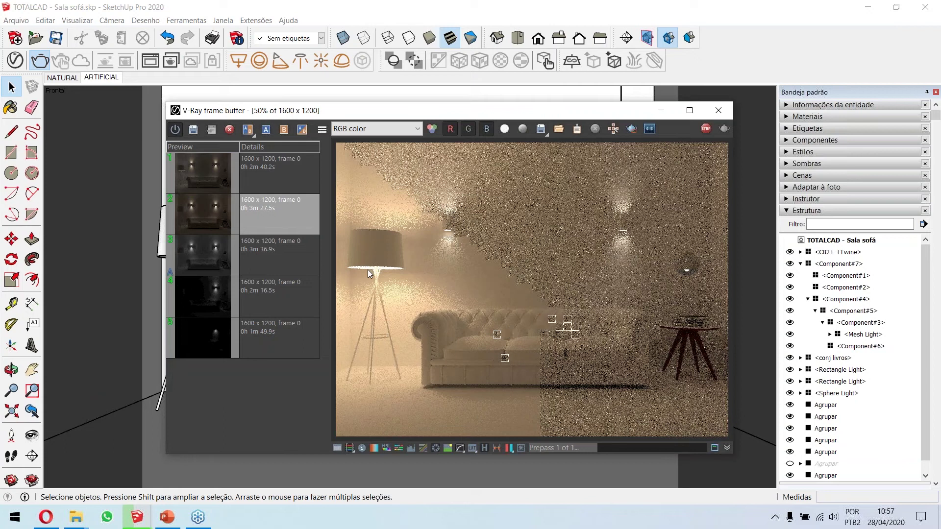
pyautogui.click(931, 313)
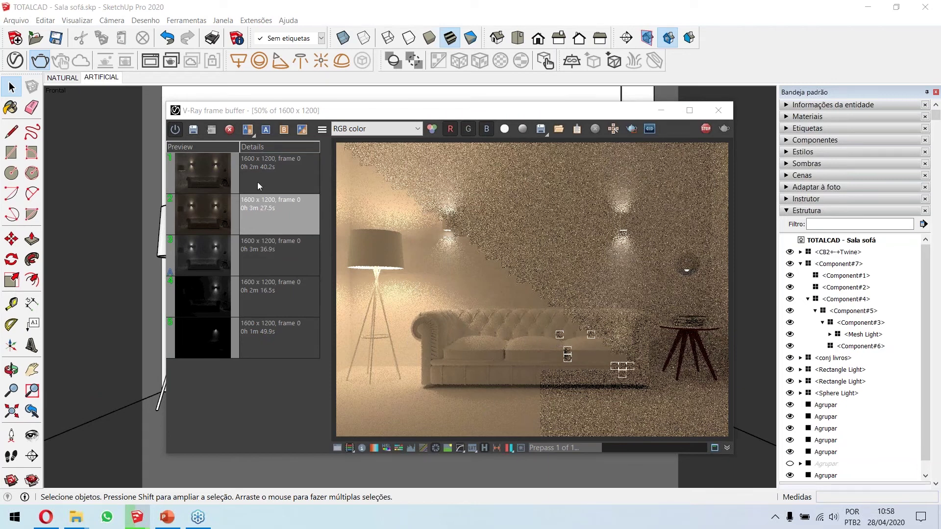
# Compare the current render with the most recent saved render, set as image A, by sweeping the divider across the frame.
pyautogui.click(270, 171)
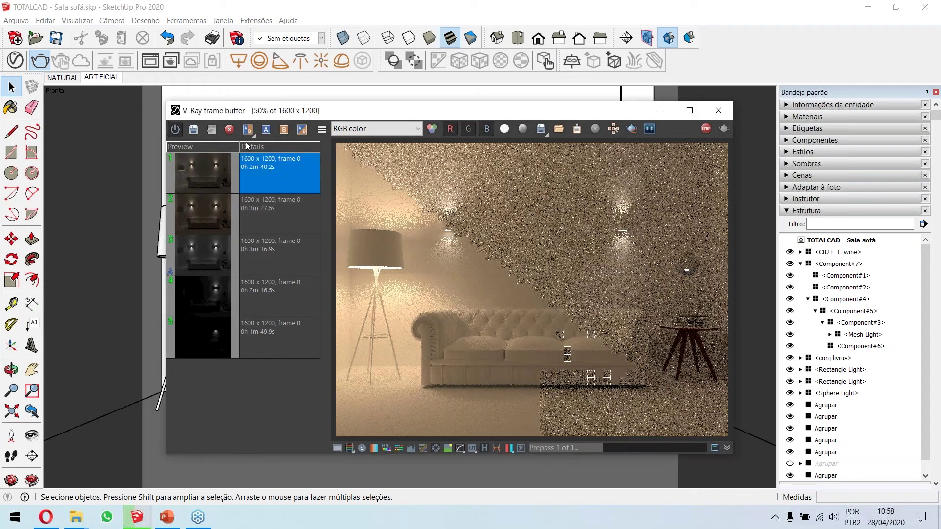
pyautogui.click(266, 129)
pyautogui.click(247, 130)
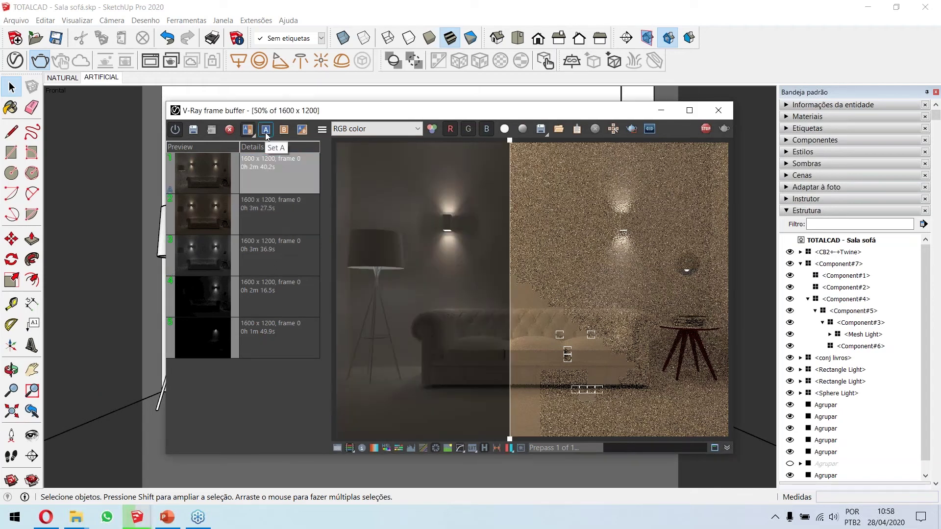
pyautogui.moveTo(510, 269); pyautogui.dragTo(731, 269)
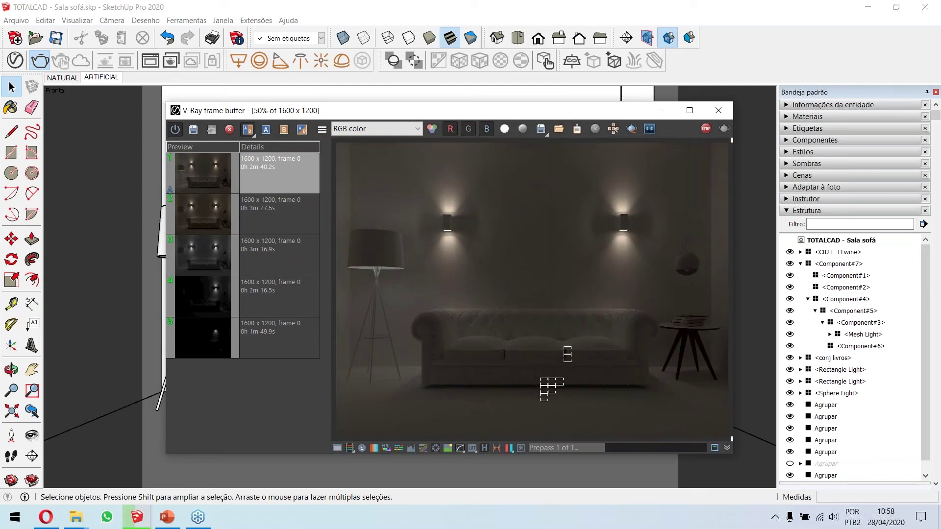
pyautogui.moveTo(731, 283); pyautogui.dragTo(344, 296)
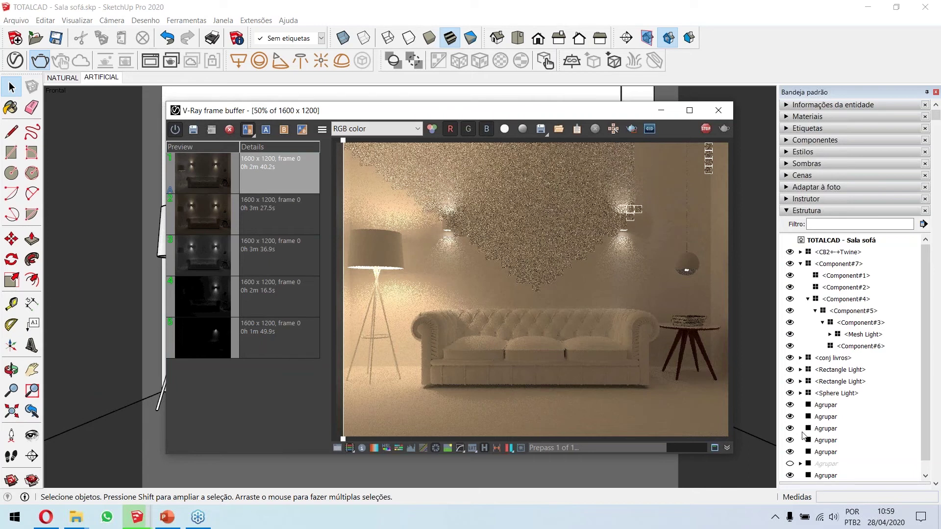
pyautogui.click(939, 310)
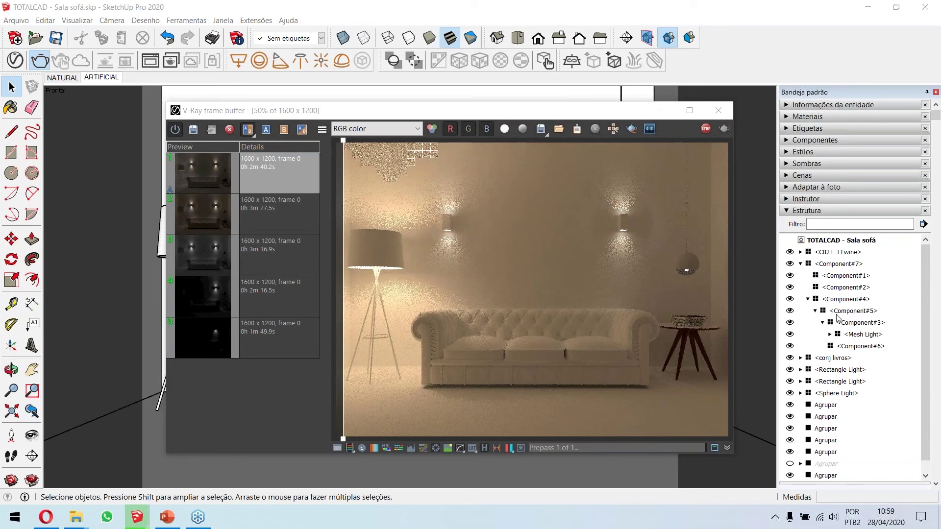
# Review the V-Ray render quality and global illumination settings, examine the finished render and close the frame buffer.
pyautogui.click(14, 61)
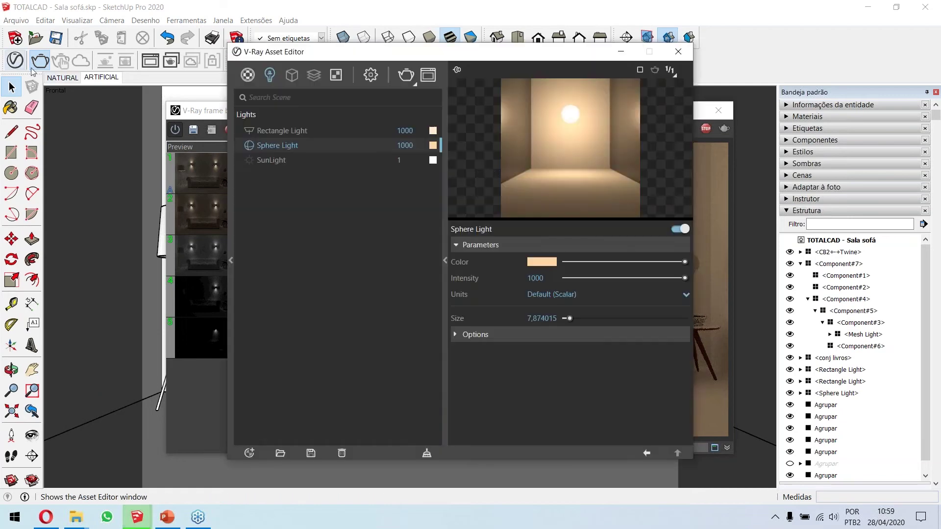
pyautogui.click(371, 75)
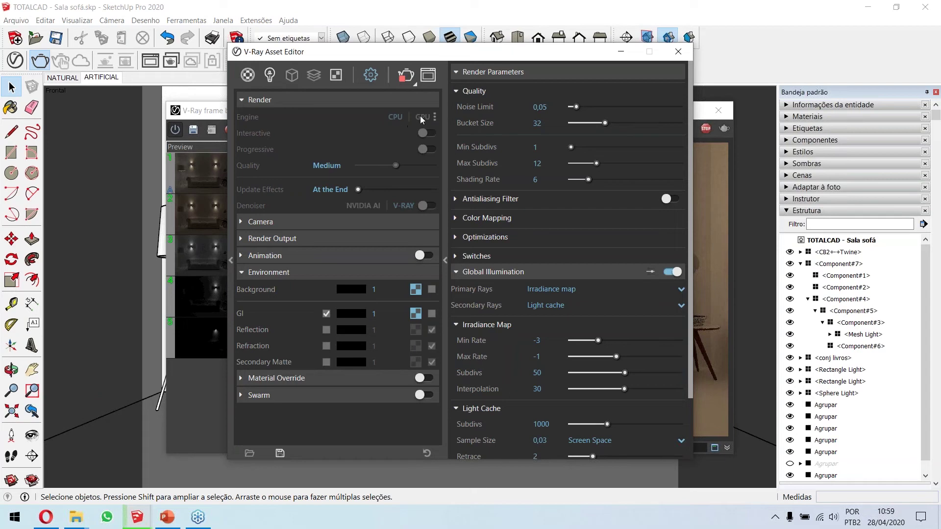
pyautogui.click(678, 52)
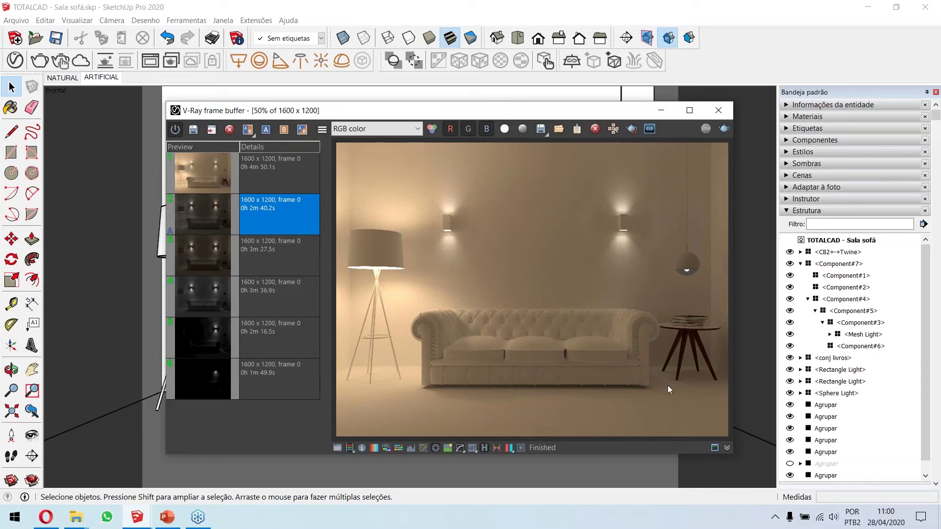
pyautogui.click(937, 312)
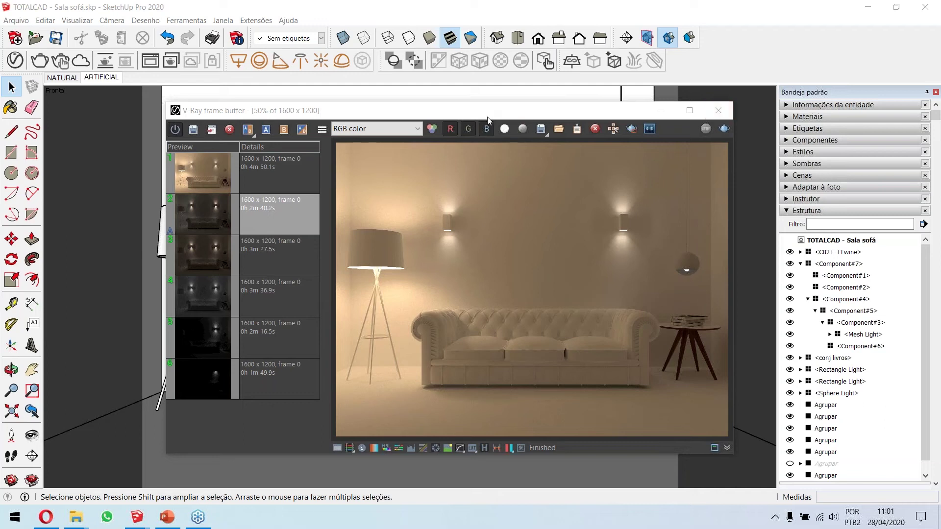
pyautogui.moveTo(487, 115); pyautogui.dragTo(470, 95)
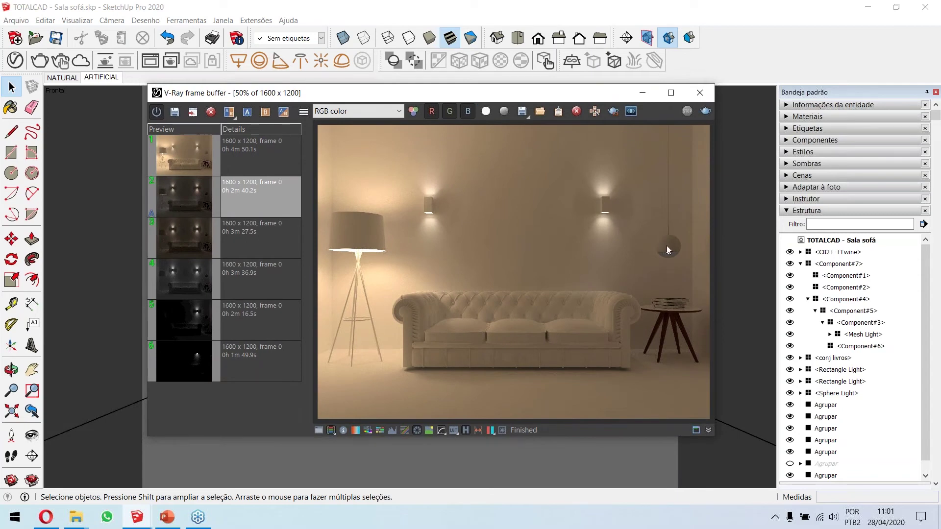
pyautogui.click(699, 93)
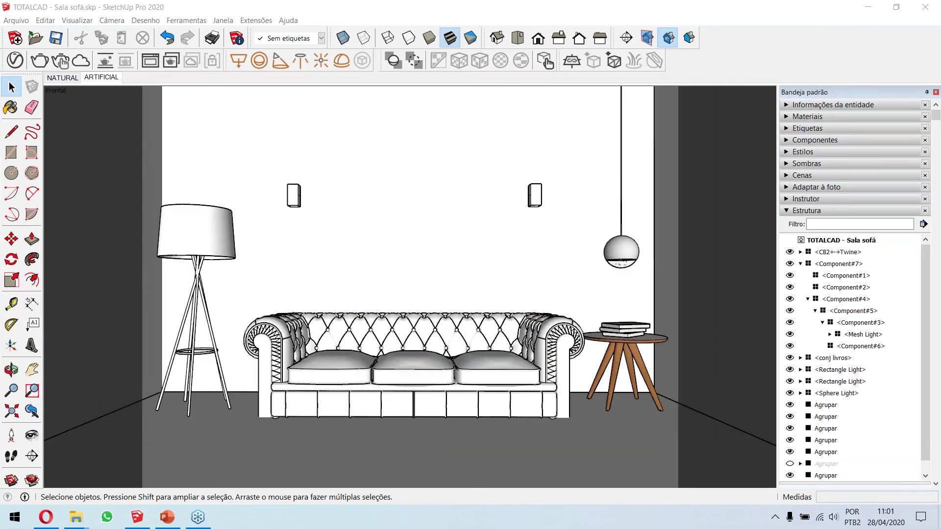
# Rename the Rectangle Light as Arandelas in the V-Ray light list.
pyautogui.click(14, 60)
pyautogui.click(270, 74)
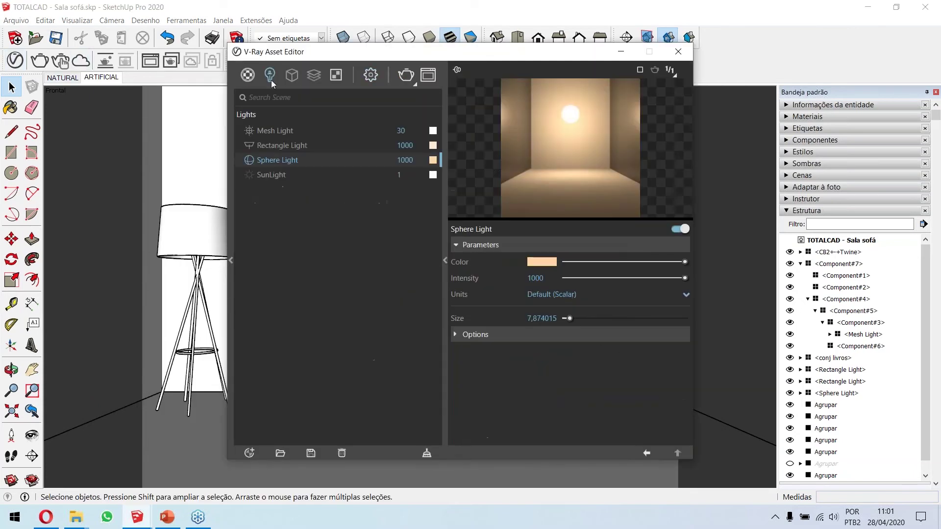
pyautogui.click(276, 131)
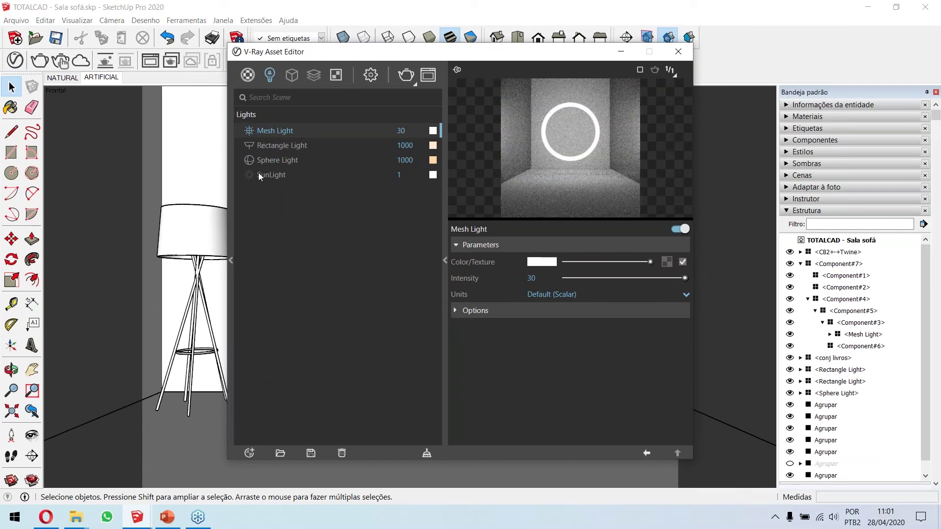
pyautogui.click(274, 146)
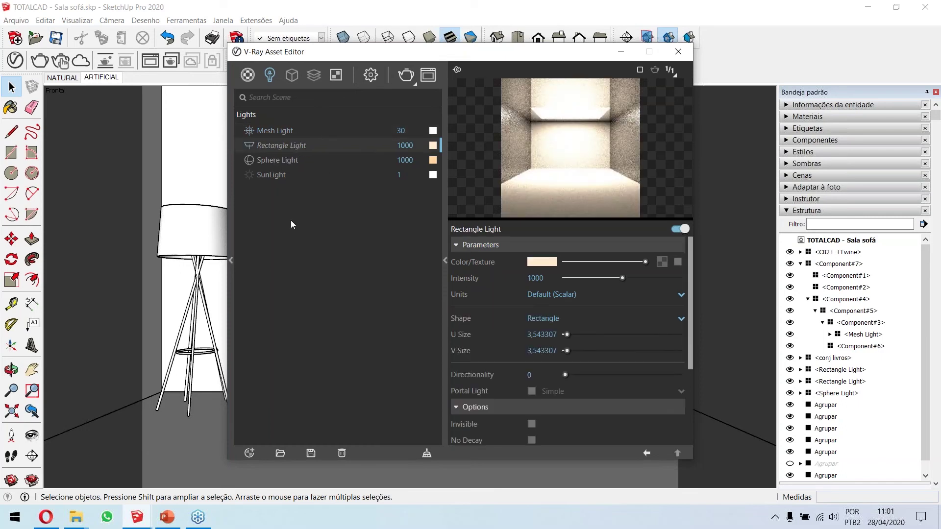
pyautogui.rightClick(266, 147)
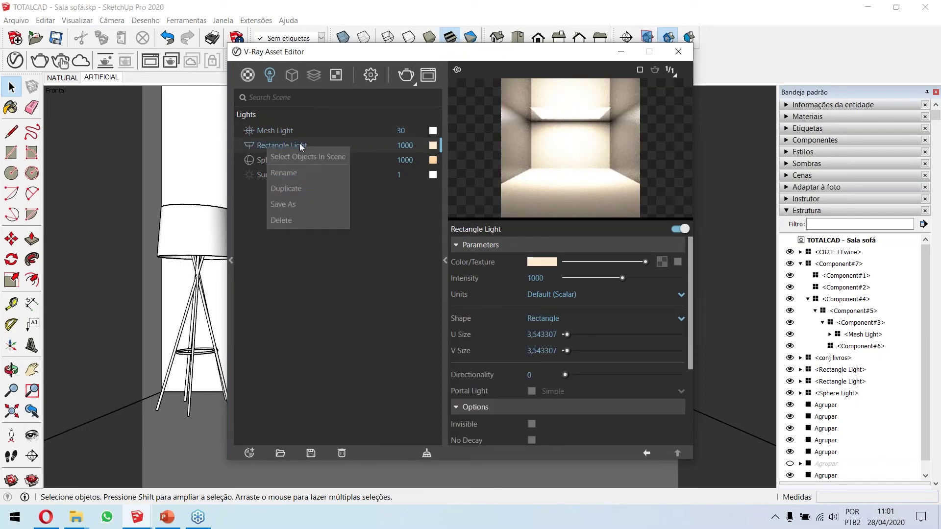
pyautogui.click(284, 173)
pyautogui.hotkey('ctrl', 'a')
pyautogui.write('Arandelas')
pyautogui.press('Return')
# Rename the Sphere Light as Cupula and the Mesh Light as Pendente.
pyautogui.doubleClick(289, 159)
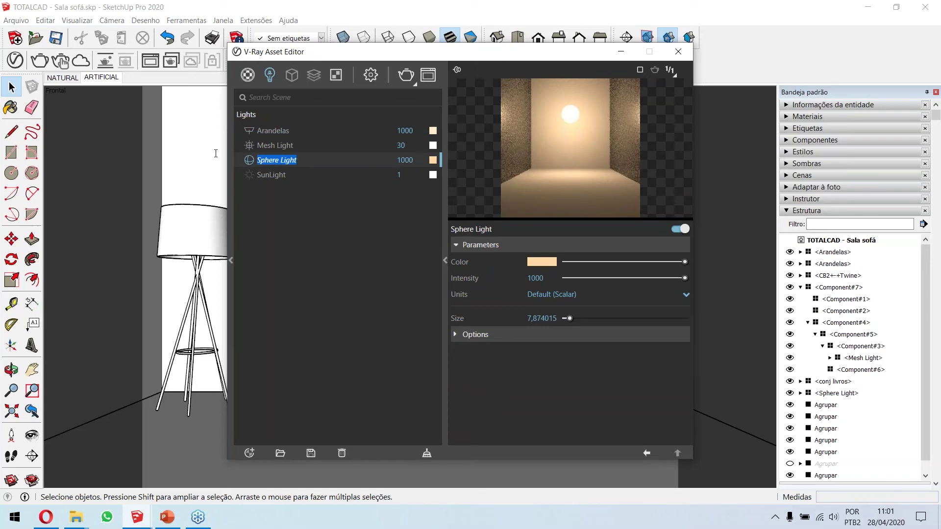
pyautogui.write('Cupula')
pyautogui.press('Return')
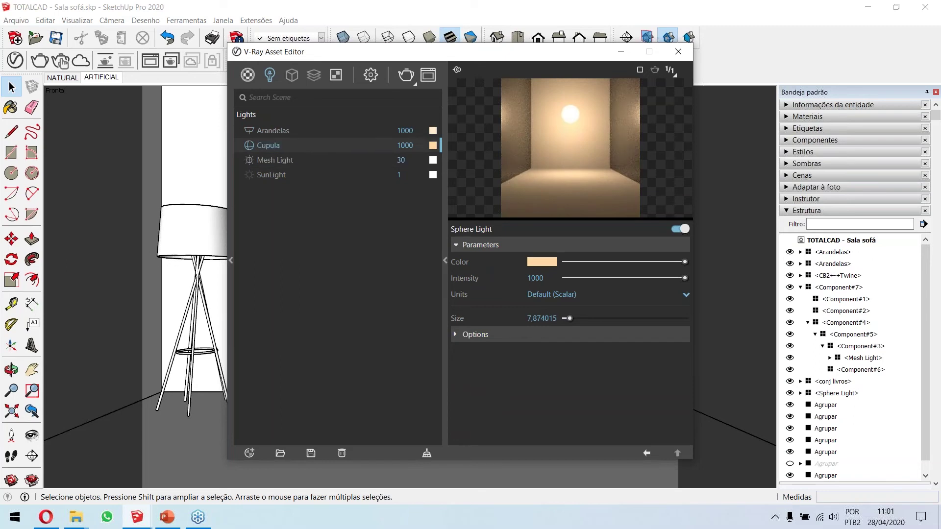
pyautogui.doubleClick(264, 160)
pyautogui.write('Pendente')
pyautogui.press('Return')
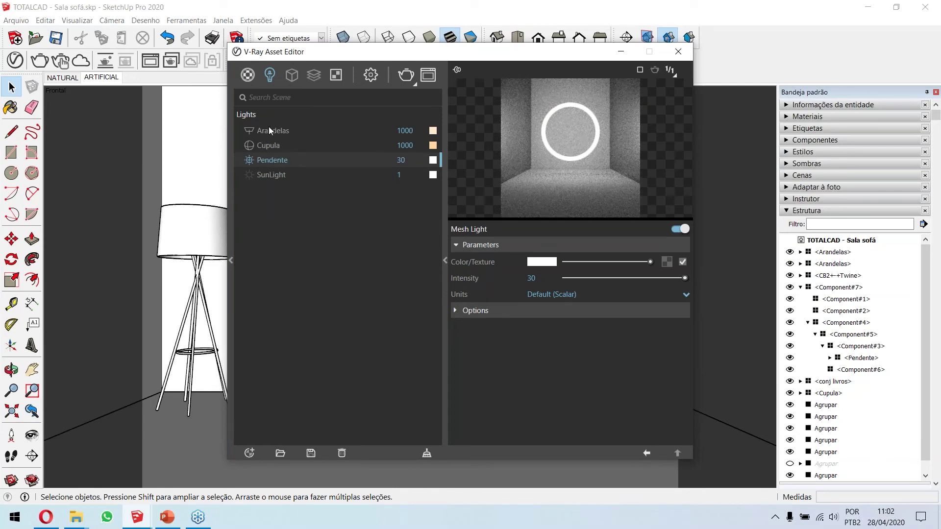
# Set the Pendente light's intensity to 750 and close the Asset Editor.
pyautogui.doubleClick(399, 159)
pyautogui.write('750')
pyautogui.press('Return')
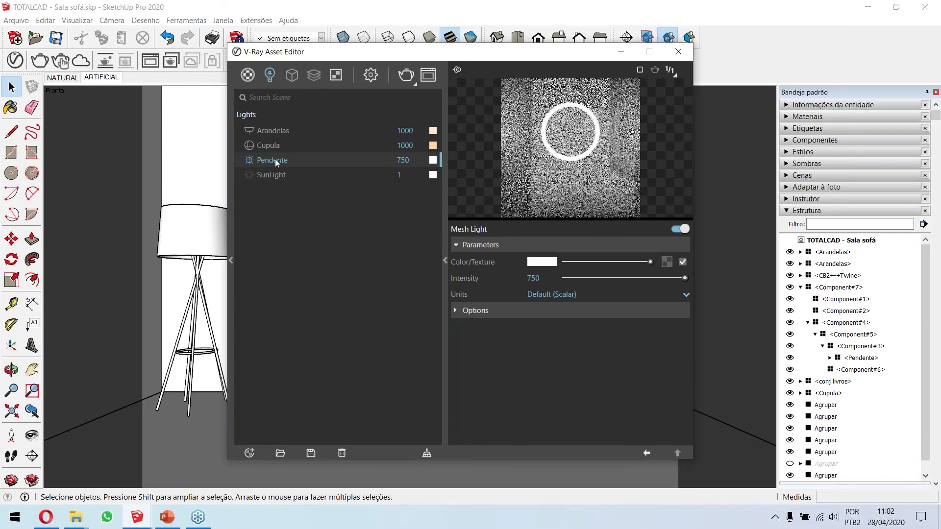
pyautogui.click(675, 55)
pyautogui.scroll(-5, 407, 229)
pyautogui.moveTo(406, 228); pyautogui.dragTo(379, 283, button='middle')
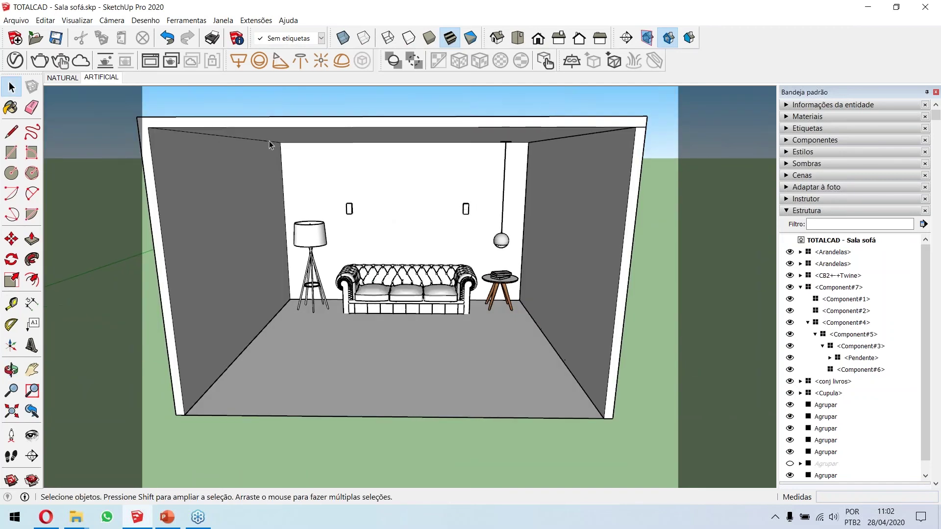
# Draw a V-Ray Rectangle Light covering most of the room's floor and flip it vertically so it shines downward.
pyautogui.click(239, 60)
pyautogui.click(290, 319)
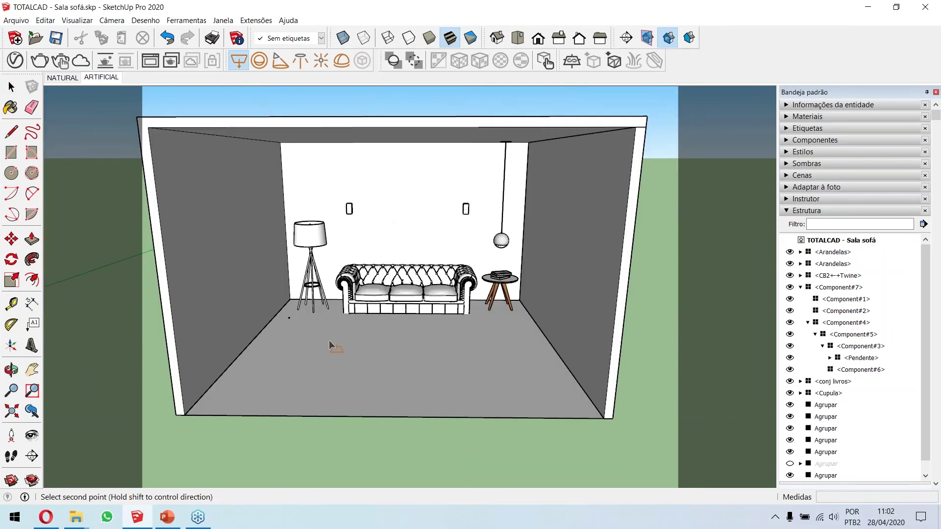
pyautogui.click(582, 413)
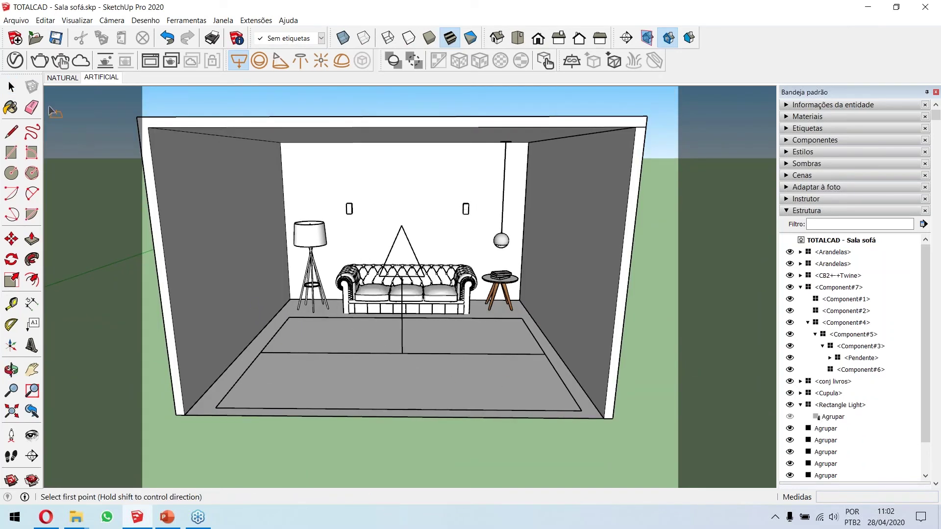
pyautogui.click(11, 87)
pyautogui.rightClick(406, 354)
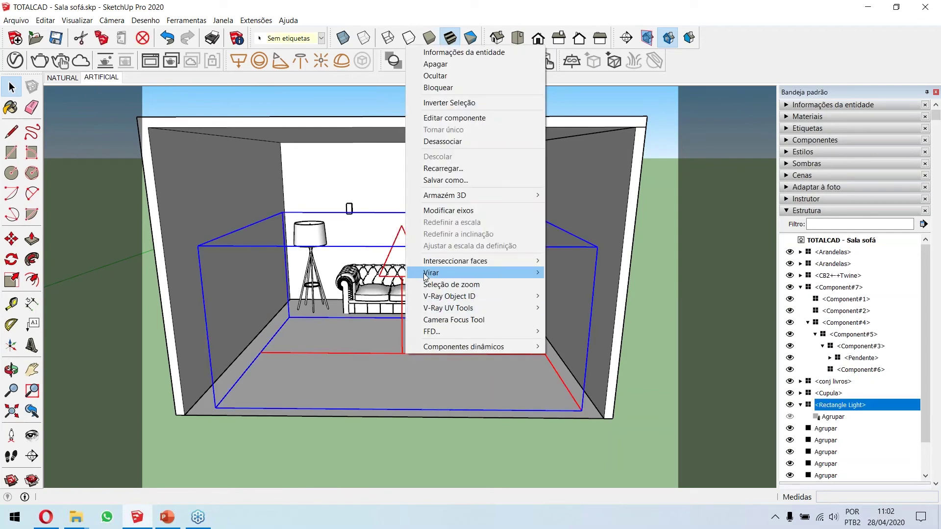
pyautogui.moveTo(490, 273)
pyautogui.click(566, 289)
# Move the new Rectangle Light up 1 m to just below the ceiling, then restore the ARTIFICIAL scene view.
pyautogui.moveTo(568, 298); pyautogui.dragTo(562, 235, button='middle')
pyautogui.press('m')
pyautogui.click(561, 235)
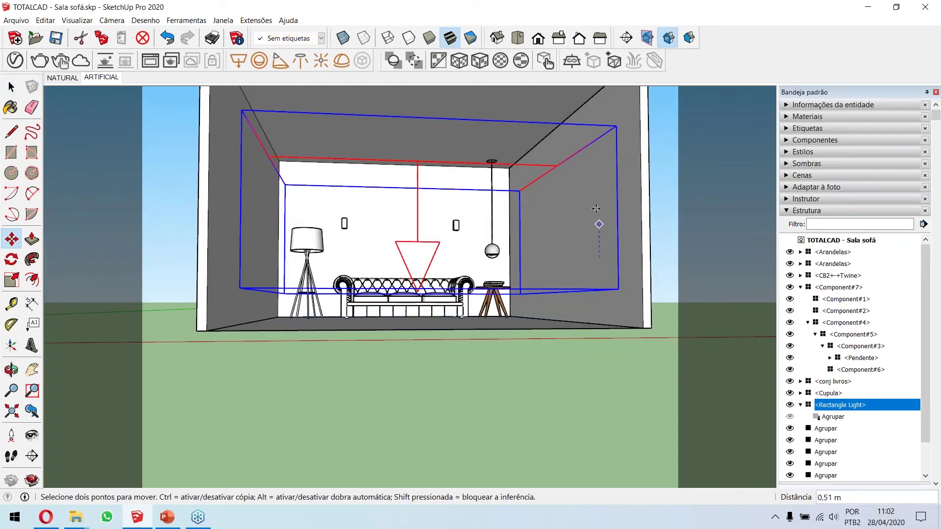
pyautogui.write('1')
pyautogui.press('Return')
pyautogui.moveTo(596, 208); pyautogui.dragTo(56, 111, button='middle')
pyautogui.click(11, 86)
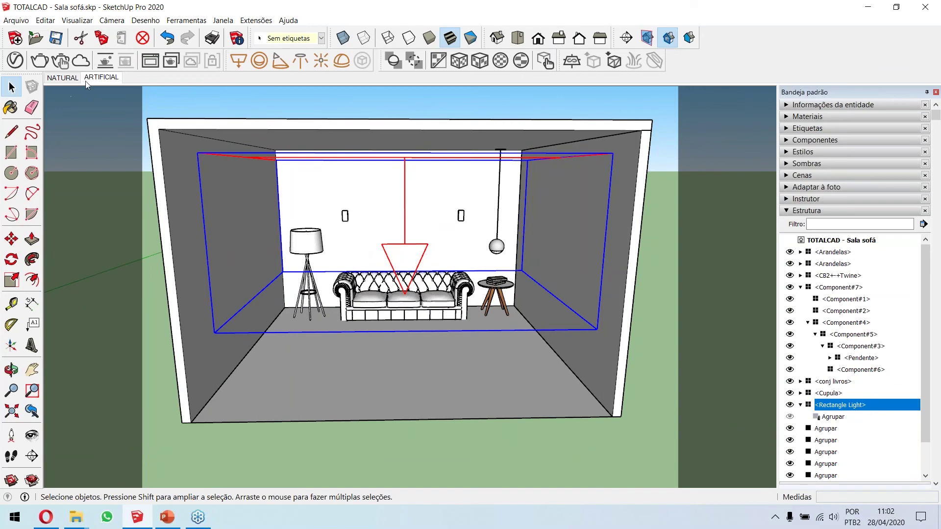
pyautogui.click(89, 79)
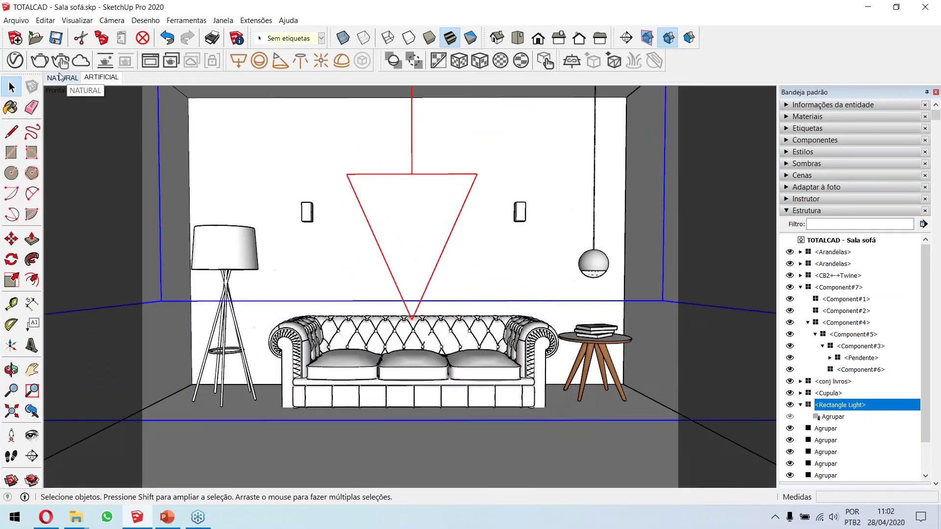
# Set the Rectangle Light's intensity to 5 in the V-Ray Asset Editor and start a new render.
pyautogui.click(150, 60)
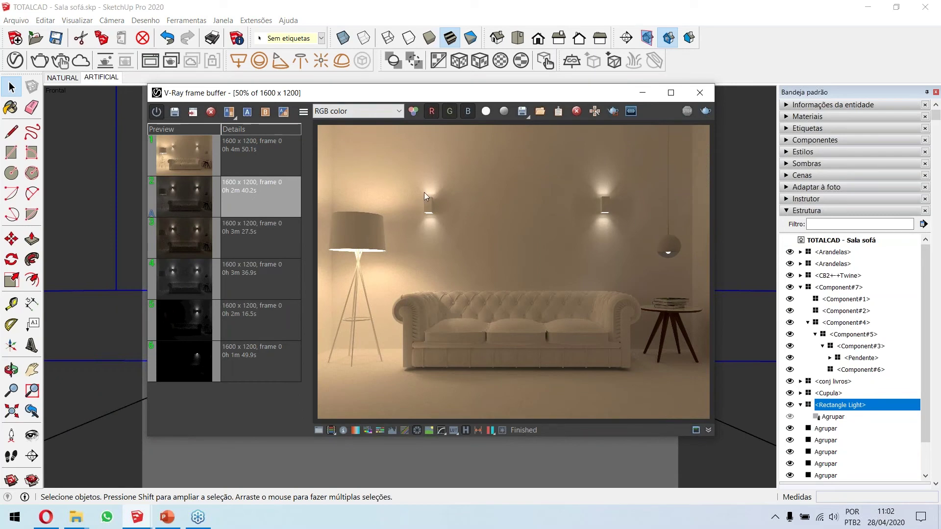
pyautogui.click(700, 92)
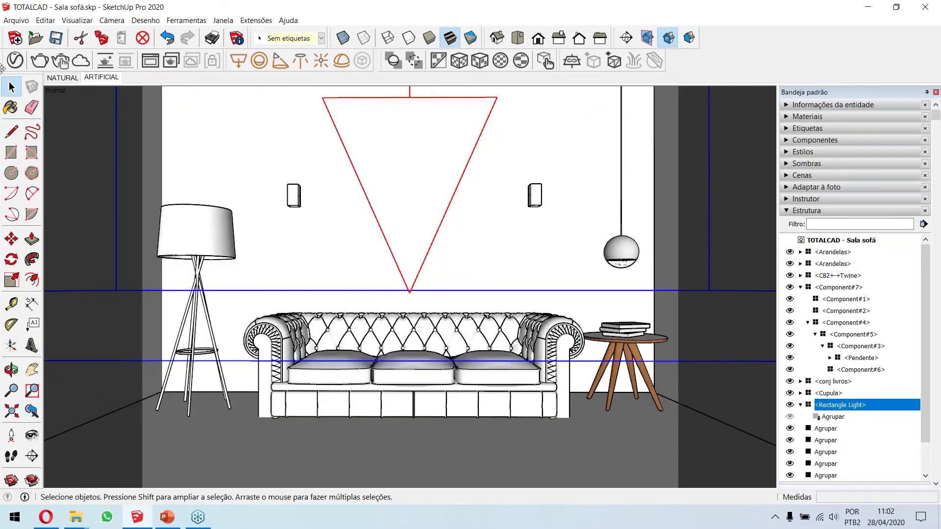
pyautogui.click(15, 60)
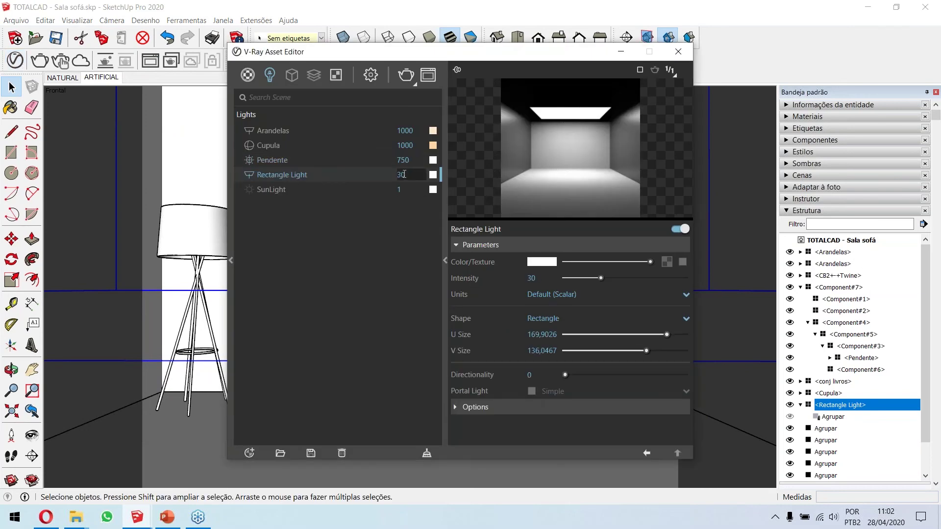
pyautogui.write('5')
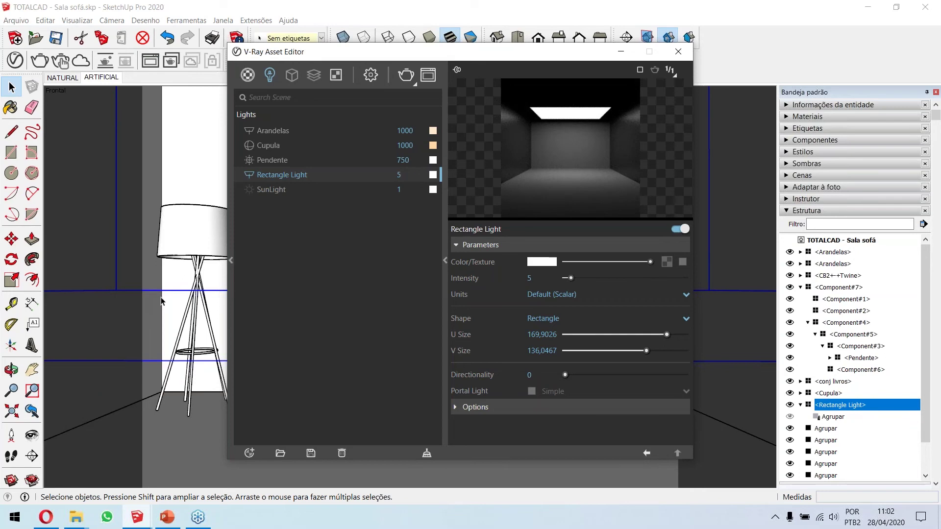
pyautogui.click(407, 75)
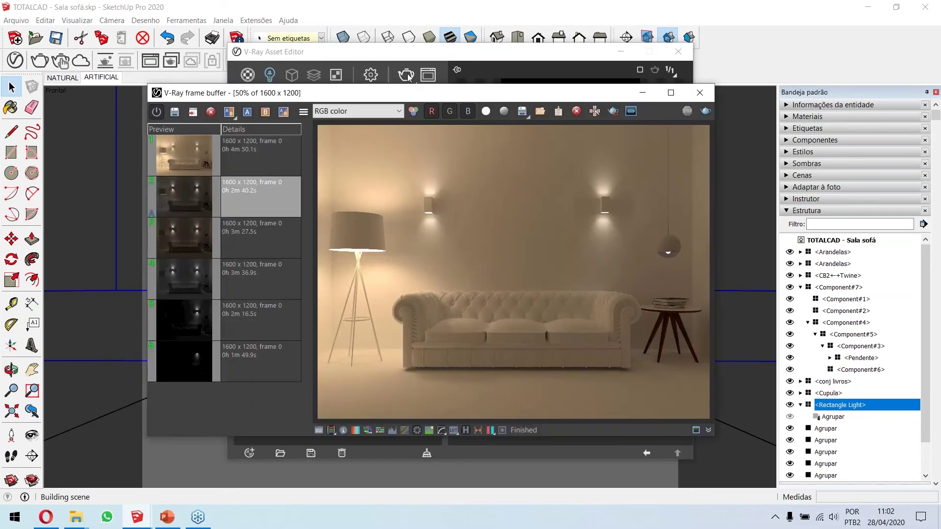
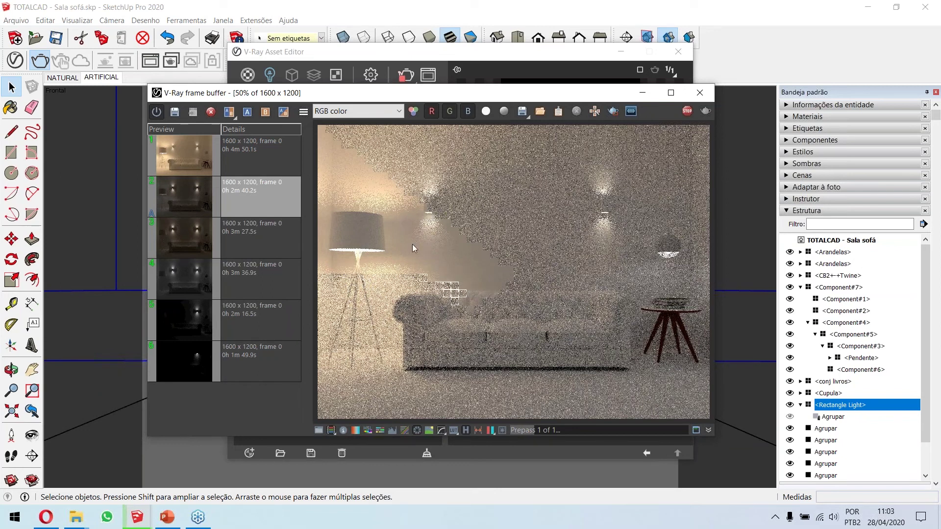
# Compare the running render with the first and fourth renders in the history, then turn the A/B comparison off.
pyautogui.click(244, 161)
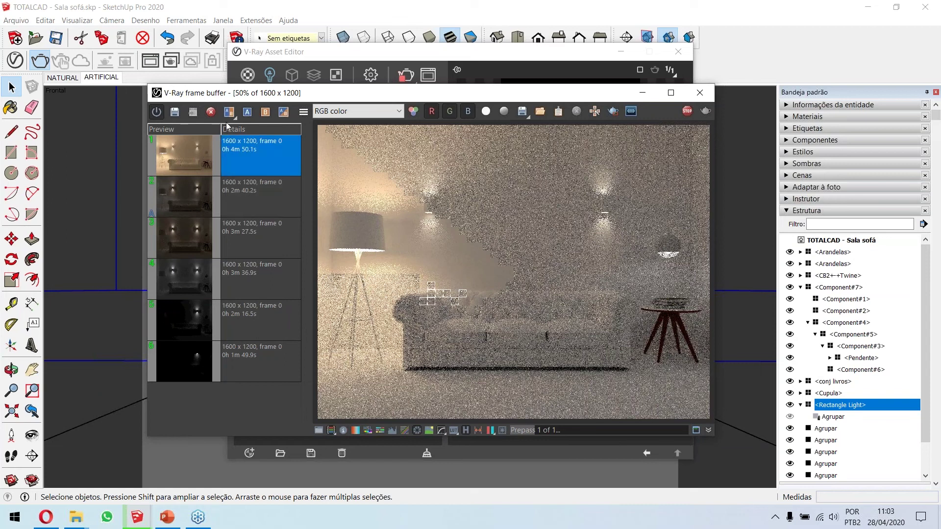
pyautogui.click(247, 112)
pyautogui.moveTo(323, 183); pyautogui.dragTo(516, 208)
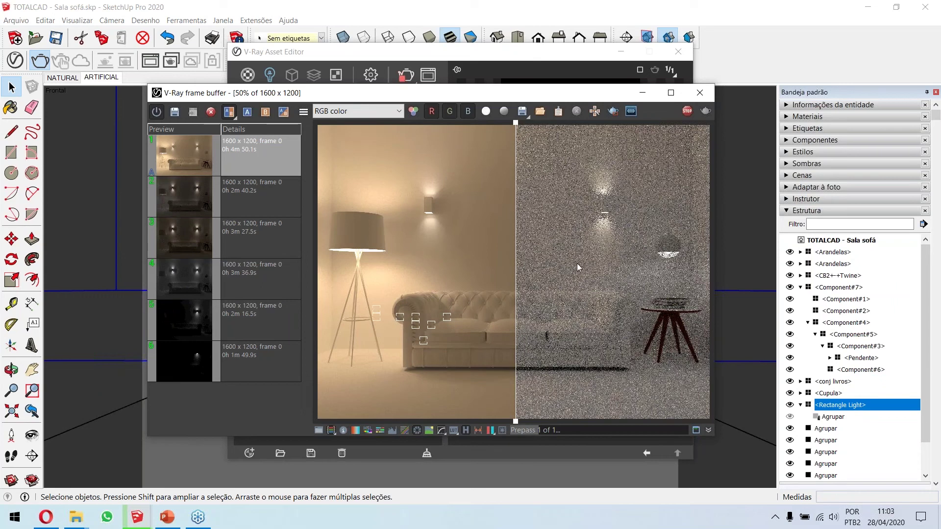
pyautogui.click(255, 281)
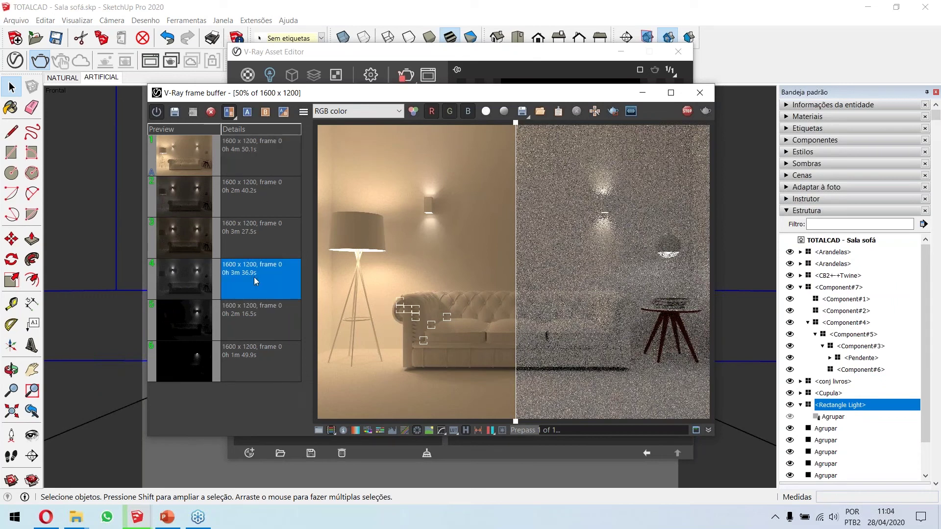
pyautogui.click(247, 112)
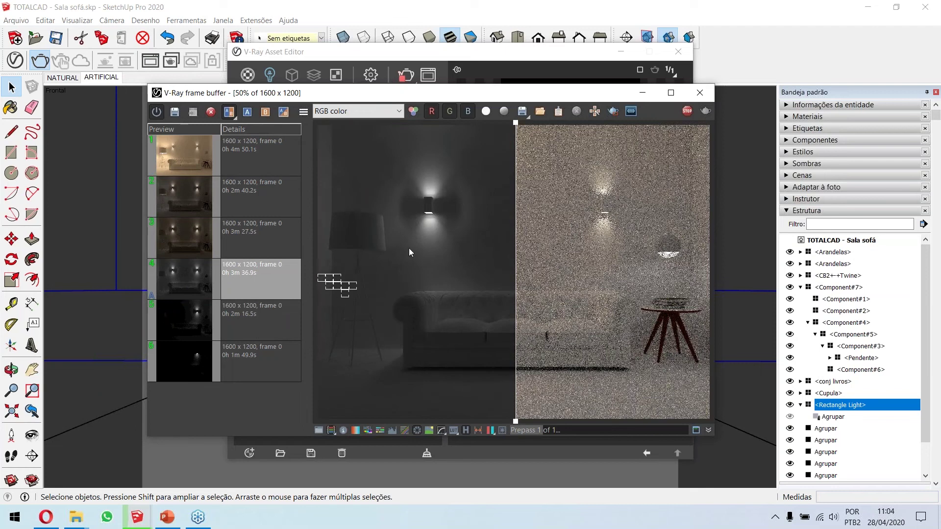
pyautogui.click(248, 169)
pyautogui.click(247, 112)
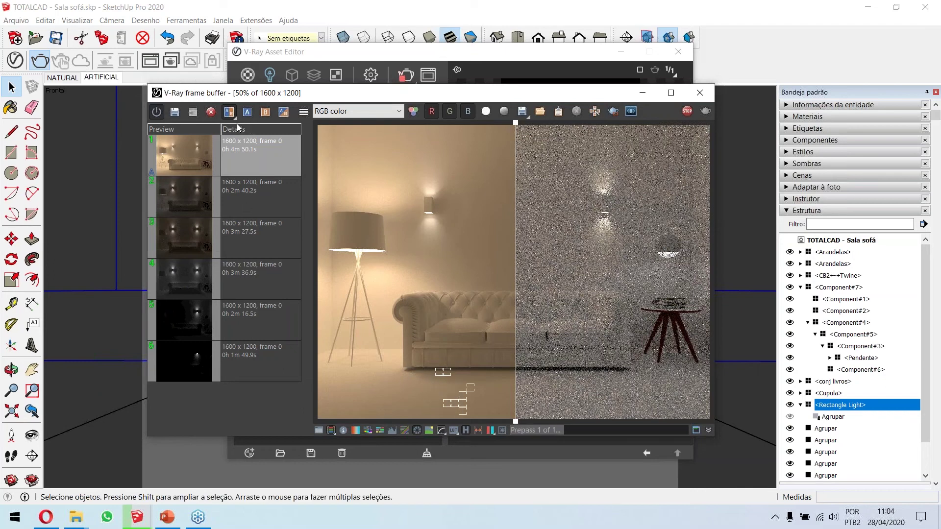
pyautogui.click(229, 113)
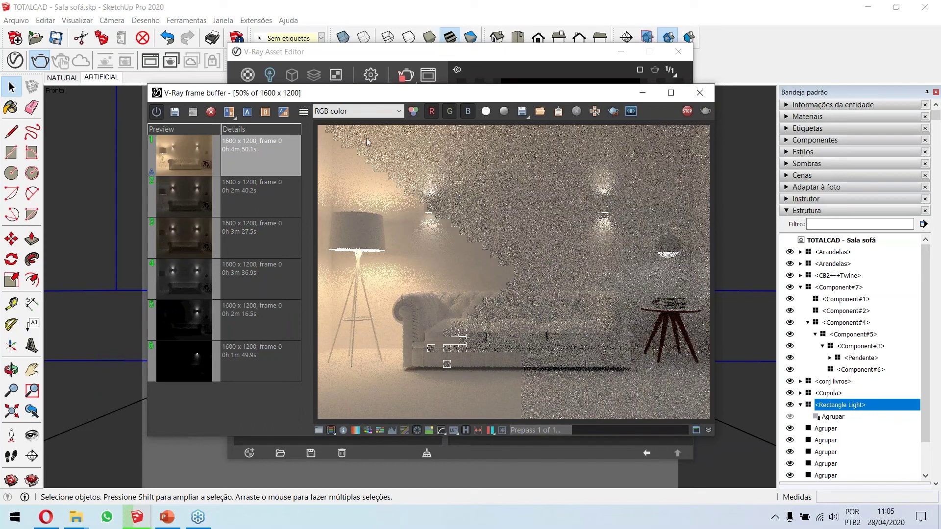
# Check the render settings, then compare the first saved render with the running one at 100% around the floor lamp.
pyautogui.click(364, 64)
pyautogui.click(370, 76)
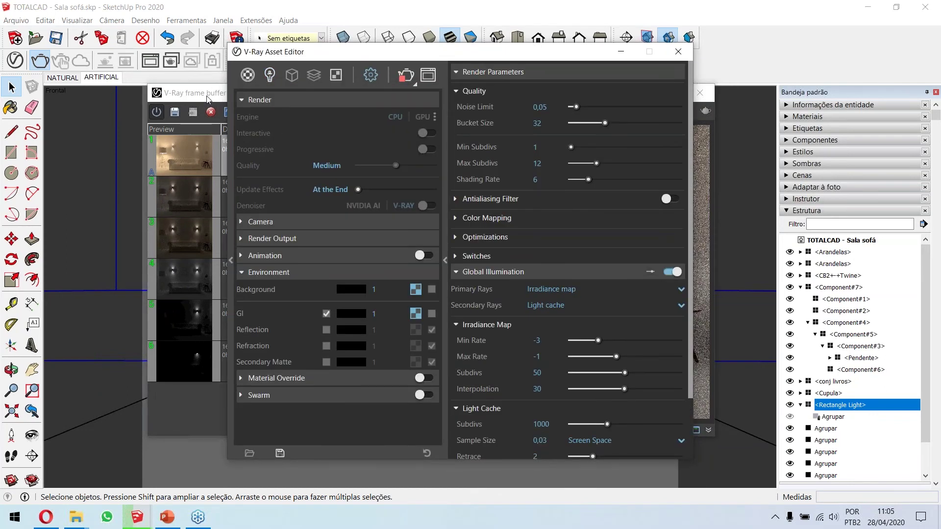
pyautogui.click(208, 98)
pyautogui.click(236, 152)
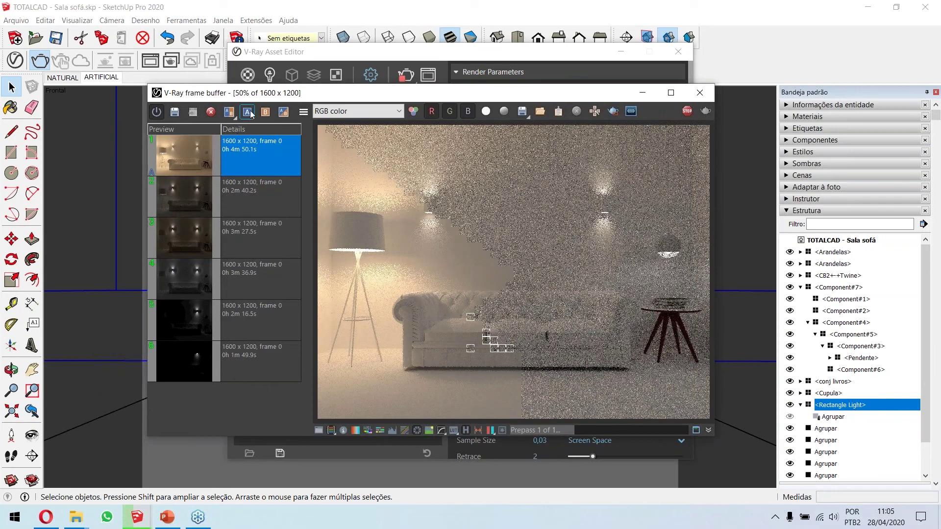
pyautogui.click(247, 111)
pyautogui.click(248, 153)
pyautogui.click(247, 112)
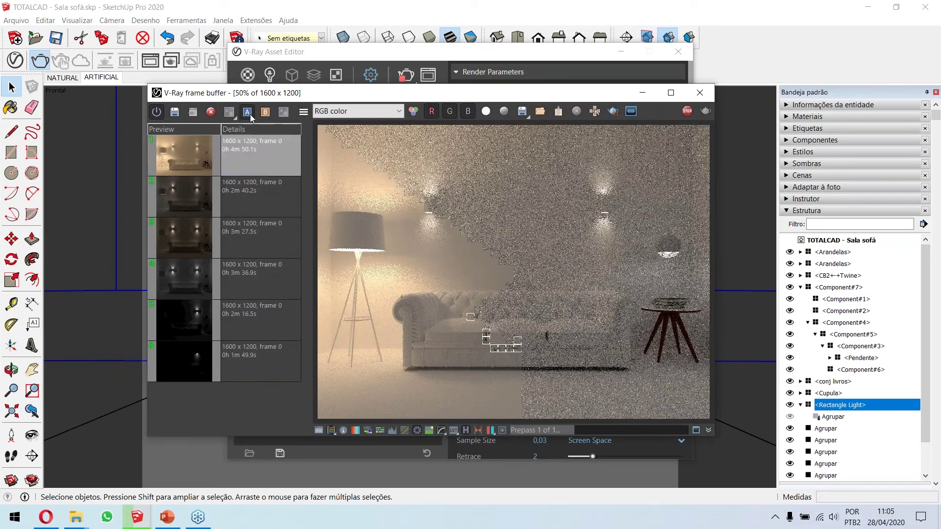
pyautogui.doubleClick(410, 255)
pyautogui.moveTo(525, 419); pyautogui.dragTo(435, 422)
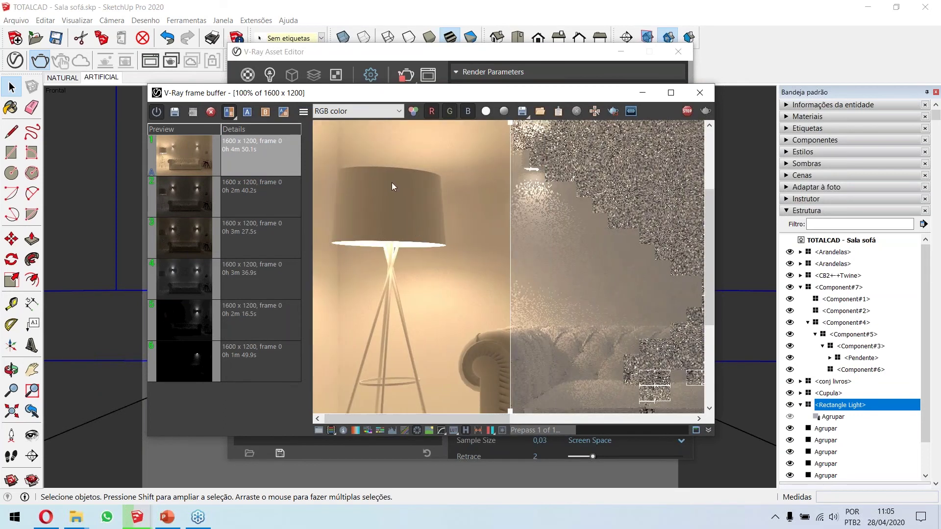
pyautogui.moveTo(510, 239); pyautogui.dragTo(631, 254)
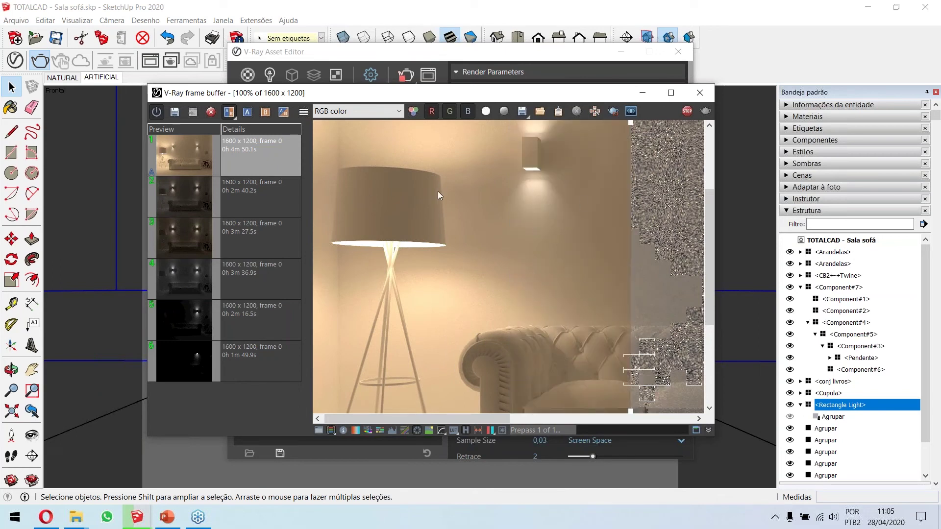
# Check the Quality setting, examine the wall sconce's light up close, compare the whole image and end the comparison.
pyautogui.click(368, 53)
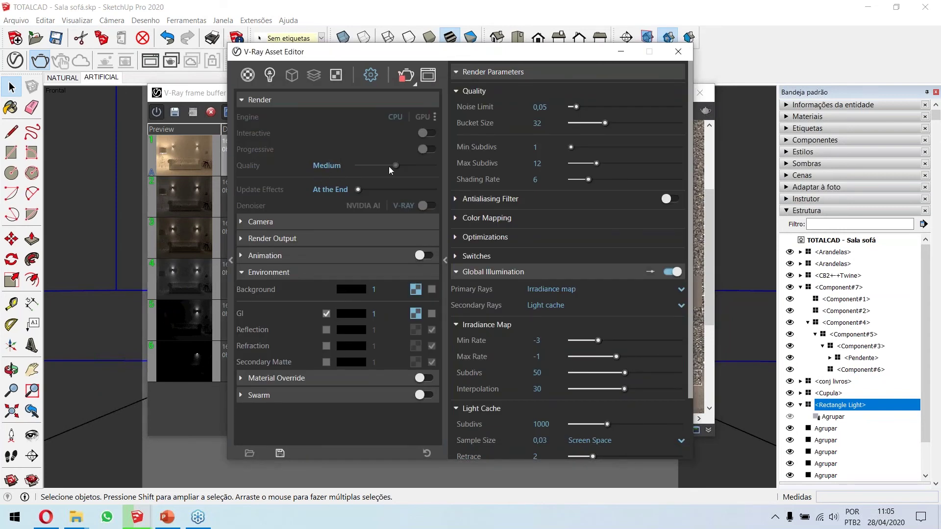
pyautogui.click(193, 94)
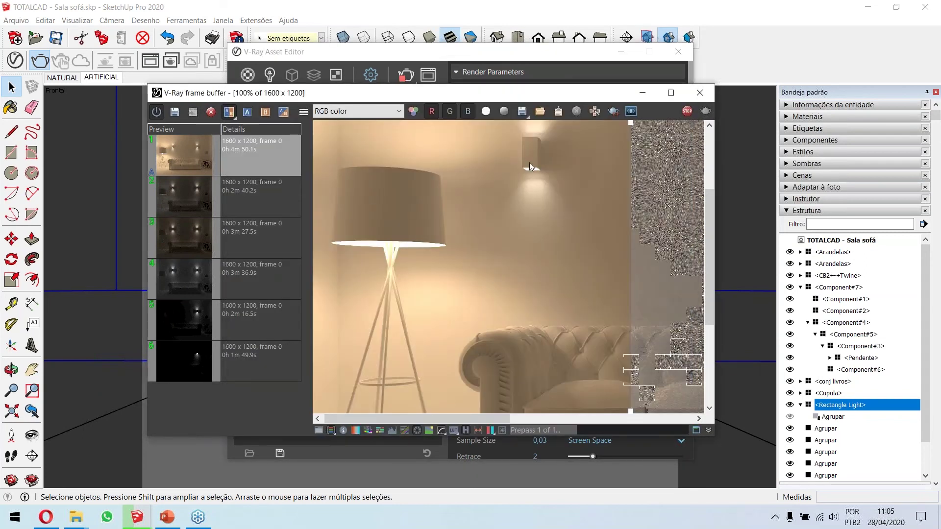
pyautogui.scroll(1, 529, 162)
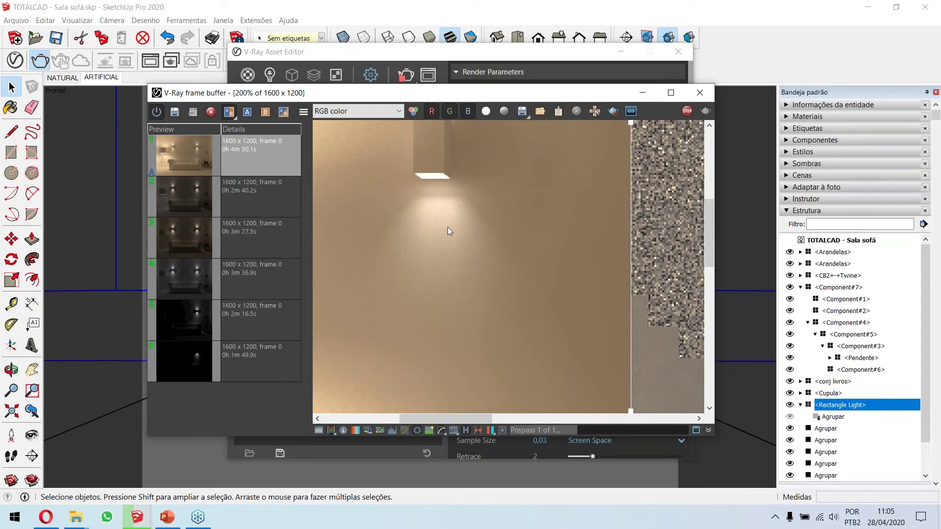
pyautogui.scroll(-1, 504, 245)
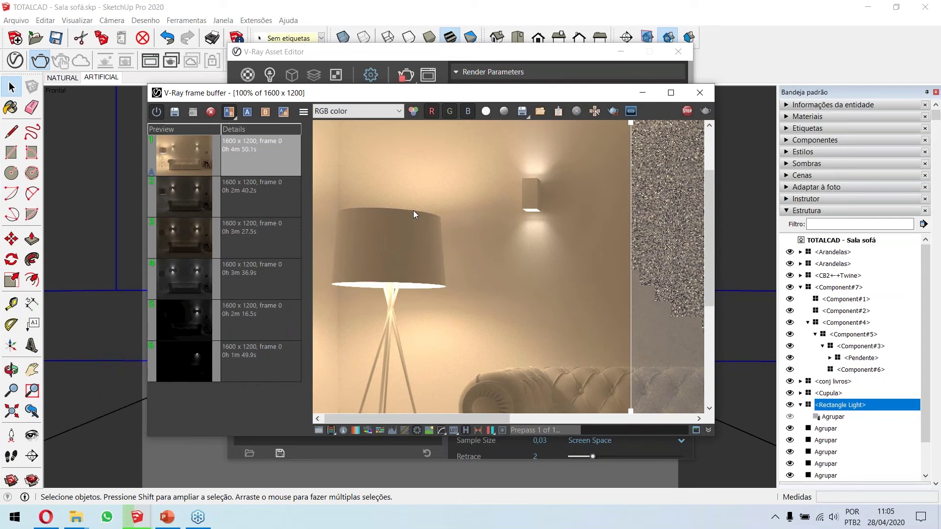
pyautogui.scroll(-1, 414, 214)
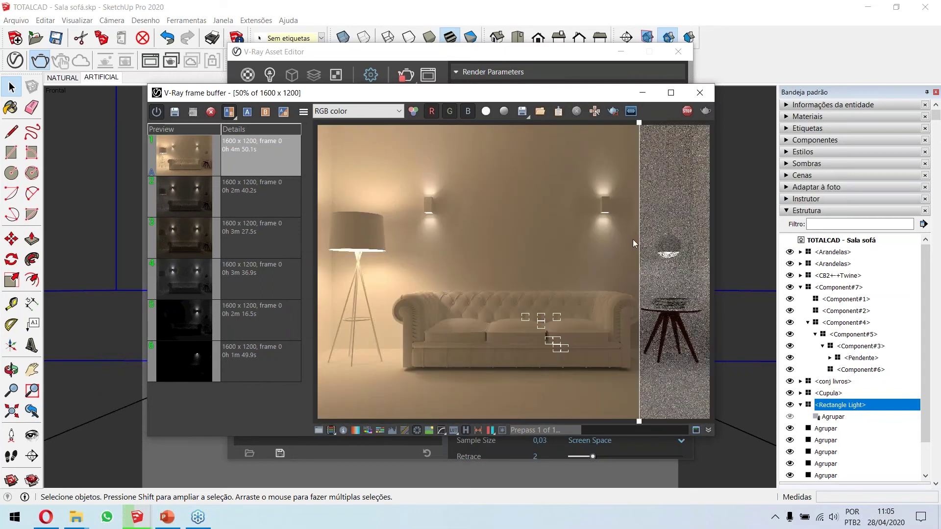
pyautogui.moveTo(639, 230); pyautogui.dragTo(520, 227)
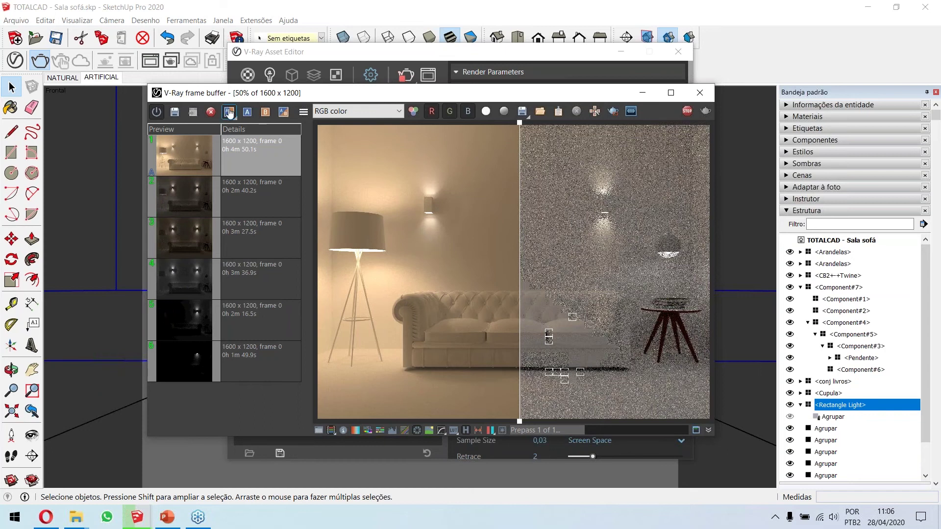
pyautogui.click(228, 111)
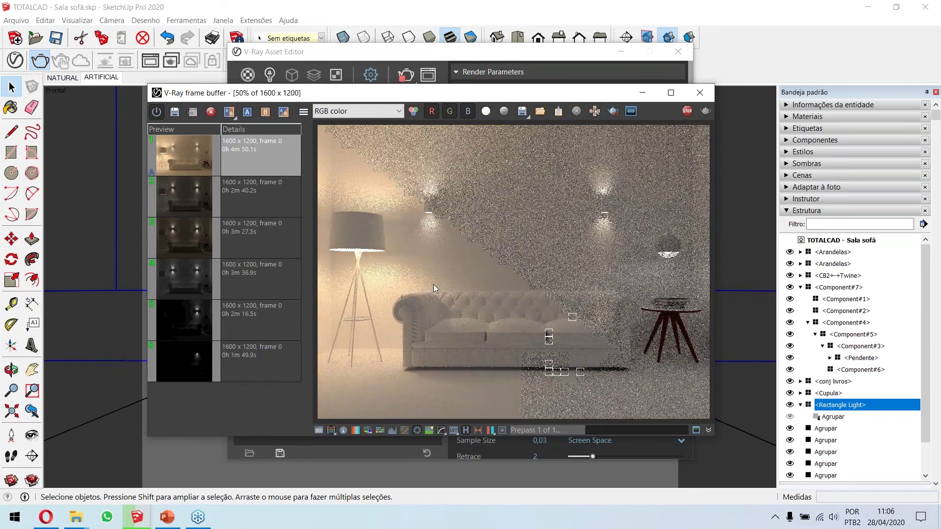
# Review the Global Illumination settings for the Irradiance Map and Light Cache in the render parameters.
pyautogui.click(262, 156)
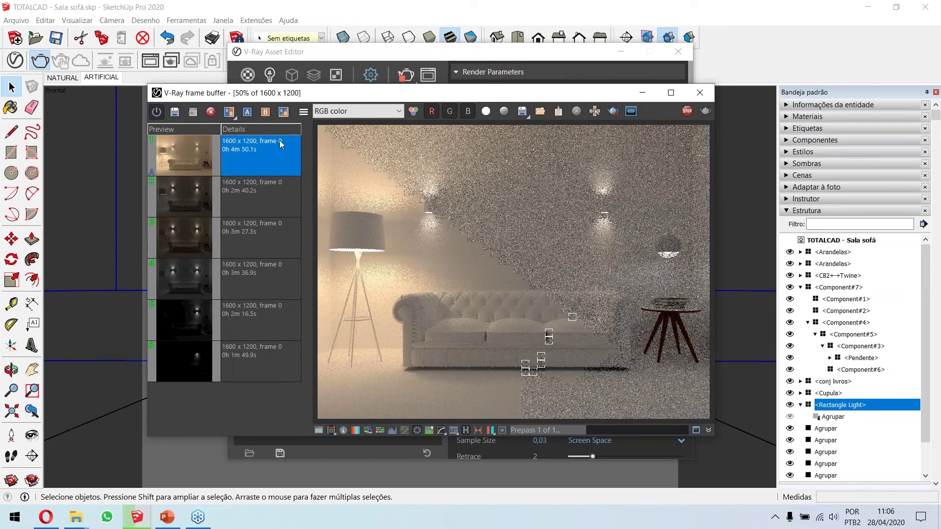
pyautogui.click(300, 53)
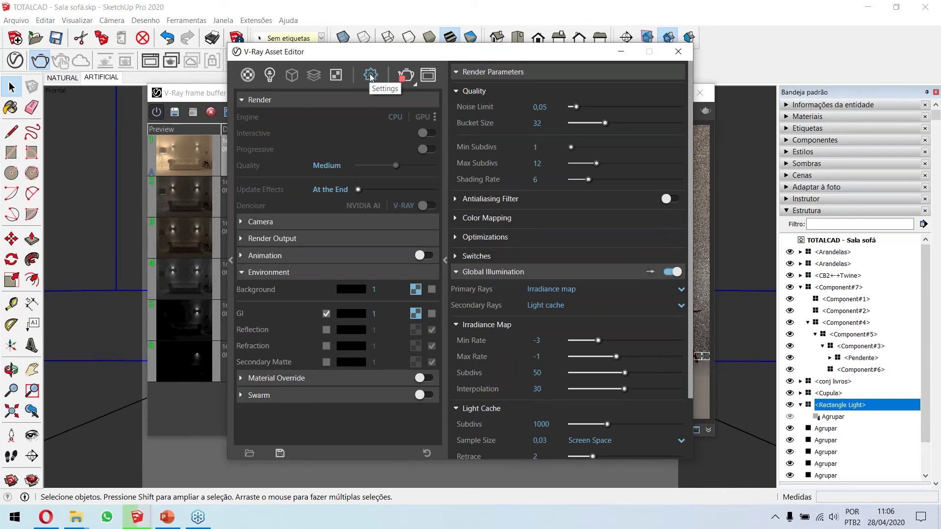
pyautogui.click(474, 271)
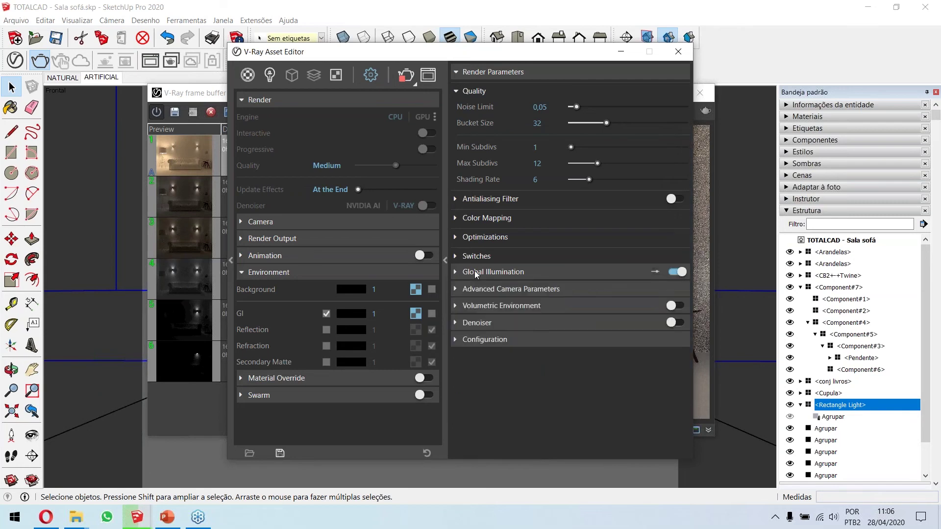
pyautogui.click(474, 271)
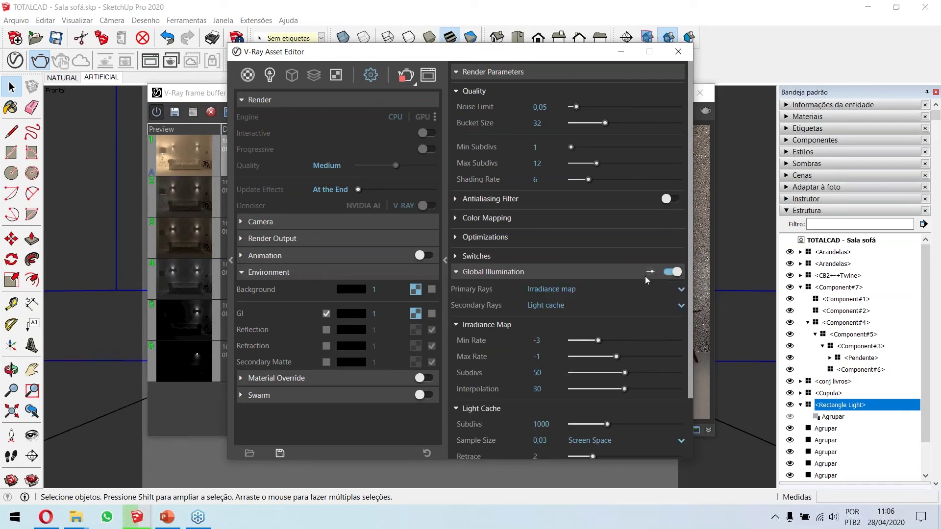
pyautogui.scroll(-3, 623, 270)
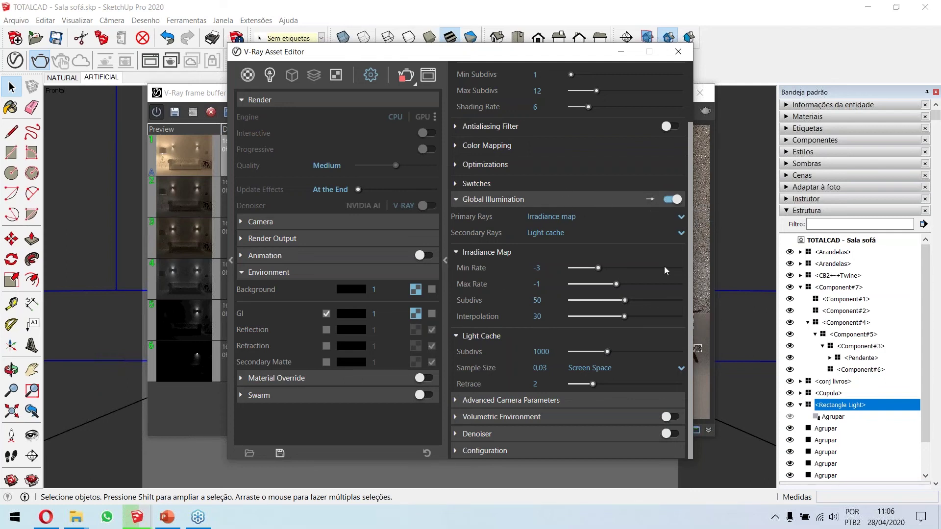
# Compare the Global Illumination section's basic and advanced modes and leave it in advanced mode.
pyautogui.click(649, 200)
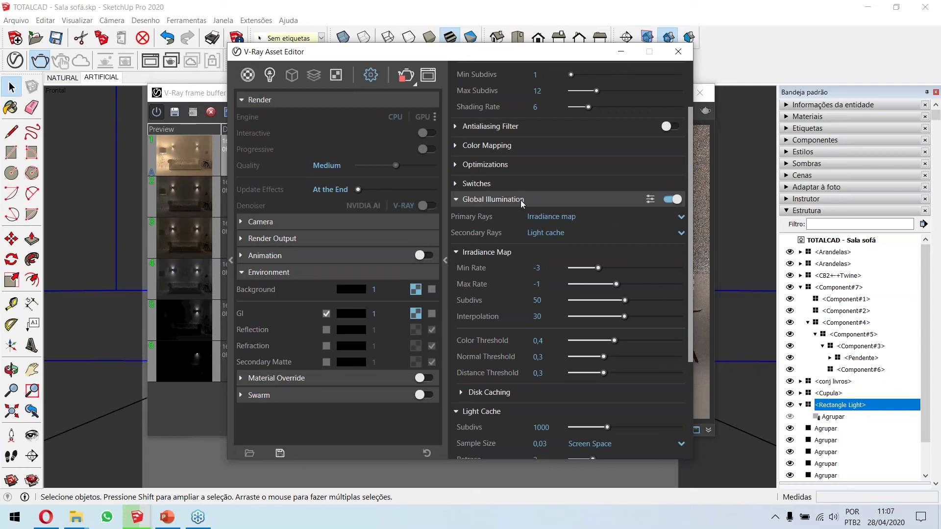
pyautogui.click(557, 199)
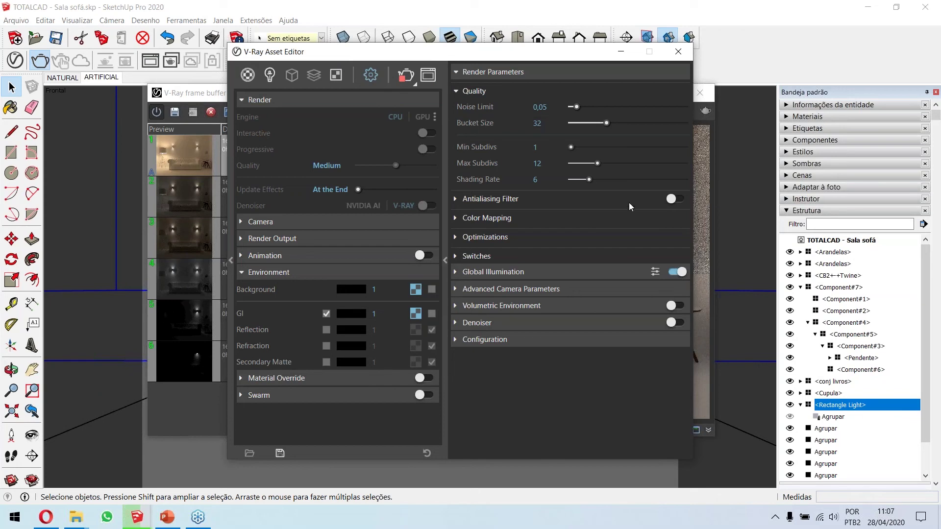
pyautogui.click(574, 271)
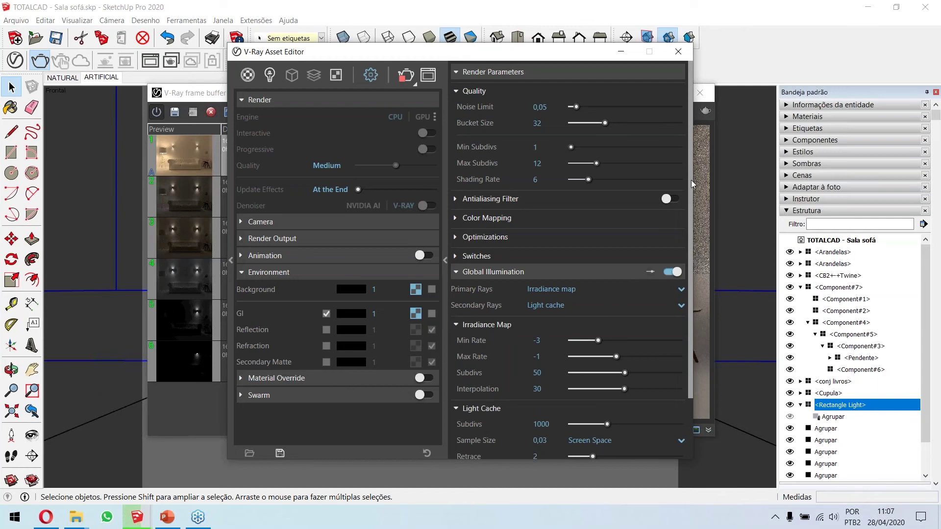
pyautogui.scroll(-2, 691, 223)
pyautogui.scroll(-1, 694, 230)
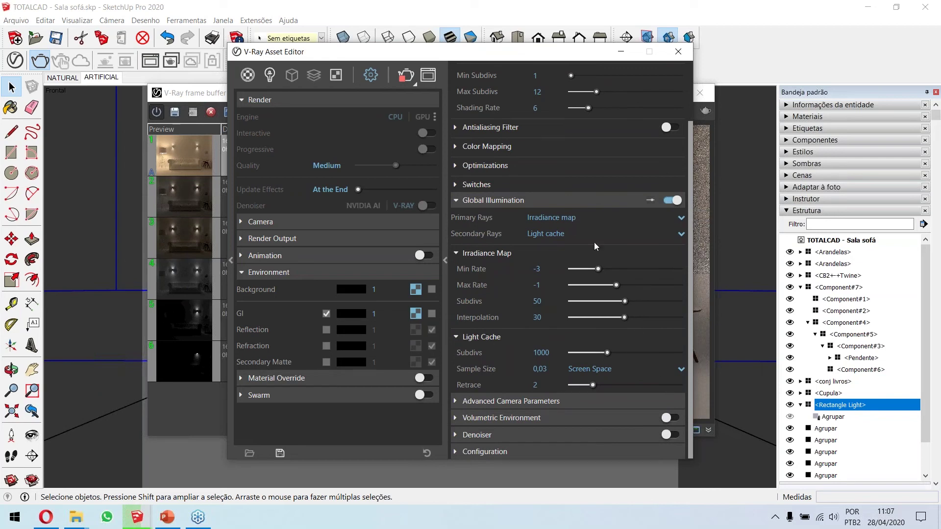
pyautogui.click(649, 200)
pyautogui.click(651, 202)
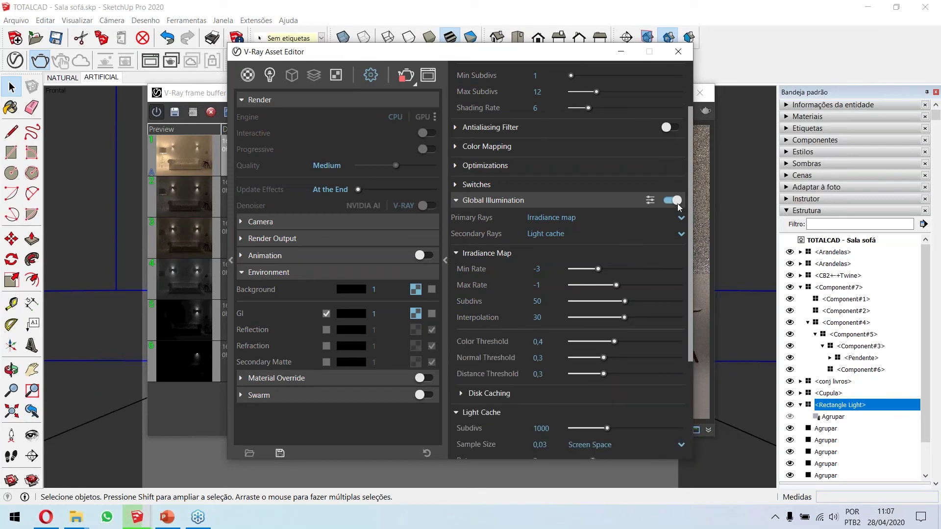
# Expand the Ambient Occlusion settings under Global Illumination and review them alongside the Light Cache values.
pyautogui.moveTo(691, 196); pyautogui.dragTo(699, 279)
pyautogui.click(455, 378)
pyautogui.scroll(-1, 471, 367)
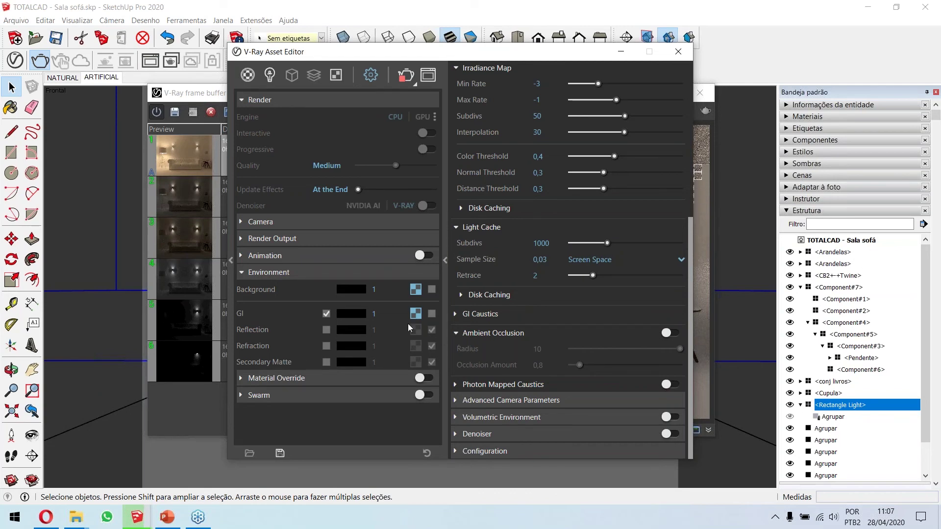
pyautogui.scroll(2, 462, 161)
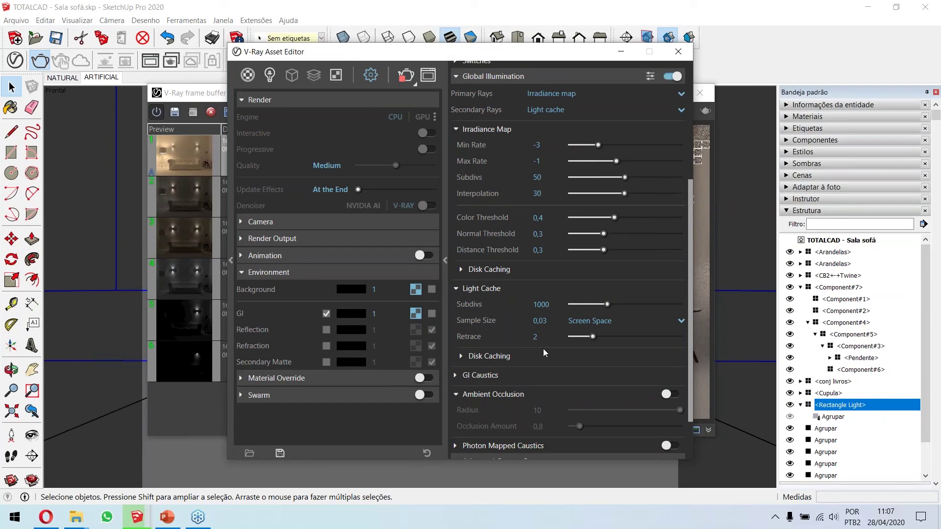
pyautogui.scroll(-2, 515, 343)
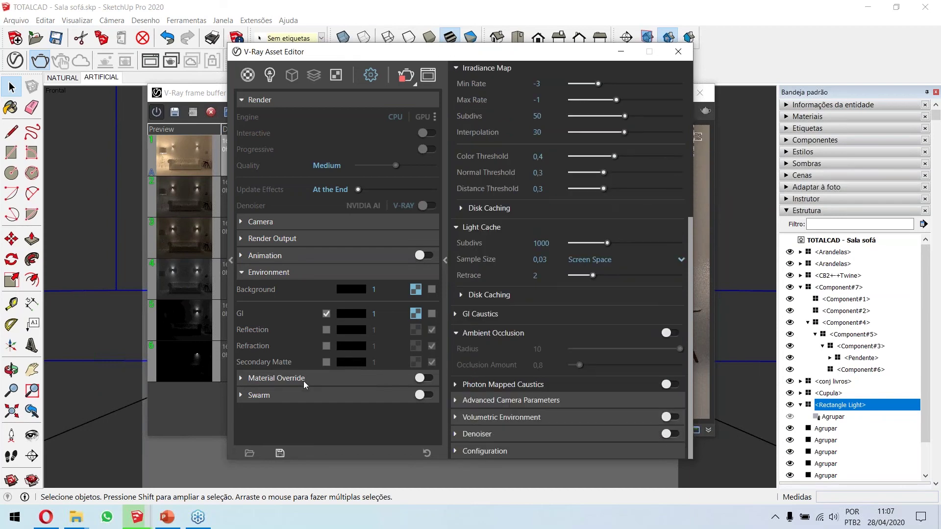
# Show the Material Override options, switch the override on and off again, and close the asset editor.
pyautogui.click(242, 379)
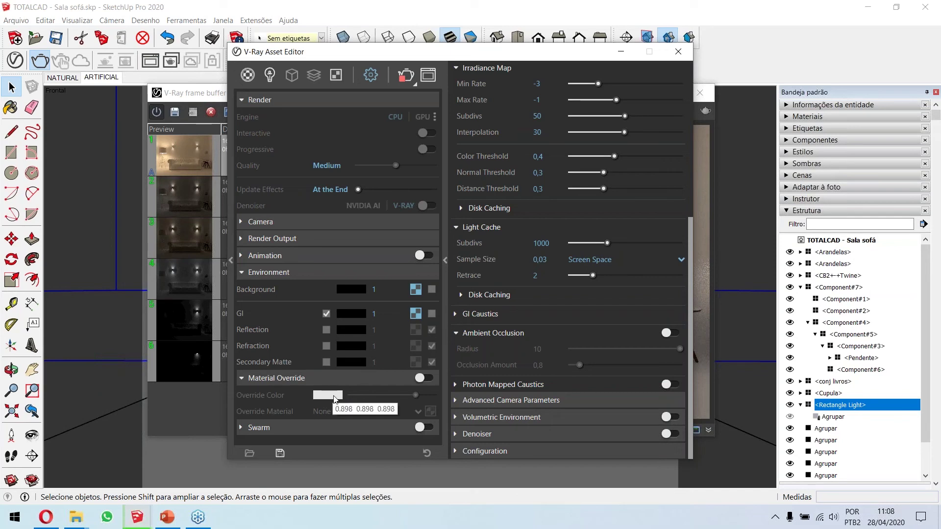
pyautogui.click(424, 379)
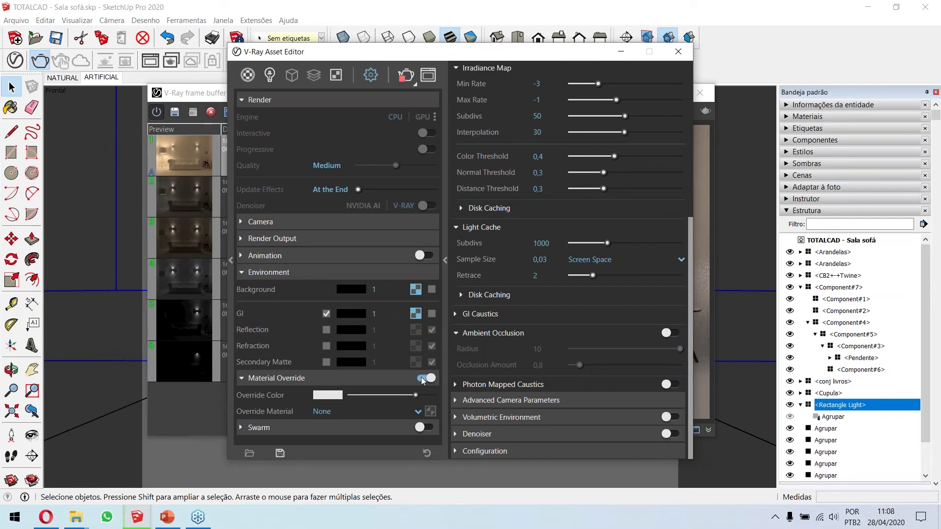
pyautogui.click(423, 379)
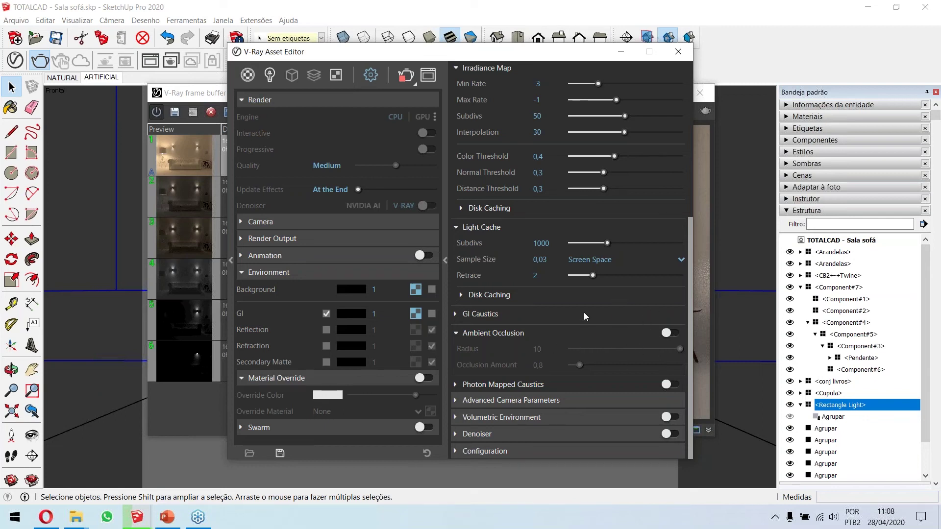
pyautogui.click(678, 52)
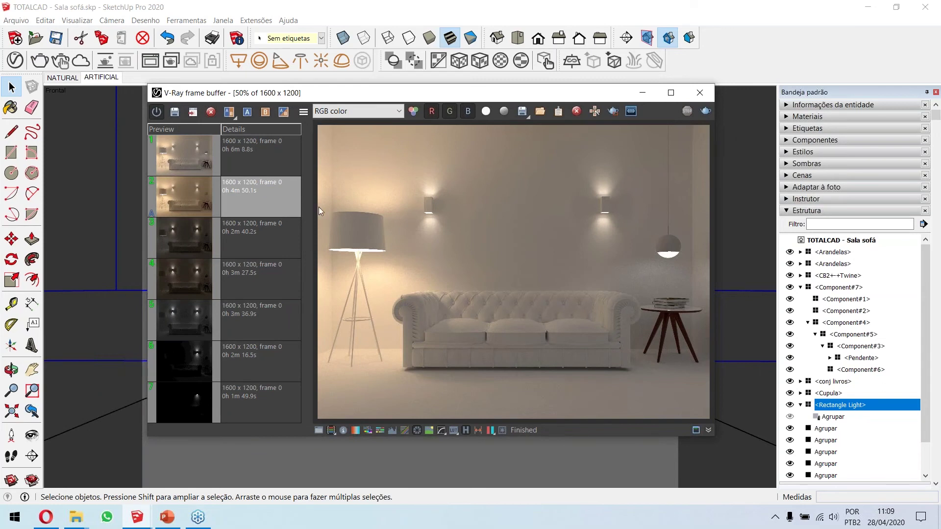
# Compare the current render with the first and second renders in the history as image A.
pyautogui.click(252, 161)
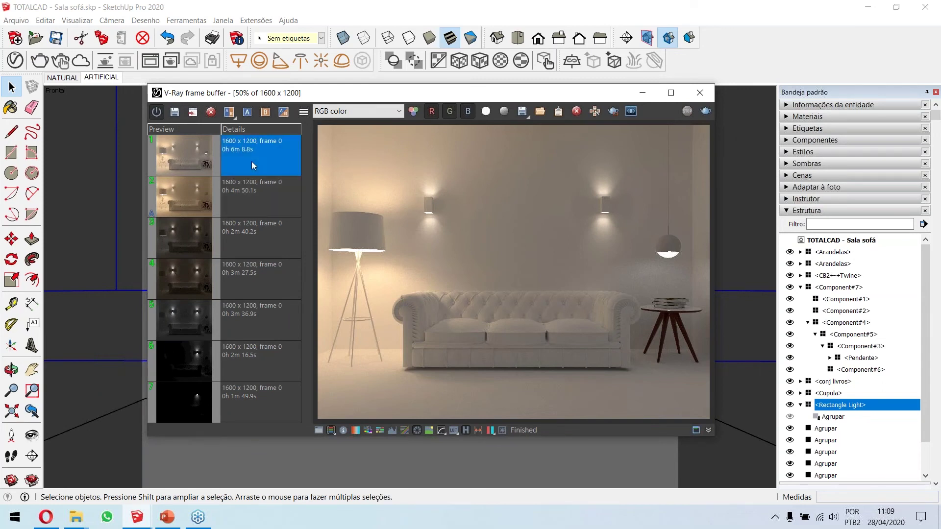
pyautogui.click(247, 112)
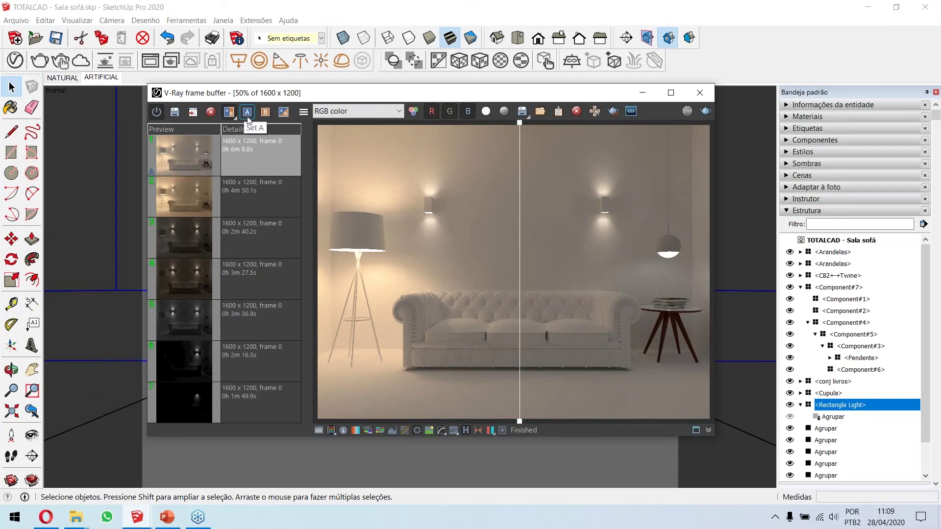
pyautogui.click(227, 195)
pyautogui.click(247, 112)
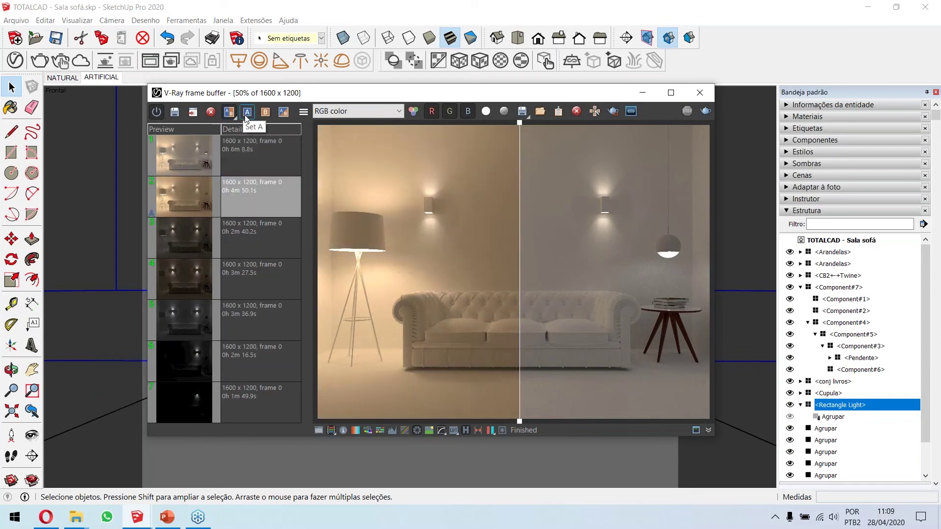
pyautogui.moveTo(520, 258)
pyautogui.mouseDown()
pyautogui.moveTo(710, 259)
pyautogui.moveTo(342, 258)
pyautogui.moveTo(314, 247)
pyautogui.moveTo(519, 244)
pyautogui.mouseUp()
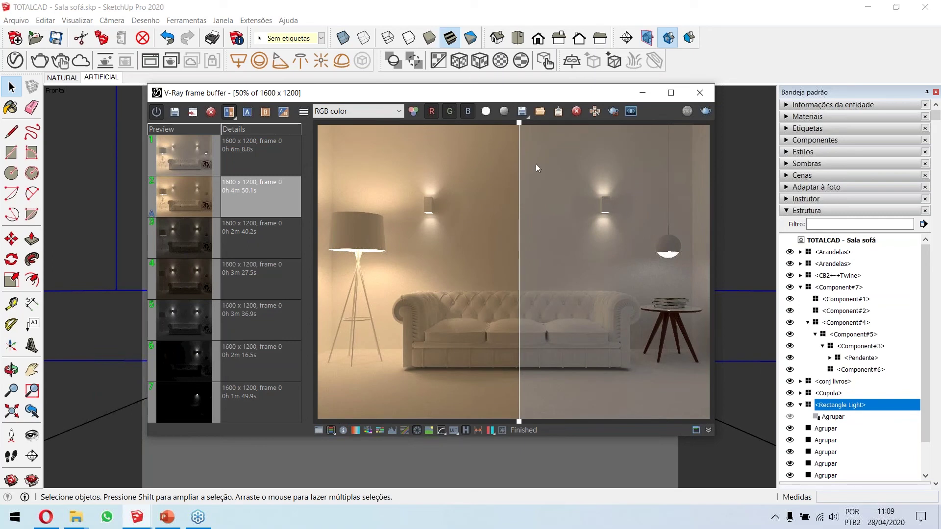
# Enable Ambient Occlusion in the Global Illumination render settings and close the asset editor.
pyautogui.click(14, 61)
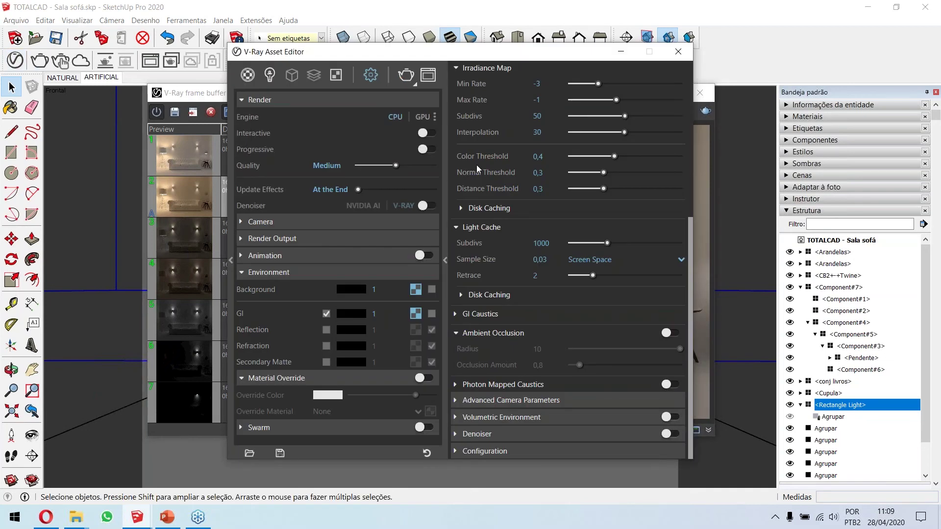
pyautogui.scroll(5, 470, 165)
pyautogui.click(503, 261)
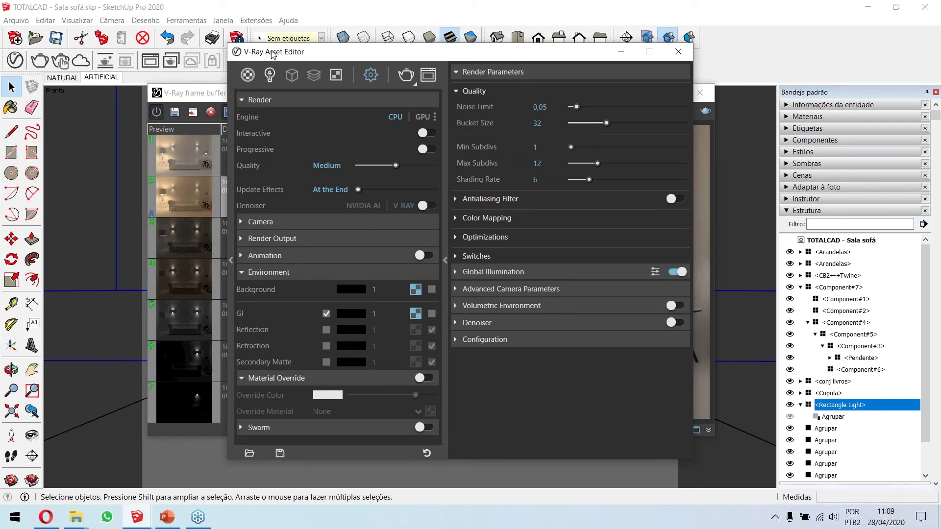
pyautogui.click(493, 272)
pyautogui.scroll(-4, 558, 205)
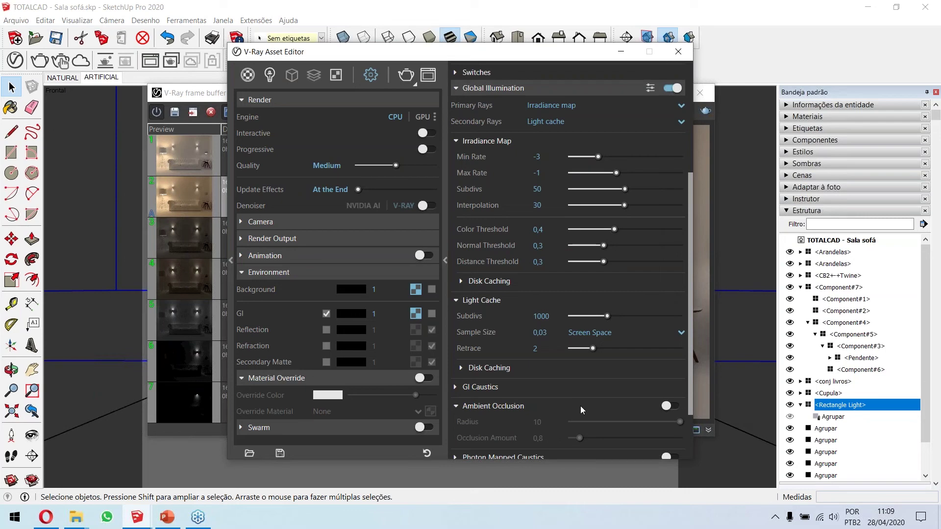
pyautogui.click(670, 407)
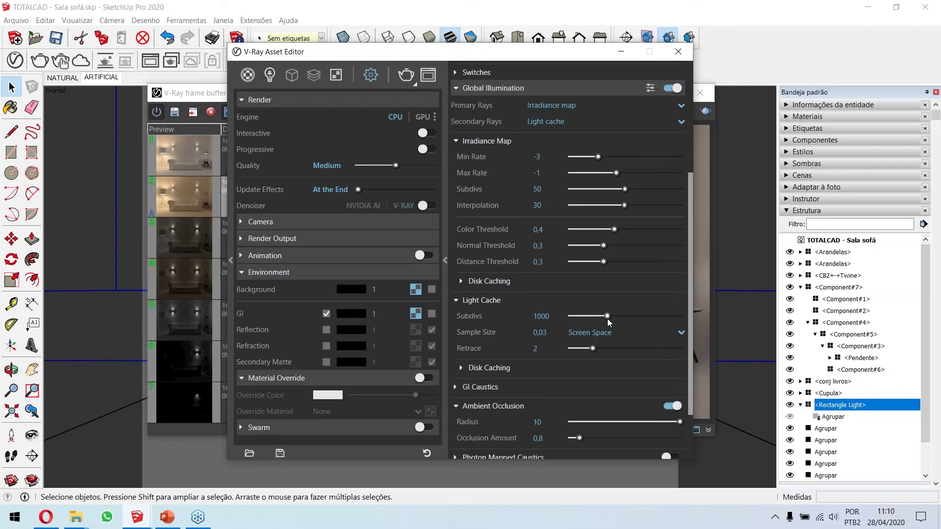
pyautogui.click(678, 51)
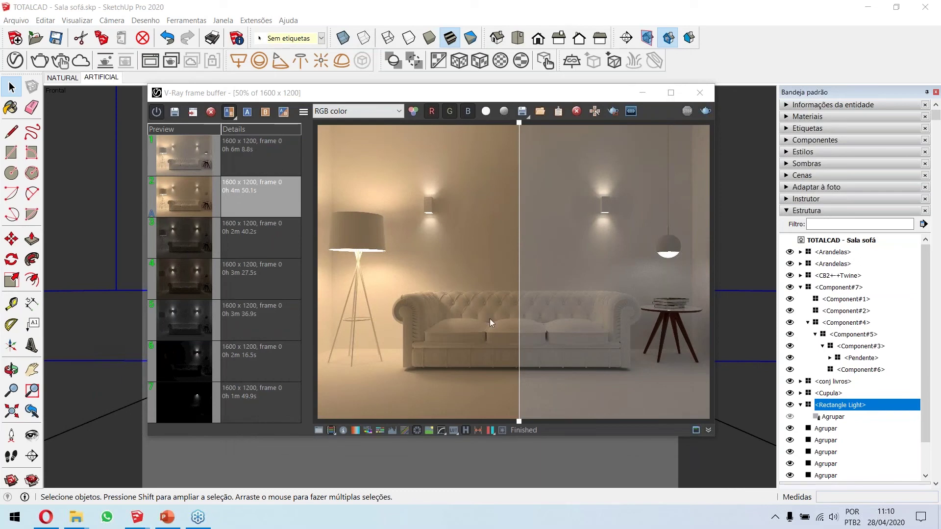
# End the A/B comparison and render only a region covering the right half of the sofa, viewed at 100%.
pyautogui.click(246, 117)
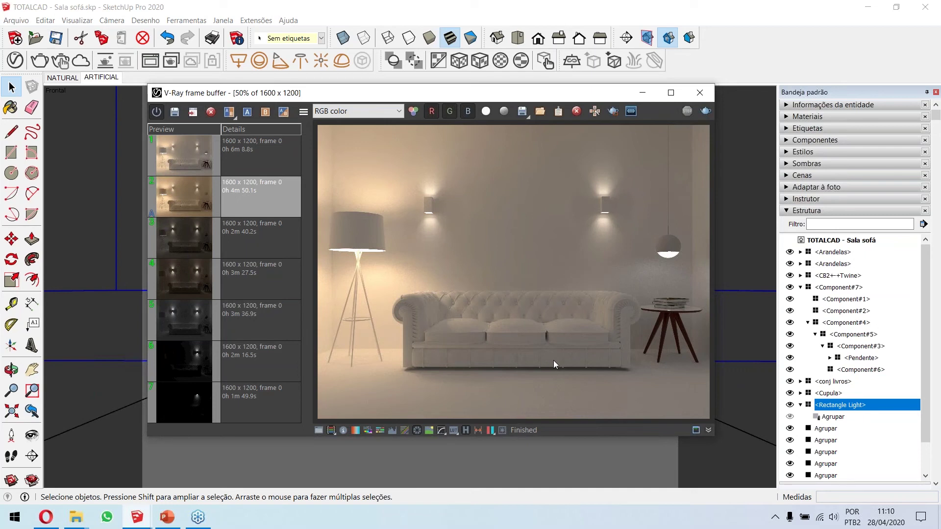
pyautogui.click(613, 111)
pyautogui.moveTo(508, 277); pyautogui.dragTo(610, 384)
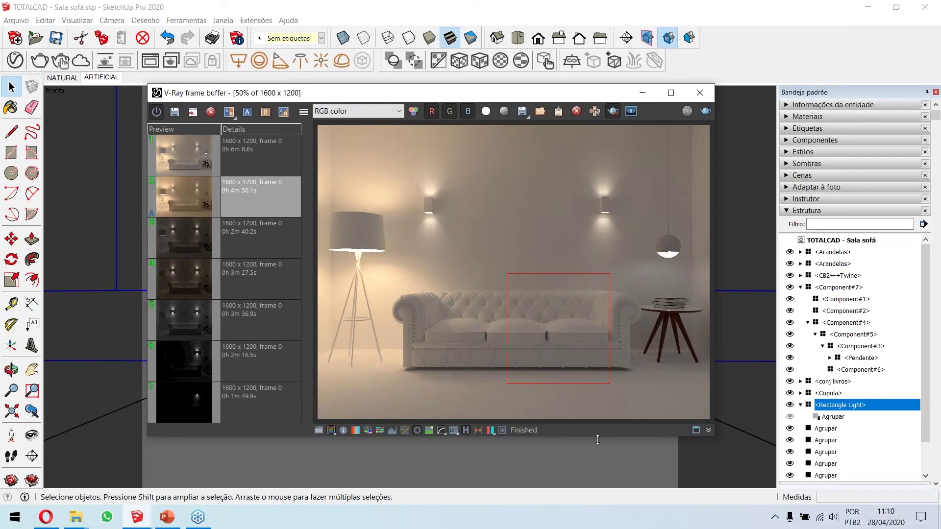
pyautogui.scroll(1, 616, 354)
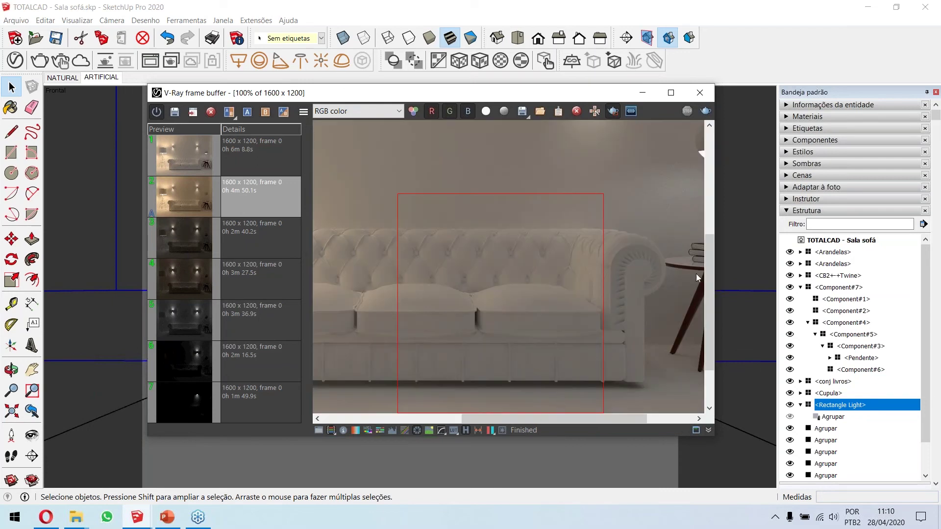
pyautogui.moveTo(710, 263); pyautogui.dragTo(713, 285)
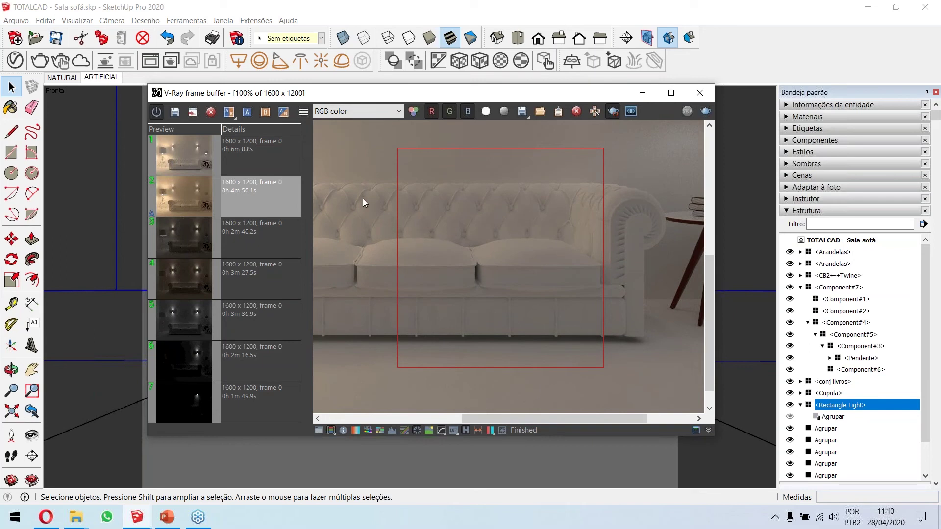
pyautogui.moveTo(480, 418); pyautogui.dragTo(443, 425)
pyautogui.click(706, 111)
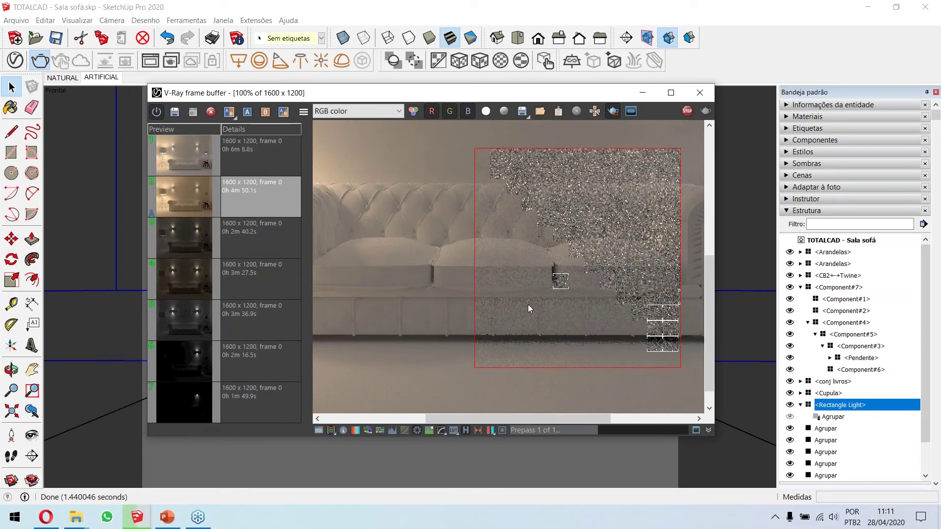
pyautogui.click(939, 319)
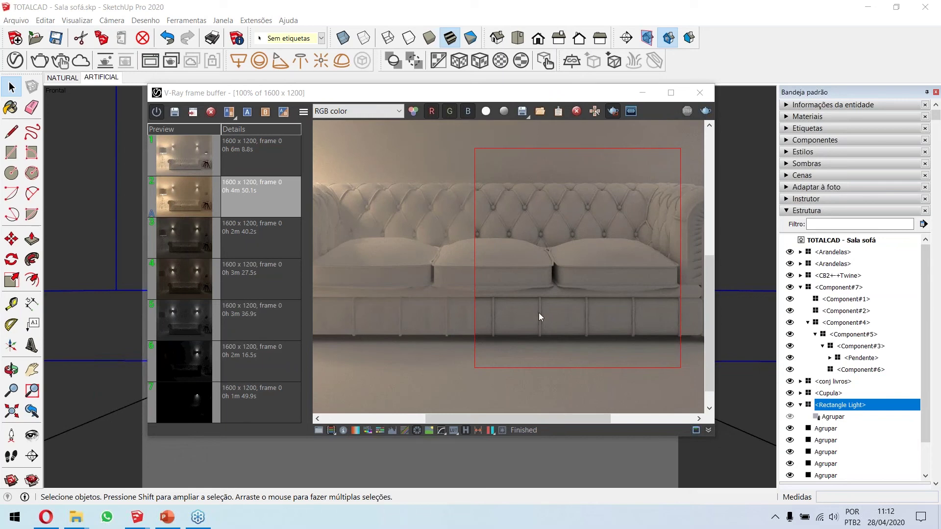
# Review the Ambient Occlusion Radius and Occlusion Amount in the render settings, then close the asset editor.
pyautogui.click(15, 59)
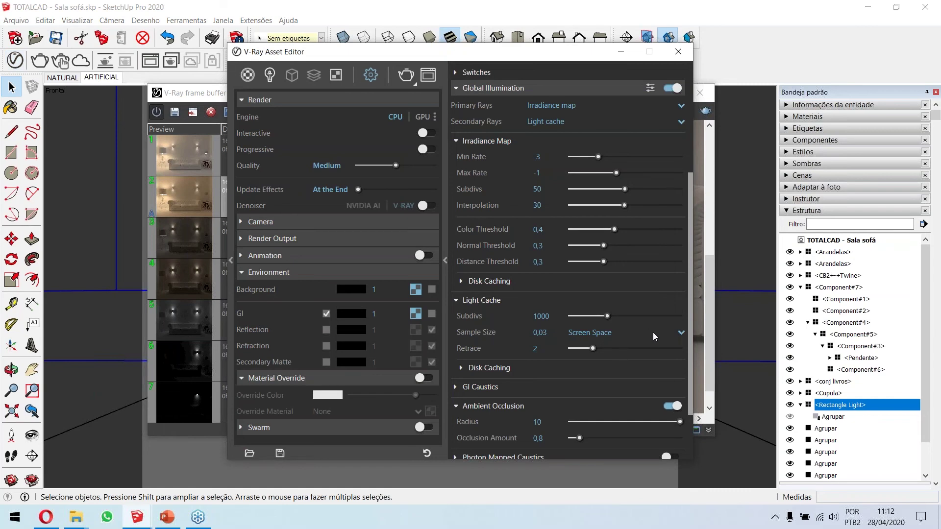
pyautogui.scroll(-3, 646, 328)
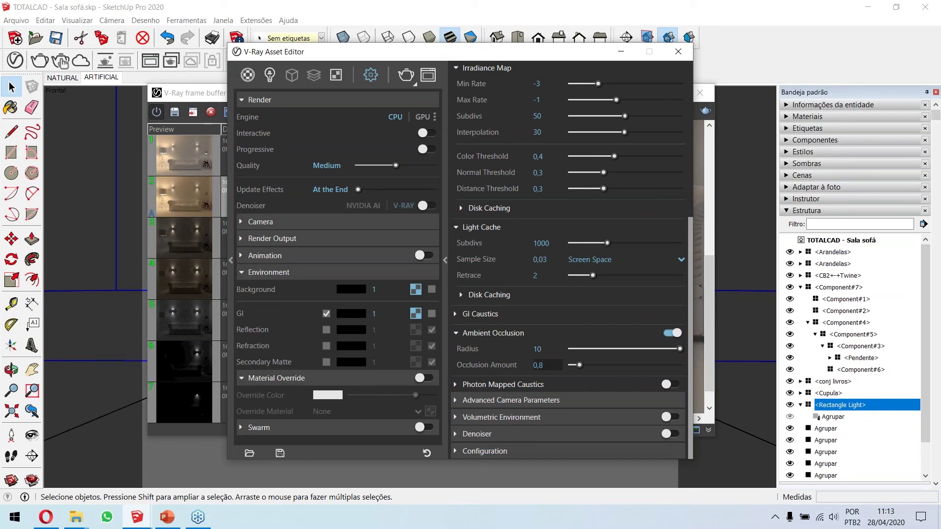
pyautogui.click(535, 369)
pyautogui.click(677, 52)
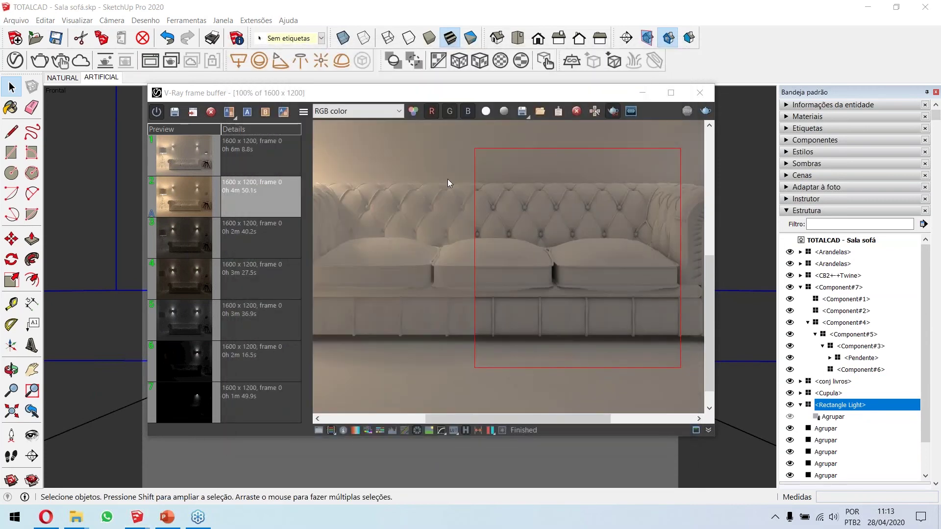
# Turn off region rendering and load the 6m 8.8s render from the history, keeping the current image saved there.
pyautogui.scroll(-2, 408, 180)
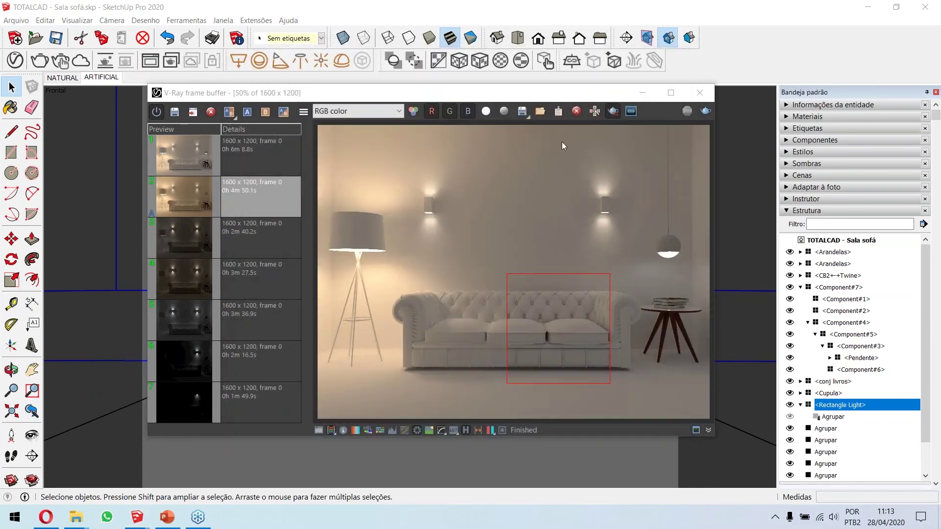
pyautogui.click(613, 110)
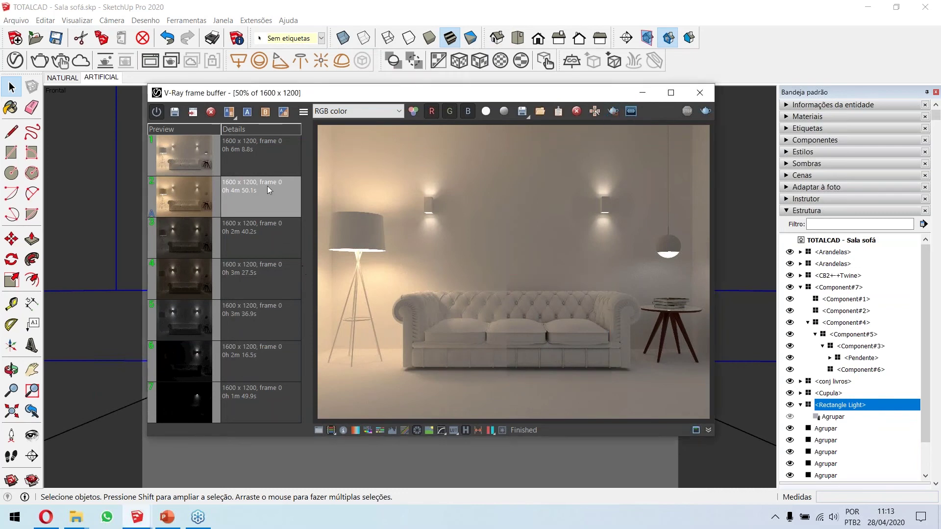
pyautogui.click(246, 153)
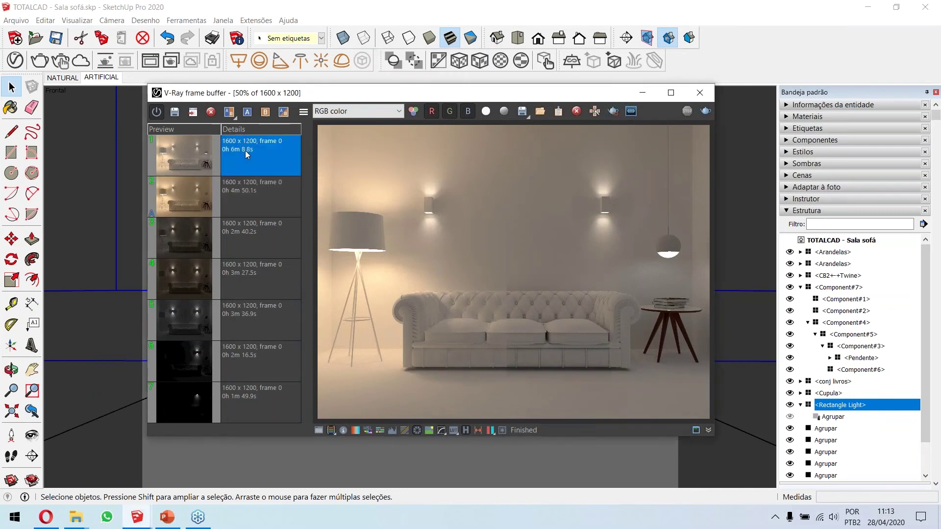
pyautogui.click(195, 117)
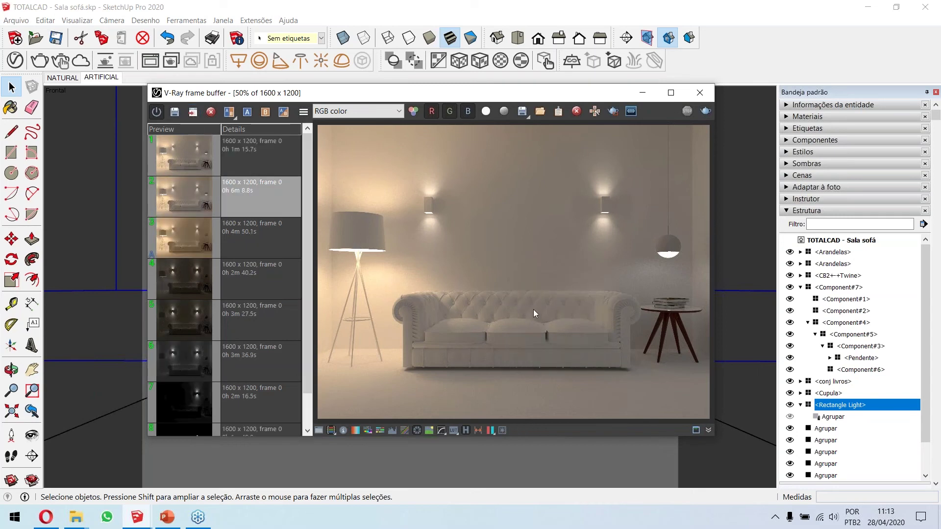
pyautogui.moveTo(391, 100); pyautogui.dragTo(322, 50)
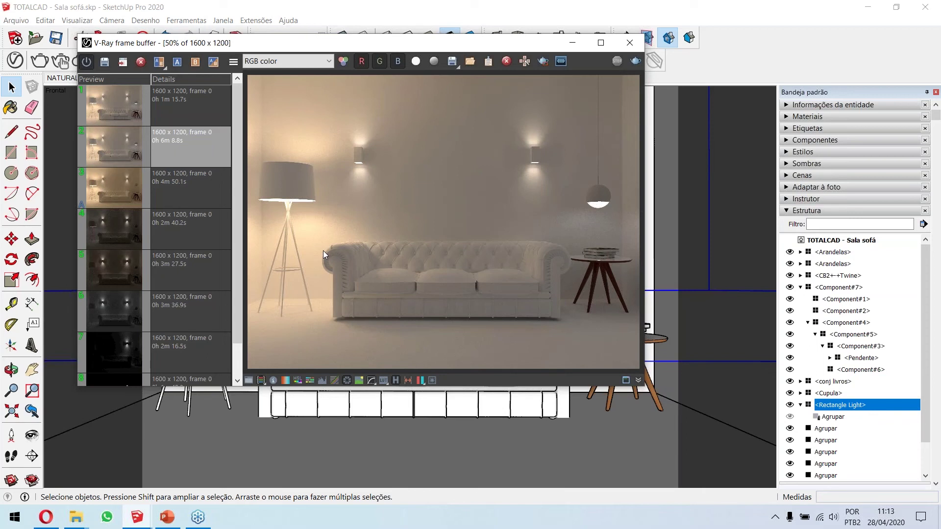
# Compare the render with and without the Exposure color correction, and reset the Exposure settings to their defaults.
pyautogui.click(249, 381)
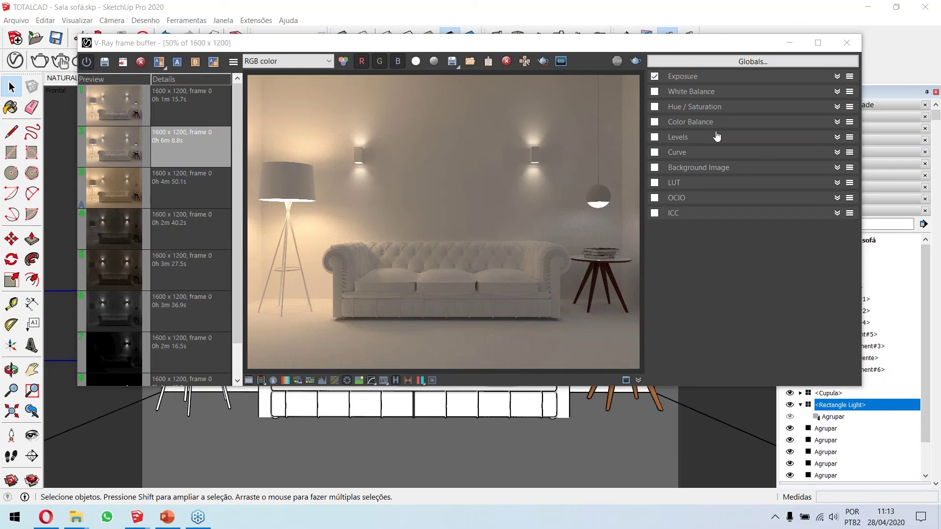
pyautogui.moveTo(607, 50)
pyautogui.mouseDown()
pyautogui.moveTo(509, 66)
pyautogui.moveTo(522, 62)
pyautogui.mouseUp()
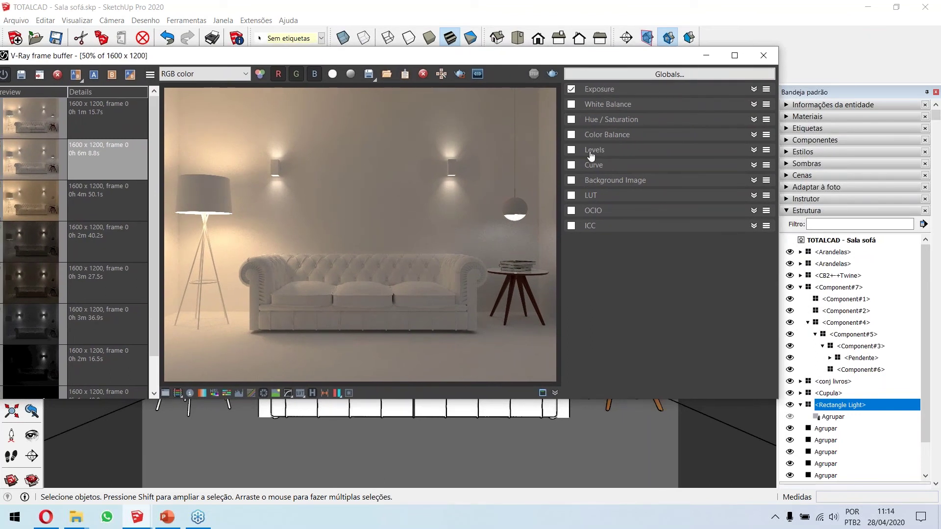
pyautogui.click(593, 89)
pyautogui.click(572, 90)
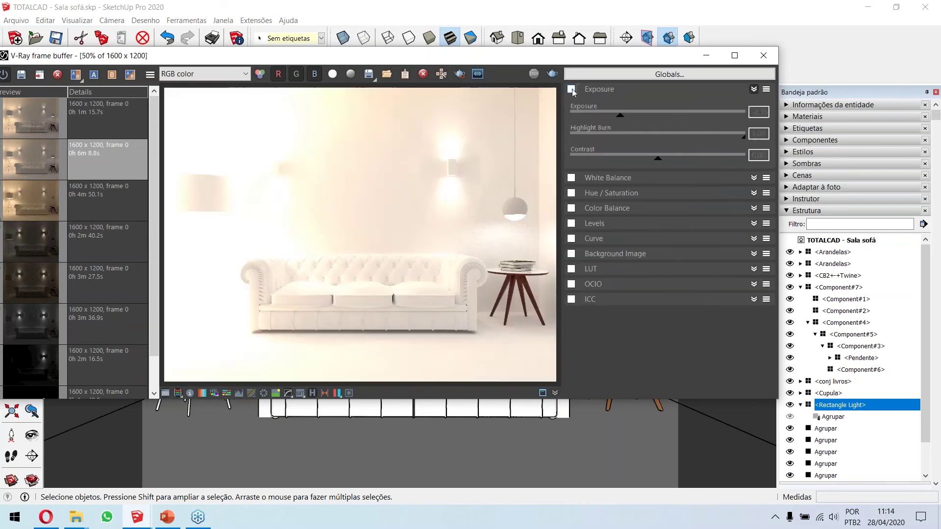
pyautogui.click(571, 90)
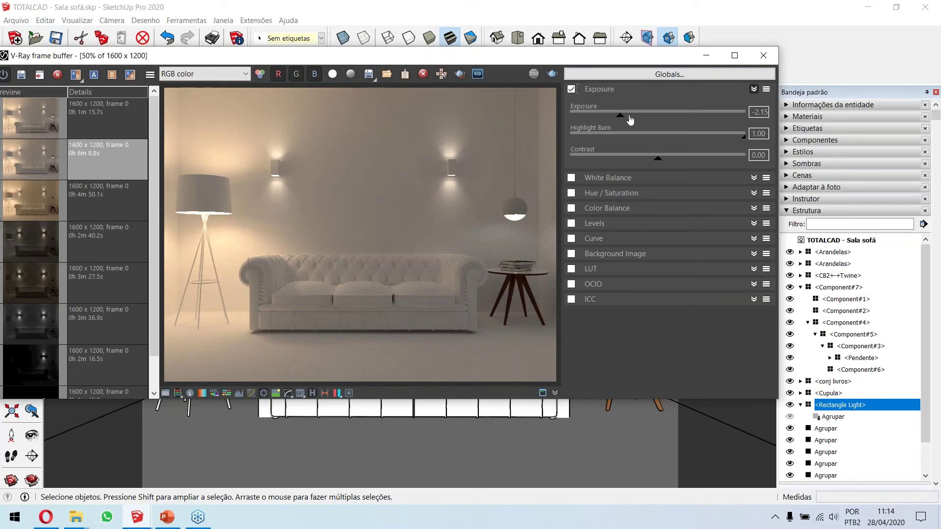
pyautogui.click(767, 89)
pyautogui.click(777, 103)
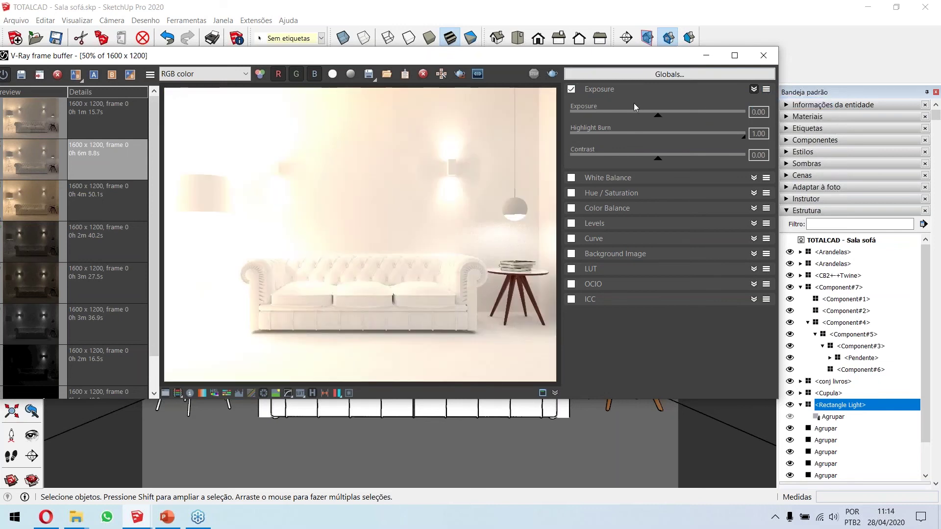
# Try different exposures on the render with Highlight Burn at 0.50, ending at an Exposure of about 0.17.
pyautogui.click(662, 133)
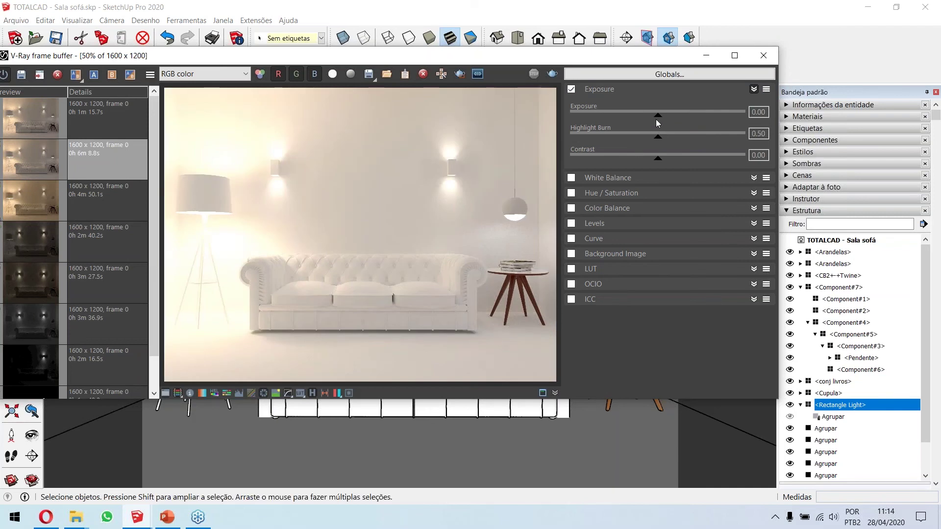
pyautogui.moveTo(657, 116)
pyautogui.mouseDown()
pyautogui.moveTo(679, 117)
pyautogui.moveTo(623, 121)
pyautogui.moveTo(660, 120)
pyautogui.moveTo(642, 122)
pyautogui.mouseUp()
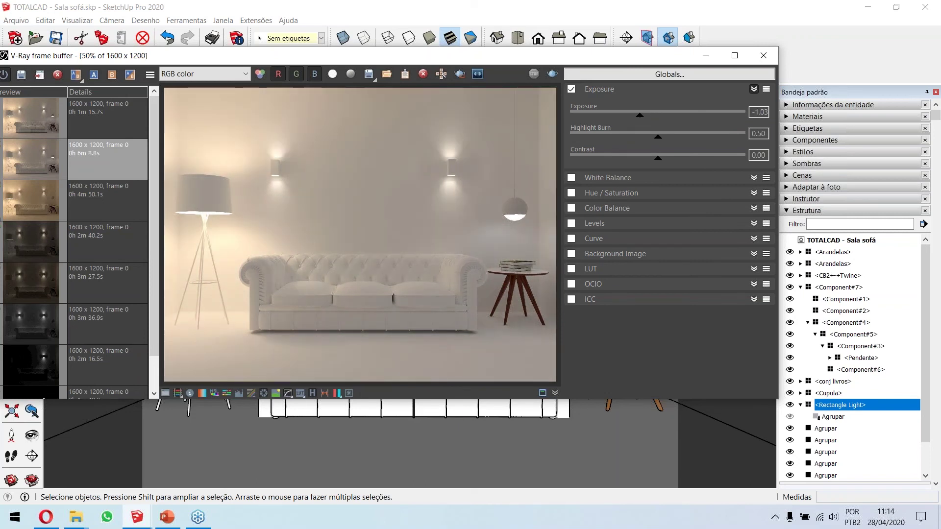
pyautogui.moveTo(639, 115); pyautogui.dragTo(626, 117)
pyautogui.moveTo(691, 115); pyautogui.dragTo(673, 115)
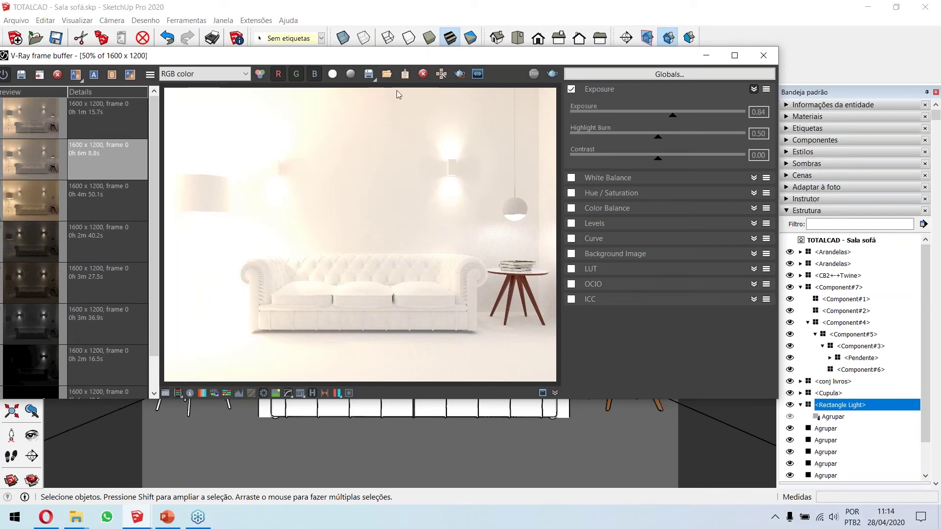
pyautogui.moveTo(671, 115); pyautogui.dragTo(661, 116)
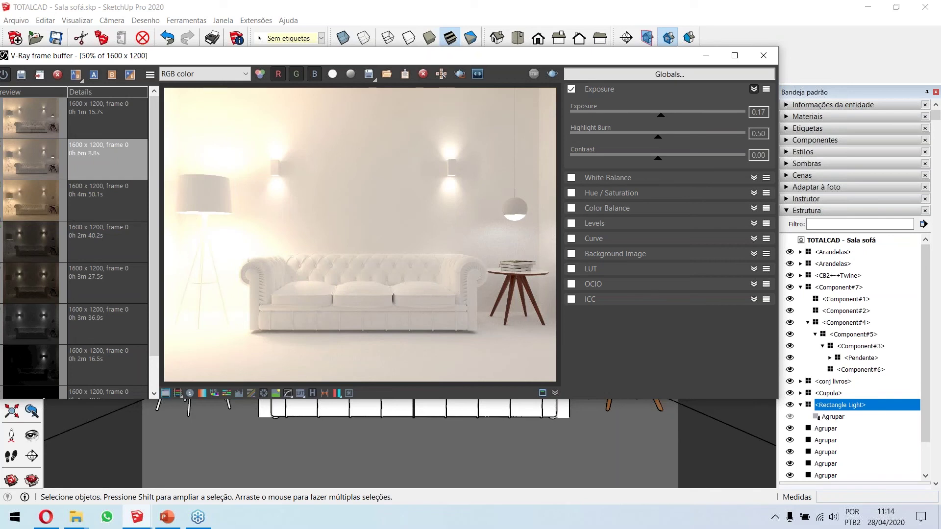
# Check the overexposed areas with the clamped colors preview and lower Highlight Burn to about 0.19.
pyautogui.click(177, 394)
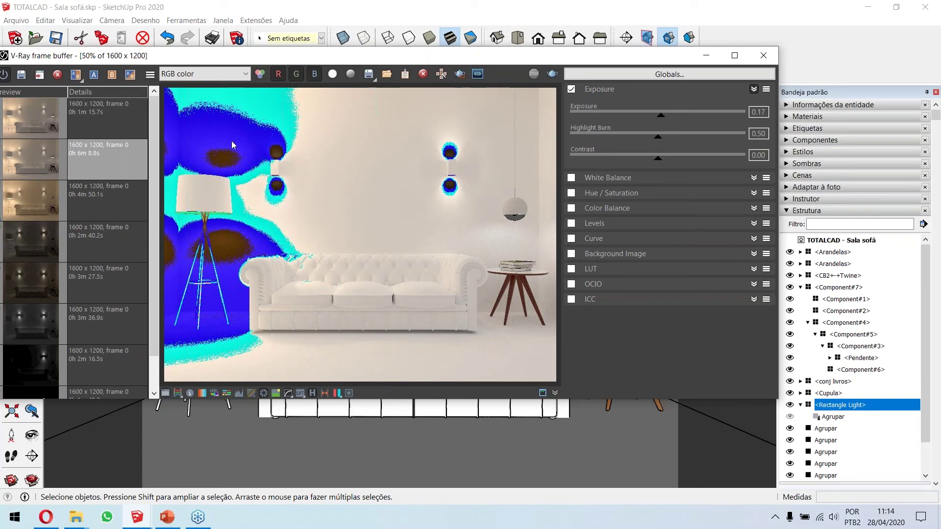
pyautogui.click(177, 393)
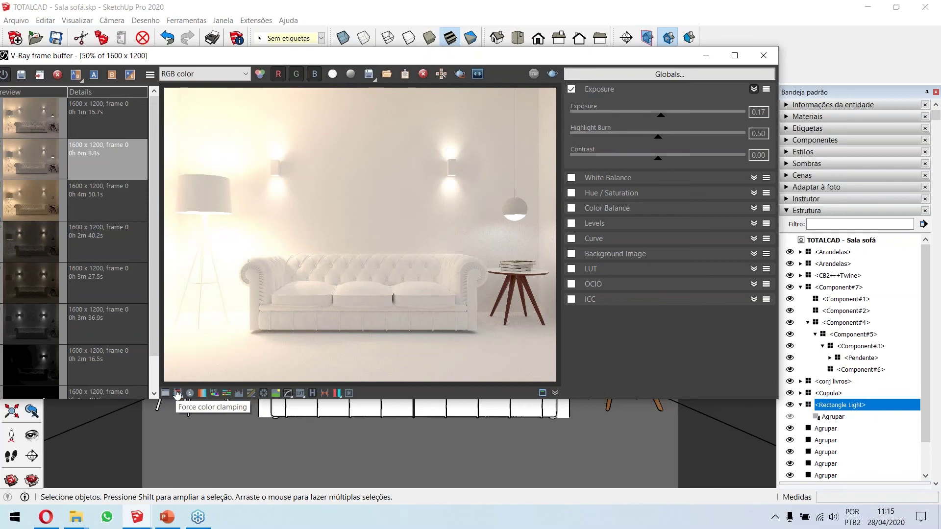
pyautogui.click(177, 394)
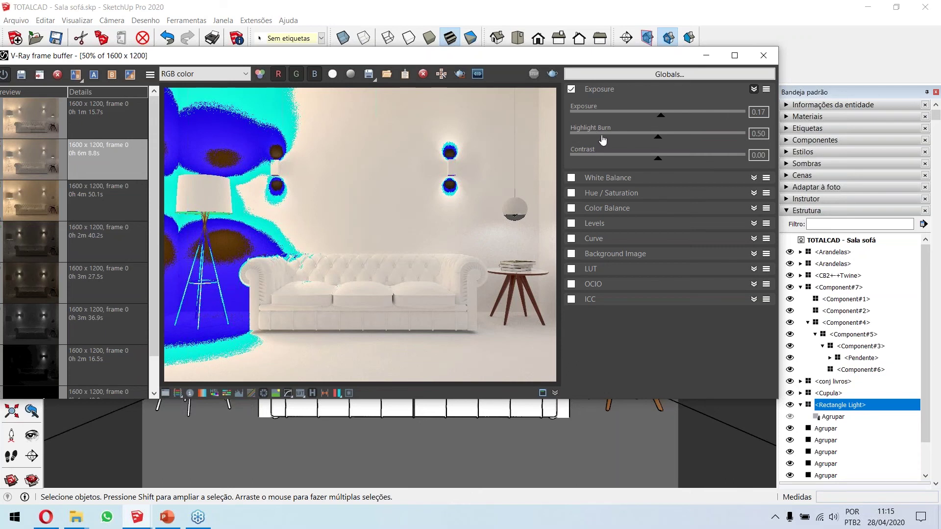
pyautogui.moveTo(658, 137)
pyautogui.mouseDown()
pyautogui.moveTo(672, 142)
pyautogui.moveTo(605, 157)
pyautogui.mouseUp()
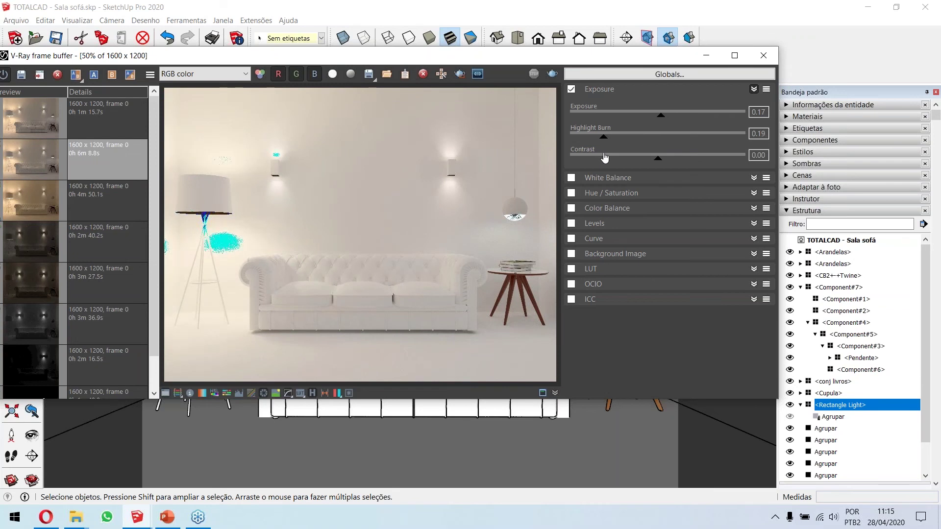
pyautogui.click(178, 393)
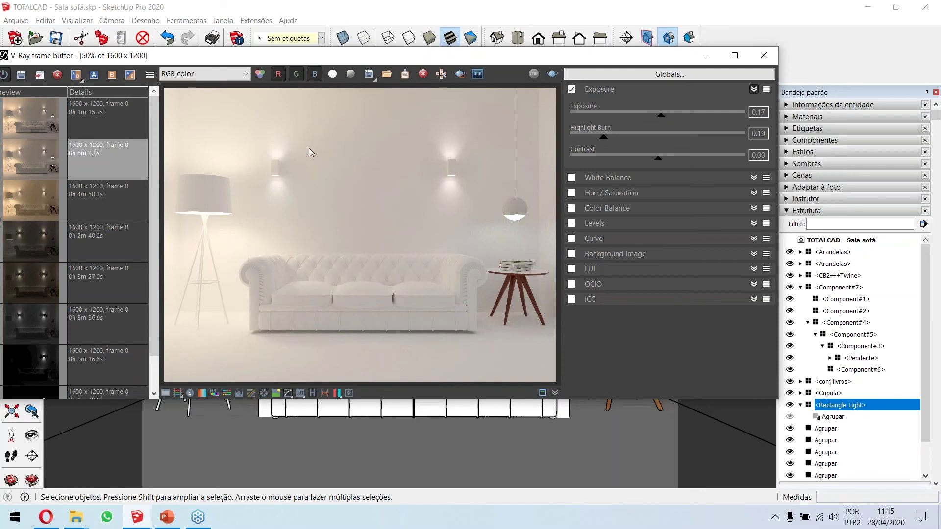
pyautogui.click(177, 394)
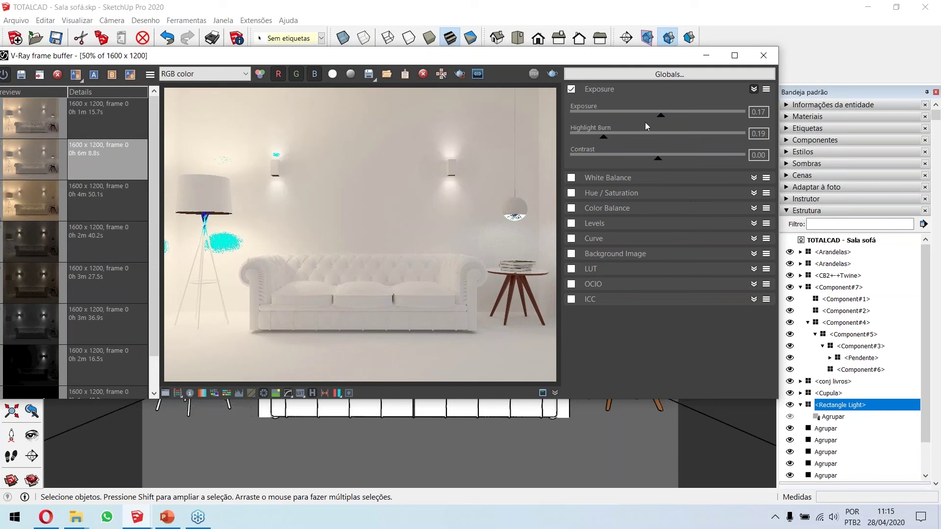
# Fine-tune the render's Exposure to about 0.11 and raise Highlight Burn to about 0.34.
pyautogui.moveTo(661, 116); pyautogui.dragTo(666, 115)
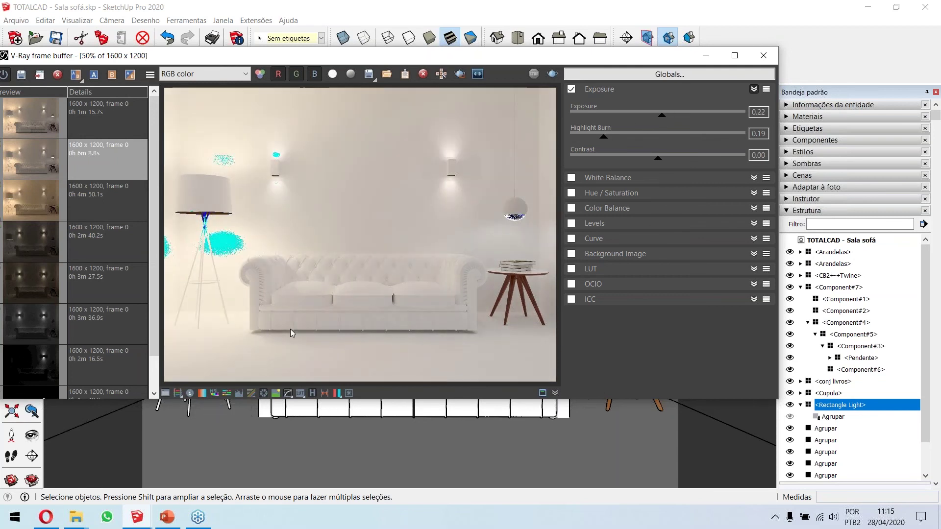
pyautogui.click(178, 394)
pyautogui.moveTo(658, 120); pyautogui.dragTo(663, 120)
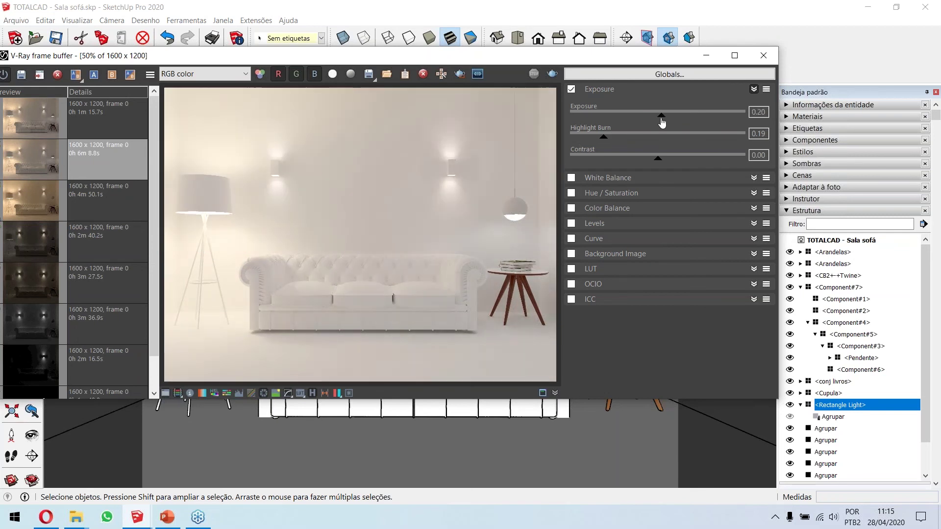
pyautogui.moveTo(604, 142)
pyautogui.mouseDown()
pyautogui.moveTo(665, 142)
pyautogui.moveTo(600, 141)
pyautogui.moveTo(631, 143)
pyautogui.mouseUp()
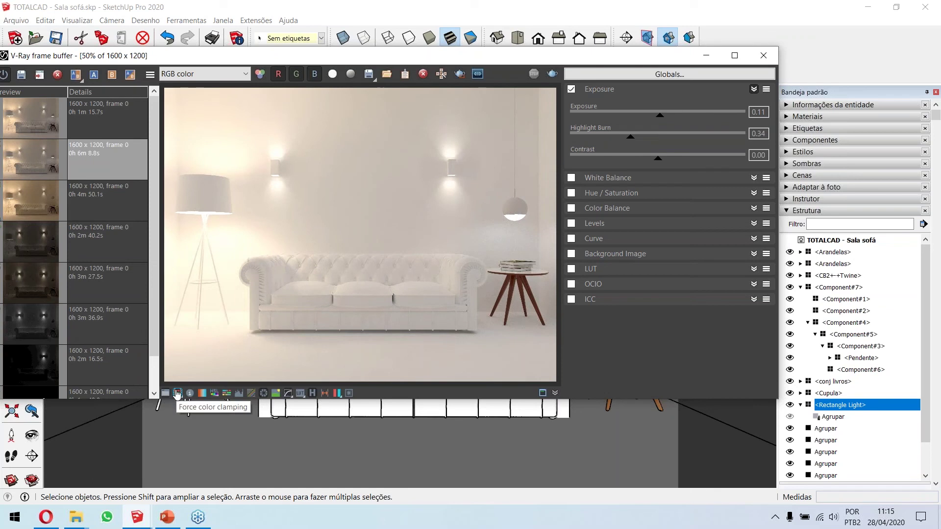
# Set Highlight Burn to about 0.23 and Contrast to about 0.23 while checking the clamped colors, then hide that preview.
pyautogui.click(177, 393)
pyautogui.moveTo(631, 140)
pyautogui.mouseDown()
pyautogui.moveTo(611, 142)
pyautogui.moveTo(679, 160)
pyautogui.mouseUp()
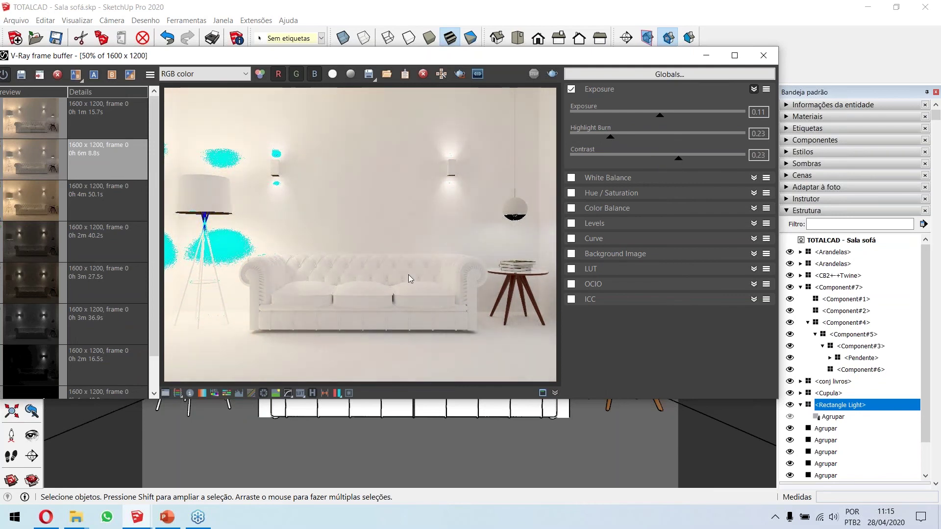
pyautogui.click(177, 394)
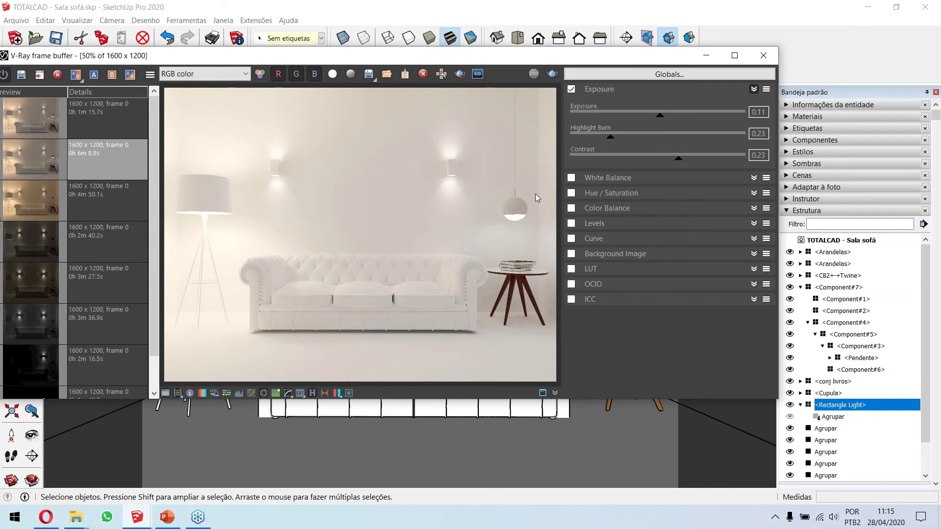
# Review the corrected render against the uncorrected image and close the frame buffer.
pyautogui.click(571, 90)
pyautogui.click(930, 34)
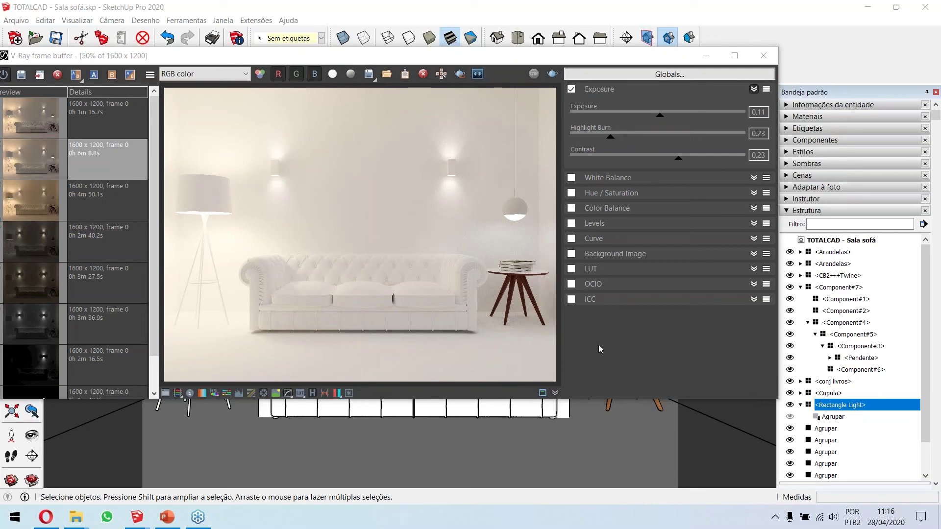
pyautogui.click(763, 58)
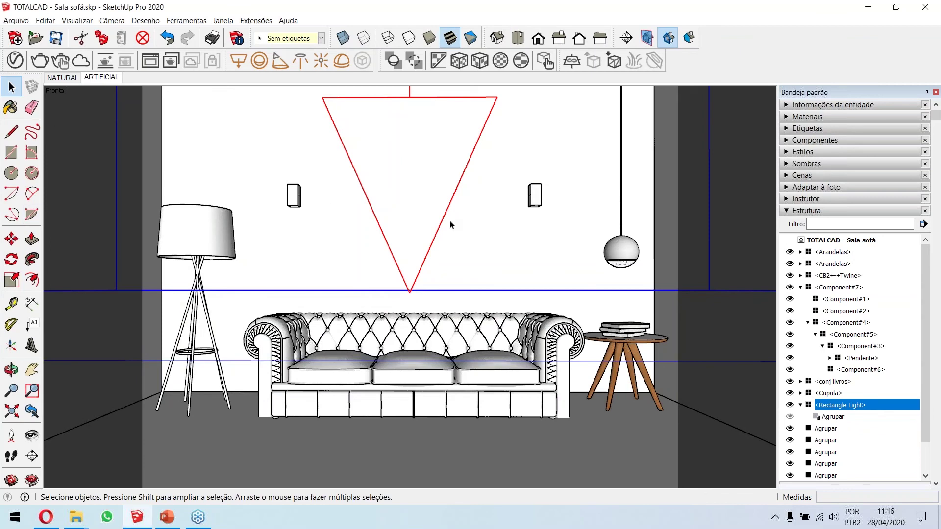
# Switch from the ARTIFICIAL to the NATURAL scene, look around toward the glass window wall, and return to the saved view.
pyautogui.click(31, 435)
pyautogui.moveTo(373, 299); pyautogui.dragTo(529, 292)
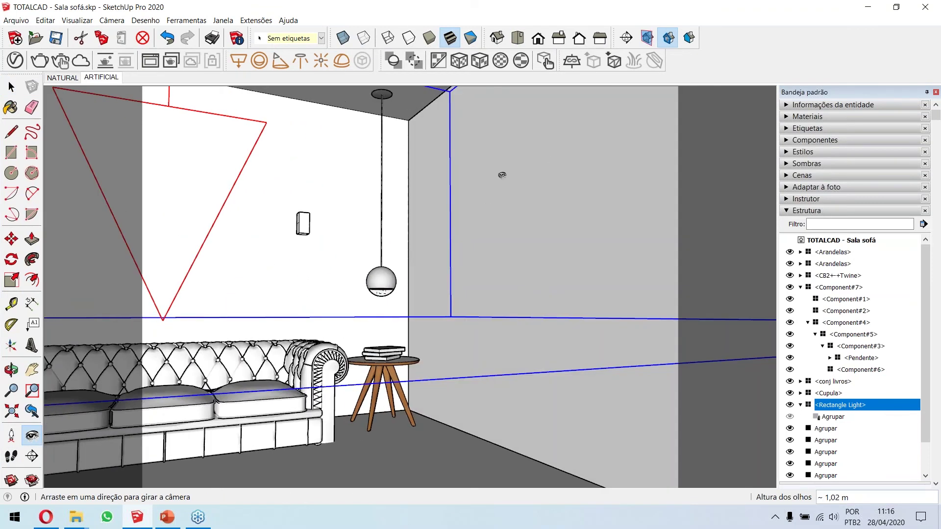
pyautogui.click(62, 78)
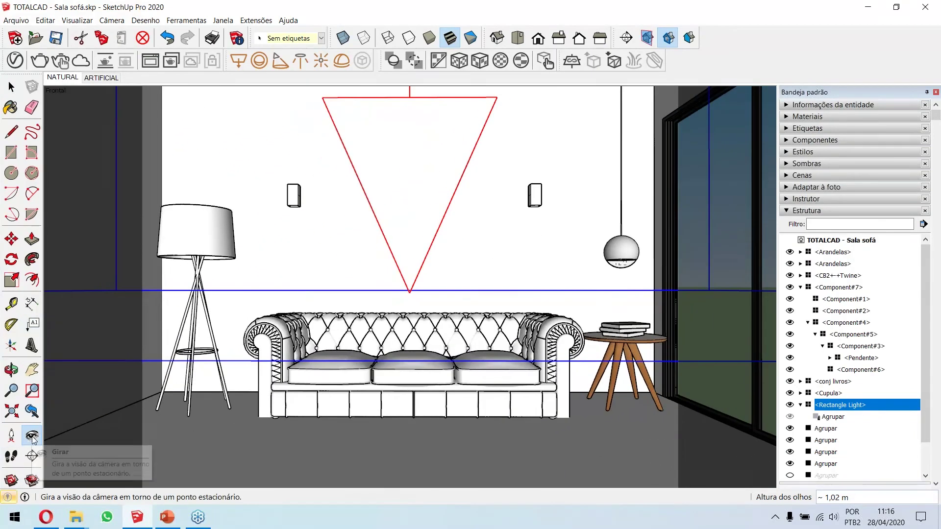
pyautogui.moveTo(375, 331); pyautogui.dragTo(601, 299)
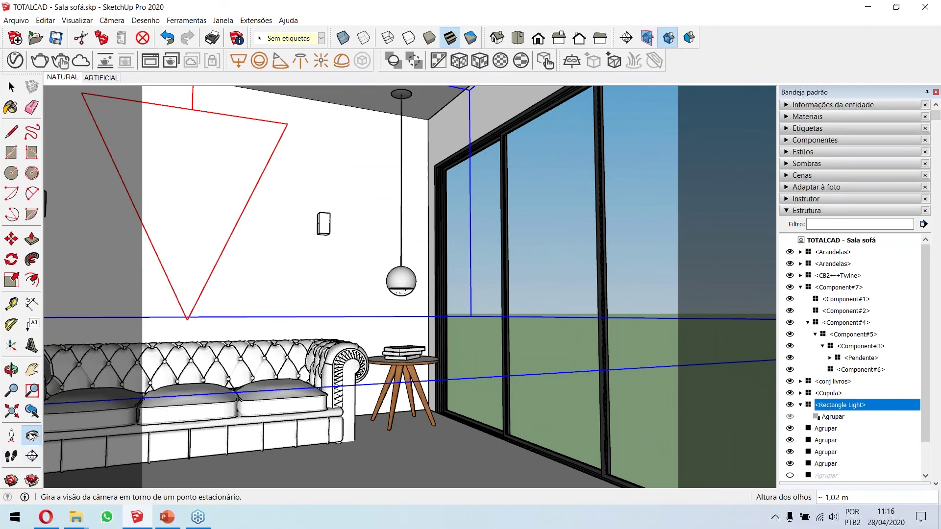
pyautogui.click(59, 78)
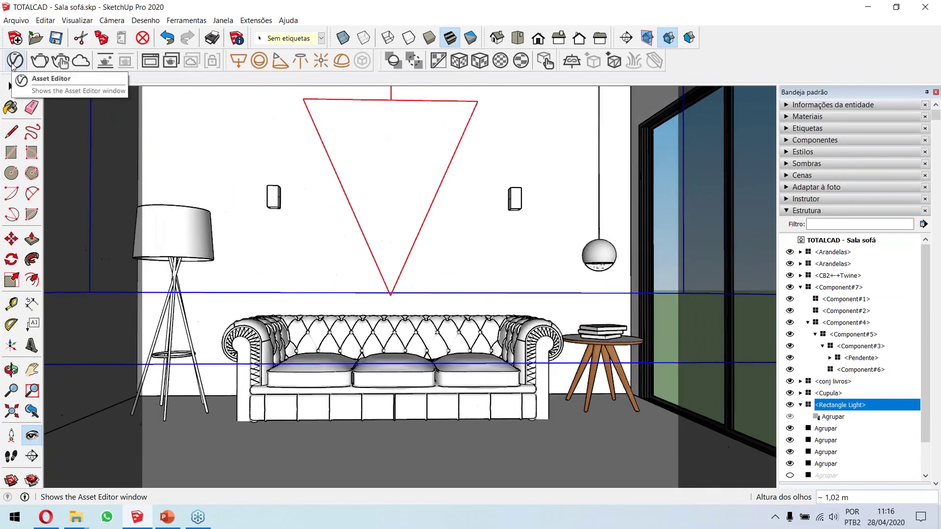
# Turn off the Rectangle Light and enable the environment Background texture, then close the asset editor.
pyautogui.click(12, 66)
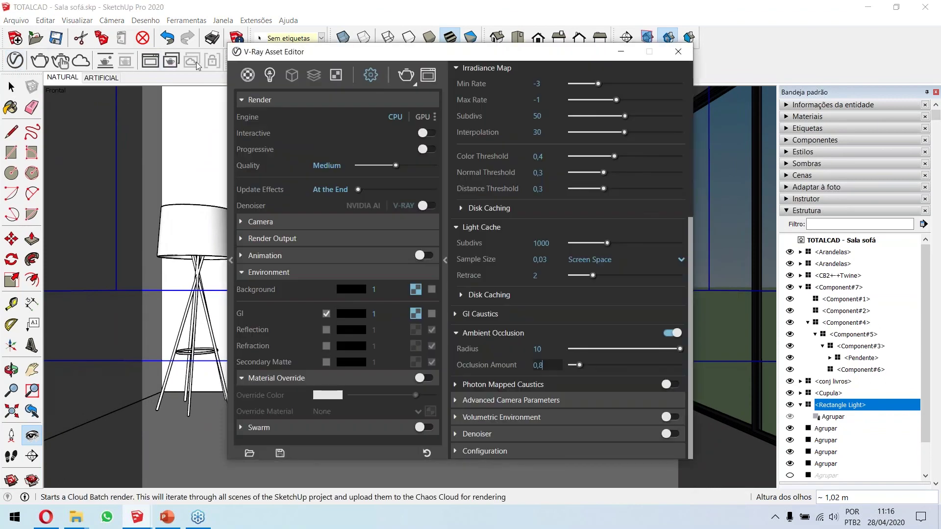
pyautogui.click(270, 74)
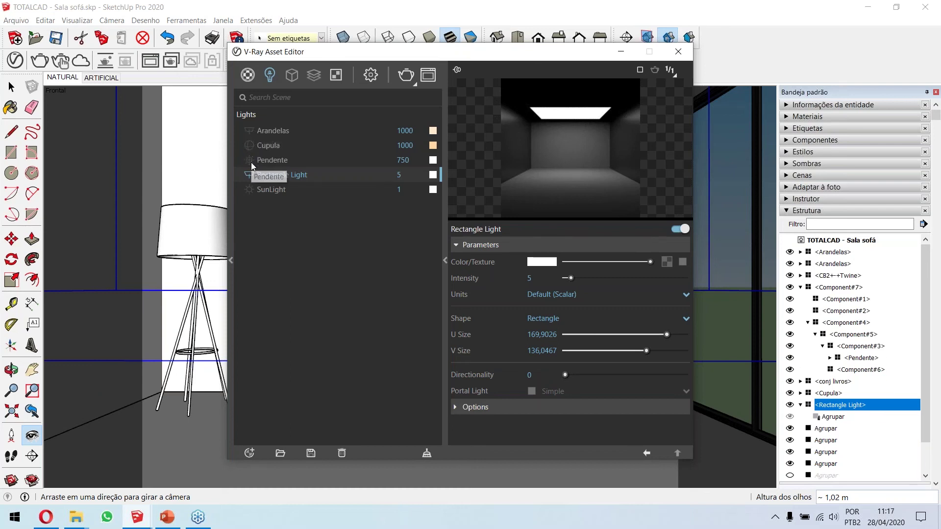
pyautogui.click(249, 175)
pyautogui.click(370, 77)
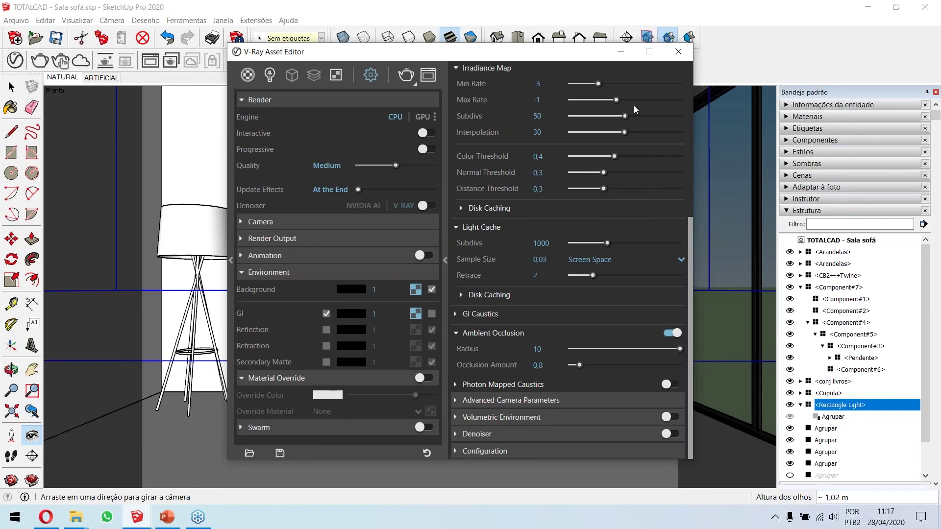
pyautogui.click(684, 54)
# Collapse the model structure list and turn on sun shadows in the Sombras settings.
pyautogui.click(826, 212)
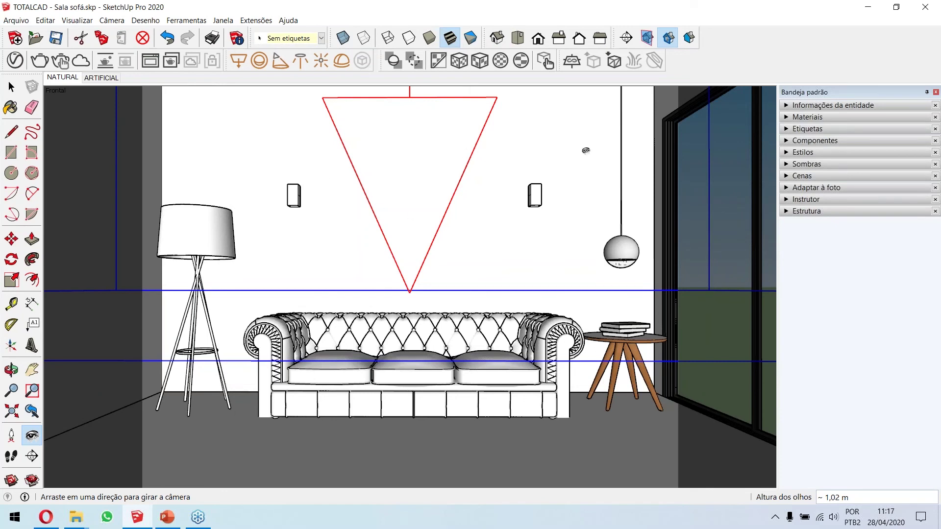
pyautogui.click(787, 164)
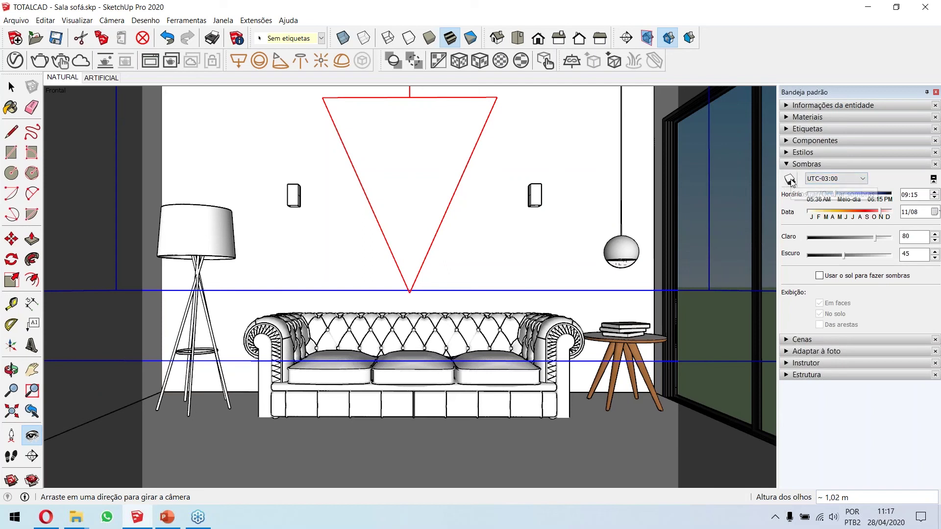
pyautogui.click(790, 180)
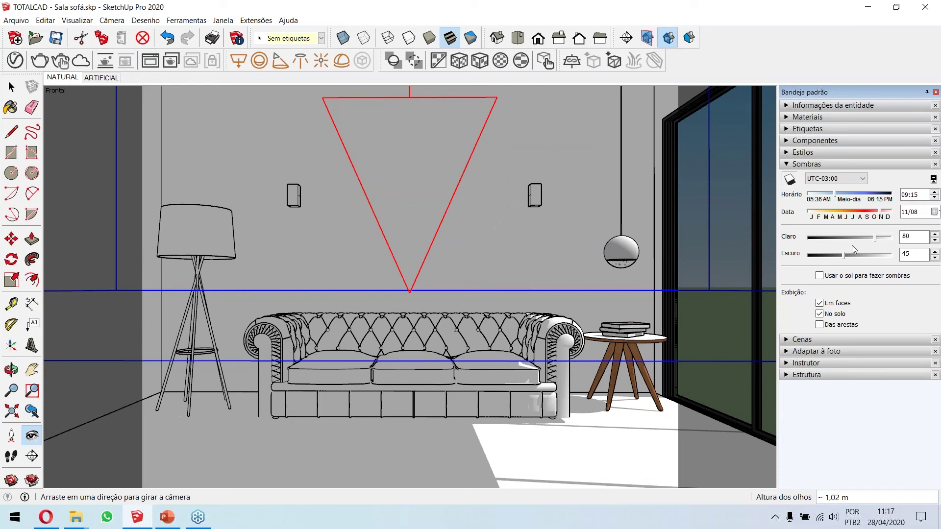
# Set the shadow settings to Claro 80 and Escuro 45, and return to the Select tool.
pyautogui.click(872, 240)
pyautogui.moveTo(876, 239); pyautogui.dragTo(843, 257)
pyautogui.doubleClick(913, 240)
pyautogui.write('80')
pyautogui.press('Tab')
pyautogui.write('4')
pyautogui.press('space')
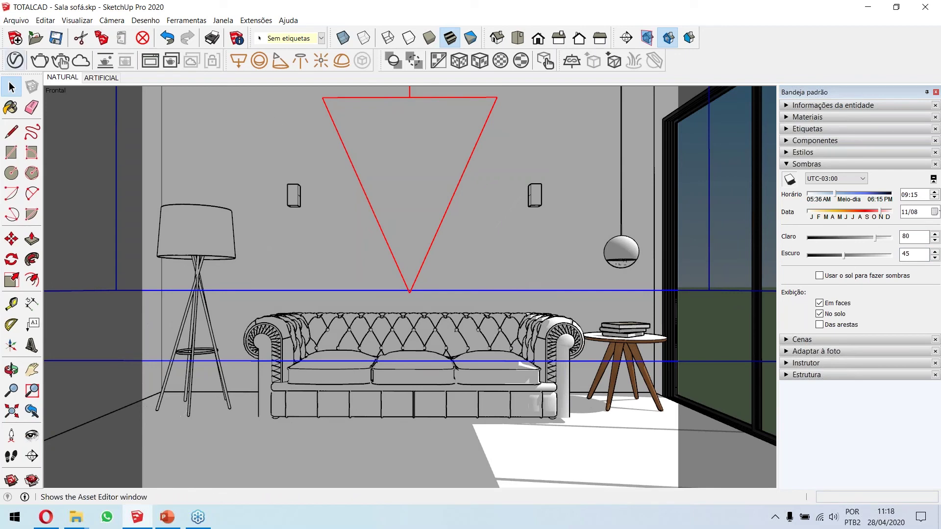
pyautogui.click(15, 59)
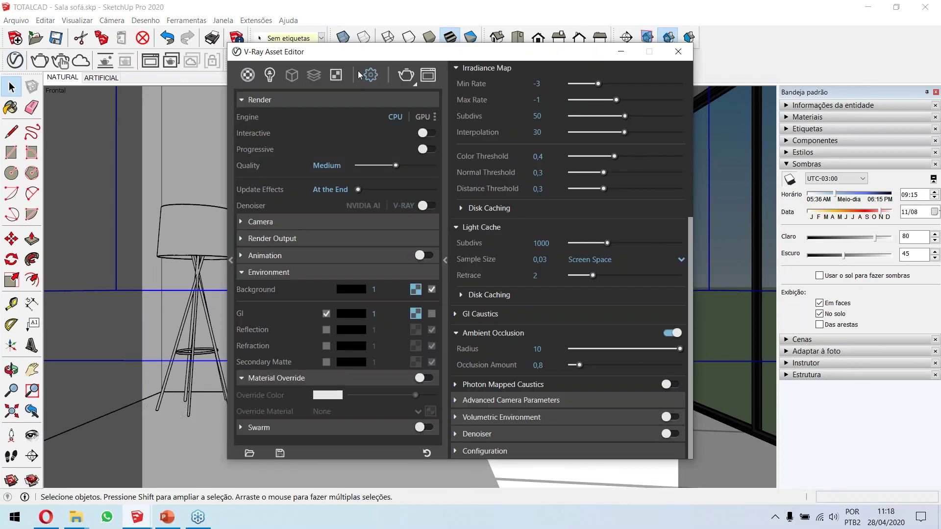
pyautogui.click(678, 52)
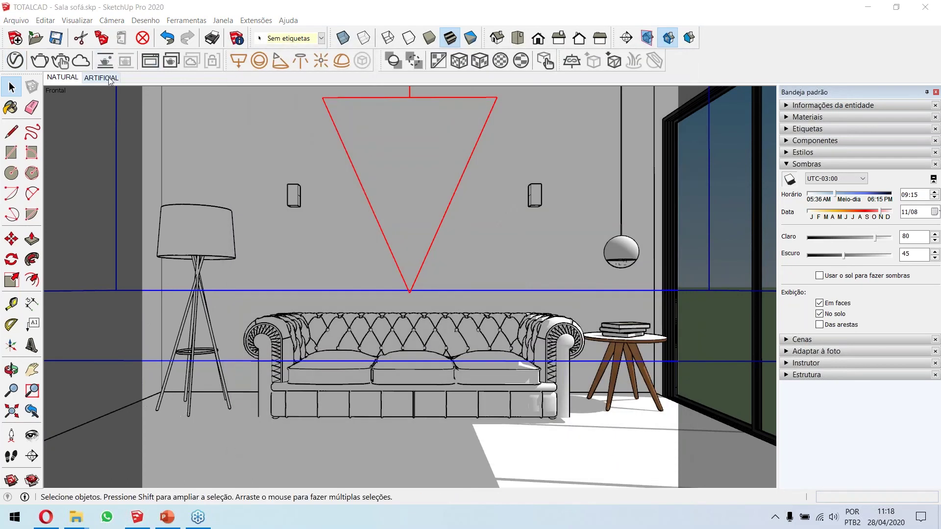
# Disable and reset the frame buffer's Exposure correction, then start a new render of the NATURAL scene.
pyautogui.click(150, 60)
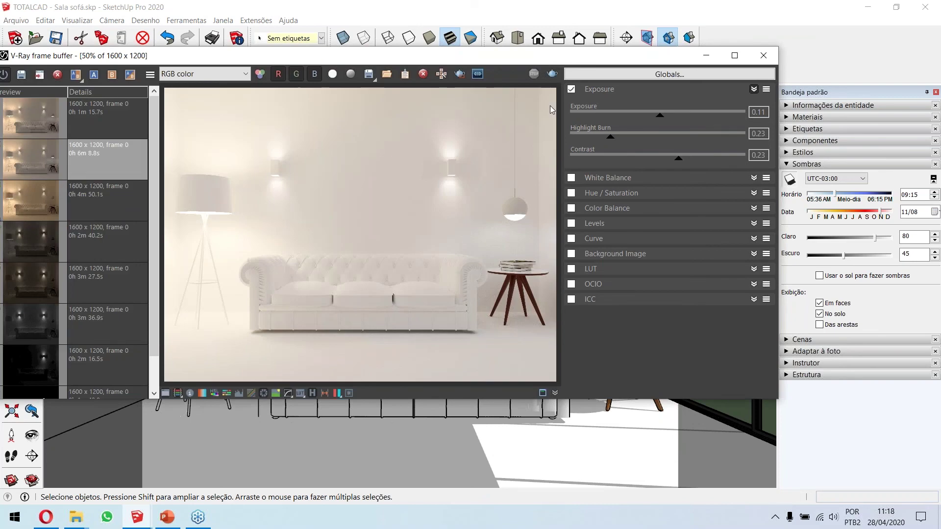
pyautogui.click(571, 89)
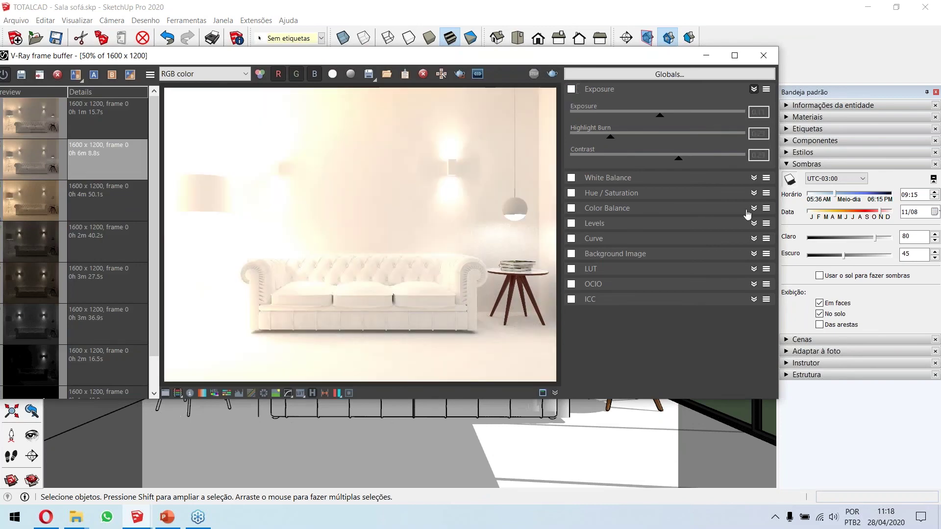
pyautogui.click(766, 91)
pyautogui.click(778, 101)
pyautogui.click(763, 56)
pyautogui.click(39, 61)
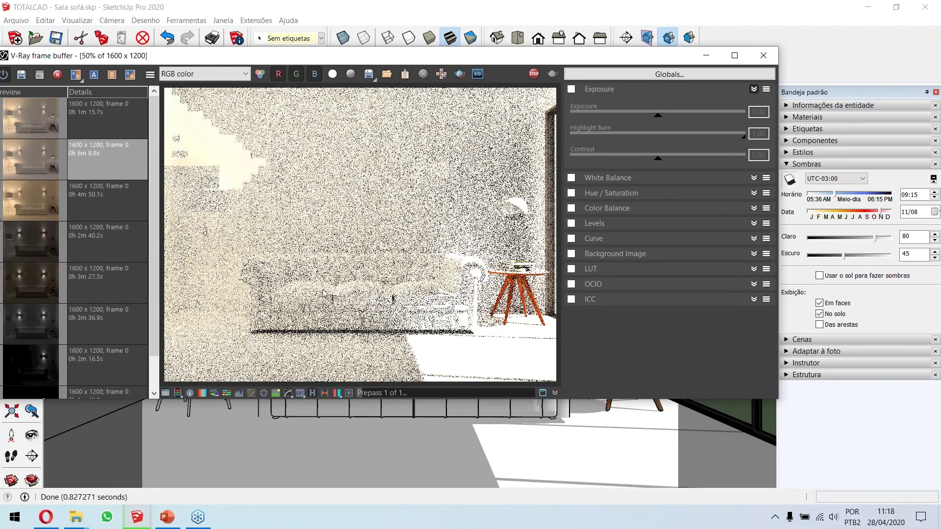
# Enable the render's Exposure correction and lower Highlight Burn to 0.24, toggling color clamping to check for burnt areas.
pyautogui.click(571, 91)
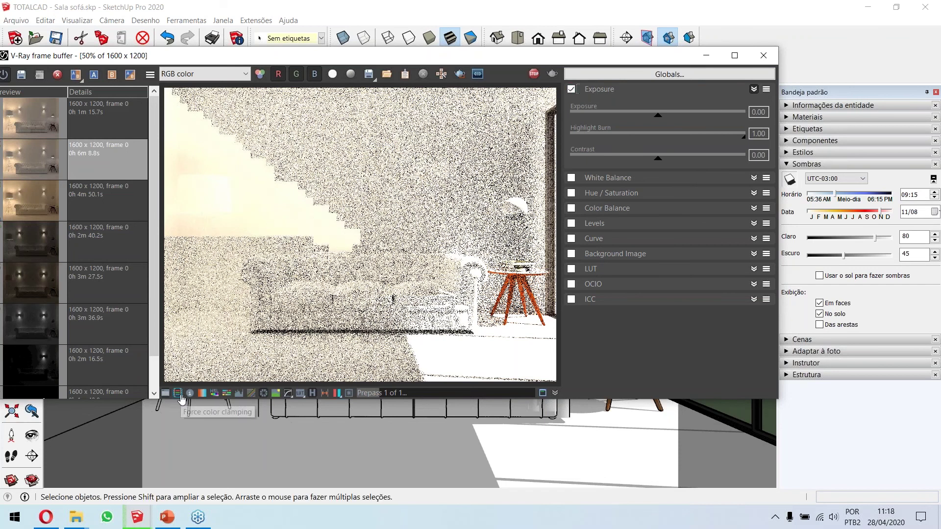
pyautogui.click(178, 393)
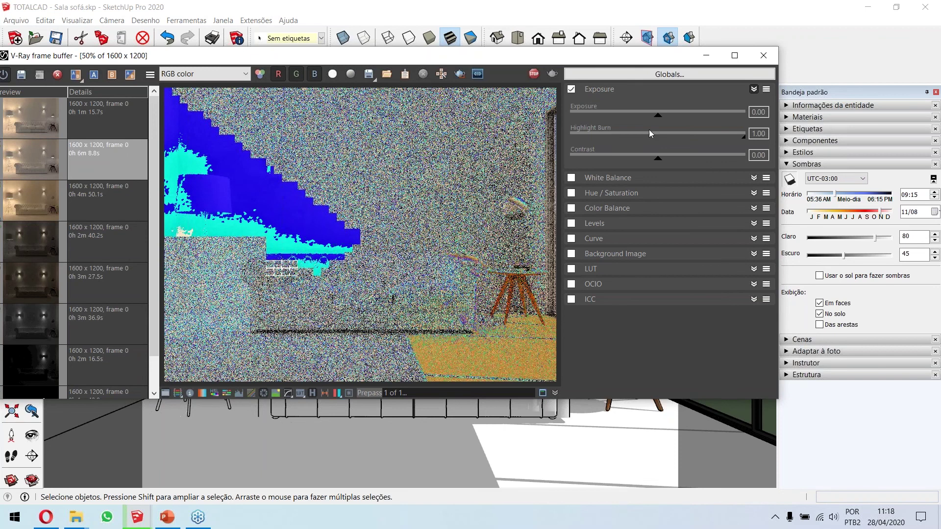
pyautogui.moveTo(746, 142); pyautogui.dragTo(656, 140)
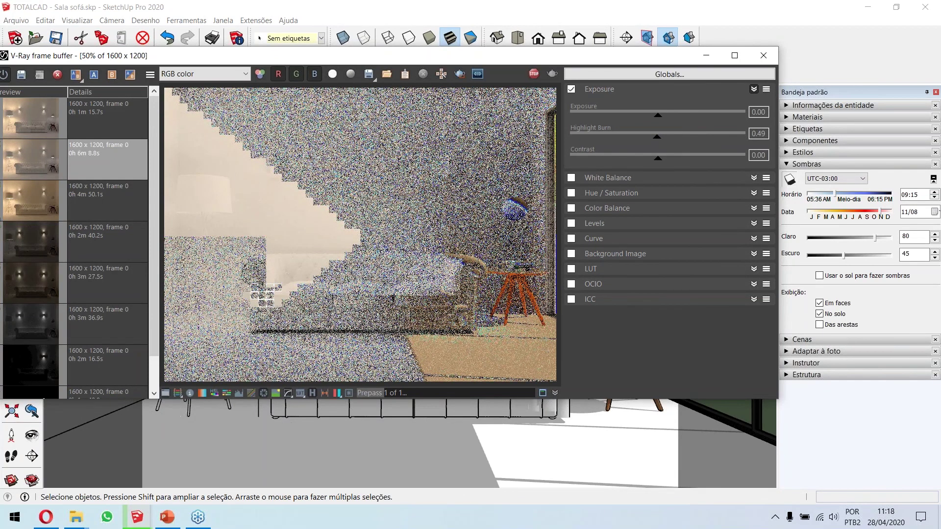
pyautogui.click(178, 393)
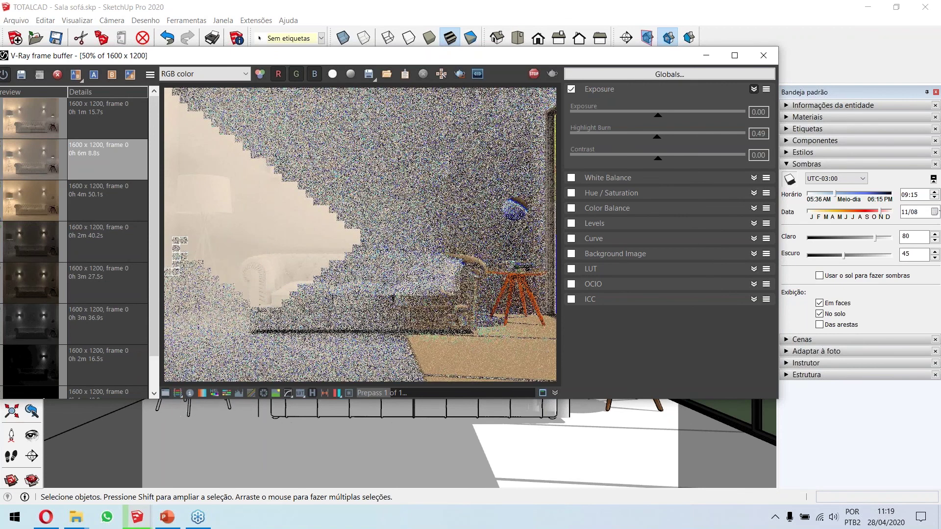
pyautogui.moveTo(654, 141); pyautogui.dragTo(613, 140)
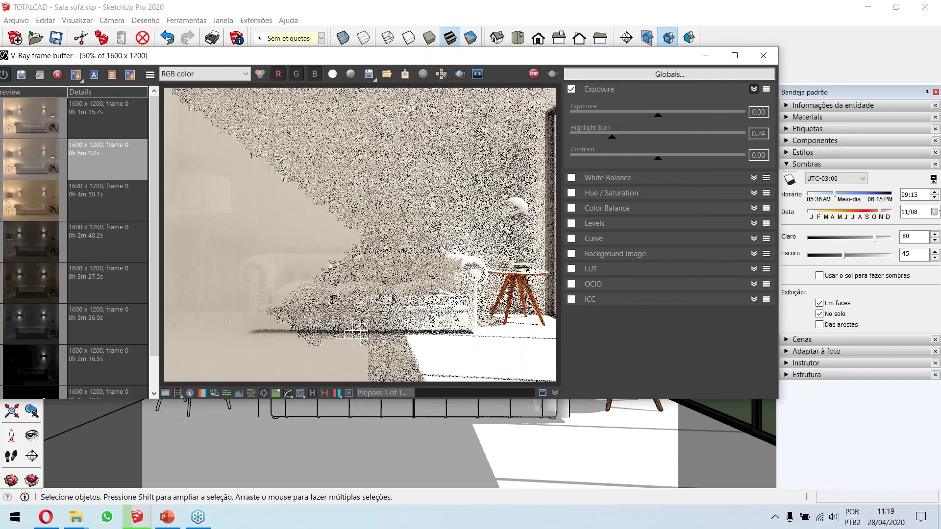
# Review the Ambient Occlusion and global illumination settings in the V-Ray Asset Editor, then close it and the frame buffer.
pyautogui.moveTo(196, 56); pyautogui.dragTo(264, 81)
pyautogui.click(19, 63)
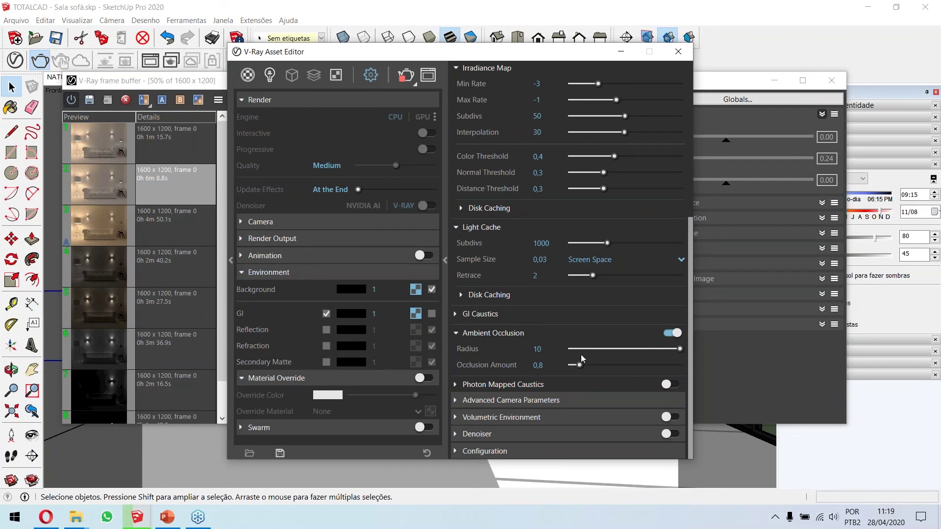
pyautogui.click(678, 51)
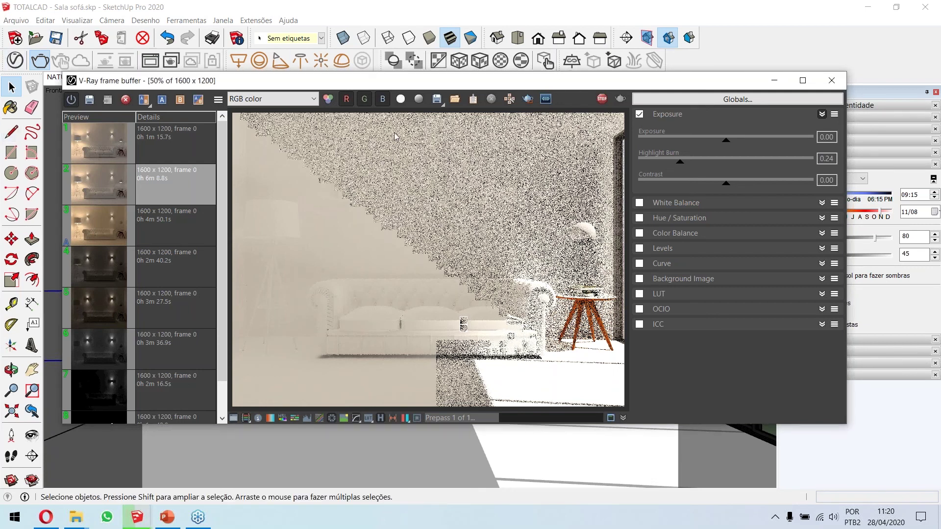
pyautogui.click(115, 2)
pyautogui.moveTo(564, 90)
pyautogui.mouseDown()
pyautogui.moveTo(563, 103)
pyautogui.moveTo(420, 103)
pyautogui.mouseUp()
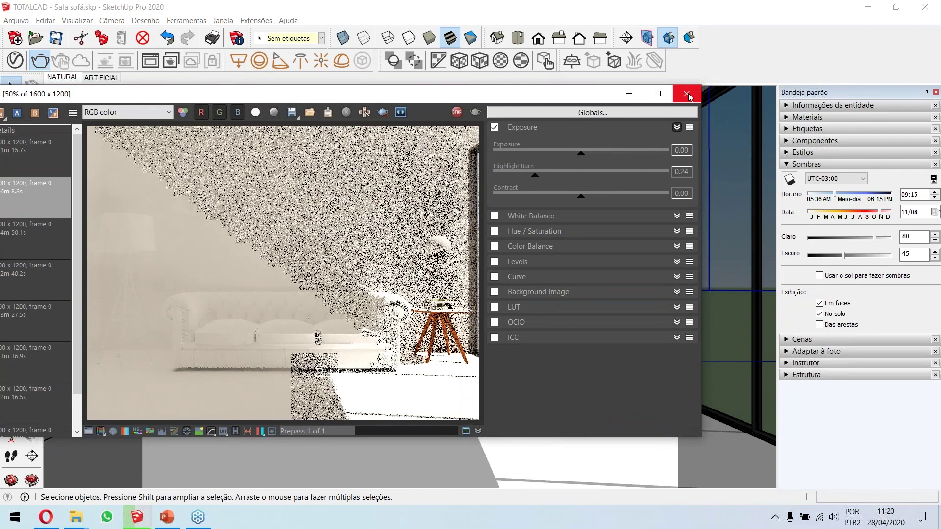
pyautogui.click(688, 93)
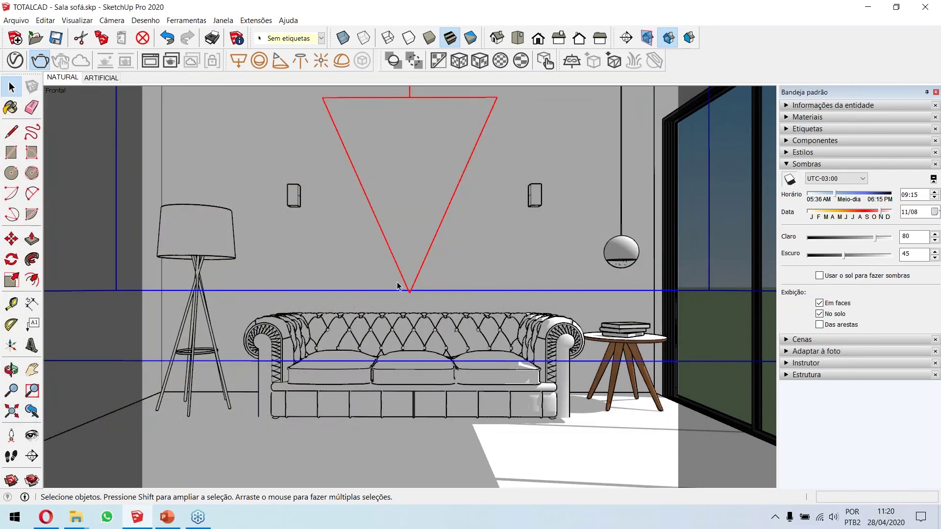
# Try sun times of 11:34 and 08:40 and inspect the shadows from outside the room.
pyautogui.scroll(-8, 387, 275)
pyautogui.moveTo(387, 275); pyautogui.dragTo(387, 389, button='middle')
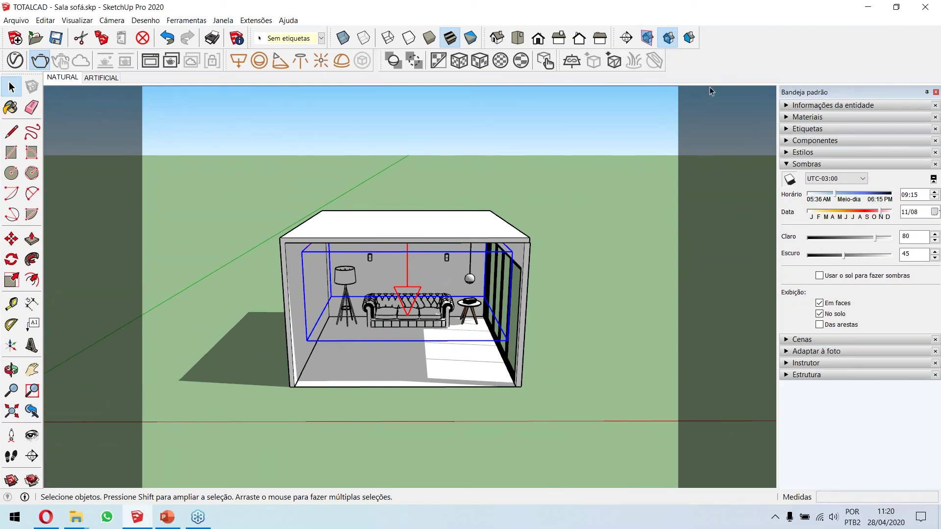
pyautogui.click(757, 27)
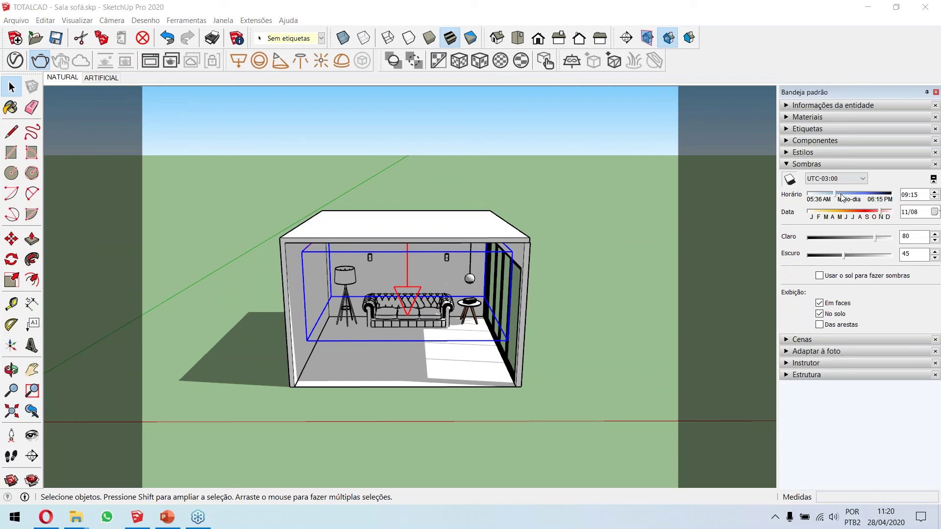
pyautogui.scroll(-5, 837, 197)
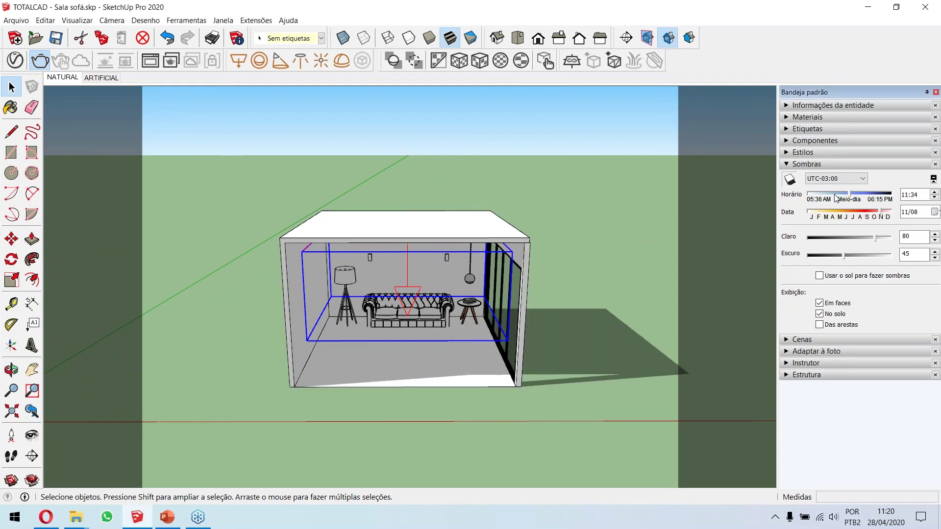
pyautogui.scroll(6, 836, 198)
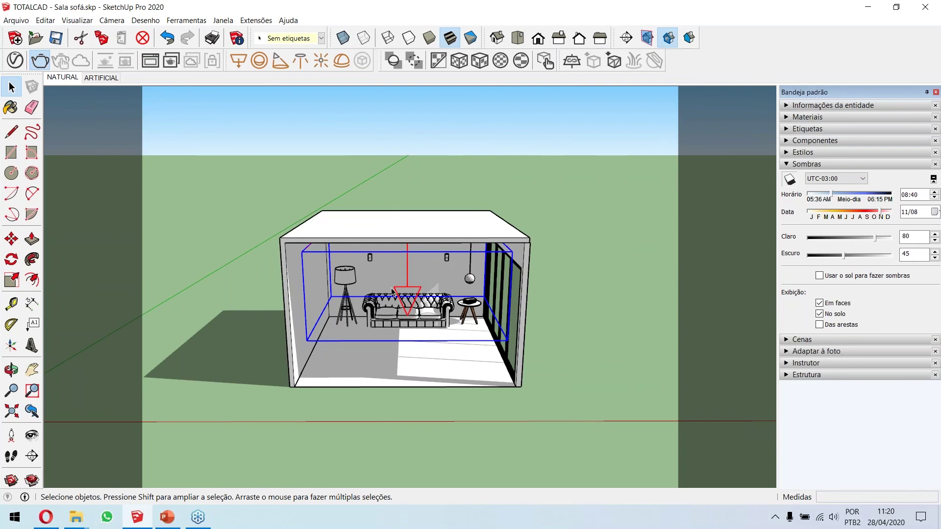
pyautogui.moveTo(424, 266); pyautogui.dragTo(550, 193, button='middle')
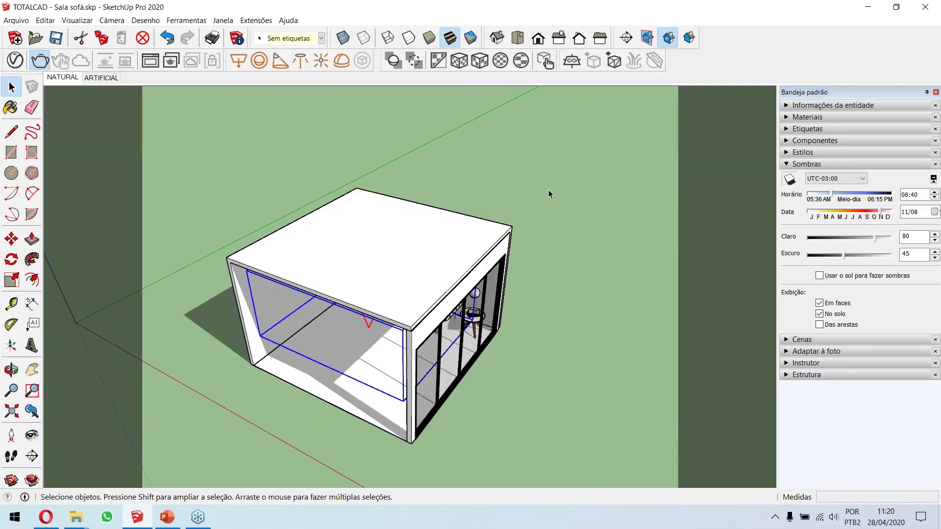
pyautogui.moveTo(212, 427); pyautogui.dragTo(365, 353, button='middle')
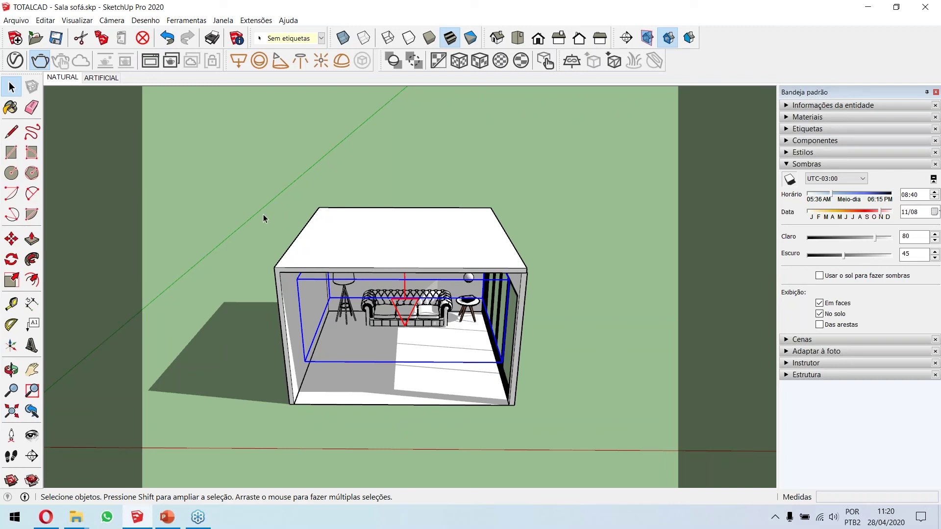
# Open the keyboard shortcut preferences and filter the functions by "norte".
pyautogui.click(223, 20)
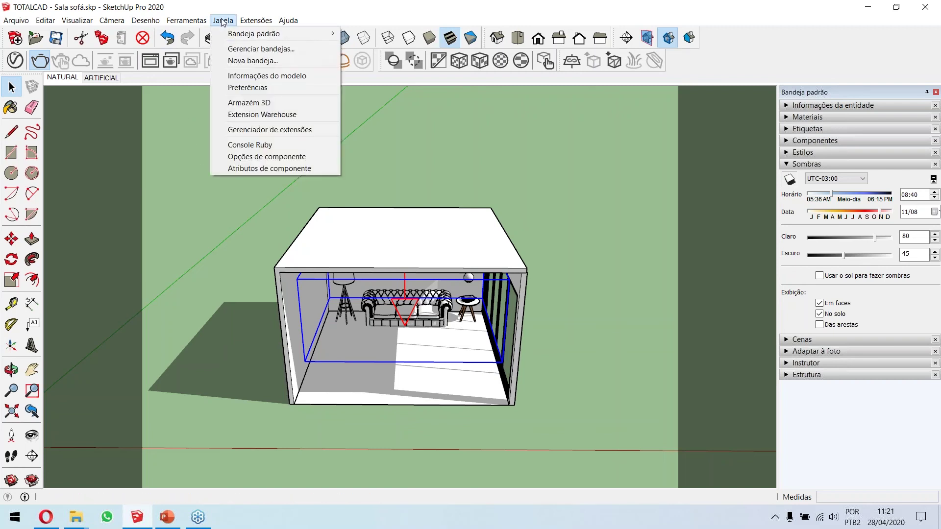
pyautogui.click(256, 88)
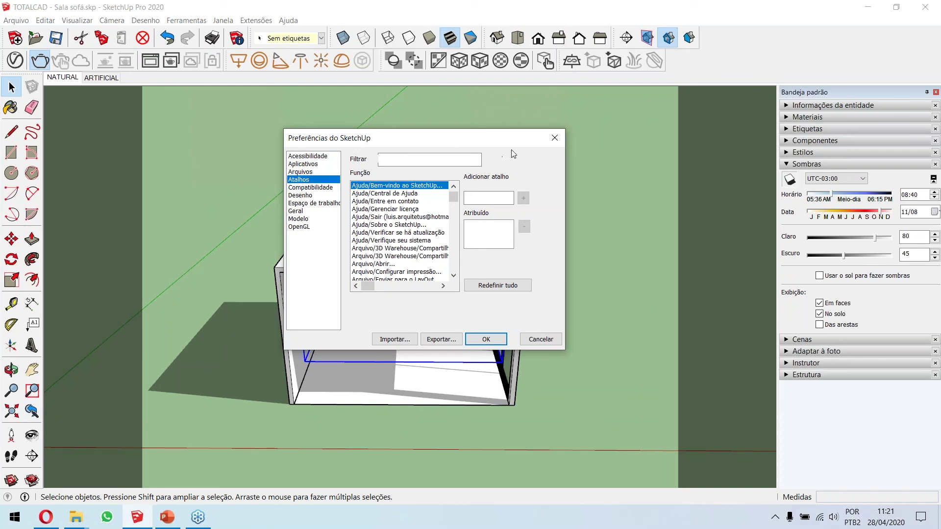
pyautogui.click(554, 138)
pyautogui.click(223, 20)
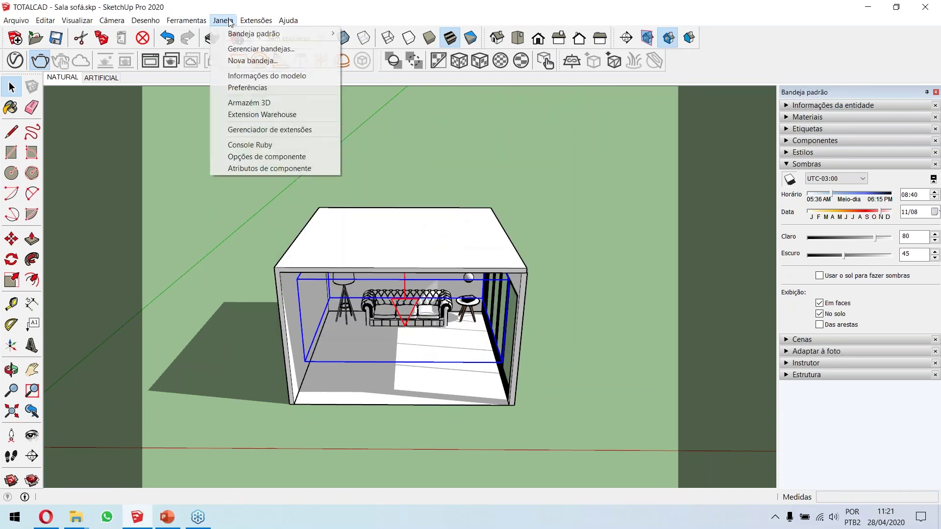
pyautogui.click(257, 90)
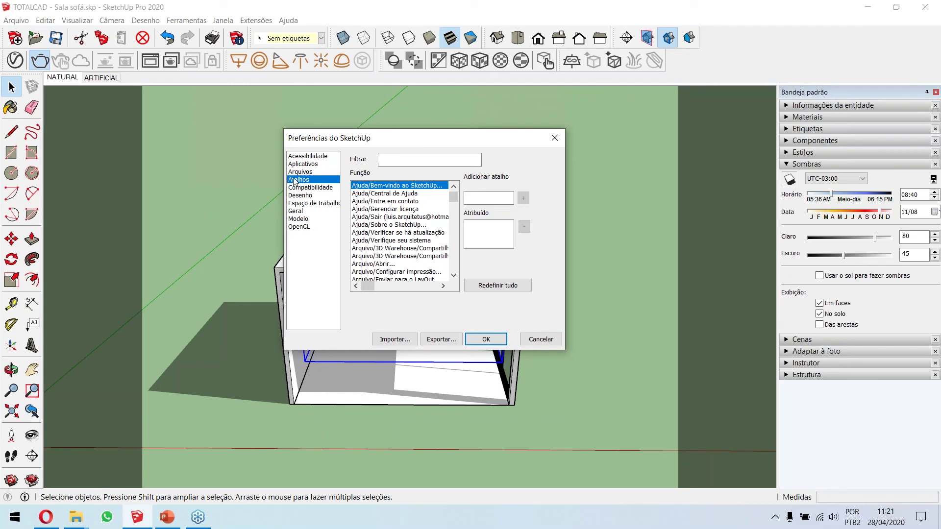
pyautogui.click(393, 161)
pyautogui.write('norte')
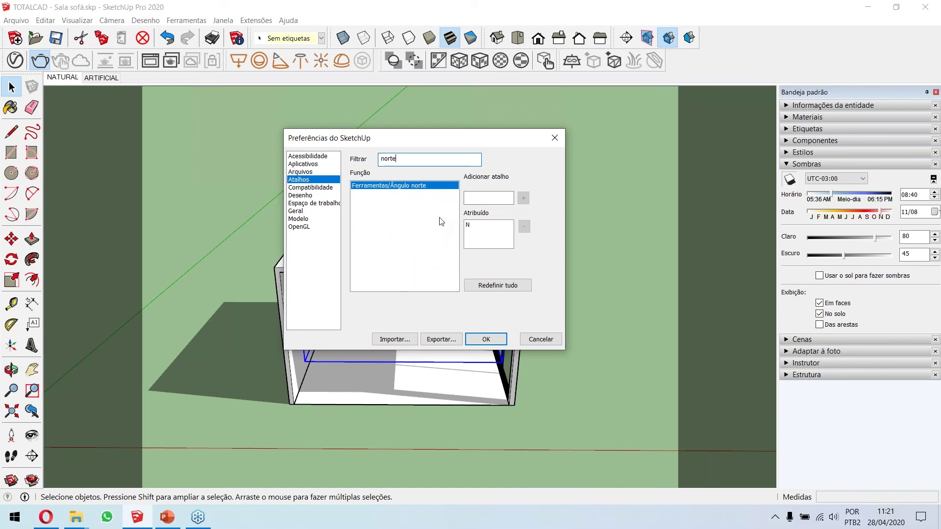
# Remove the shortcut assigned to Ferramentas/Ângulo norte, assign N to it again, and confirm the preferences.
pyautogui.click(479, 228)
pyautogui.click(524, 226)
pyautogui.click(494, 197)
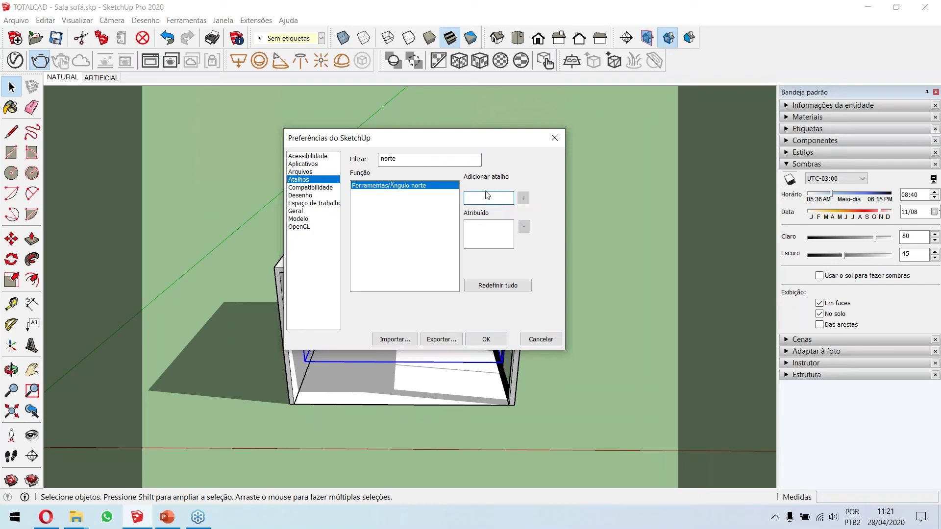
pyautogui.press('n')
pyautogui.click(522, 199)
pyautogui.click(471, 339)
# Set the sun time to 07:53 while viewing the room's shadows from above.
pyautogui.press('o')
pyautogui.moveTo(336, 296); pyautogui.dragTo(312, 319, button='middle')
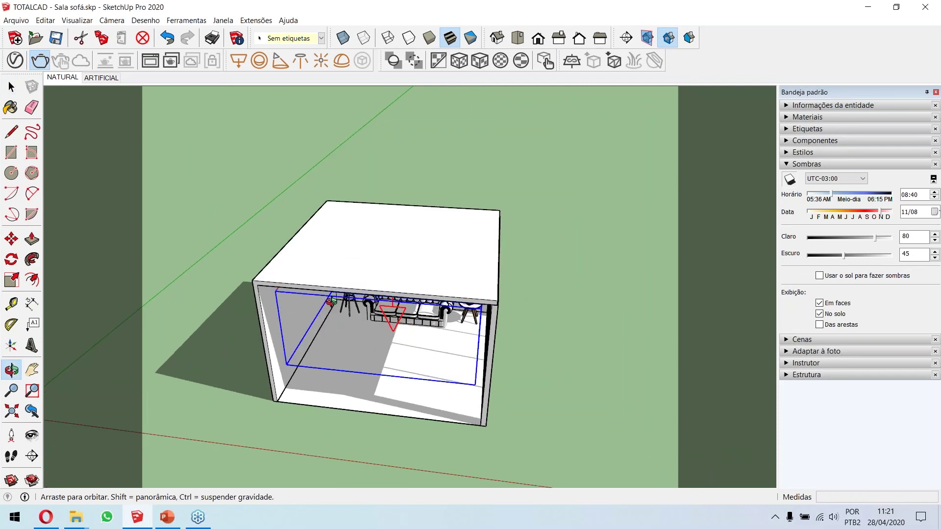
pyautogui.moveTo(833, 193); pyautogui.dragTo(828, 193)
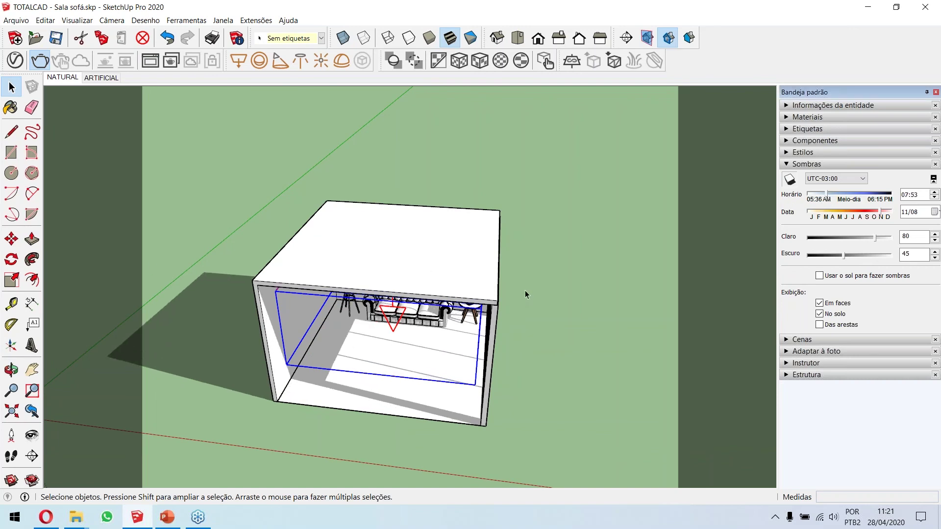
# Try redirecting solar north with the Ângulo norte tool from a point beside the room, then restore the NATURAL scene.
pyautogui.click(557, 311)
pyautogui.press('n')
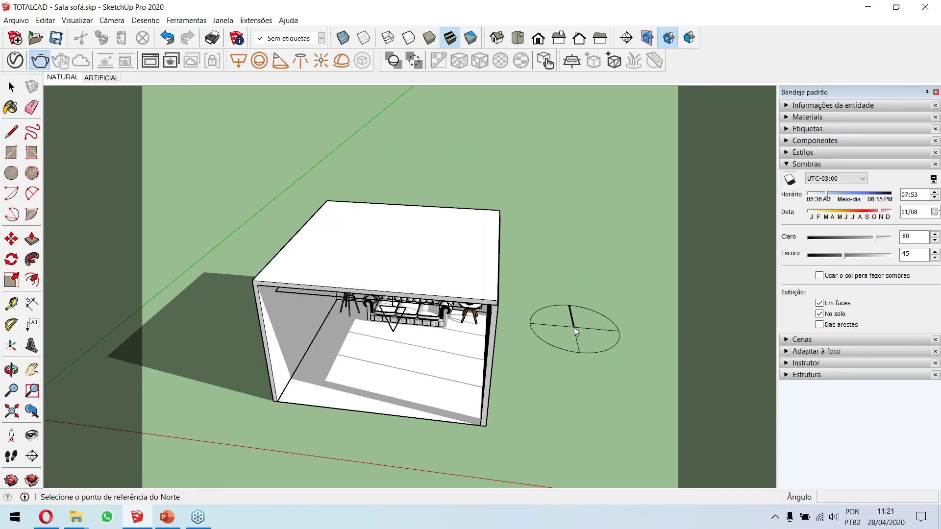
pyautogui.click(574, 329)
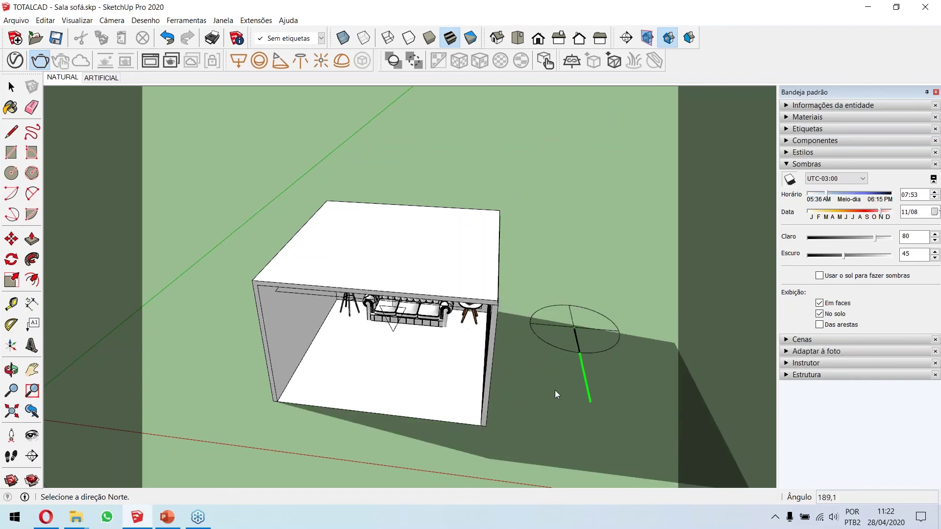
pyautogui.click(524, 348)
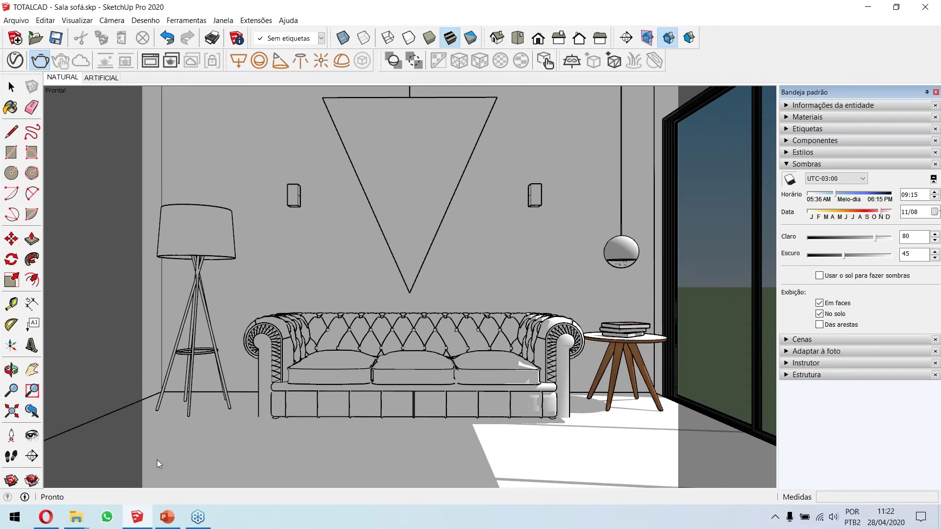
# Set the render's Exposure to 0.59 in the frame buffer and compare the image with and without the correction.
pyautogui.click(155, 63)
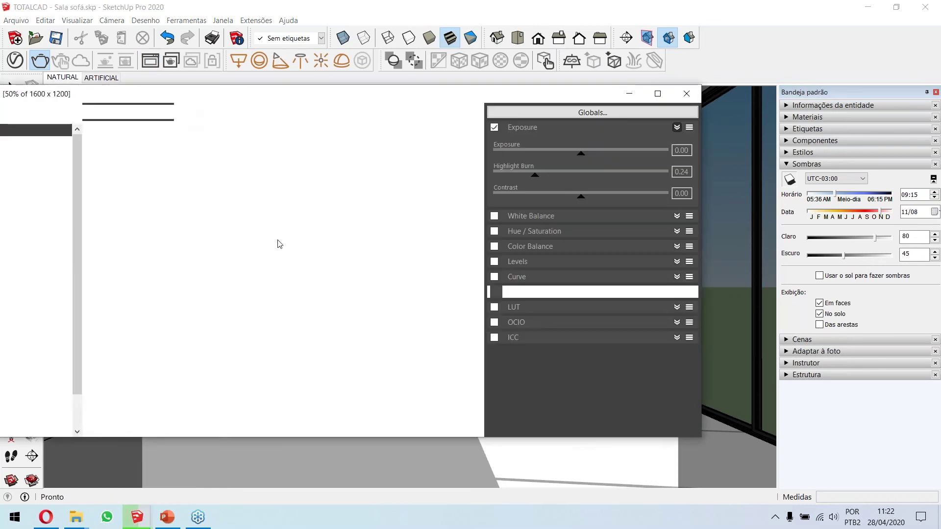
pyautogui.moveTo(230, 98); pyautogui.dragTo(386, 94)
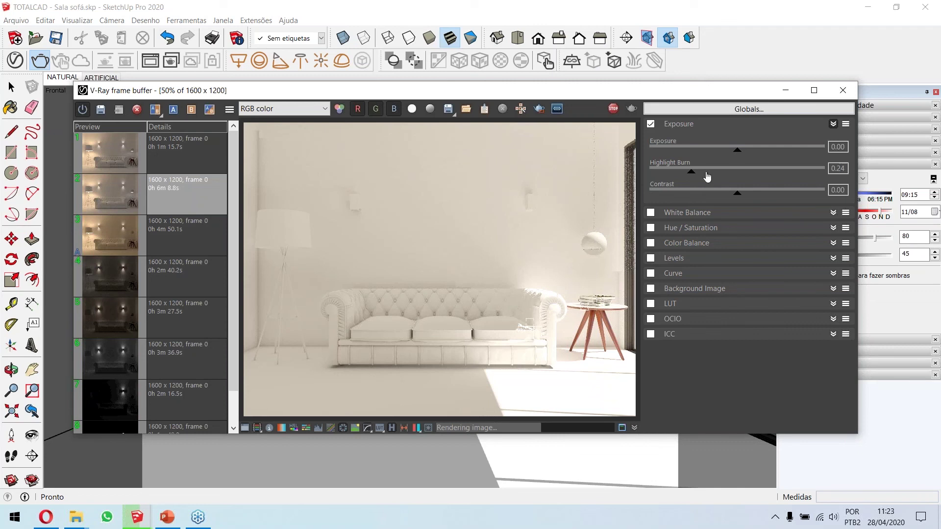
pyautogui.moveTo(740, 156)
pyautogui.mouseDown()
pyautogui.moveTo(757, 155)
pyautogui.moveTo(748, 154)
pyautogui.mouseUp()
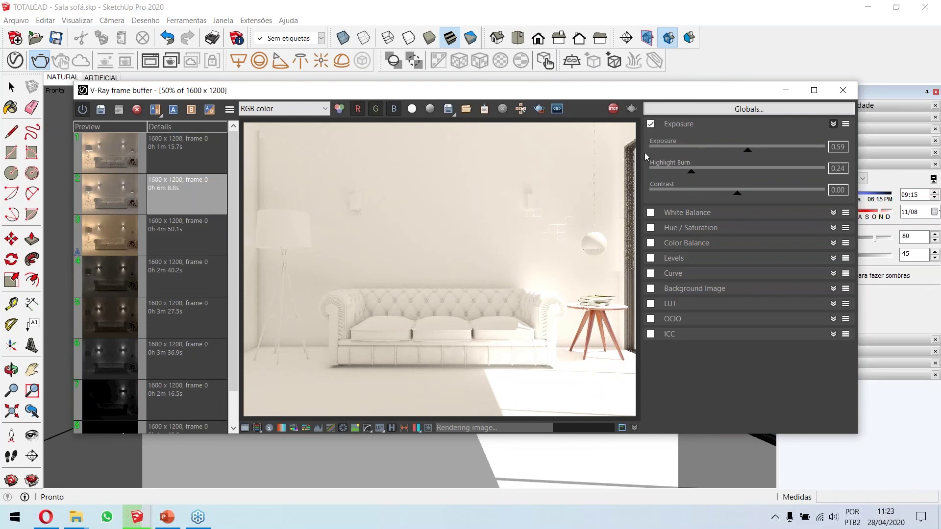
pyautogui.click(651, 124)
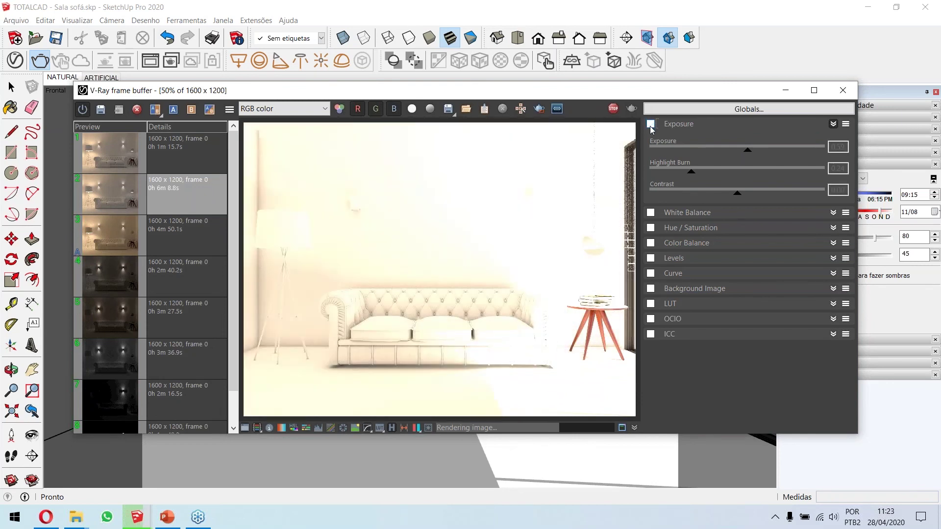
pyautogui.click(651, 125)
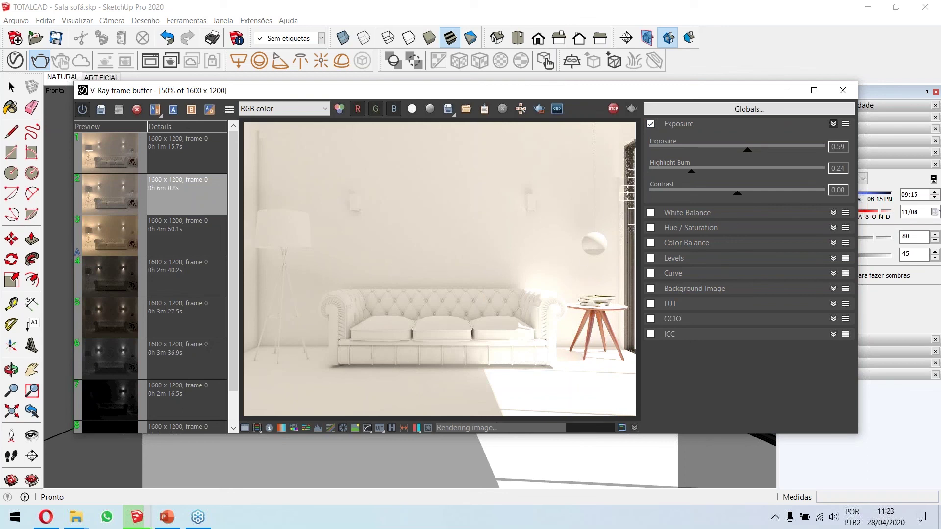
pyautogui.hotkey('shift', 'Tab')
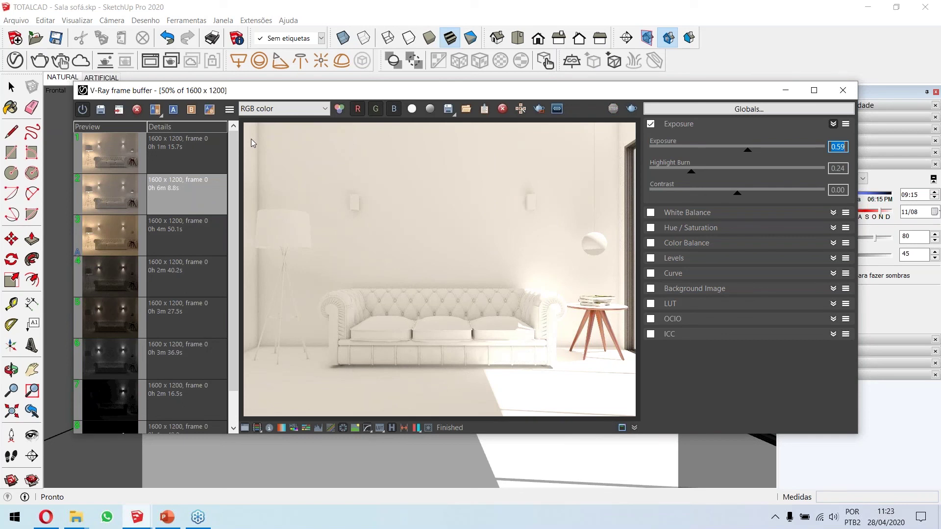
# Close the V-Ray frame buffer with the sunlit sofa render and return to the model.
pyautogui.click(98, 114)
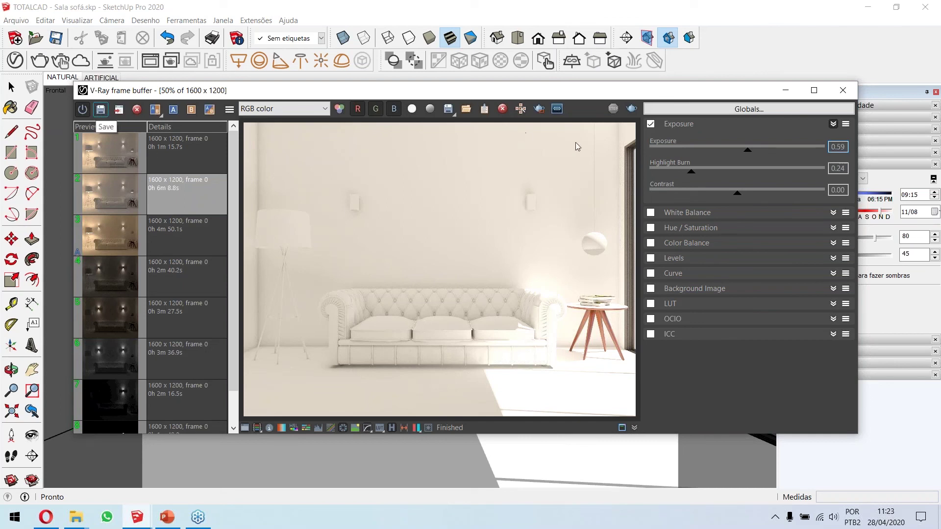
pyautogui.click(840, 92)
pyautogui.scroll(-8, 335, 267)
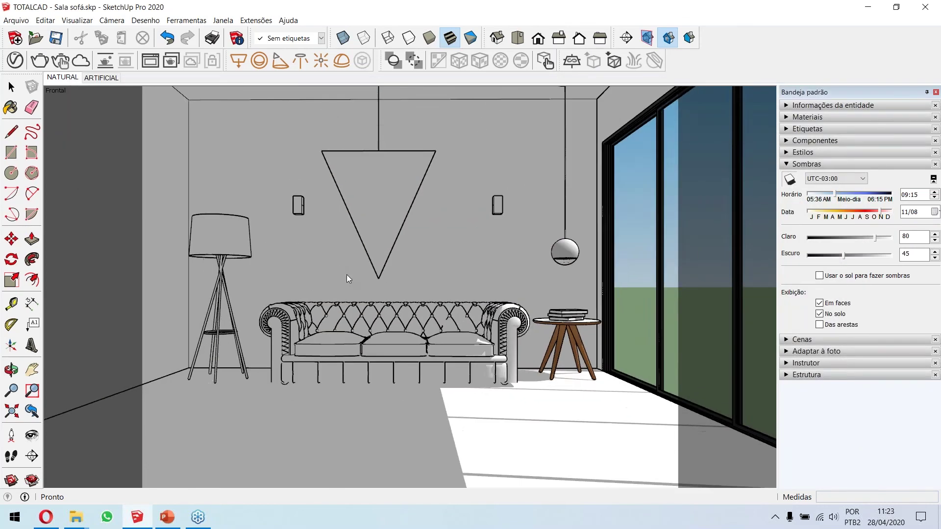
pyautogui.moveTo(303, 239); pyautogui.dragTo(325, 288, button='middle')
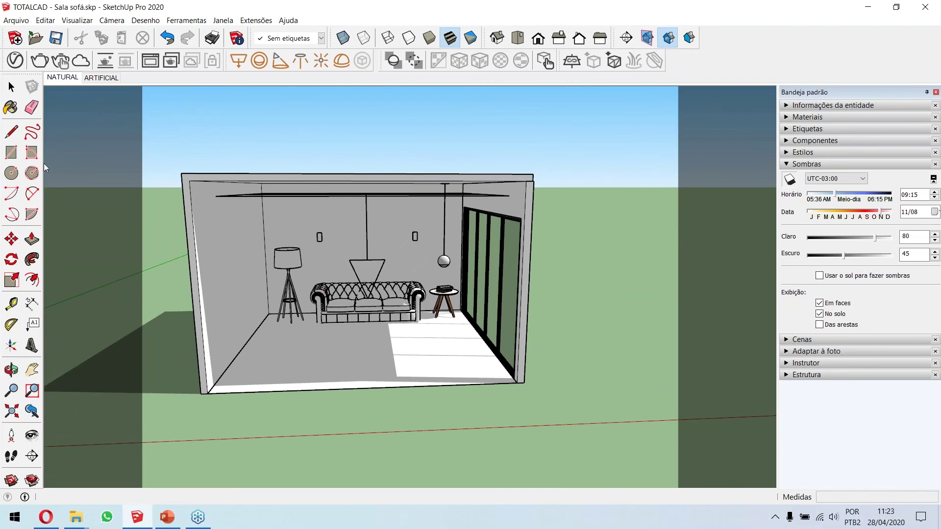
# Add Flooring Parquet Parallel E01 120cm from the V-Ray library's Wood & Laminate category to the scene materials.
pyautogui.click(11, 61)
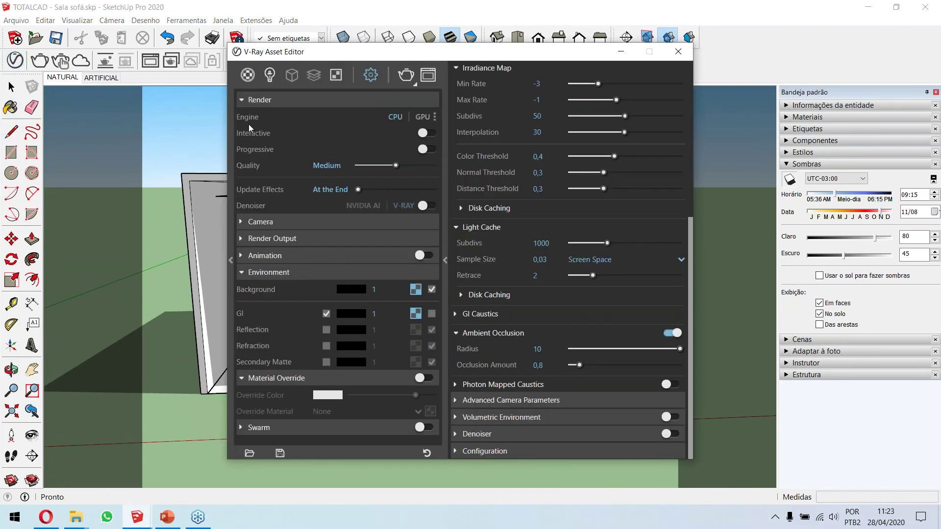
pyautogui.moveTo(276, 121)
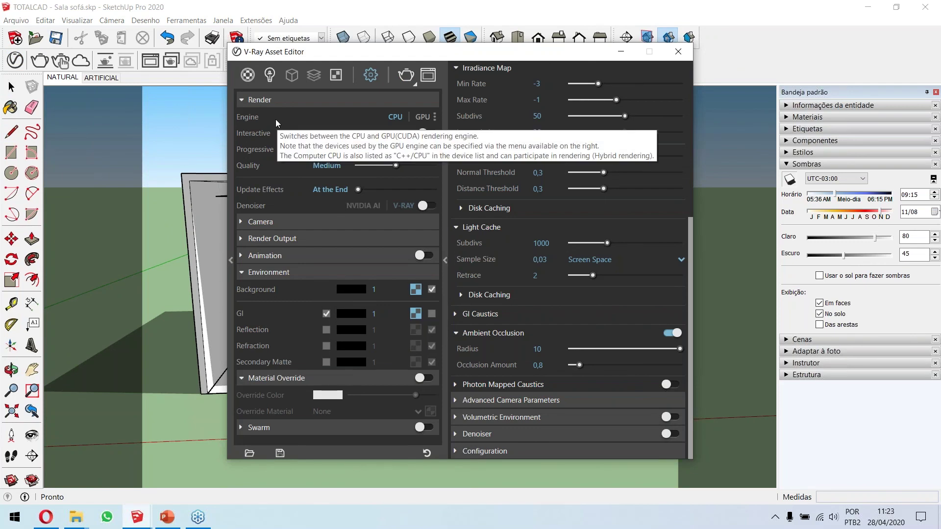
pyautogui.click(247, 76)
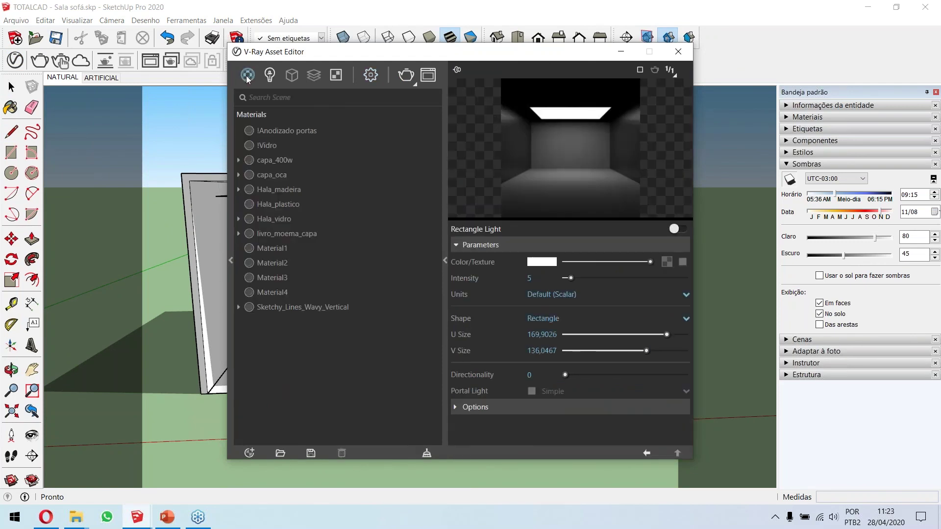
pyautogui.click(230, 259)
pyautogui.moveTo(138, 58); pyautogui.dragTo(255, 37)
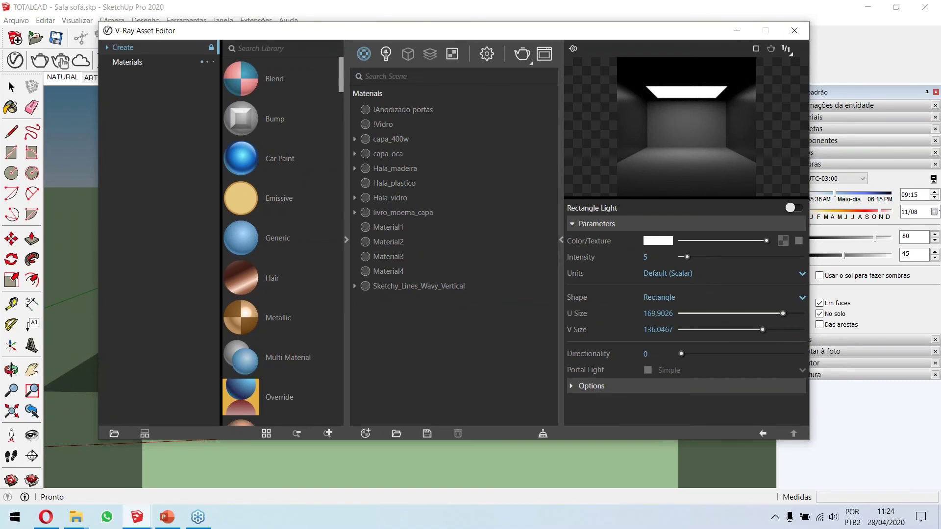
pyautogui.click(109, 62)
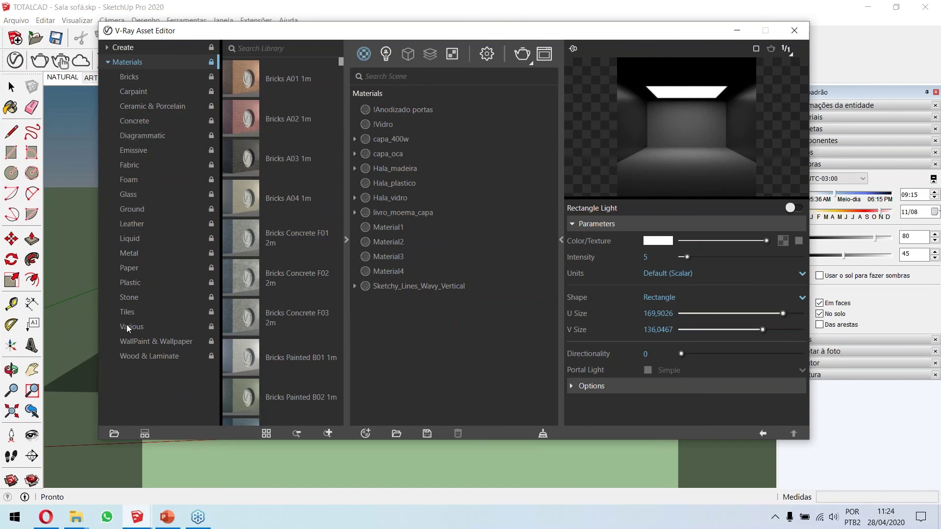
pyautogui.click(136, 355)
pyautogui.moveTo(344, 104); pyautogui.dragTo(351, 237)
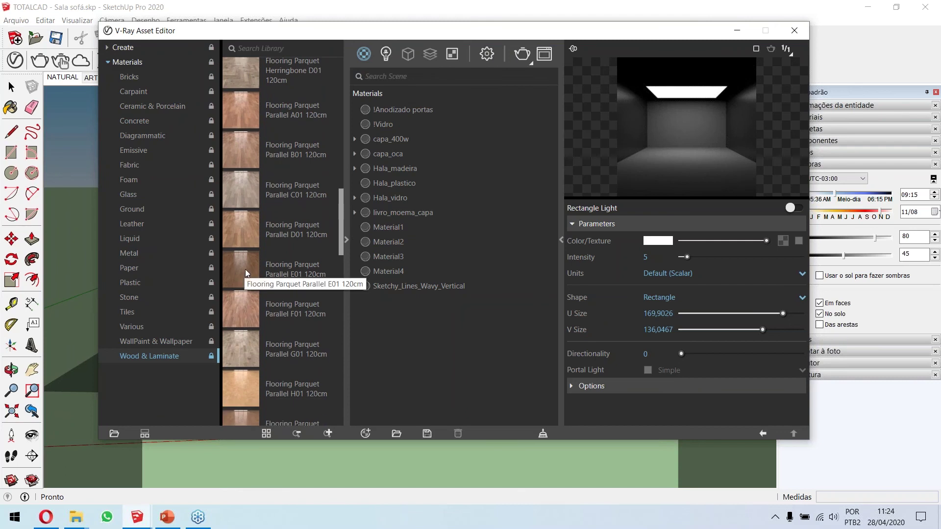
pyautogui.moveTo(245, 269); pyautogui.dragTo(405, 329)
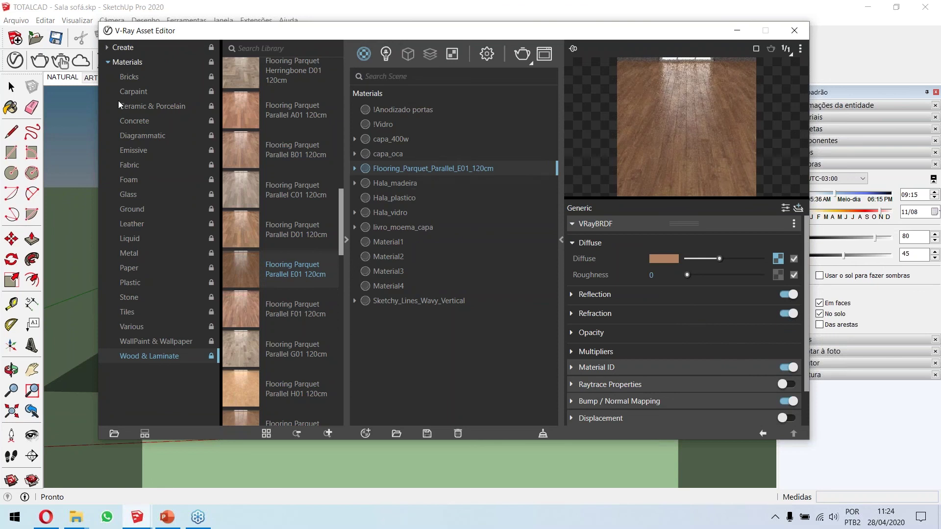
# Add Fabric D02 Red 10cm from the library's Fabric category to the scene materials.
pyautogui.click(124, 166)
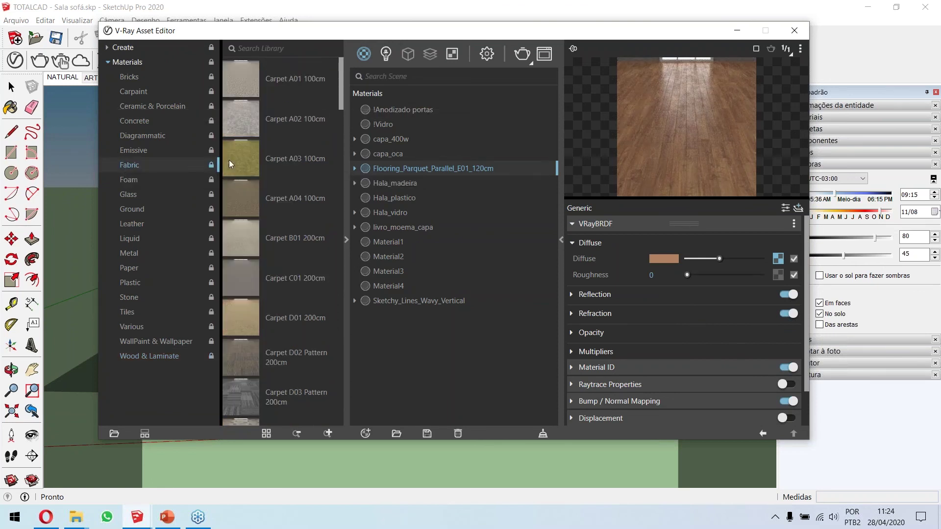
pyautogui.moveTo(343, 89); pyautogui.dragTo(333, 215)
pyautogui.moveTo(243, 181); pyautogui.dragTo(407, 334)
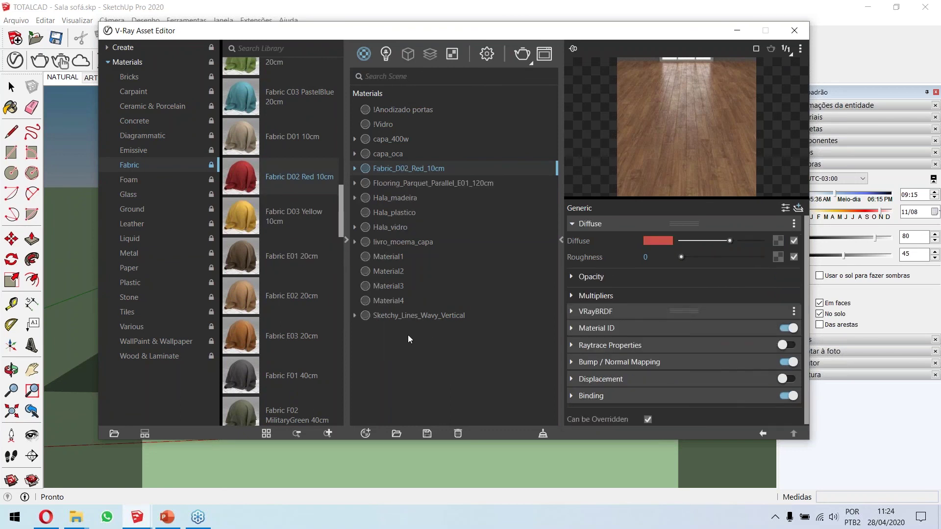
pyautogui.moveTo(341, 210); pyautogui.dragTo(351, 83)
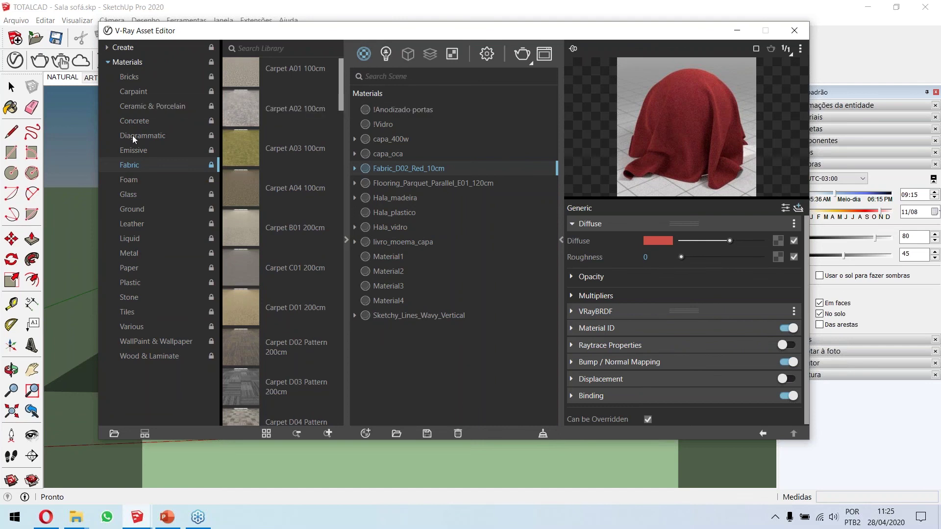
# Add Stucco A02 Color 50cm from the WallPaint & Wallpaper category to the scene materials and close the asset editor.
pyautogui.click(138, 342)
pyautogui.moveTo(240, 122); pyautogui.dragTo(393, 346)
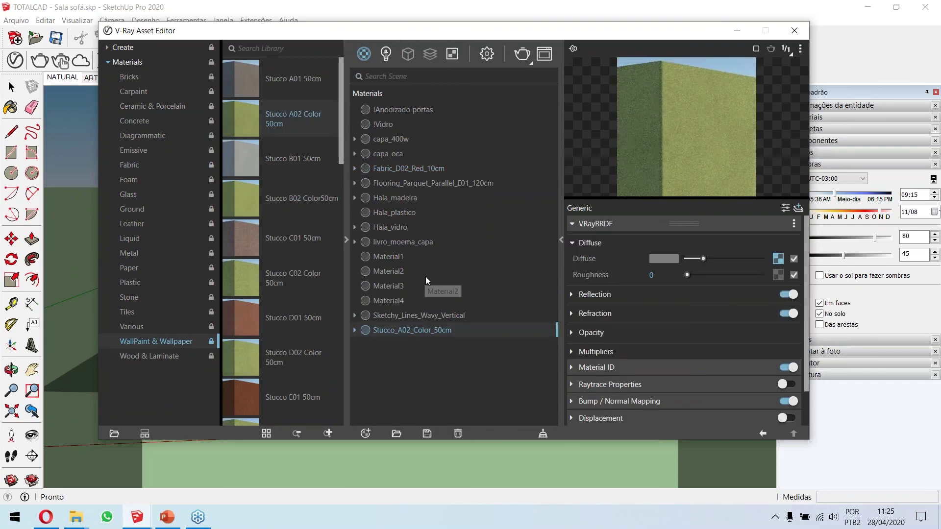
pyautogui.click(795, 30)
# Switch to the ARTIFICIAL scene, check the V-Ray lights, and disable the environment Background in the render settings.
pyautogui.scroll(5, 342, 252)
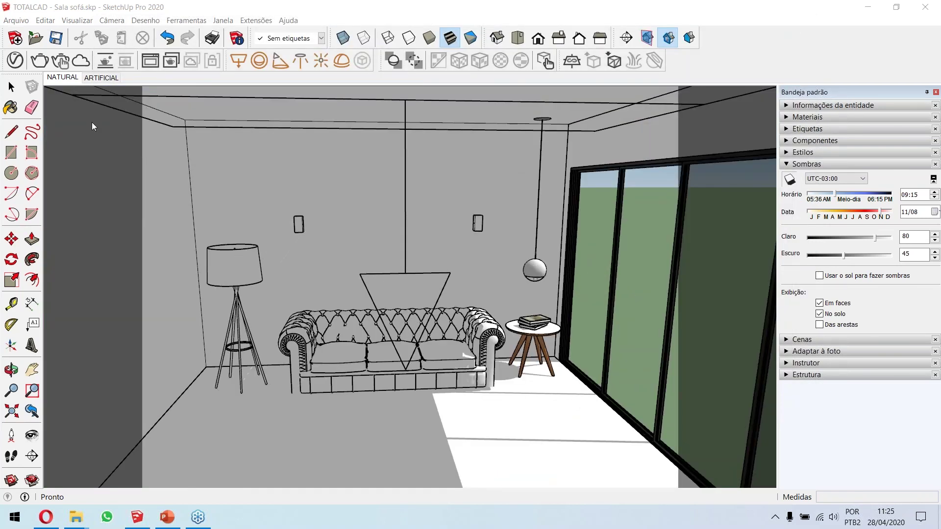
pyautogui.click(107, 78)
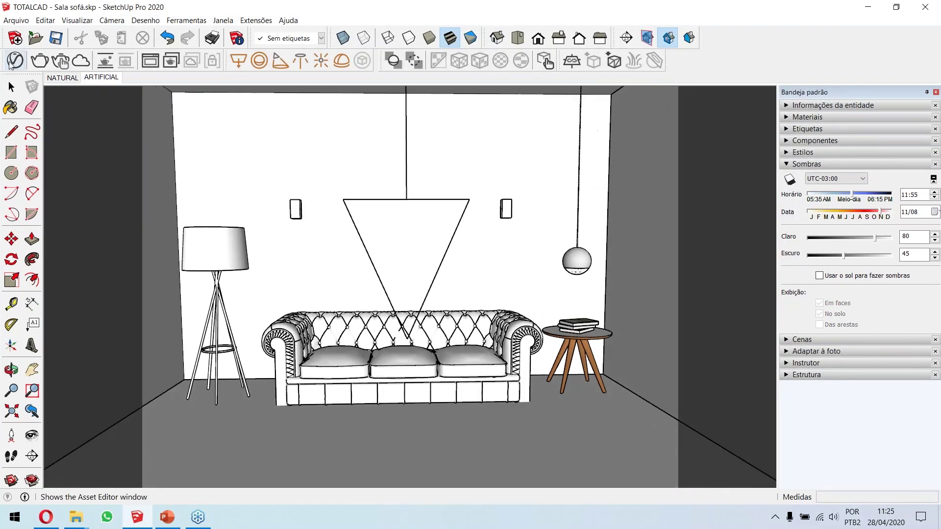
pyautogui.click(15, 60)
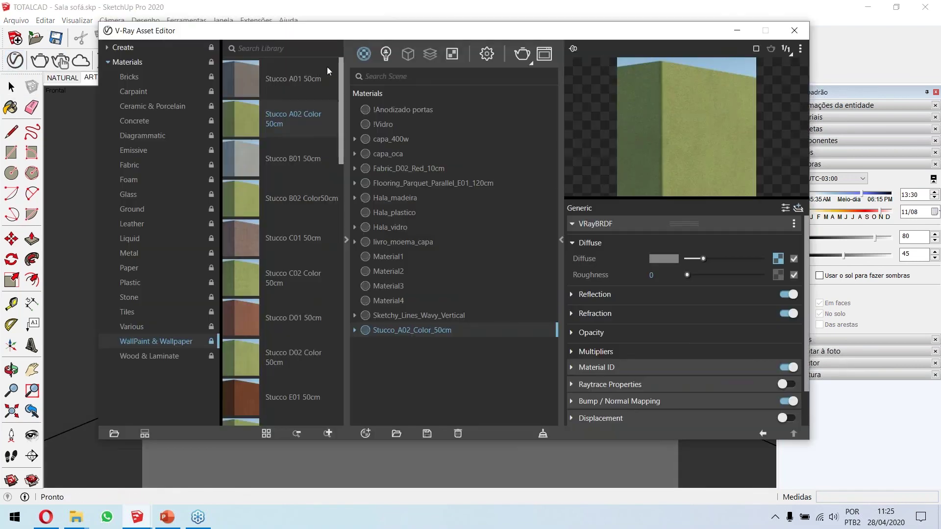
pyautogui.click(486, 55)
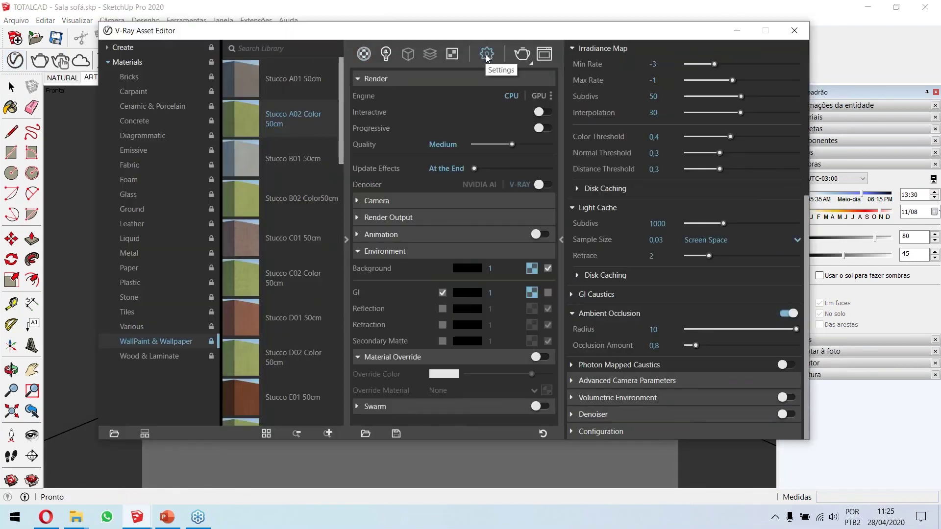
pyautogui.click(386, 54)
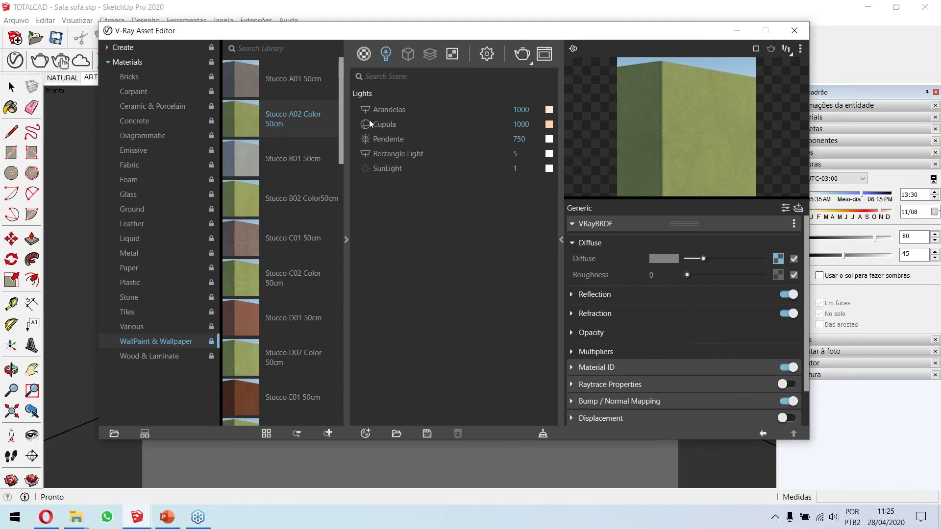
pyautogui.click(487, 54)
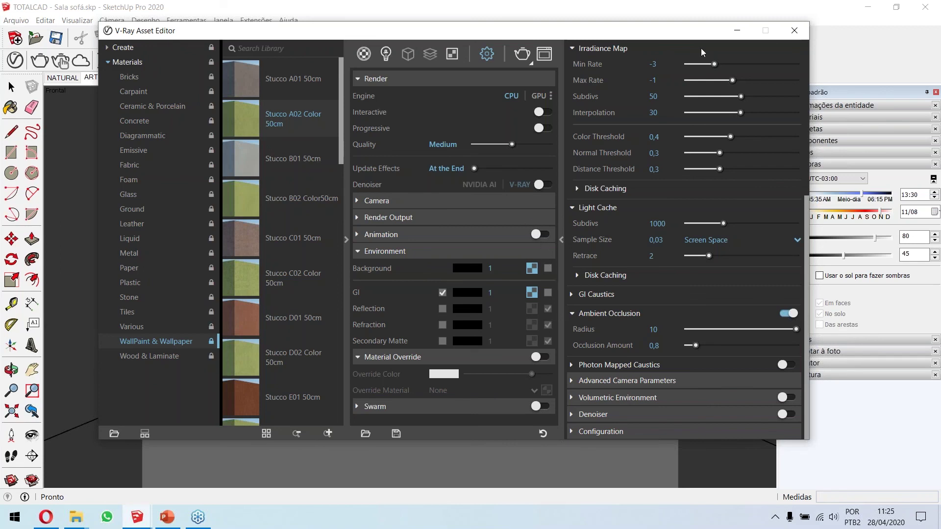
# Return to the scene materials list, collapse the material library, and close the V-Ray asset editor.
pyautogui.click(364, 53)
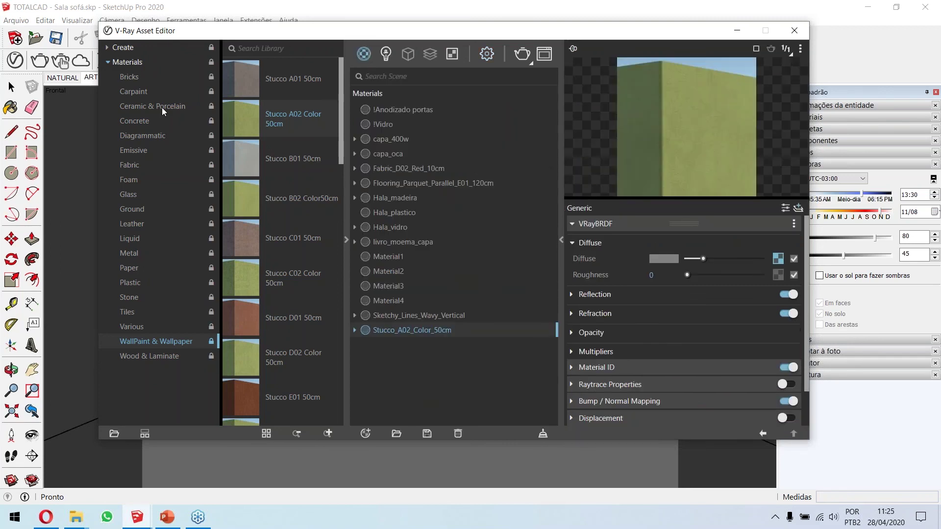
pyautogui.click(346, 240)
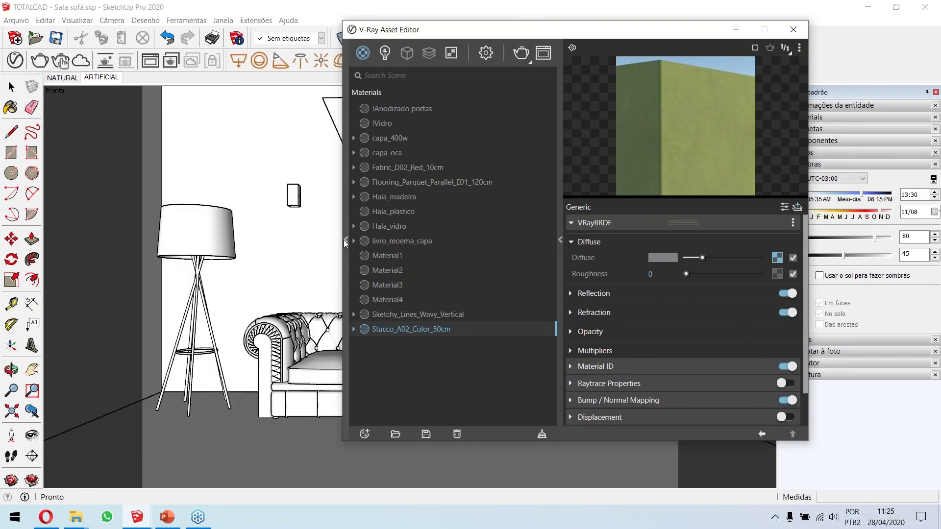
pyautogui.click(794, 30)
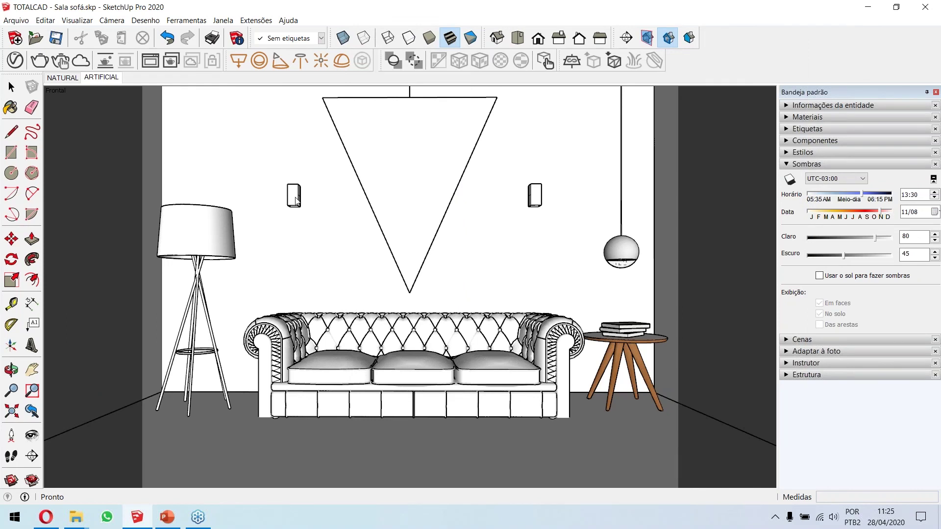
# Open the room's wall group for editing and paint the wall behind the sofa with Stucco_A02_Color_50cm.
pyautogui.scroll(-3, 293, 197)
pyautogui.moveTo(298, 359); pyautogui.dragTo(588, 272, button='middle')
pyautogui.scroll(-2, 491, 380)
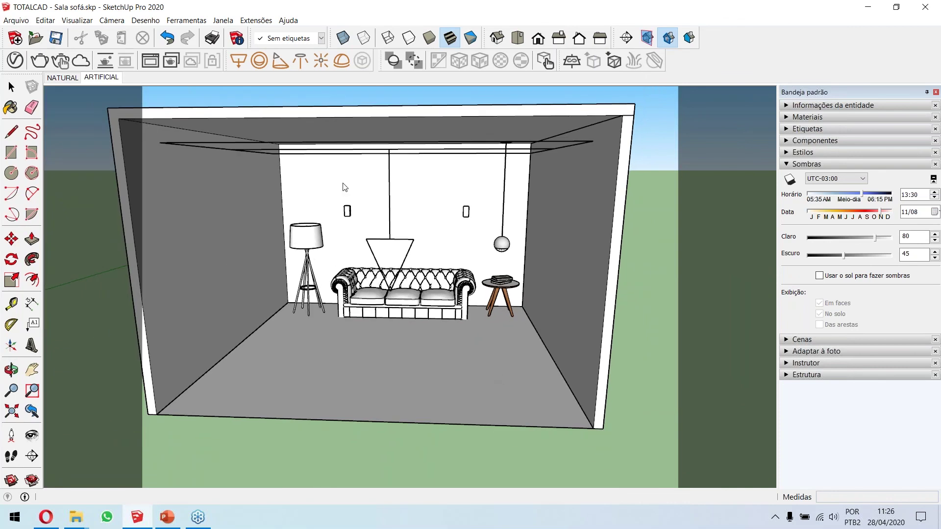
pyautogui.scroll(5, 348, 191)
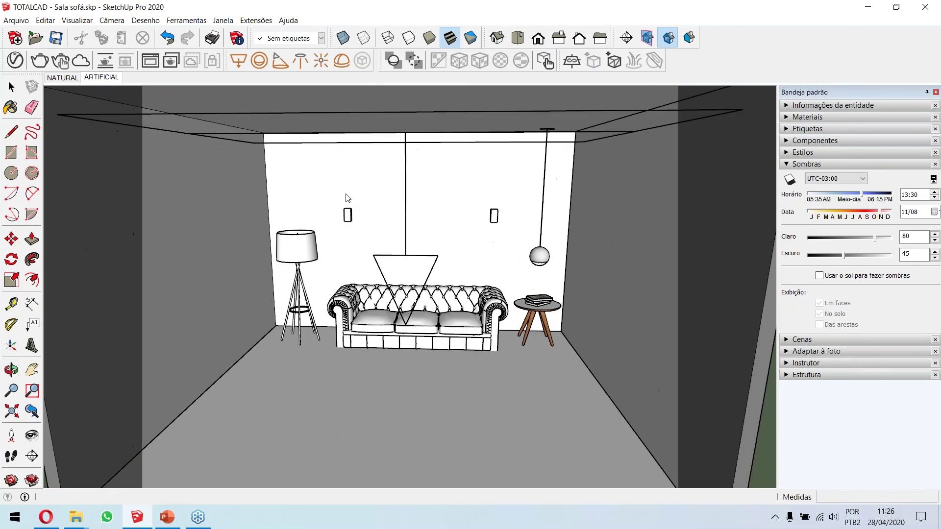
pyautogui.rightClick(337, 188)
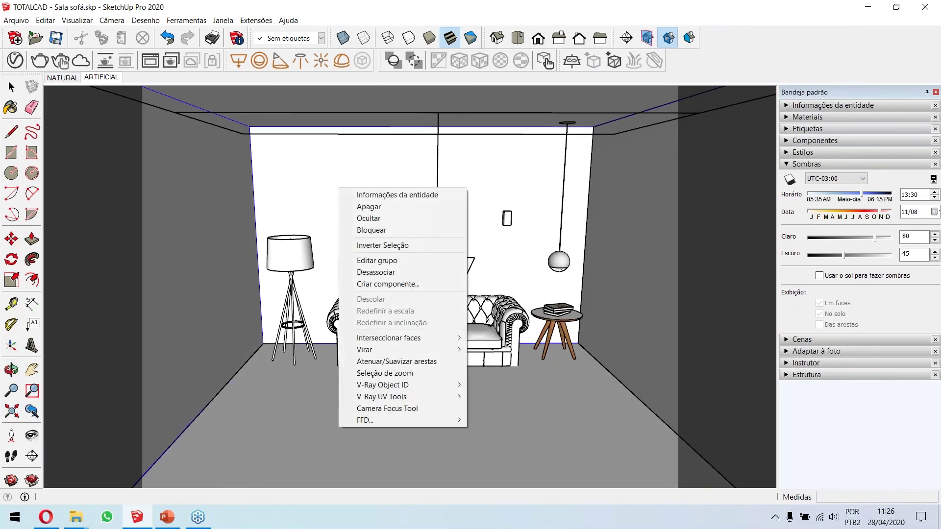
pyautogui.click(308, 179)
pyautogui.rightClick(308, 179)
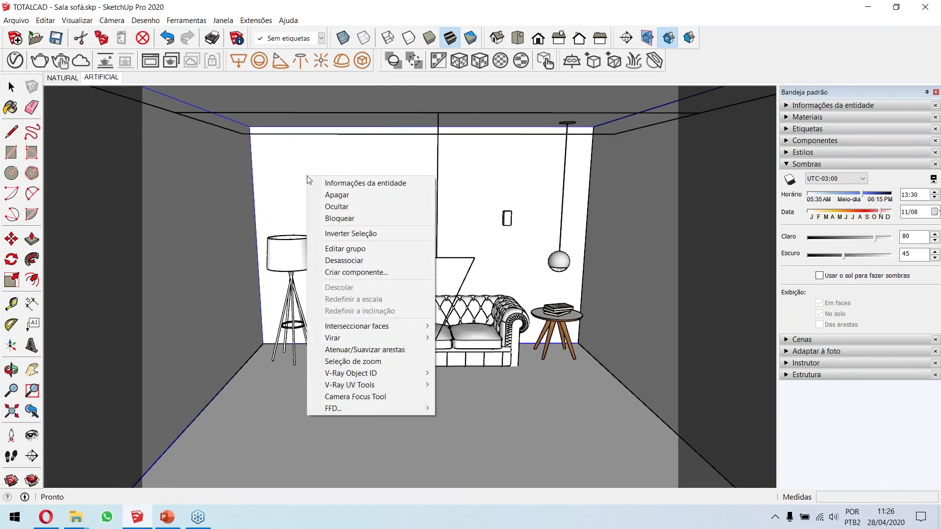
pyautogui.click(320, 234)
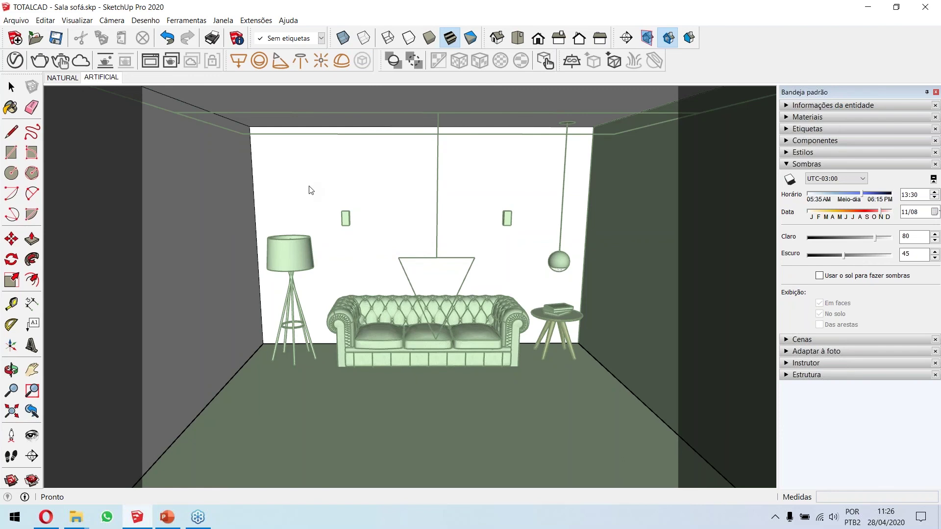
pyautogui.press('b')
pyautogui.click(343, 187)
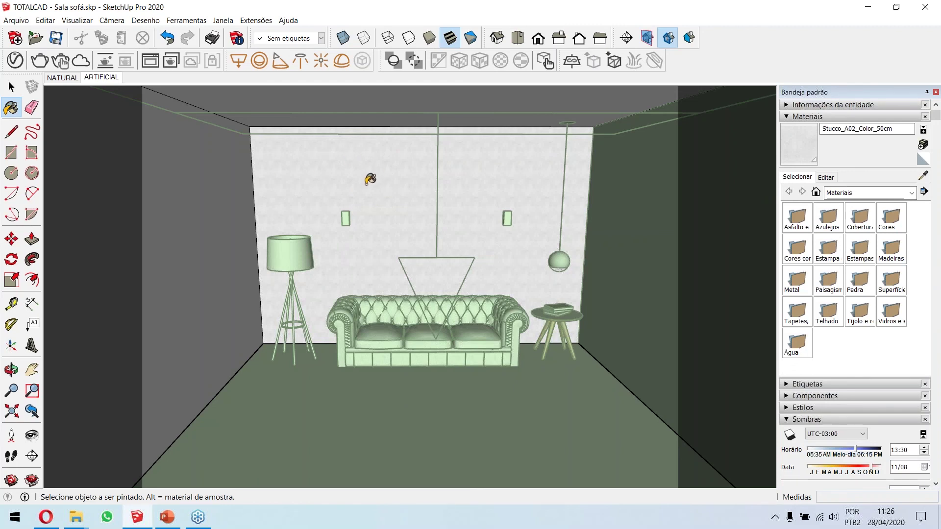
# Inspect the Mix texture behind the Diffuse color of Stucco_A02_Color_50cm in the V-Ray asset editor.
pyautogui.click(15, 60)
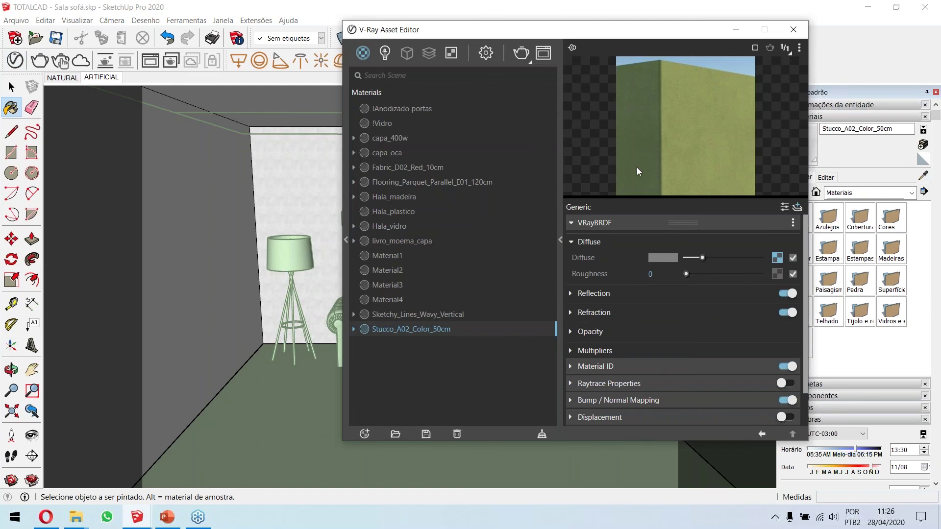
pyautogui.click(777, 257)
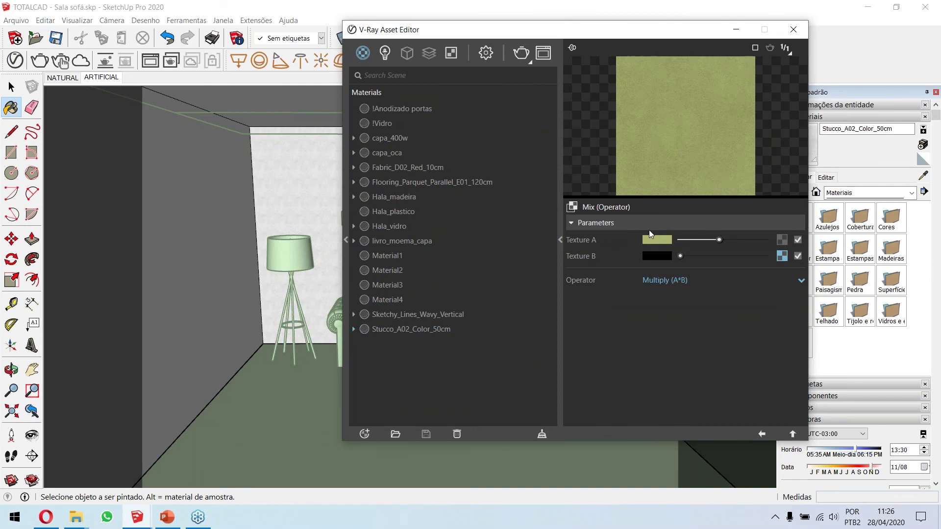
pyautogui.click(761, 432)
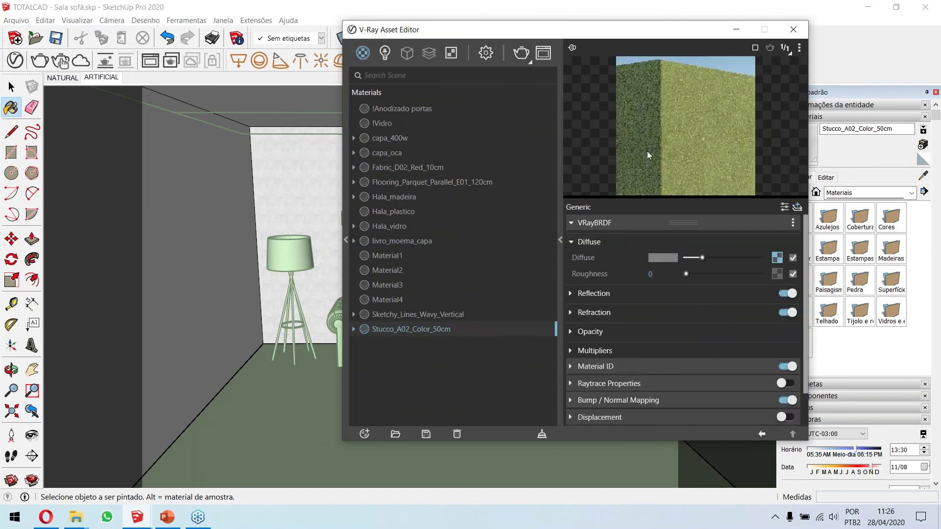
pyautogui.click(794, 30)
# Set the Stucco_A02_Color_50cm texture size to 1 m and leave the wall group.
pyautogui.press('space')
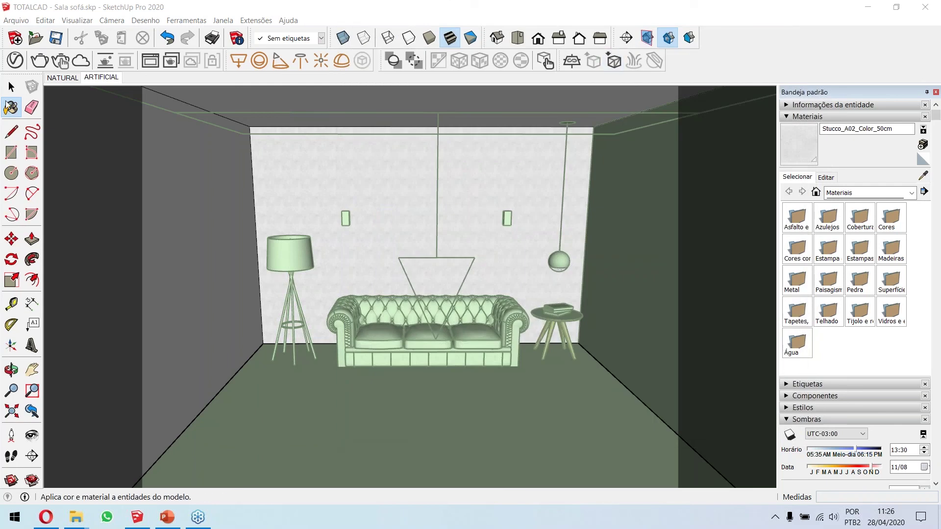
pyautogui.click(826, 177)
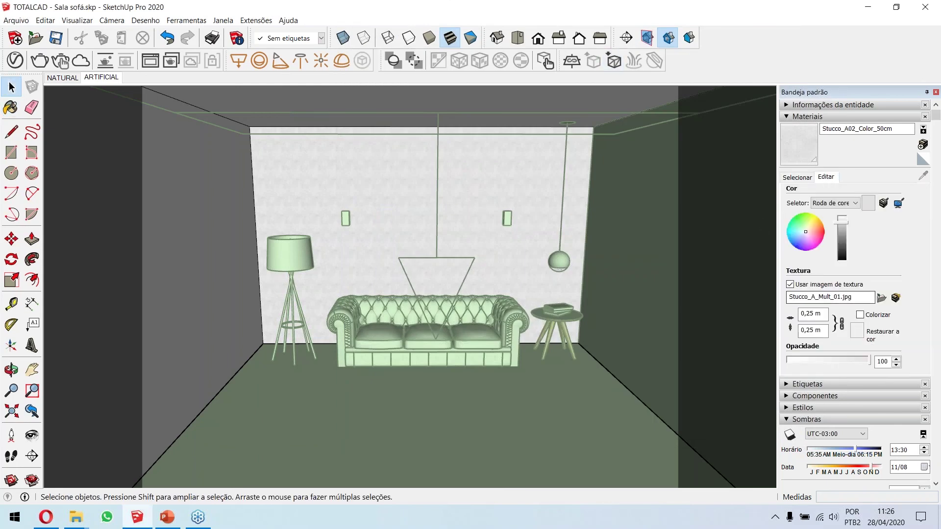
pyautogui.moveTo(824, 312); pyautogui.dragTo(793, 312)
pyautogui.write('1')
pyautogui.click(380, 302)
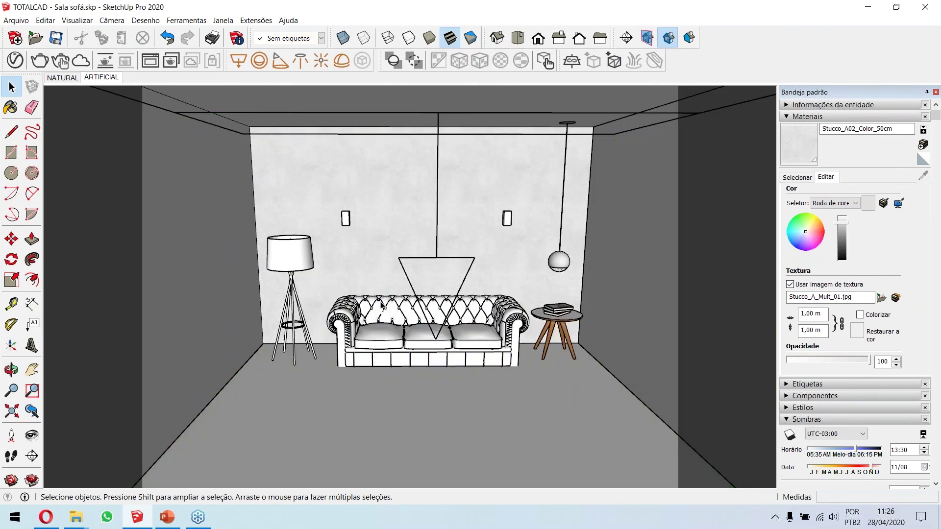
# Open the sofa group, paint its upholstery with Fabric_D02_Red_10cm from the V-Ray scene materials, and leave the group.
pyautogui.click(380, 304)
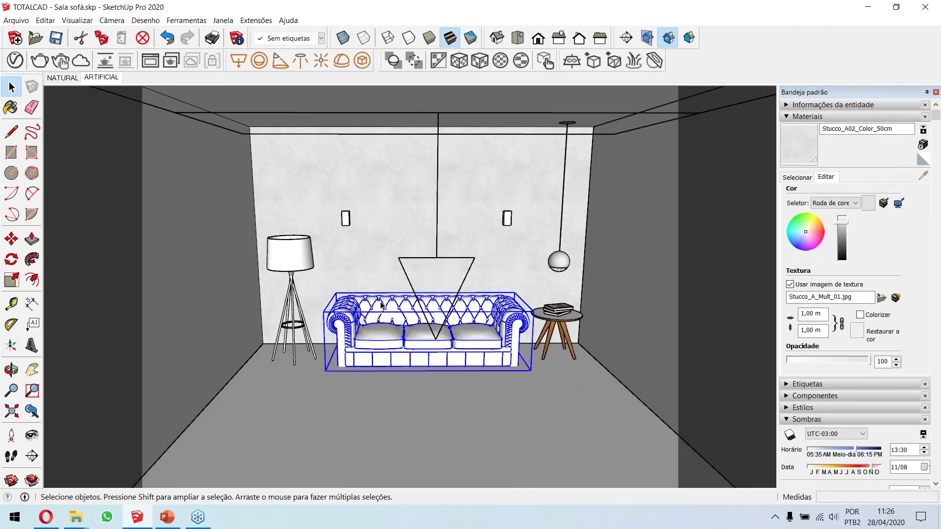
pyautogui.doubleClick(381, 305)
pyautogui.click(15, 59)
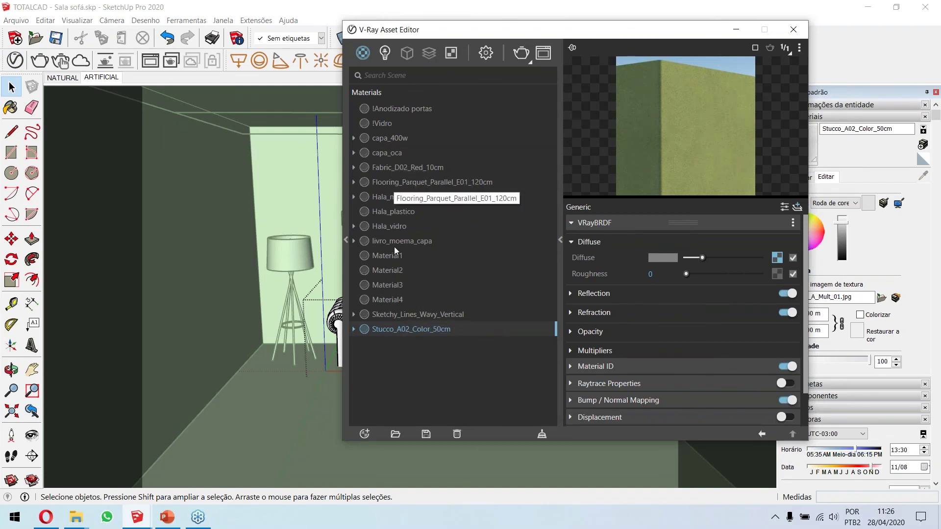
pyautogui.click(396, 316)
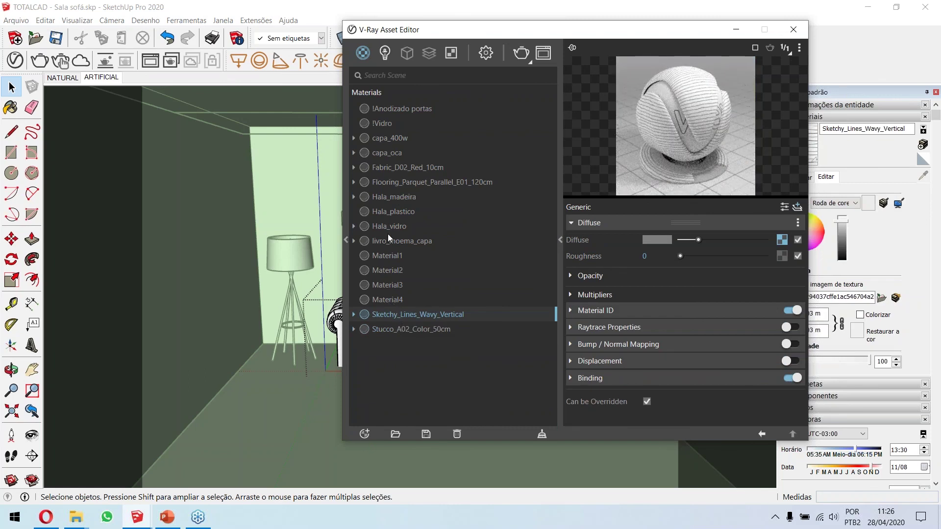
pyautogui.click(395, 169)
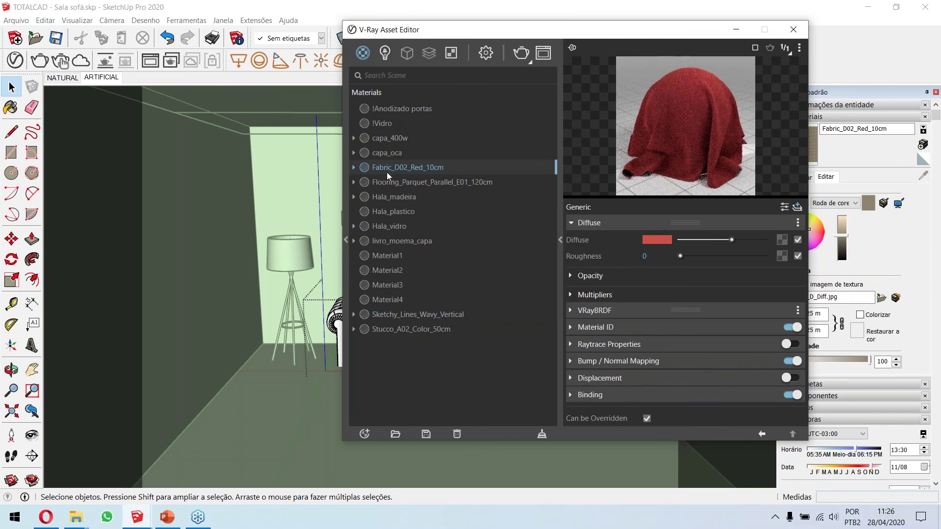
pyautogui.click(795, 30)
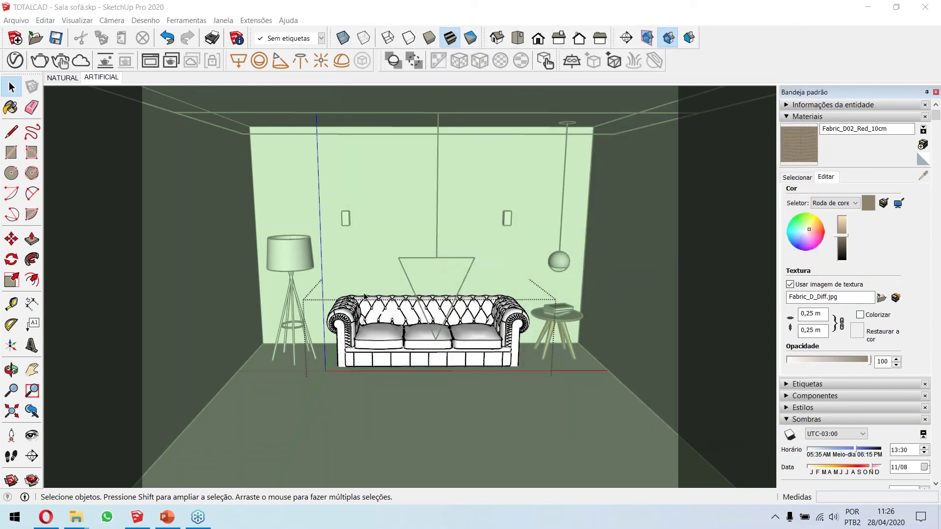
pyautogui.click(365, 314)
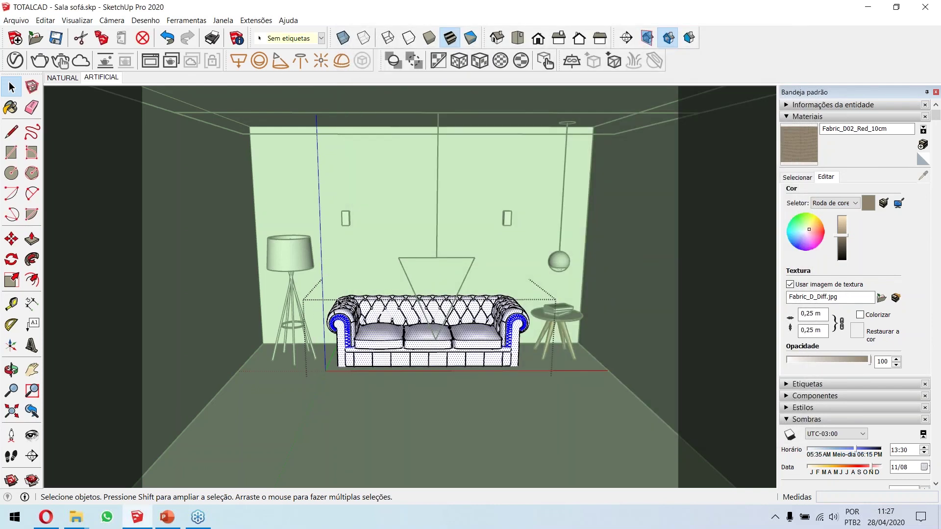
pyautogui.press('b')
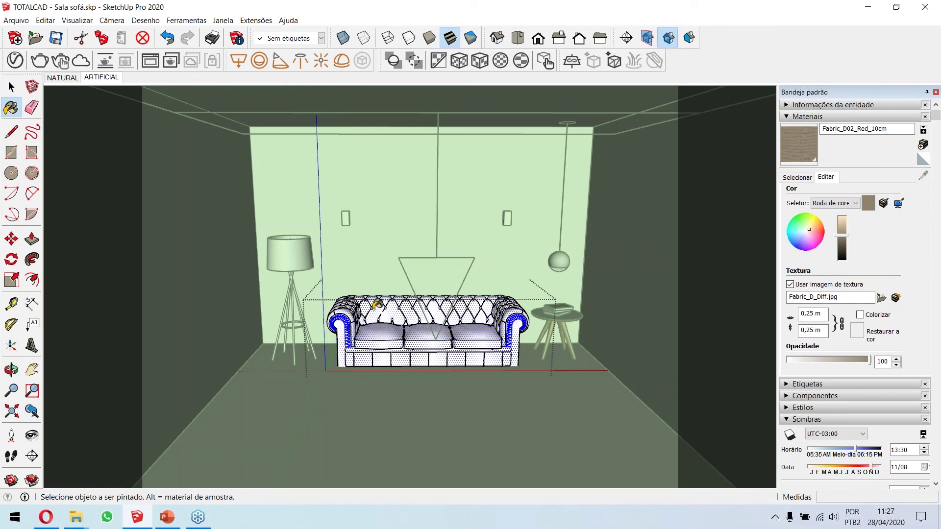
pyautogui.click(376, 305)
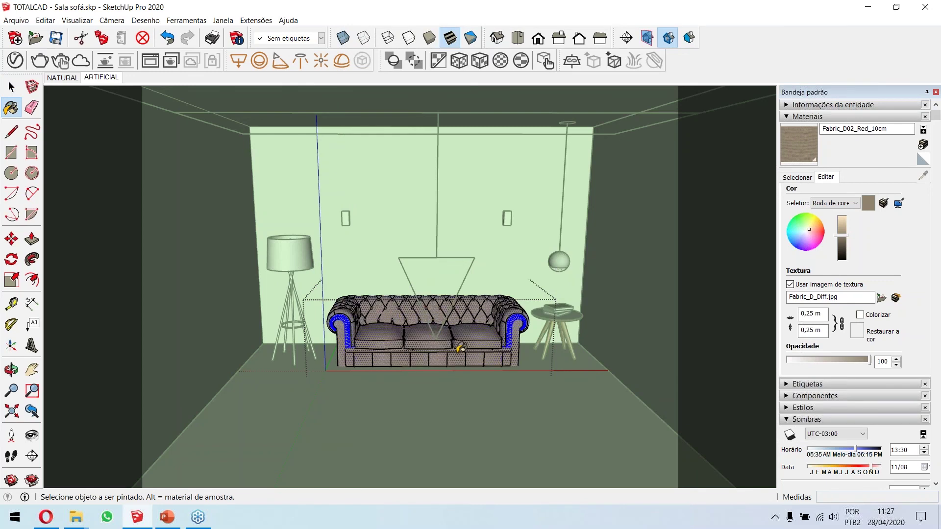
pyautogui.click(11, 87)
pyautogui.click(270, 360)
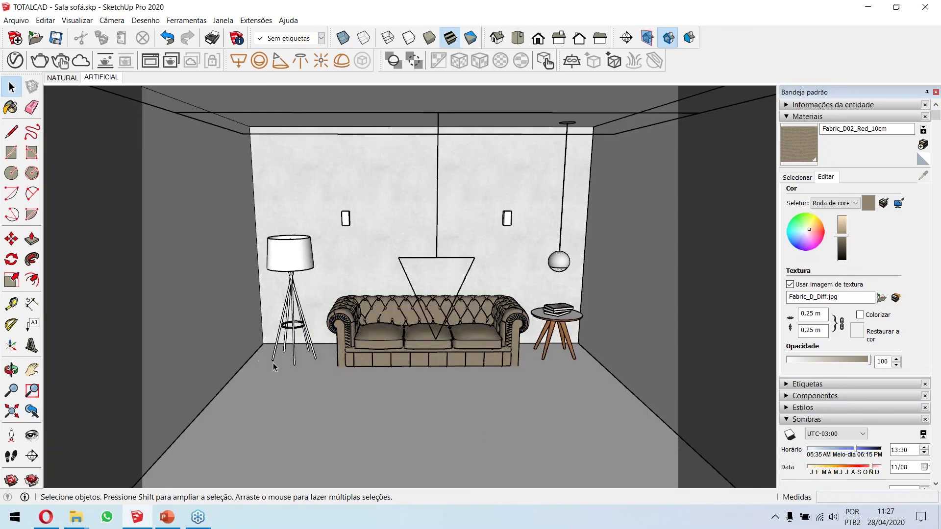
# Open the room group for editing and paint the floor face with the V-Ray material Flooring_Parquet_Parallel_E01_120cm.
pyautogui.doubleClick(311, 391)
pyautogui.click(311, 391)
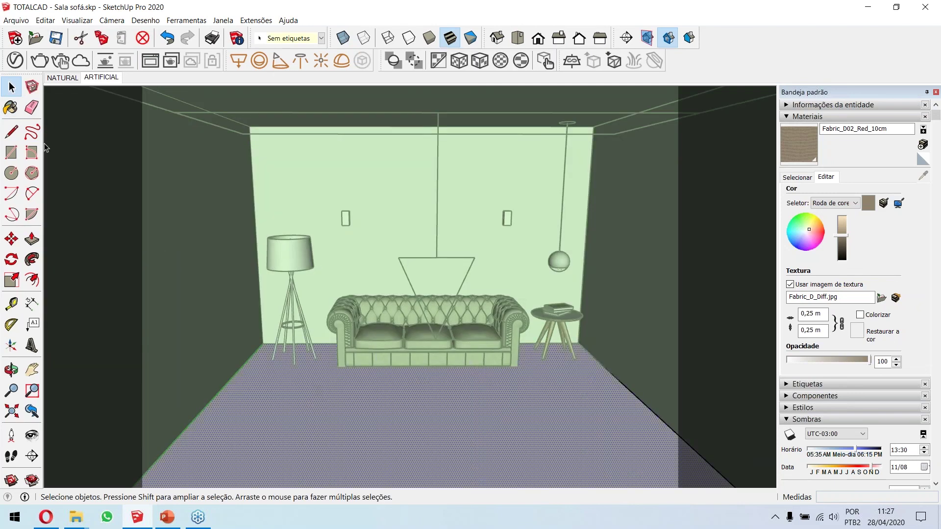
pyautogui.click(14, 60)
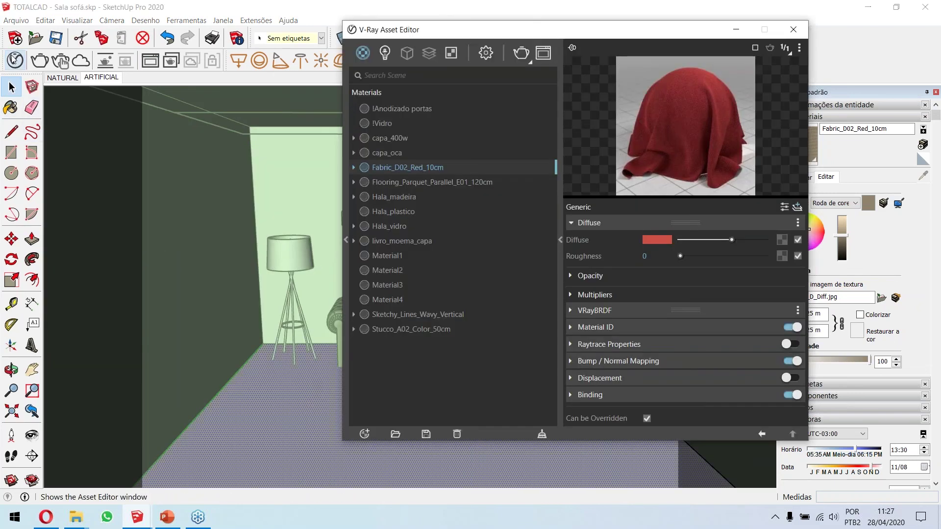
pyautogui.click(399, 185)
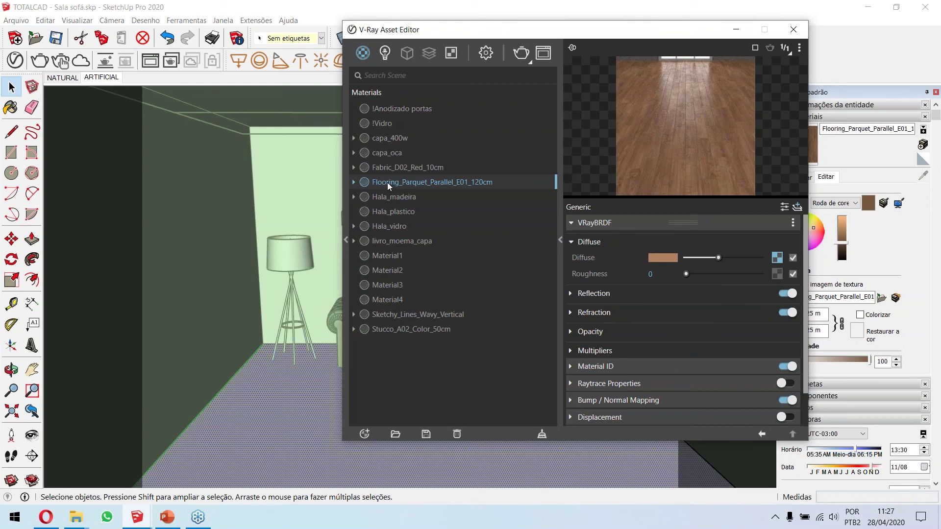
pyautogui.click(794, 29)
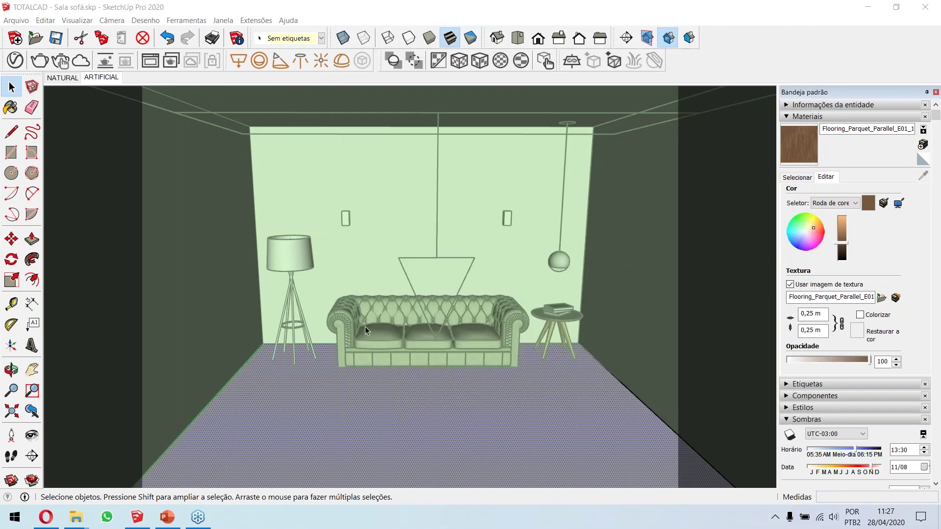
pyautogui.click(11, 108)
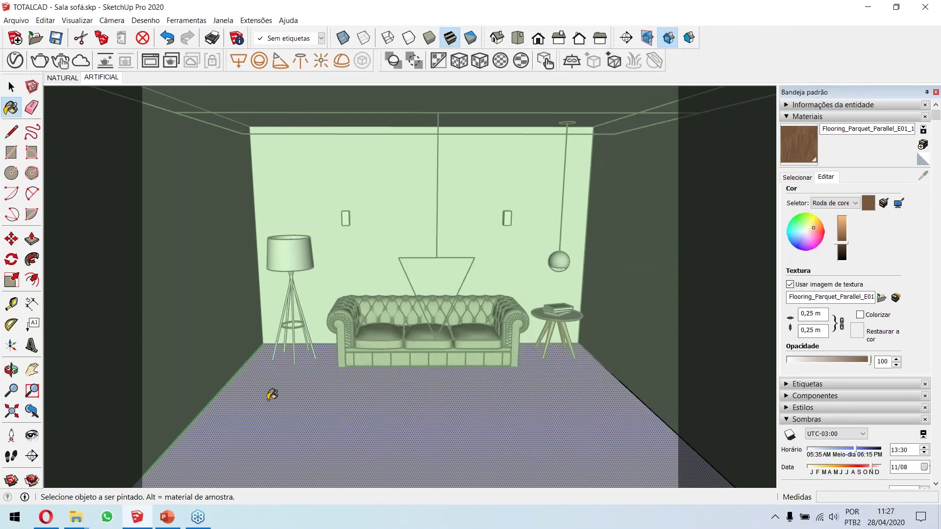
pyautogui.click(271, 393)
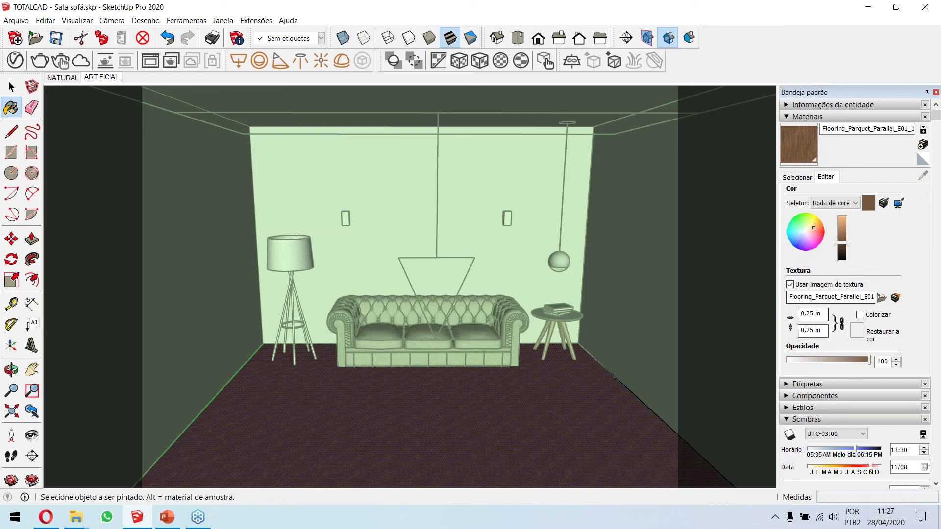
# Set the parquet flooring texture size to 1,5 m and leave the room group.
pyautogui.doubleClick(811, 314)
pyautogui.write('1,5')
pyautogui.press('Return')
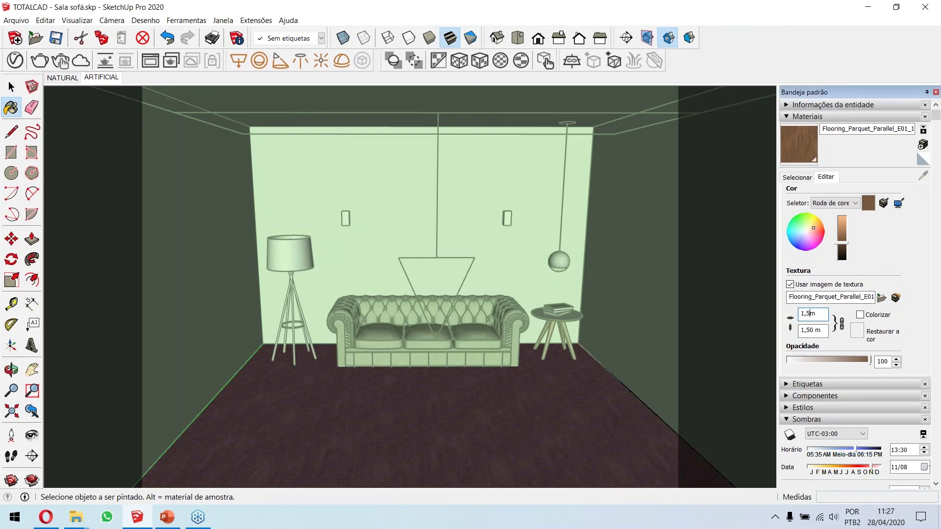
pyautogui.click(11, 86)
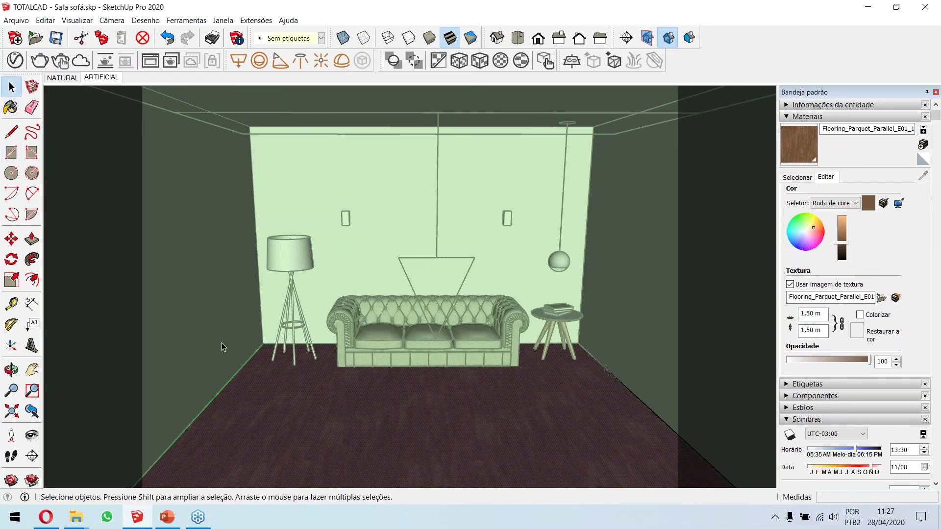
pyautogui.press('Escape')
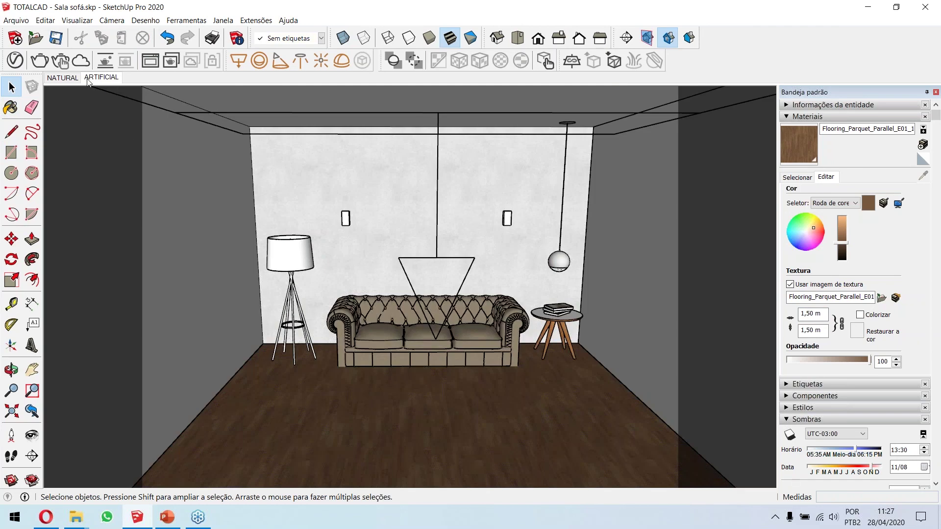
# Restore the saved close frontal view of the sofa and start a V-Ray render.
pyautogui.click(72, 78)
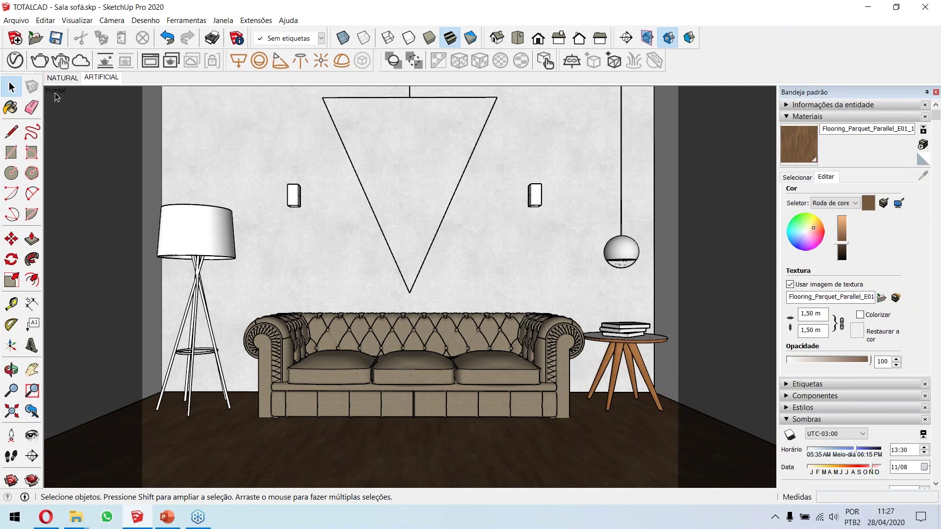
pyautogui.click(39, 61)
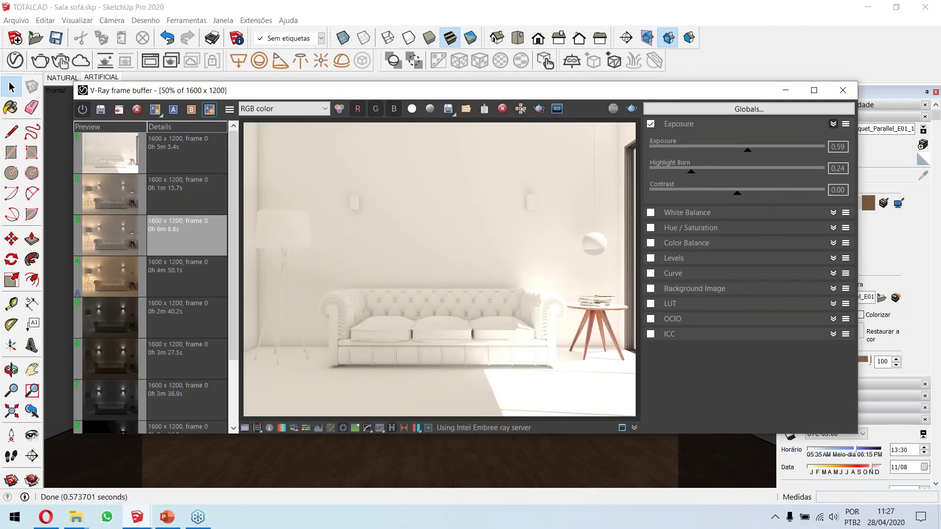
pyautogui.moveTo(232, 91); pyautogui.dragTo(258, 78)
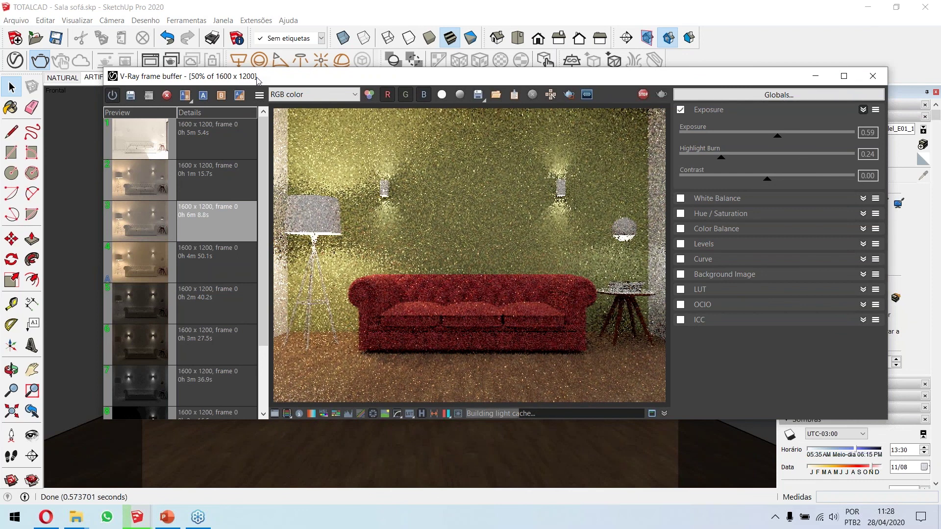
# Set the second render in the frame buffer history as image A and compare it with the running render.
pyautogui.click(201, 183)
pyautogui.click(203, 95)
pyautogui.moveTo(475, 235); pyautogui.dragTo(478, 236)
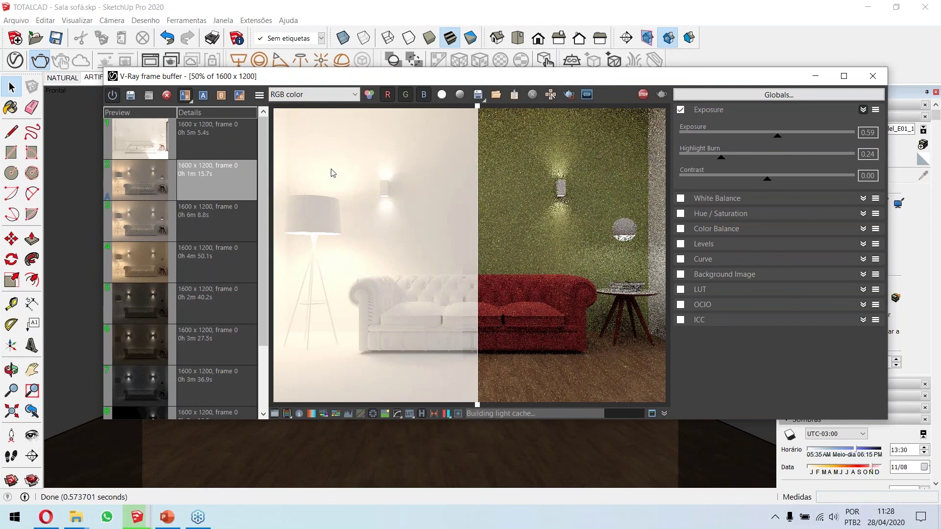
# Adjust the frame buffer's exposure correction to Exposure 0.78, Highlight Burn 0.16 and Contrast 0.14.
pyautogui.moveTo(723, 160)
pyautogui.mouseDown()
pyautogui.moveTo(740, 161)
pyautogui.moveTo(708, 165)
pyautogui.mouseUp()
pyautogui.moveTo(782, 140); pyautogui.dragTo(788, 141)
pyautogui.moveTo(767, 179); pyautogui.dragTo(780, 180)
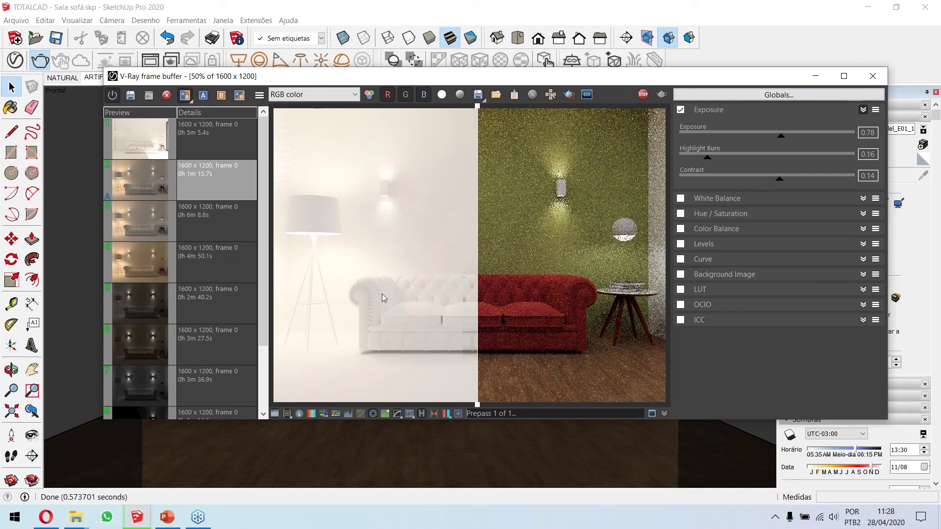
# Sweep the A/B divider across the image to compare the earlier white render with the new textured one.
pyautogui.moveTo(478, 268); pyautogui.dragTo(272, 277)
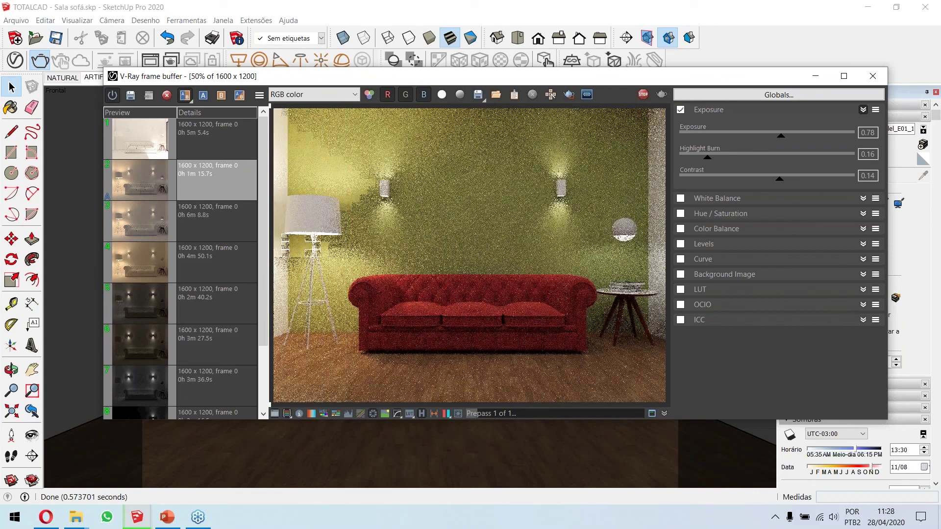
pyautogui.moveTo(268, 281); pyautogui.dragTo(470, 297)
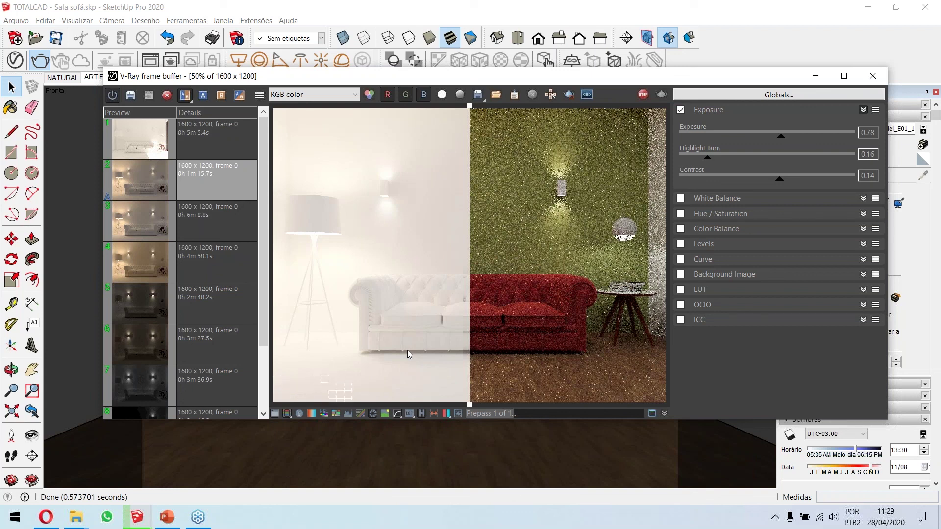
pyautogui.moveTo(471, 226); pyautogui.dragTo(644, 238)
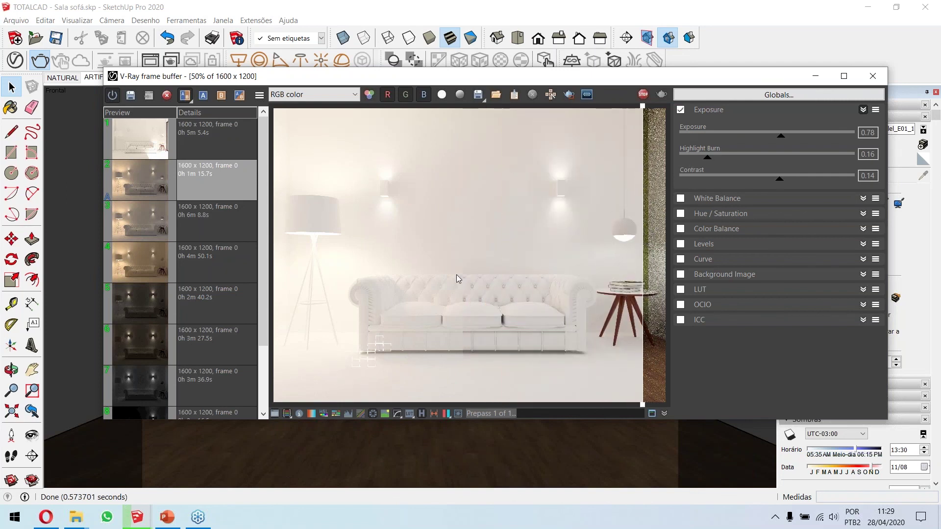
pyautogui.moveTo(643, 257); pyautogui.dragTo(317, 260)
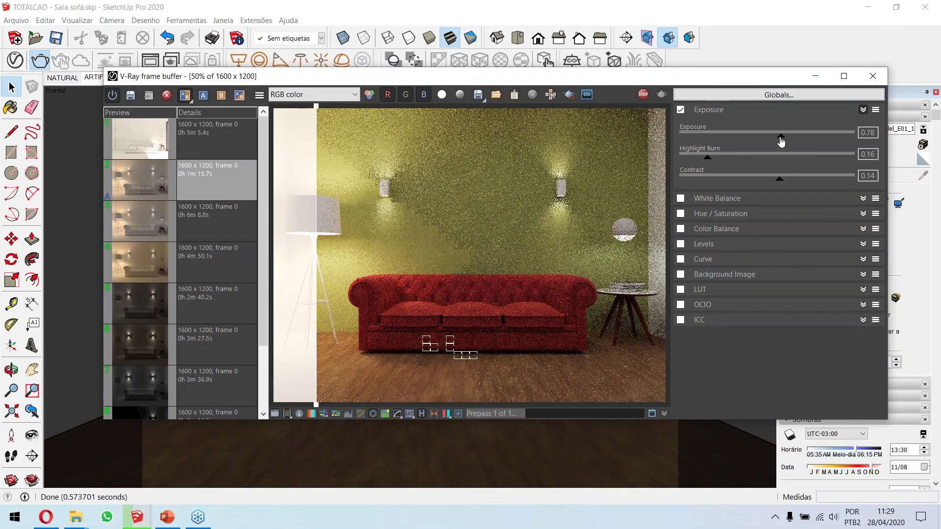
# Raise the Exposure to 2.49 and display the clamped colors to check both renders for overexposed areas.
pyautogui.moveTo(809, 140)
pyautogui.mouseDown()
pyautogui.moveTo(788, 141)
pyautogui.moveTo(813, 141)
pyautogui.mouseUp()
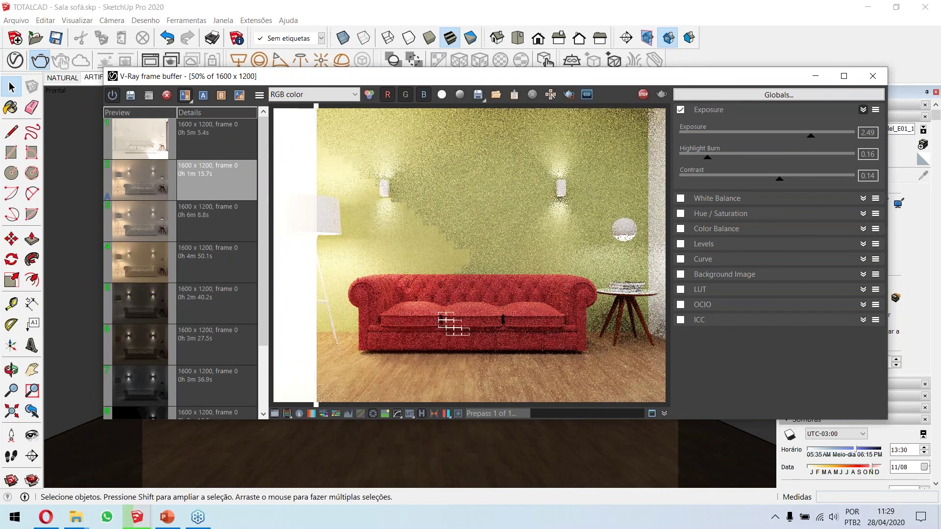
pyautogui.click(286, 414)
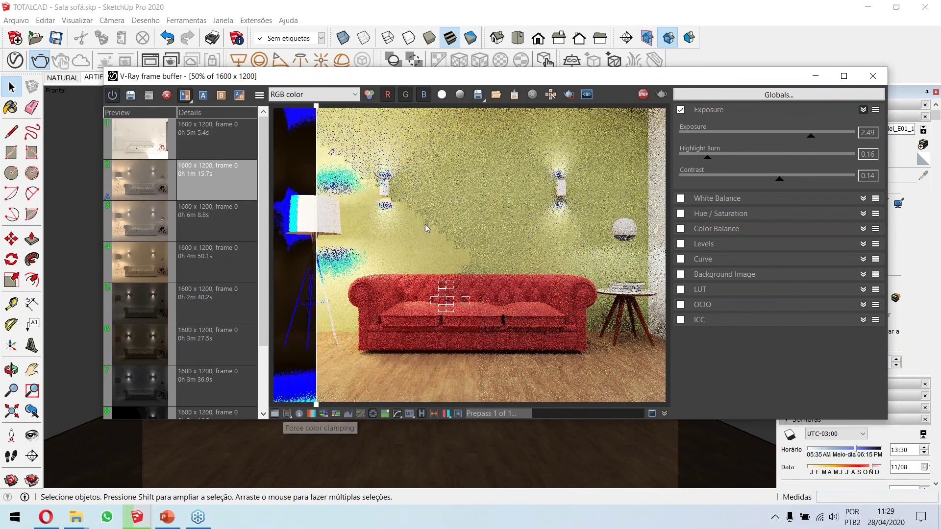
pyautogui.moveTo(316, 211); pyautogui.dragTo(361, 222)
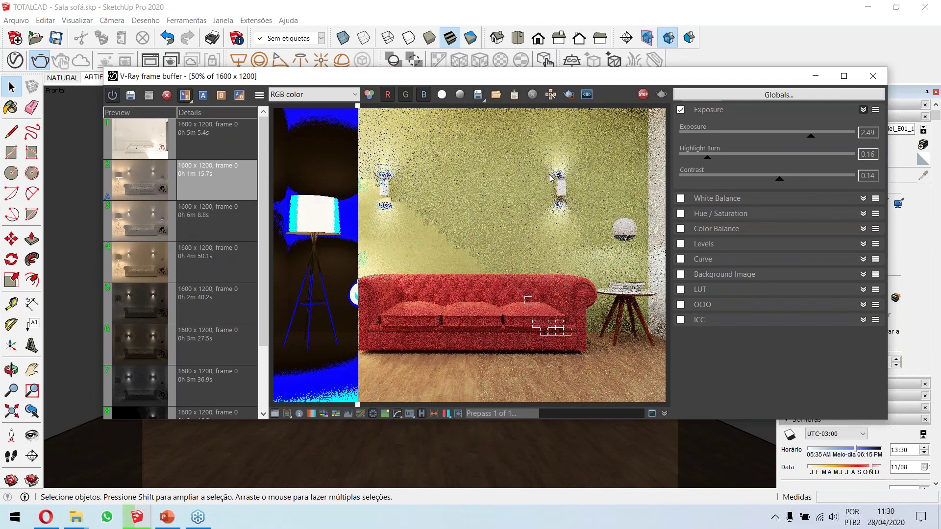
pyautogui.moveTo(358, 197); pyautogui.dragTo(313, 200)
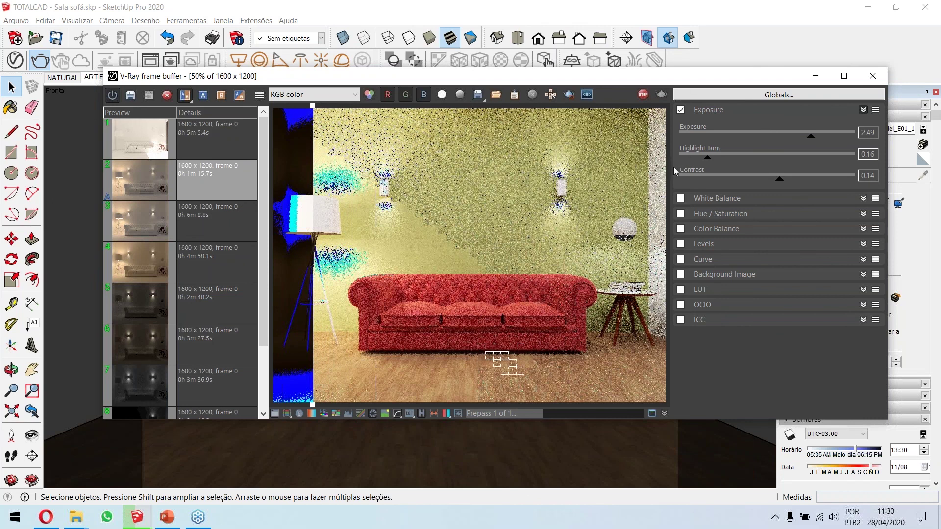
# Raise the Contrast to 0.24, turn off the clamped color display, and reveal nearly the whole textured render.
pyautogui.moveTo(780, 179); pyautogui.dragTo(790, 182)
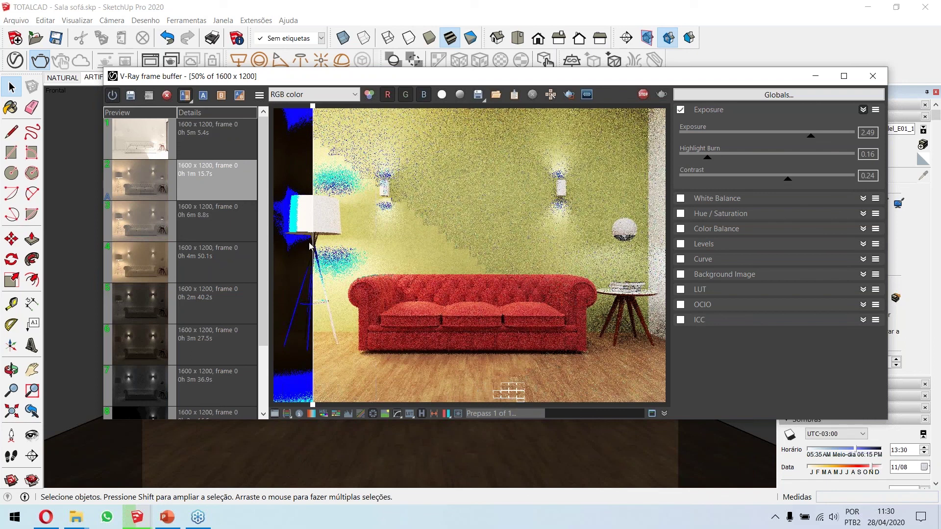
pyautogui.moveTo(315, 244); pyautogui.dragTo(474, 272)
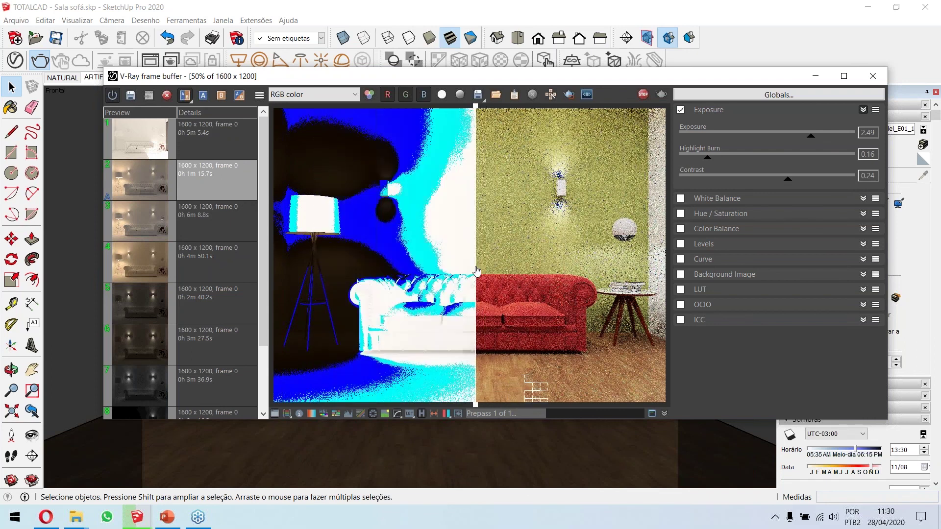
pyautogui.click(287, 414)
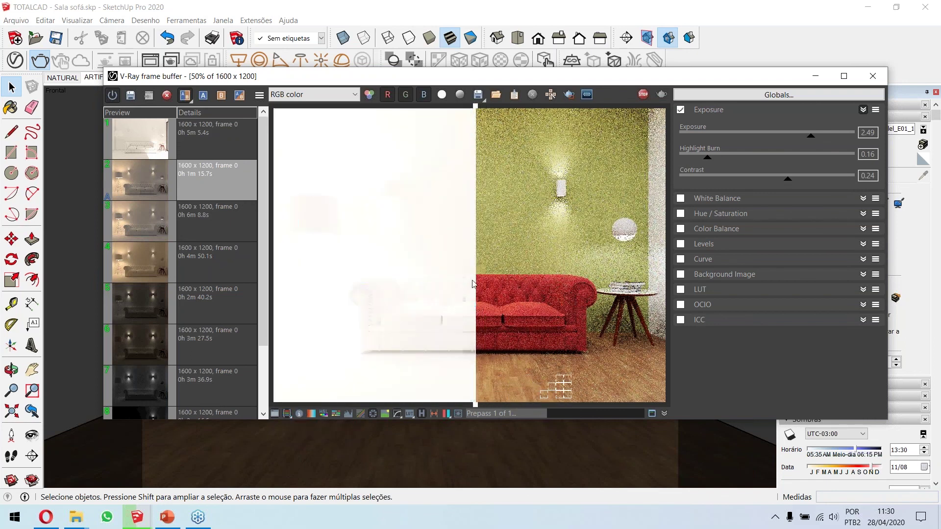
pyautogui.moveTo(475, 279); pyautogui.dragTo(282, 288)
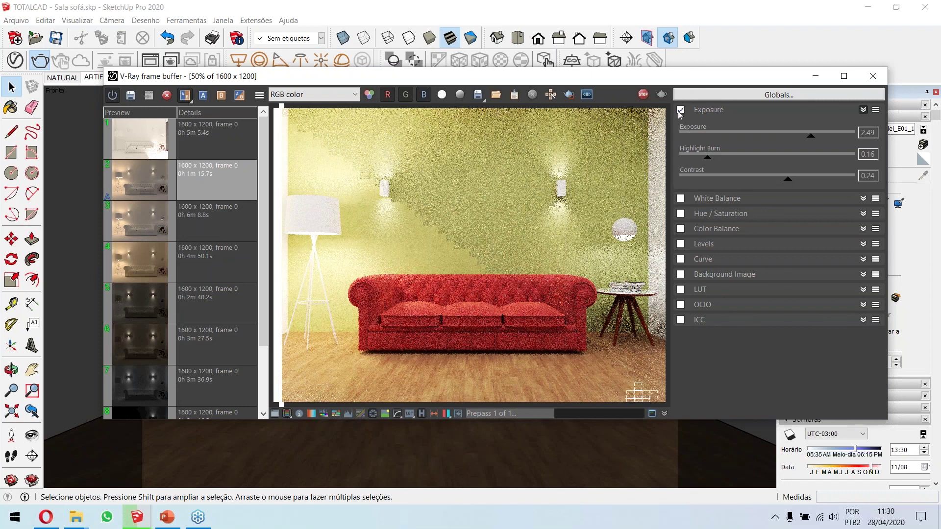
# Hide the render history and the color corrections, and reposition the compact frame buffer over the viewport.
pyautogui.click(740, 66)
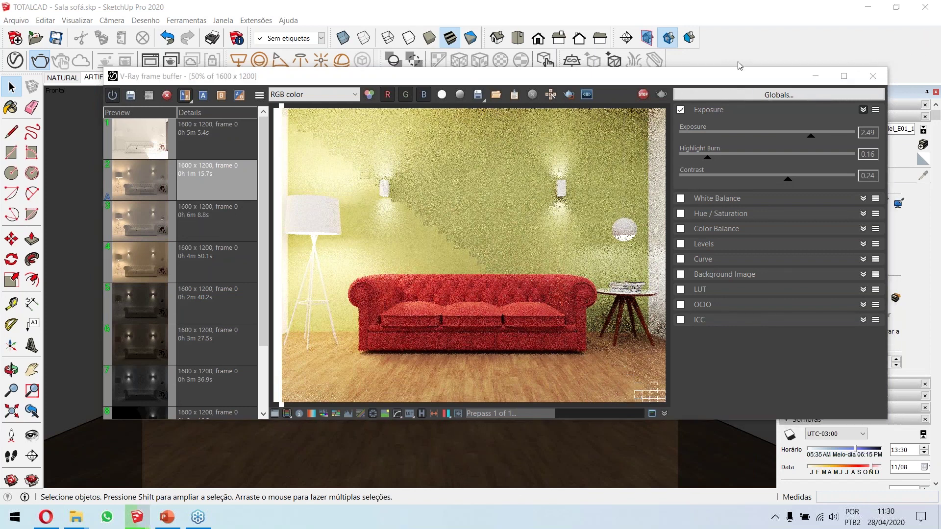
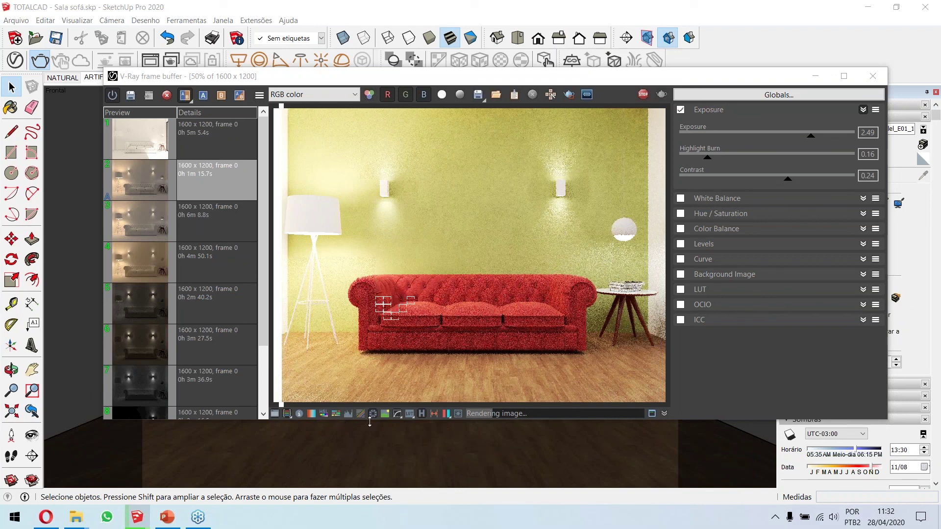
pyautogui.click(421, 413)
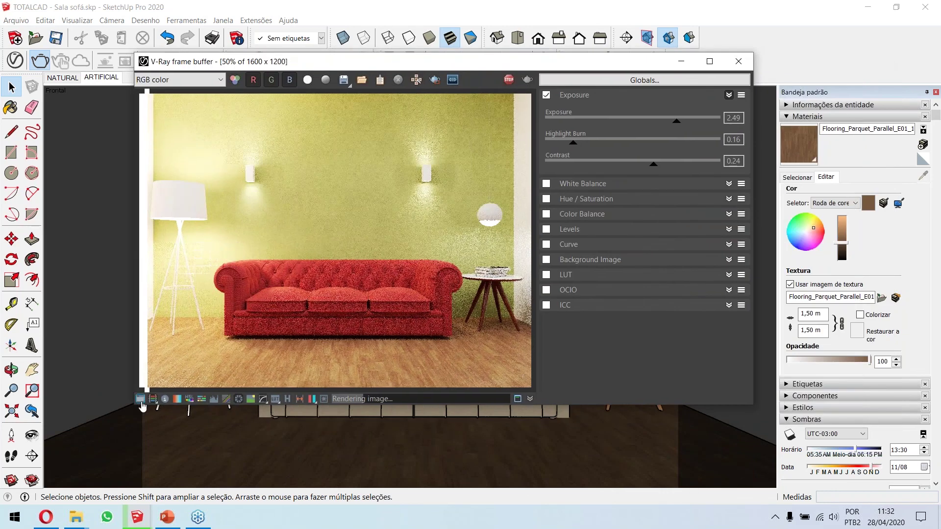
pyautogui.click(140, 400)
pyautogui.moveTo(308, 62)
pyautogui.mouseDown()
pyautogui.moveTo(387, 84)
pyautogui.moveTo(412, 67)
pyautogui.mouseUp()
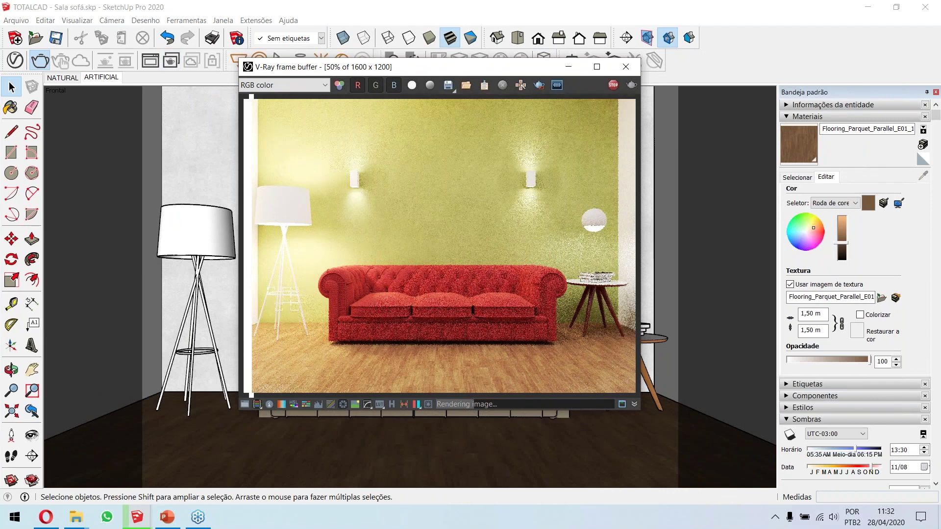
# Show the render history, set the 4m 50.1s render as image A, and compare it with the textured render at mid-image.
pyautogui.click(392, 405)
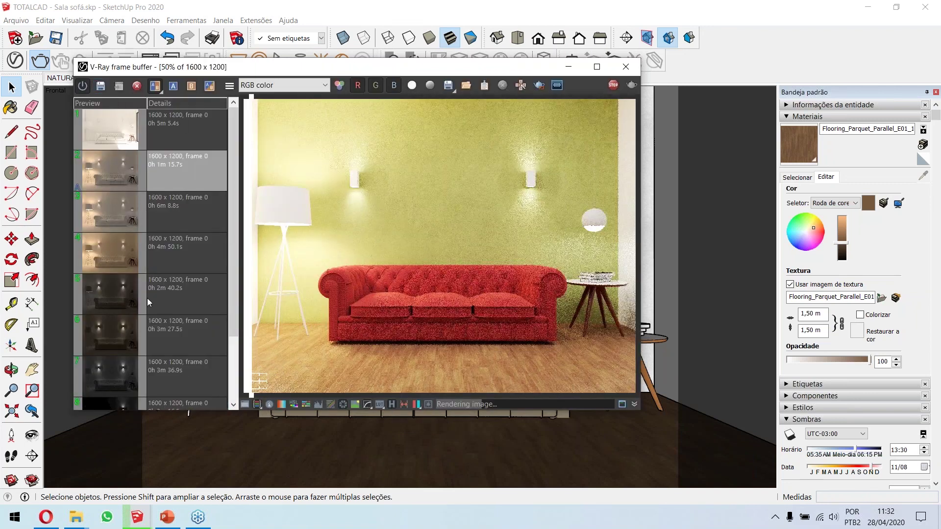
pyautogui.click(167, 260)
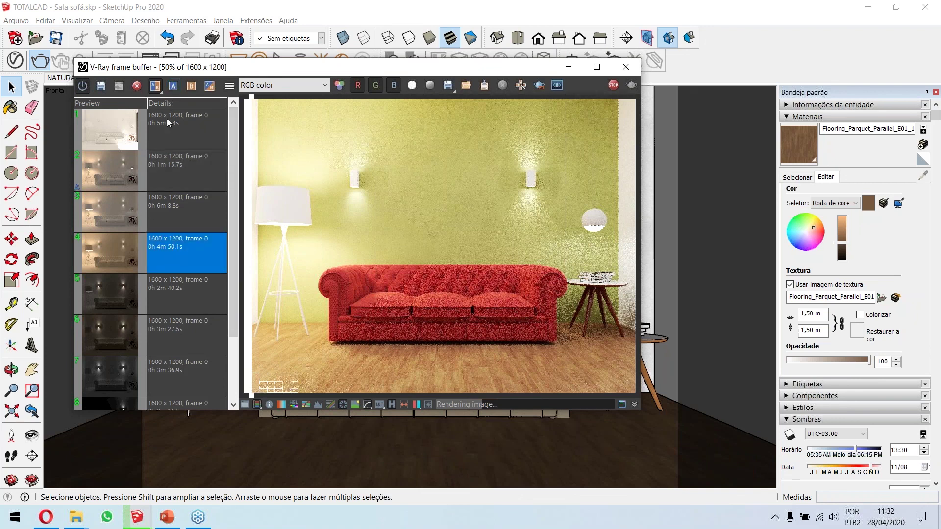
pyautogui.click(173, 85)
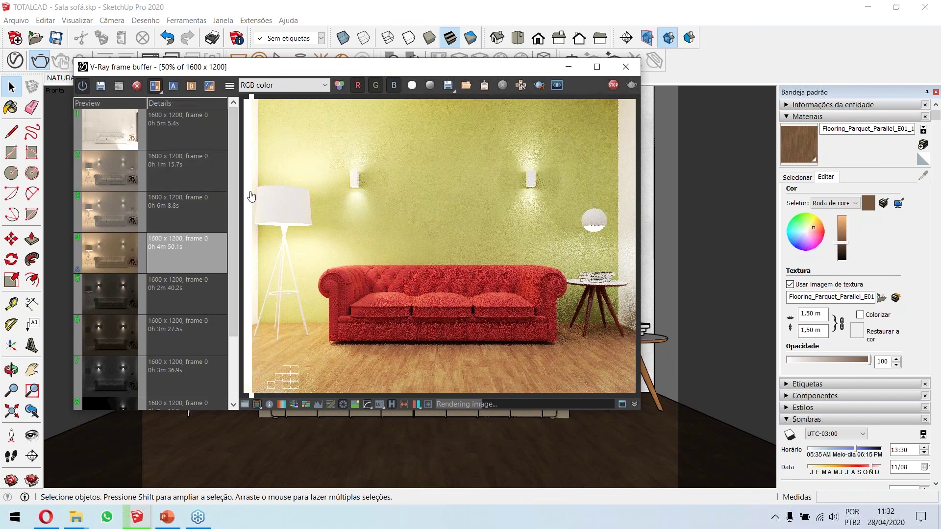
pyautogui.moveTo(251, 196); pyautogui.dragTo(414, 213)
pyautogui.click(155, 86)
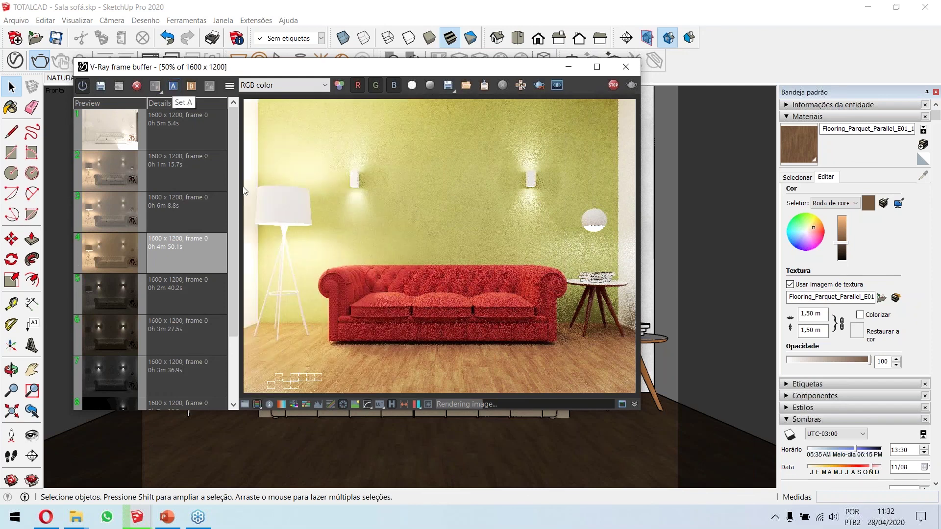
pyautogui.click(173, 86)
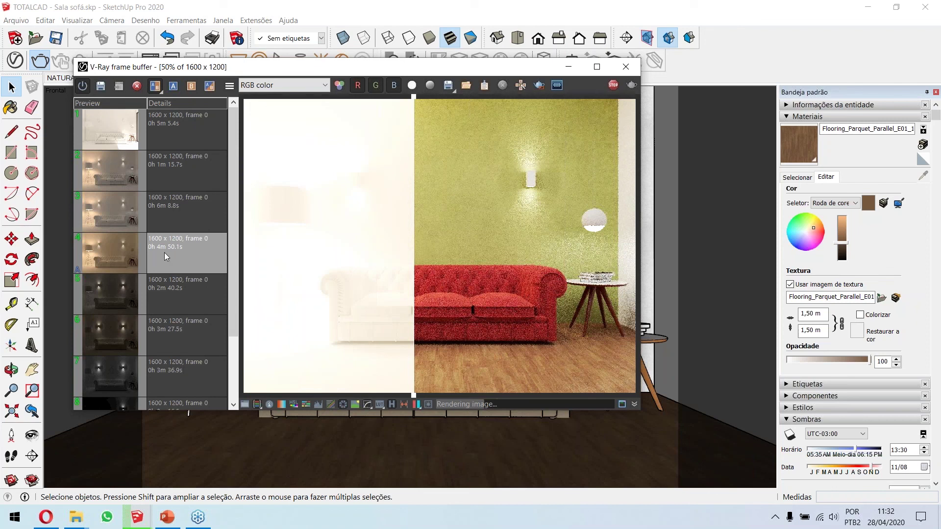
pyautogui.click(172, 86)
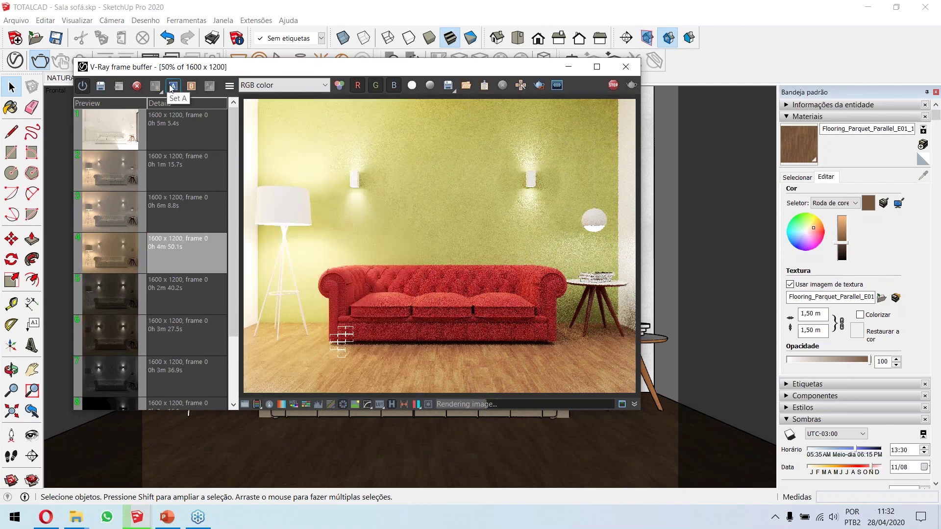
pyautogui.click(172, 270)
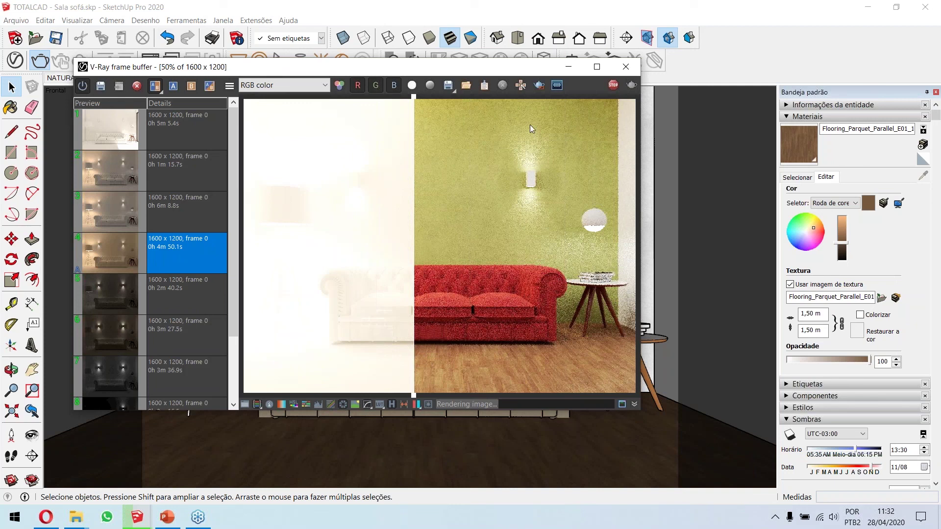
# Show the color corrections again, reposition the frame buffer, and turn off the A/B comparison to view the full textured render.
pyautogui.click(245, 404)
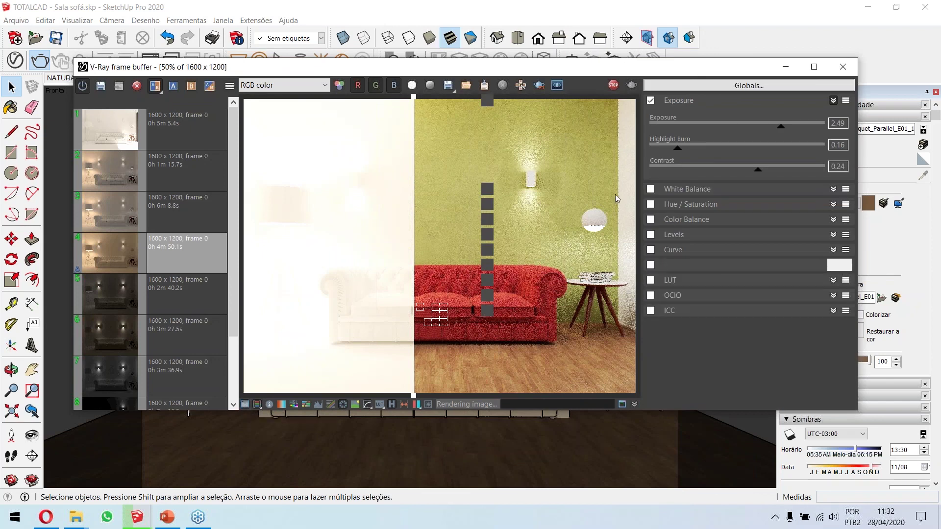
pyautogui.moveTo(632, 67); pyautogui.dragTo(528, 65)
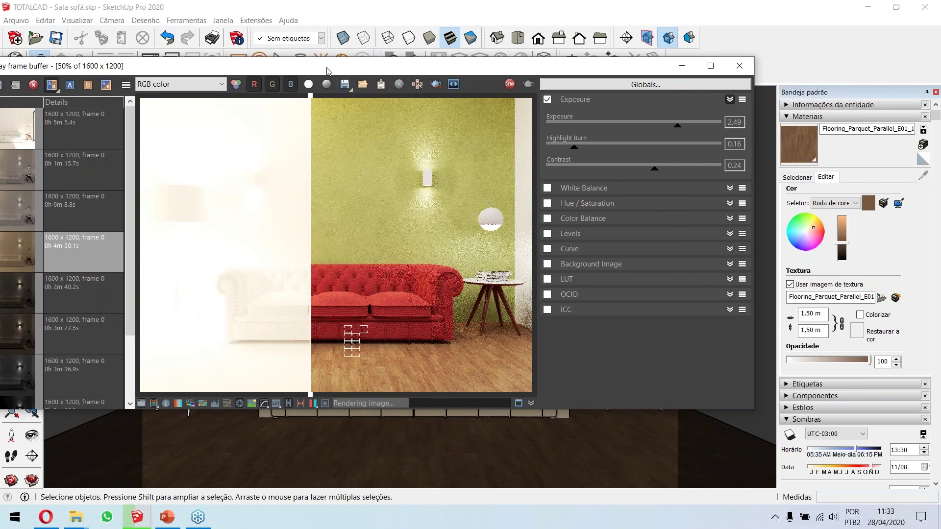
pyautogui.moveTo(327, 71); pyautogui.dragTo(377, 62)
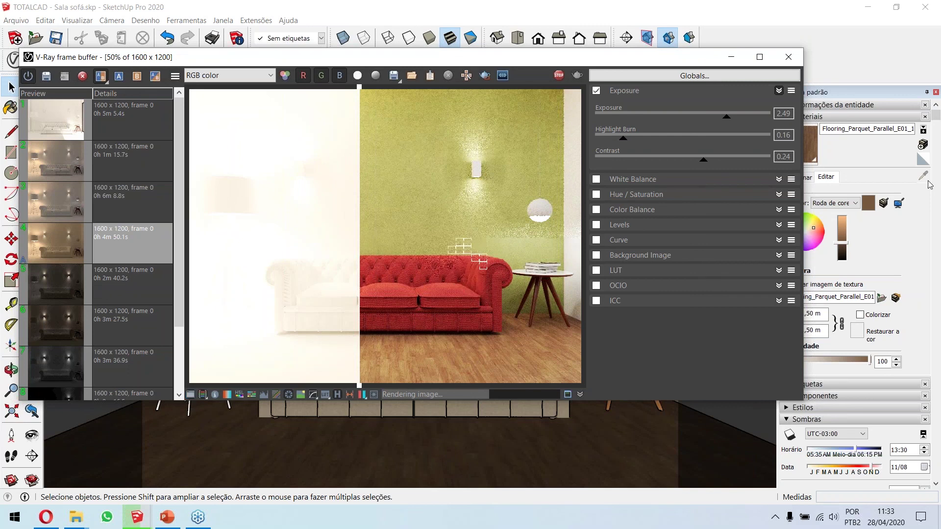
pyautogui.click(938, 168)
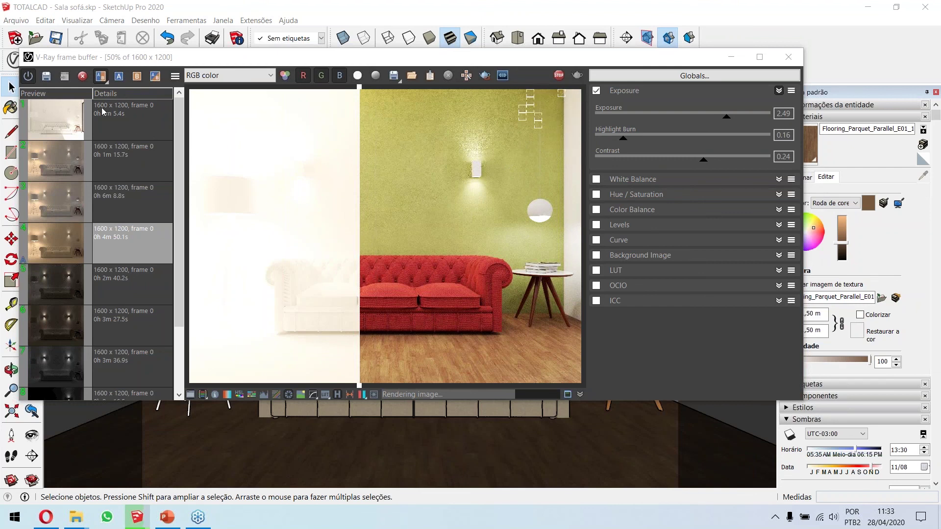
pyautogui.click(101, 75)
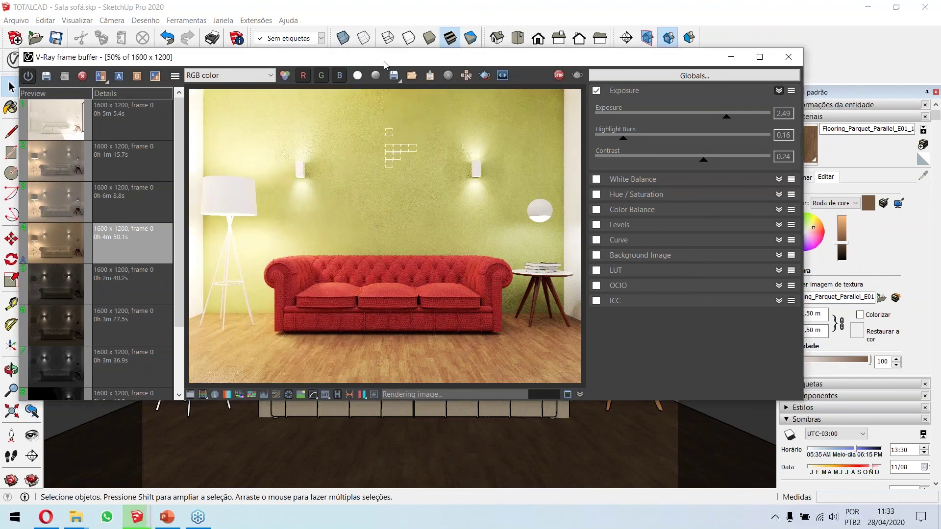
pyautogui.moveTo(361, 57); pyautogui.dragTo(348, 56)
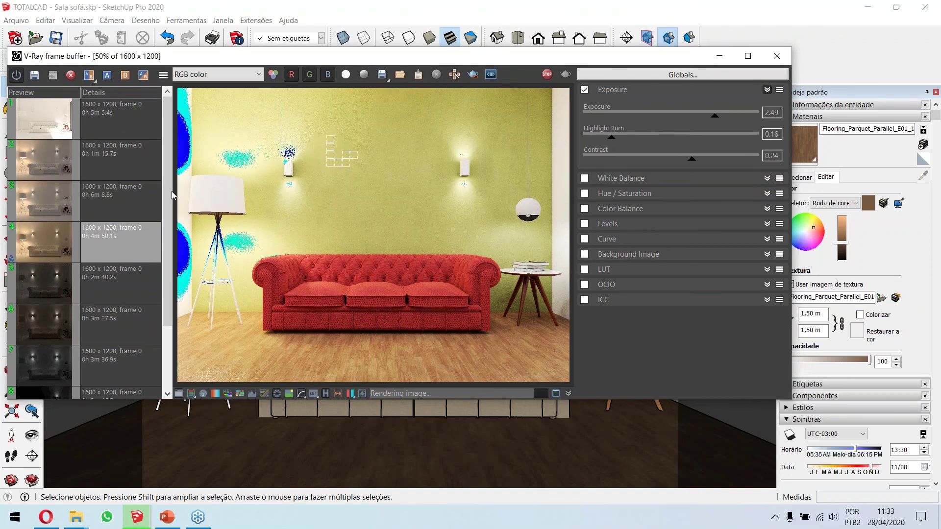
# With the clamped colors displayed, lower Highlight Burn to 0.06, turn that display off, and set Contrast to 0.22.
pyautogui.moveTo(613, 142); pyautogui.dragTo(593, 146)
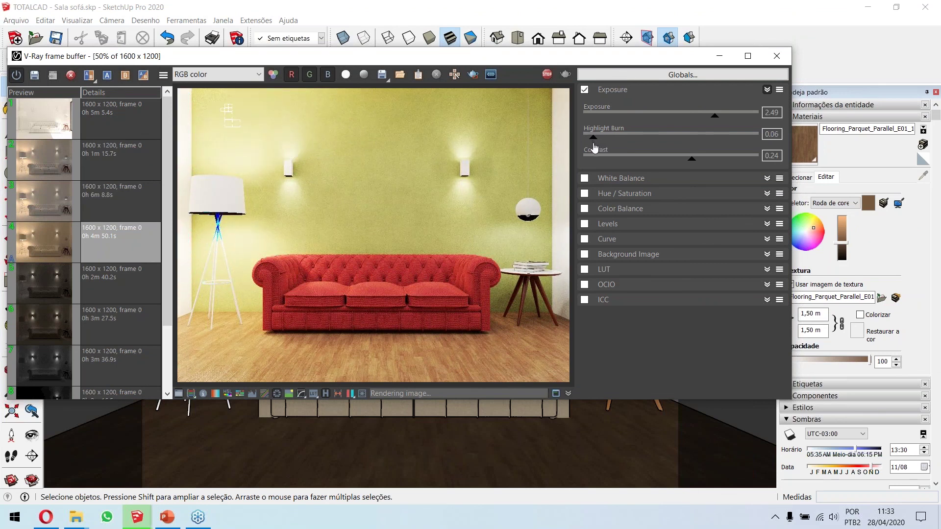
pyautogui.click(186, 397)
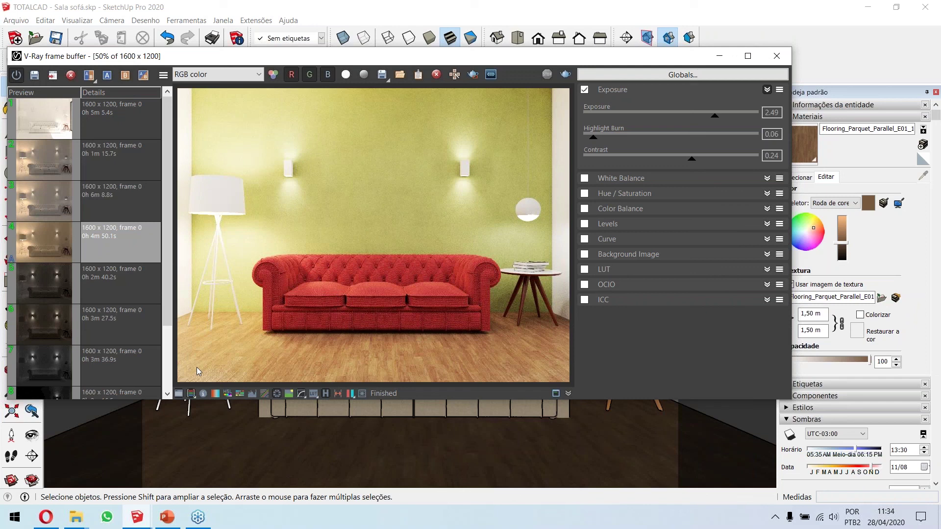
pyautogui.moveTo(692, 164)
pyautogui.mouseDown()
pyautogui.moveTo(676, 161)
pyautogui.moveTo(690, 162)
pyautogui.mouseUp()
# Save the finished textured render to the render history and select its new entry.
pyautogui.click(937, 298)
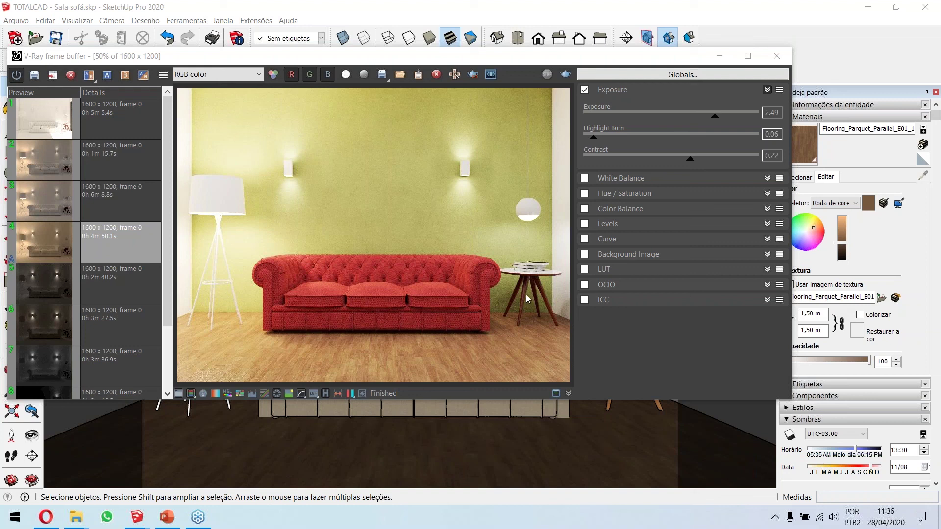
pyautogui.click(604, 361)
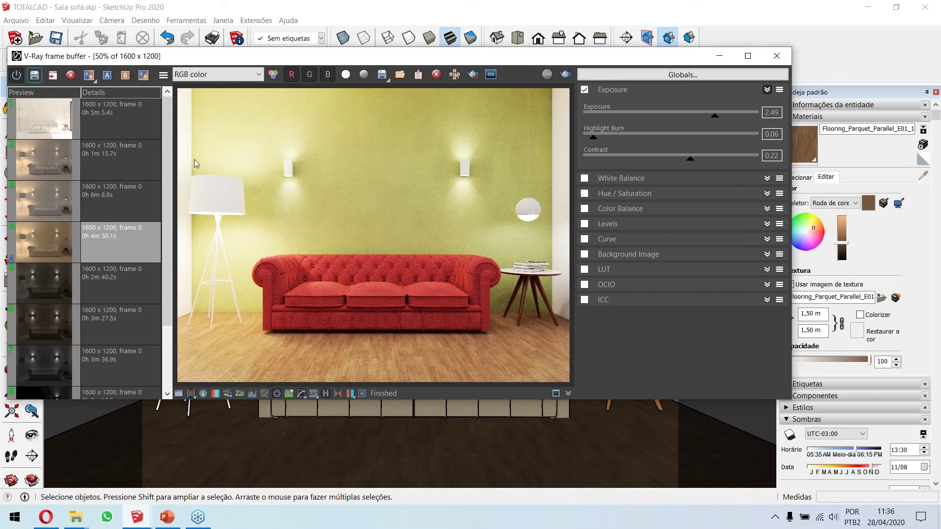
pyautogui.click(128, 122)
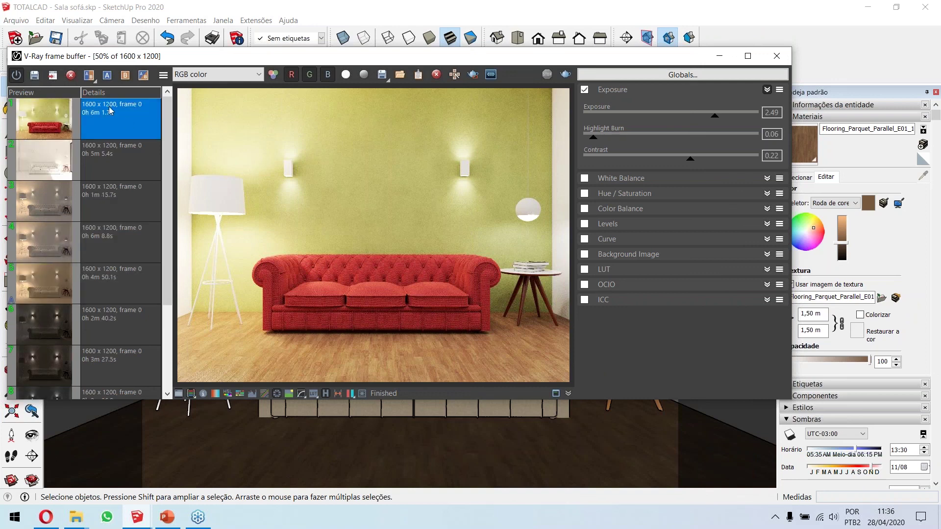